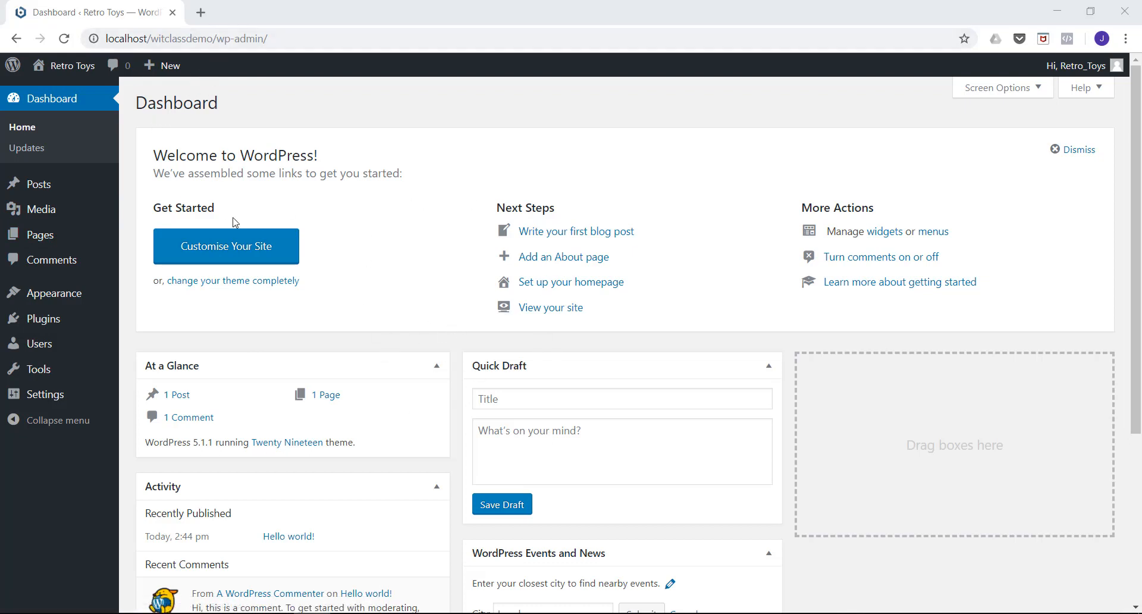
Open the Retro Toys site's front end in a separate browser tab and look over its homepage.
mouse_move(70, 70)
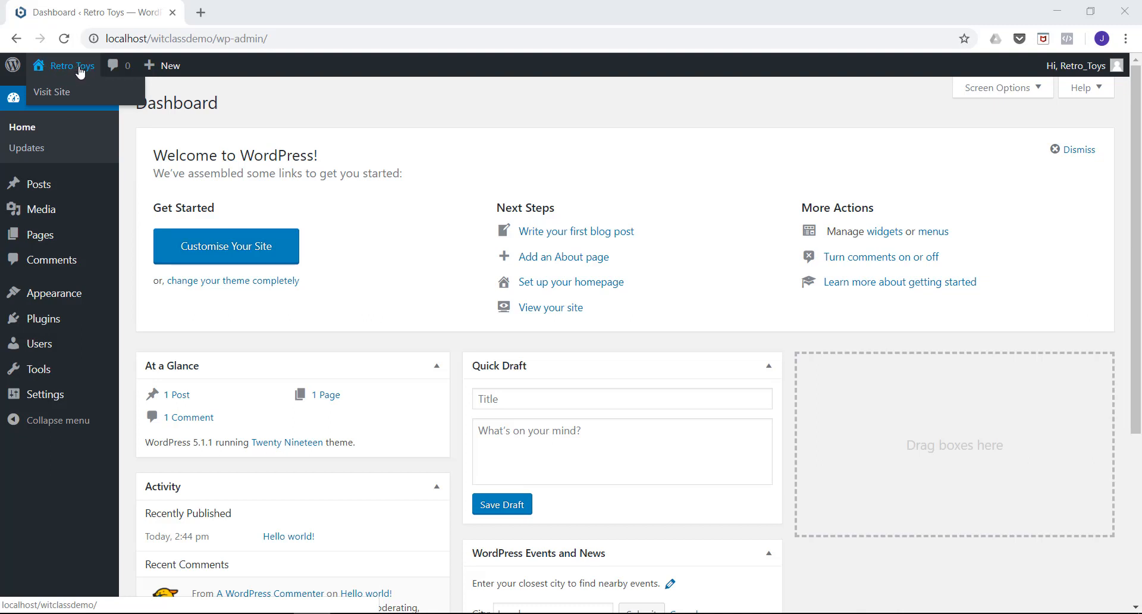
right_click(61, 97)
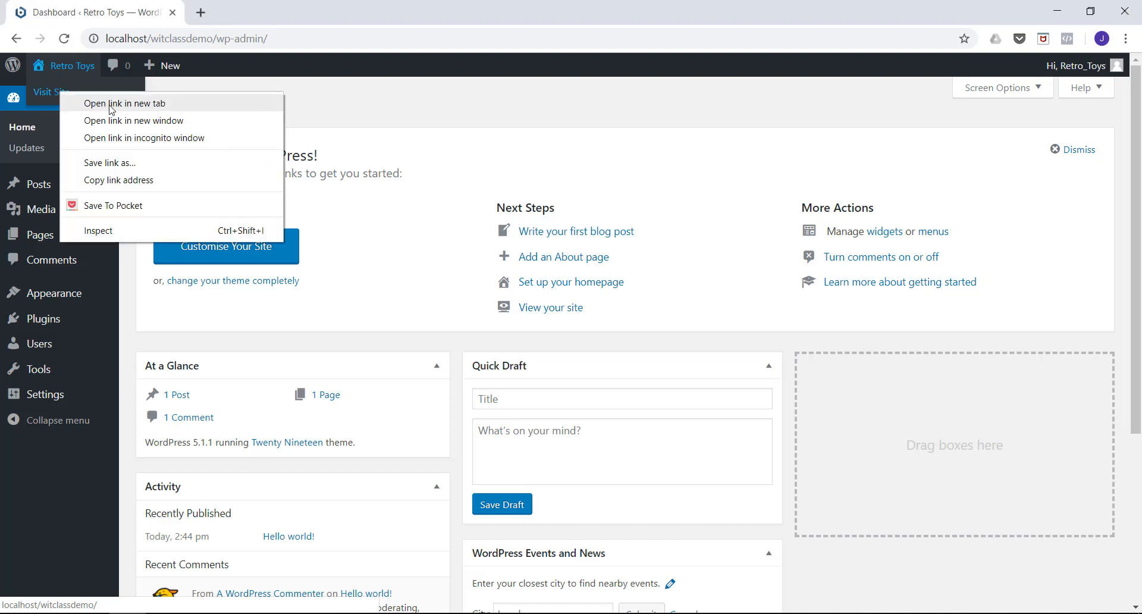
left_click(111, 104)
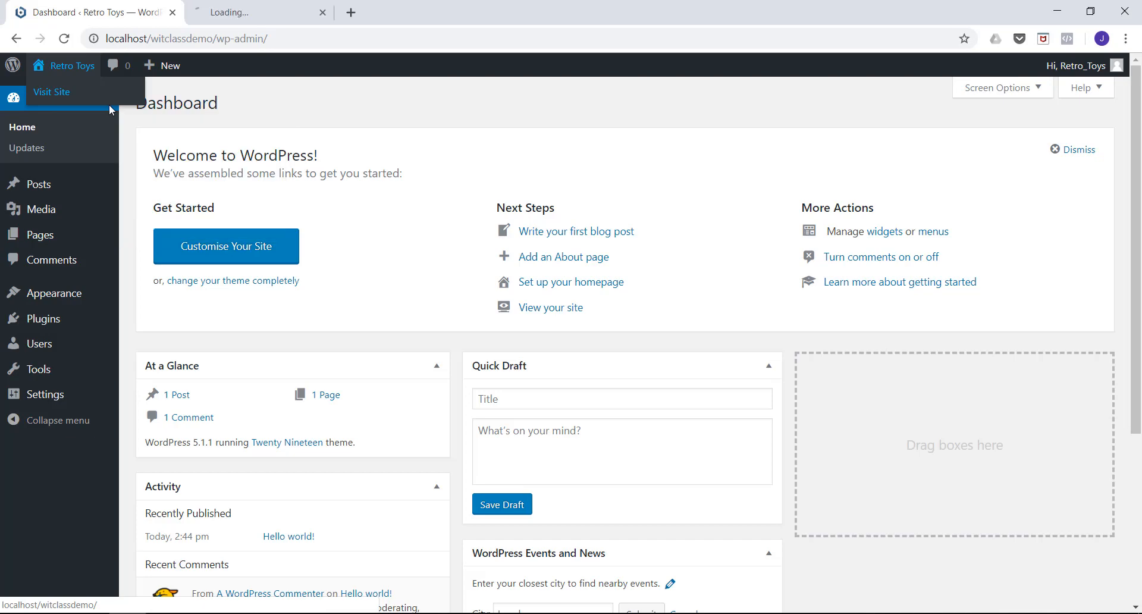
left_click(260, 14)
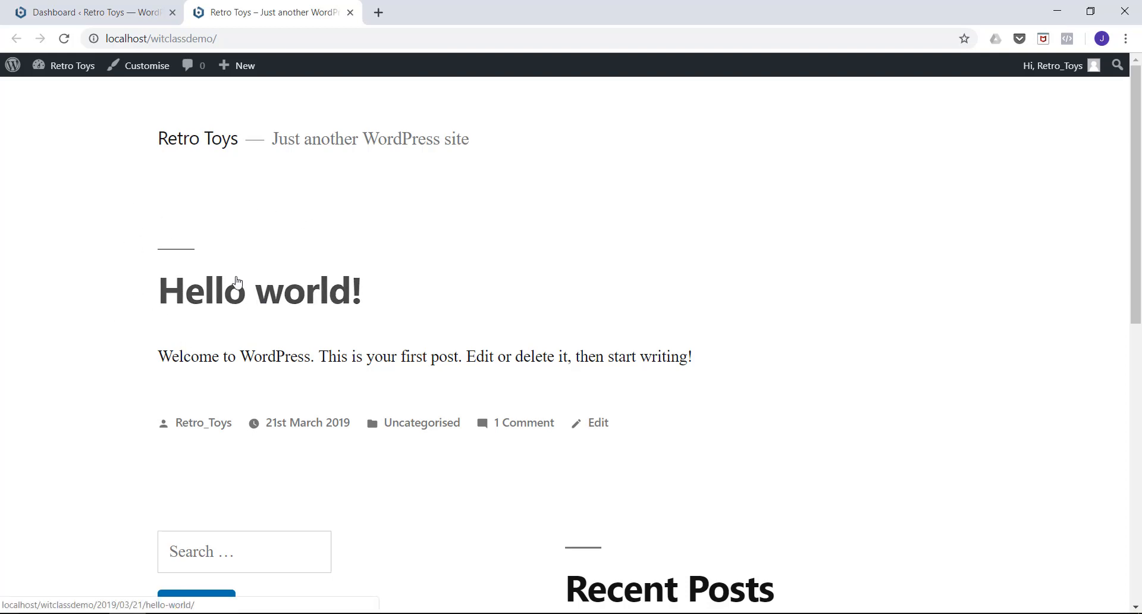
scroll(193, 168, "down", 1)
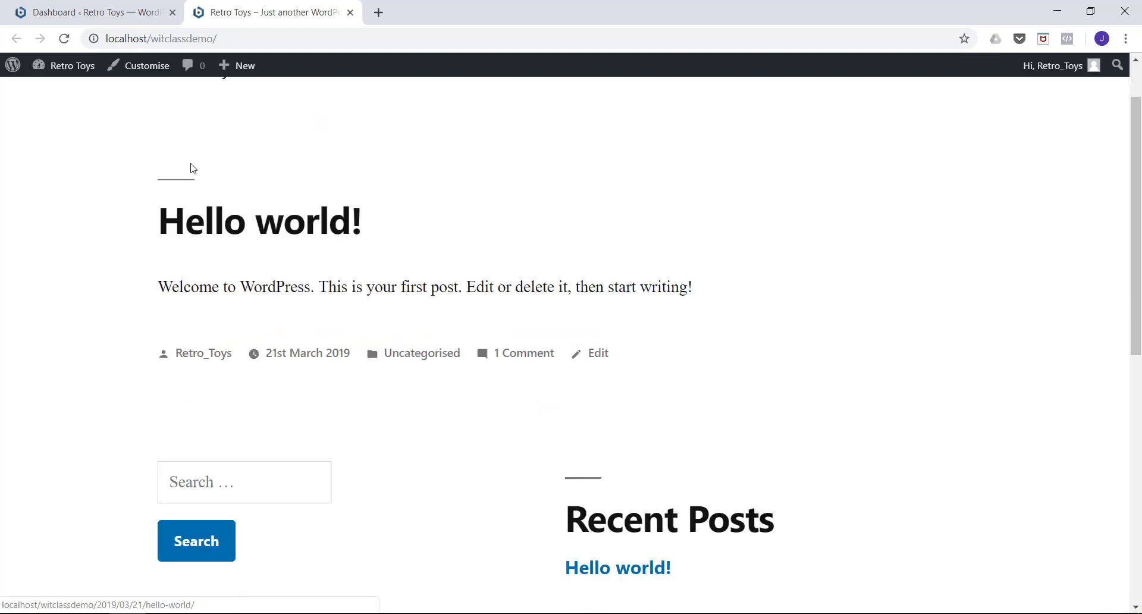
scroll(194, 168, "down", 5)
scroll(191, 167, "up", 6)
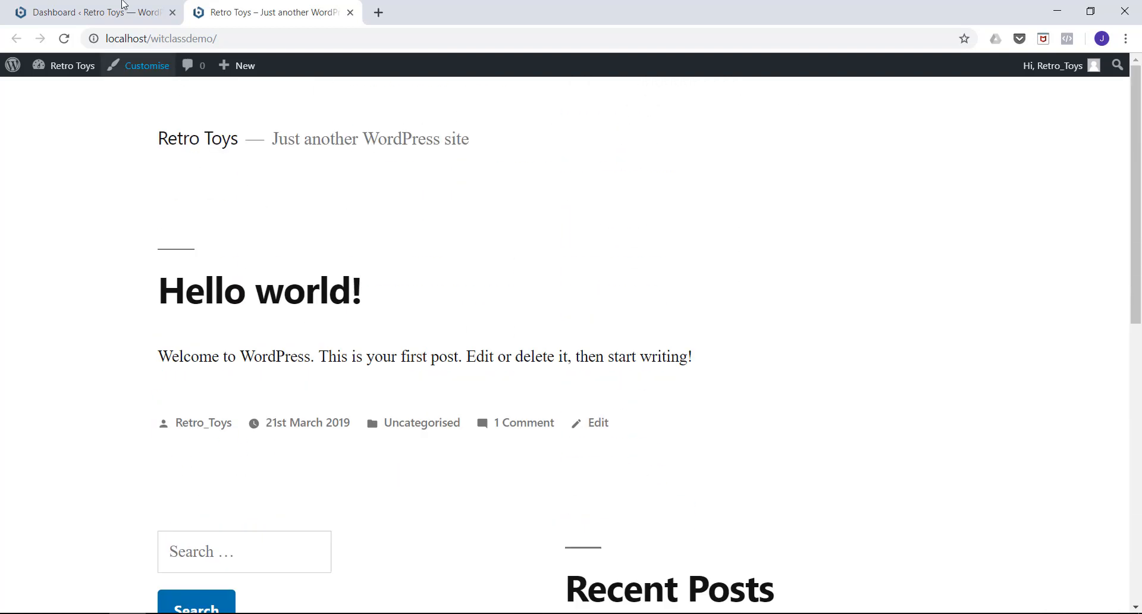
Return to the admin dashboard and delete the preinstalled Akismet Anti-Spam and Hello Dolly plugins.
left_click(109, 14)
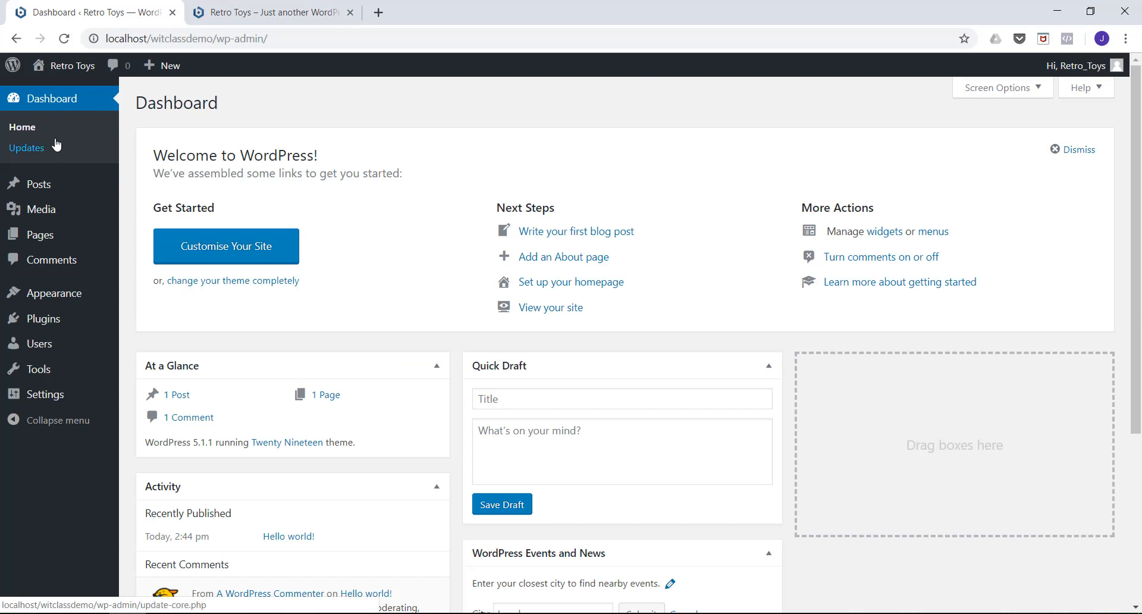
mouse_move(48, 186)
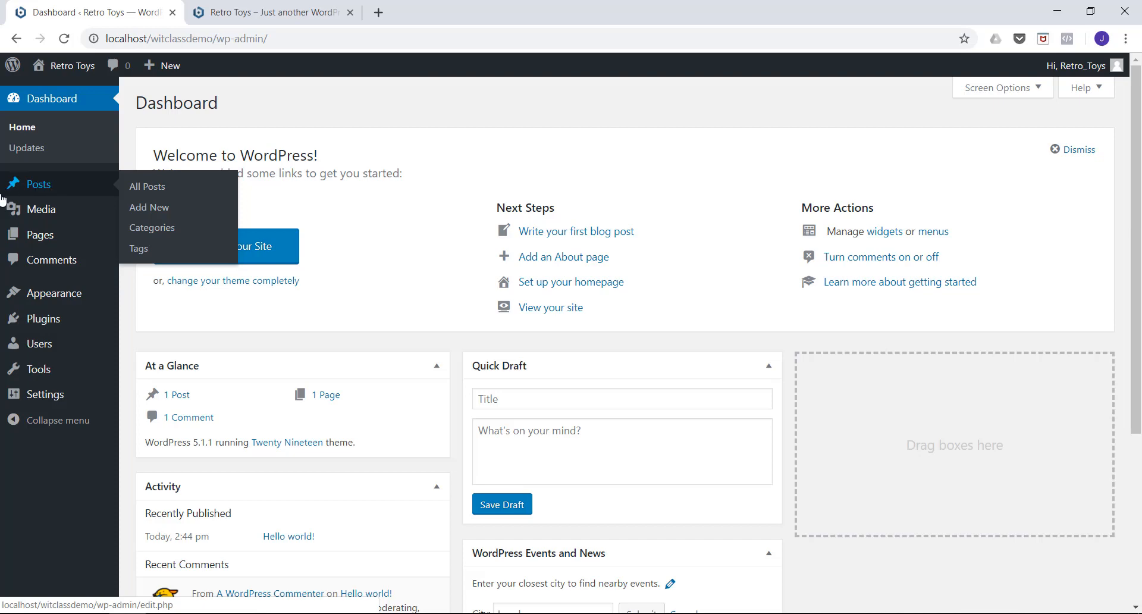
mouse_move(38, 237)
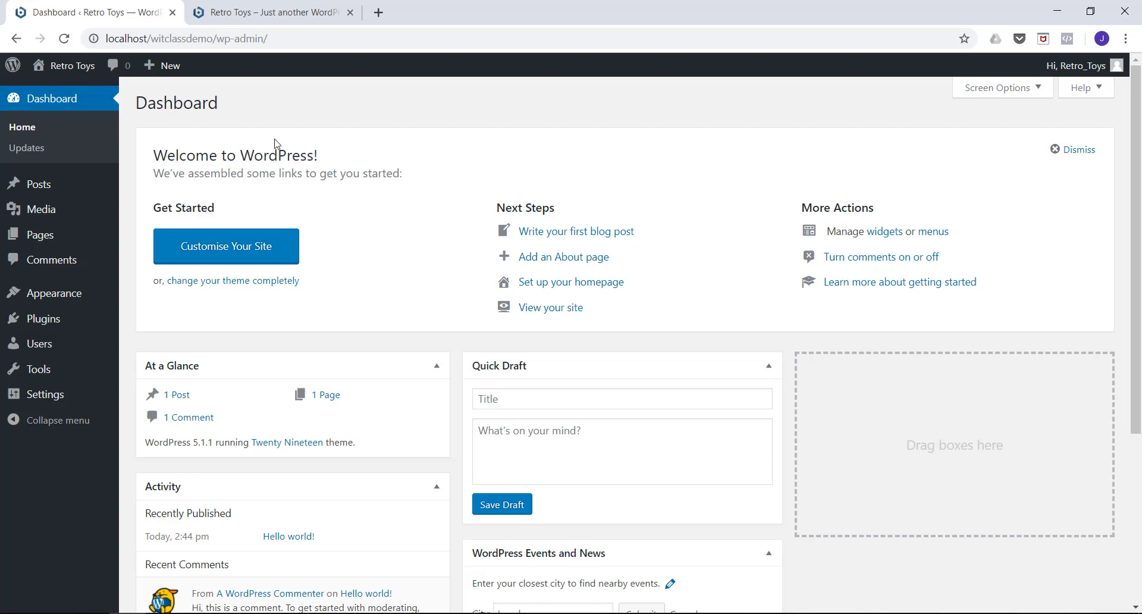
mouse_move(44, 327)
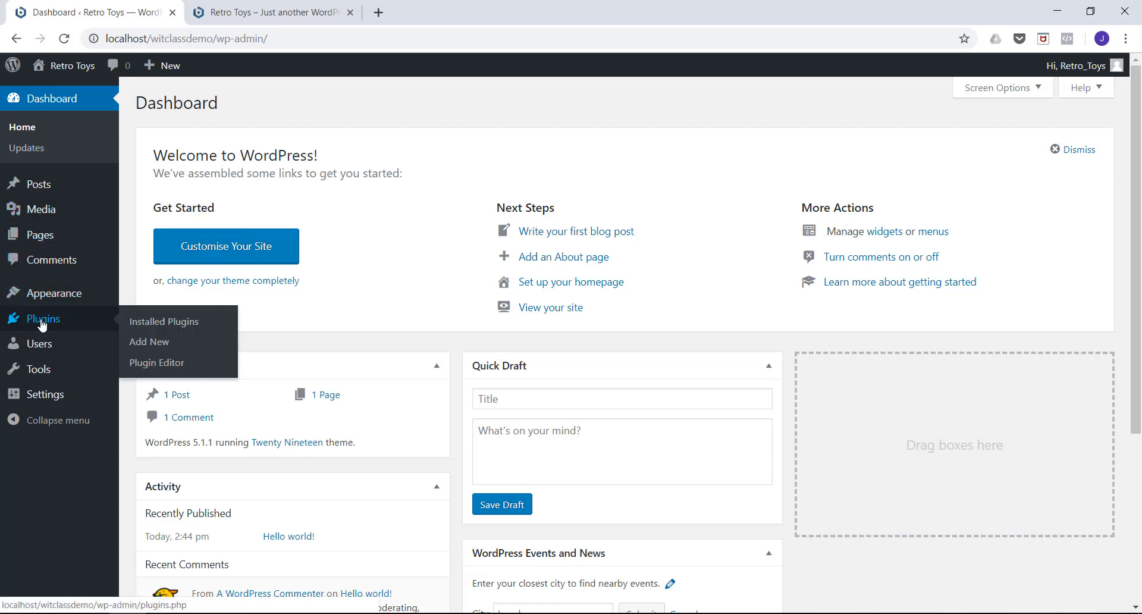
left_click(42, 325)
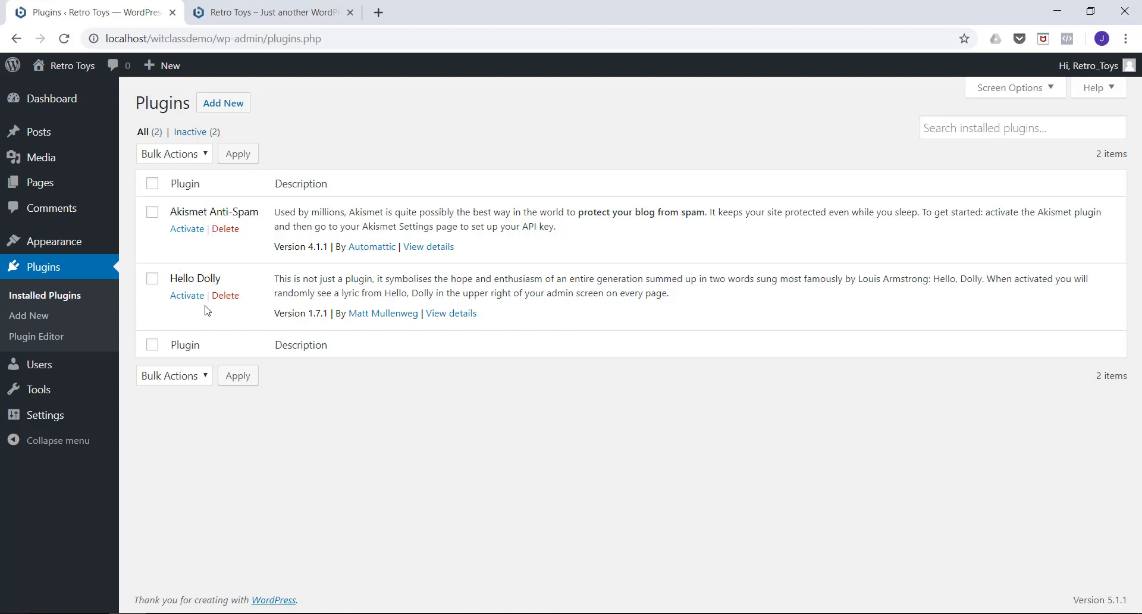
left_click(225, 229)
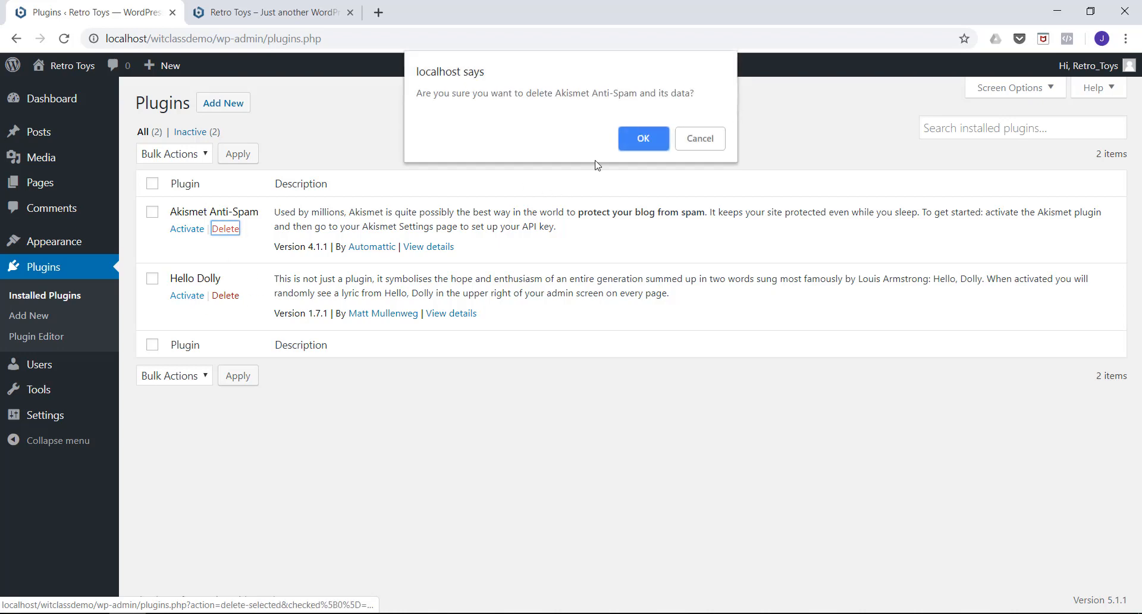
left_click(632, 141)
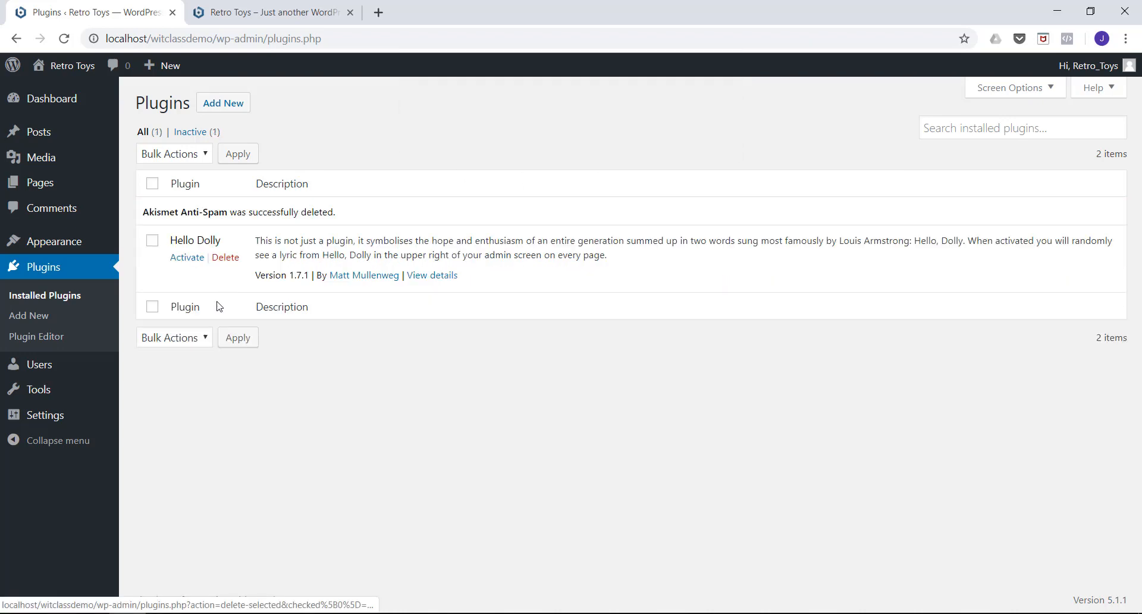
left_click(225, 257)
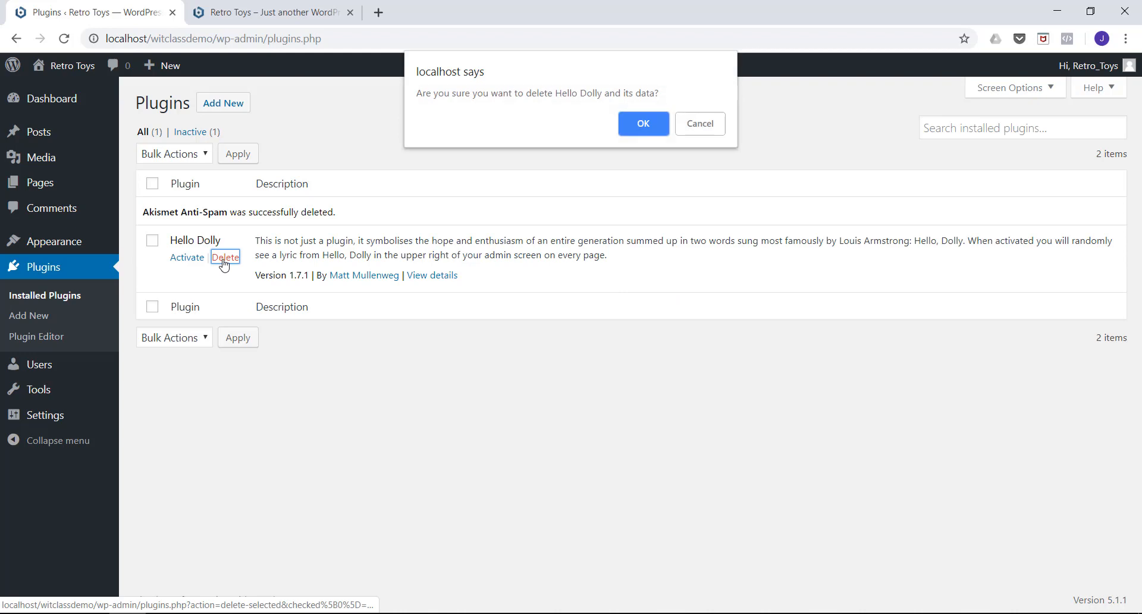
left_click(623, 129)
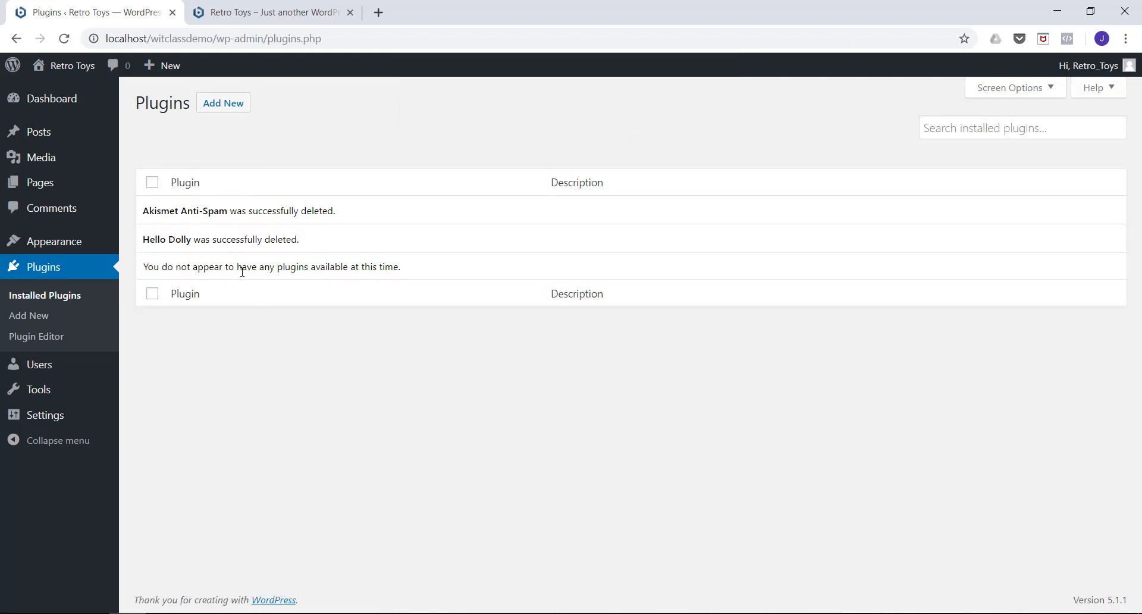
Find the Classic Editor plugin by WordPress Contributors by searching for "classic editor", then install and activate it.
left_click(218, 112)
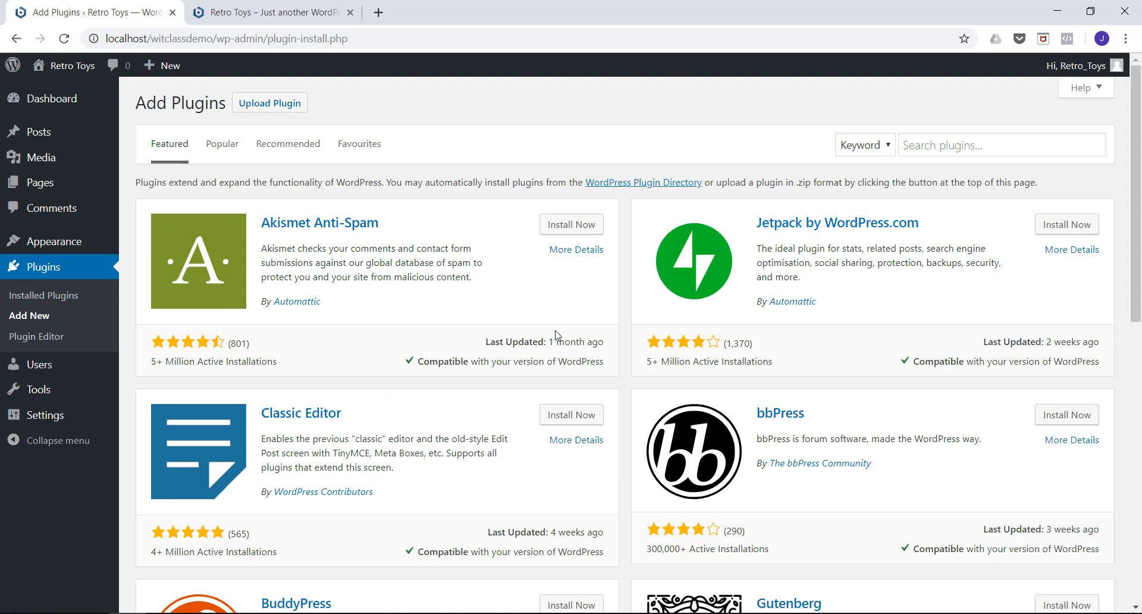
left_click(931, 147)
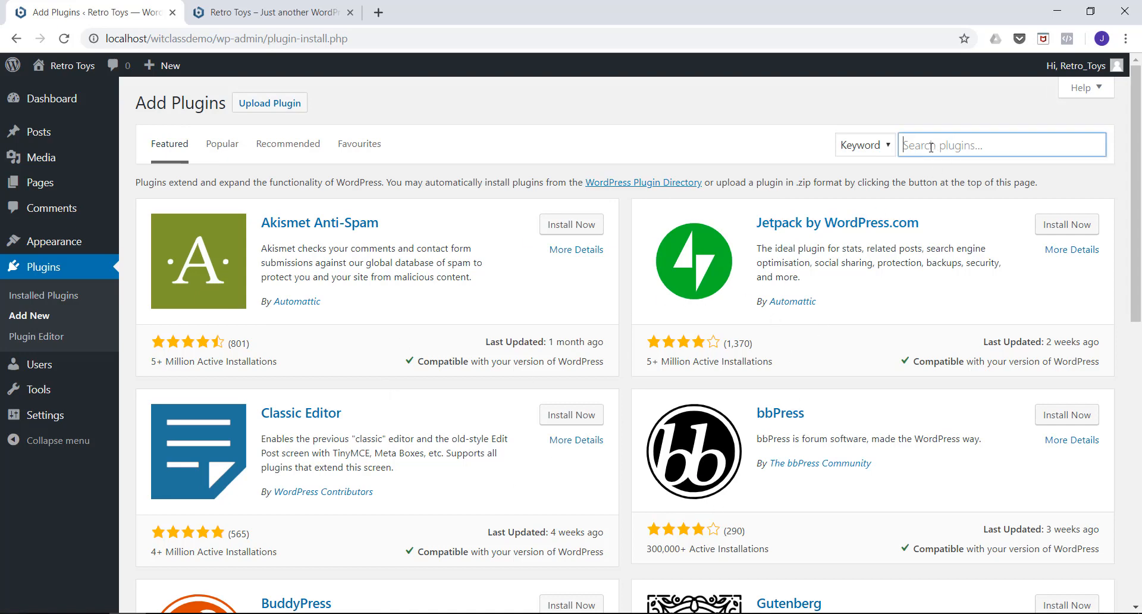
type("classic editor")
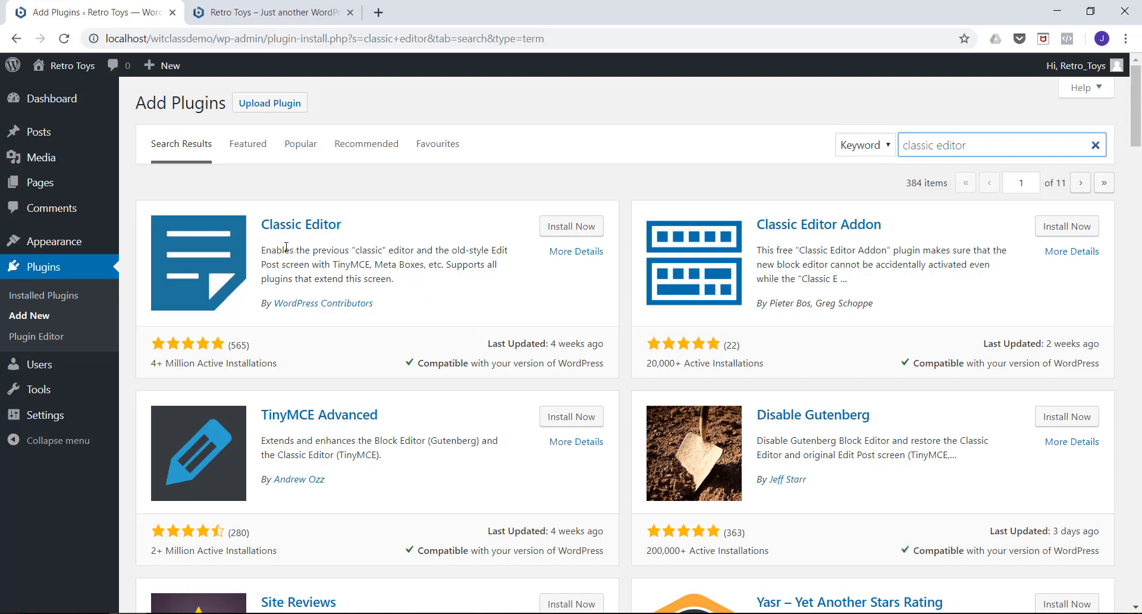
left_click(554, 227)
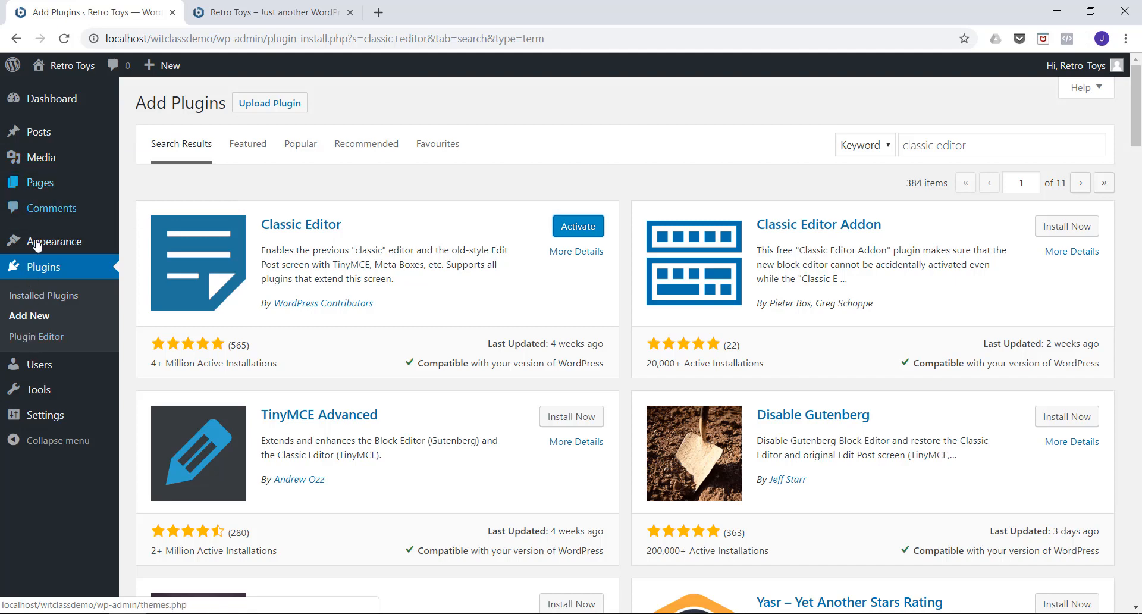
left_click(577, 227)
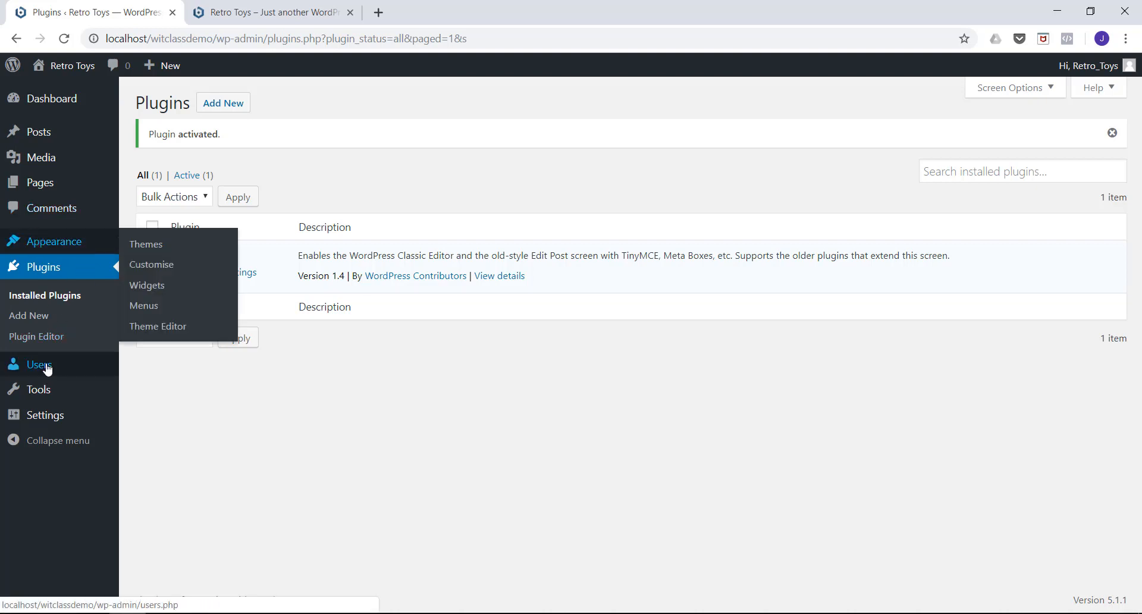
In the general settings, set the site's tagline to "Ireland's Leading Supplier of Retro Toys".
mouse_move(34, 420)
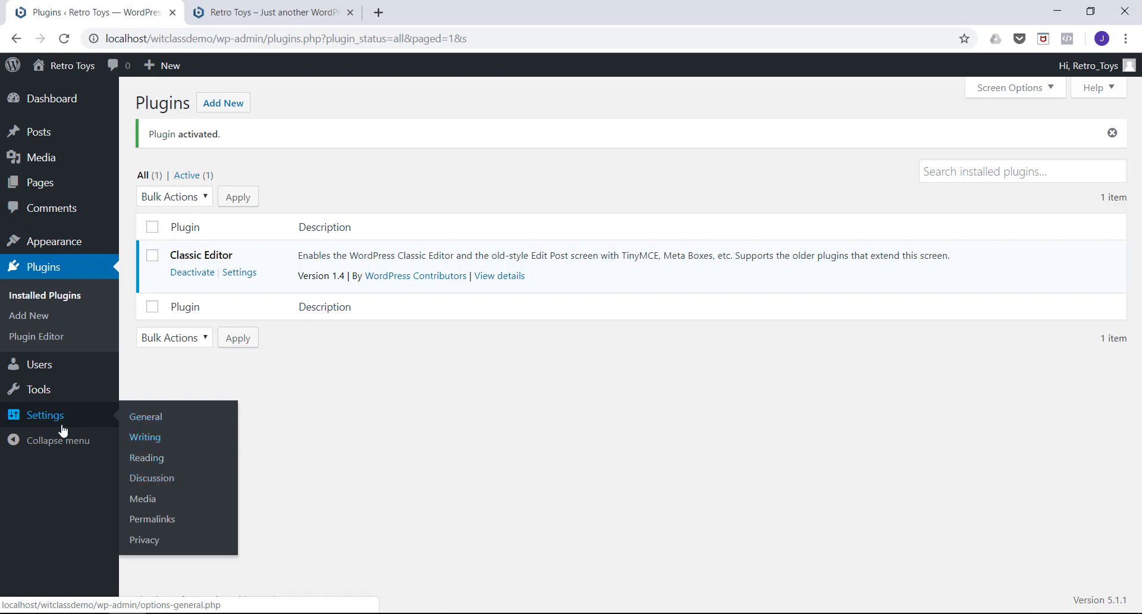
left_click(142, 419)
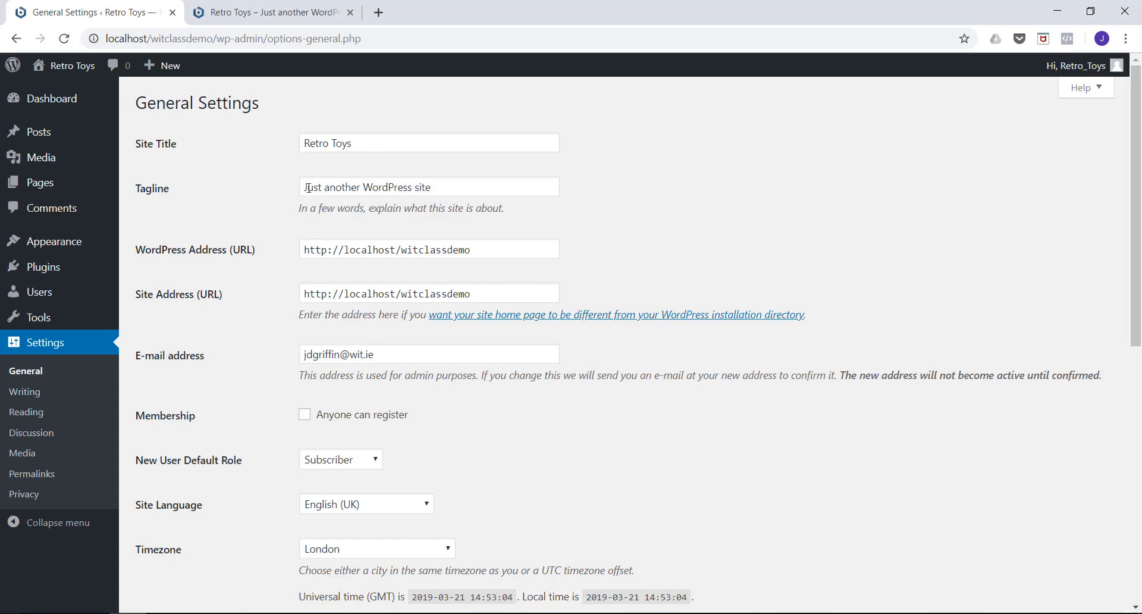
left_click_drag(433, 187, 257, 189)
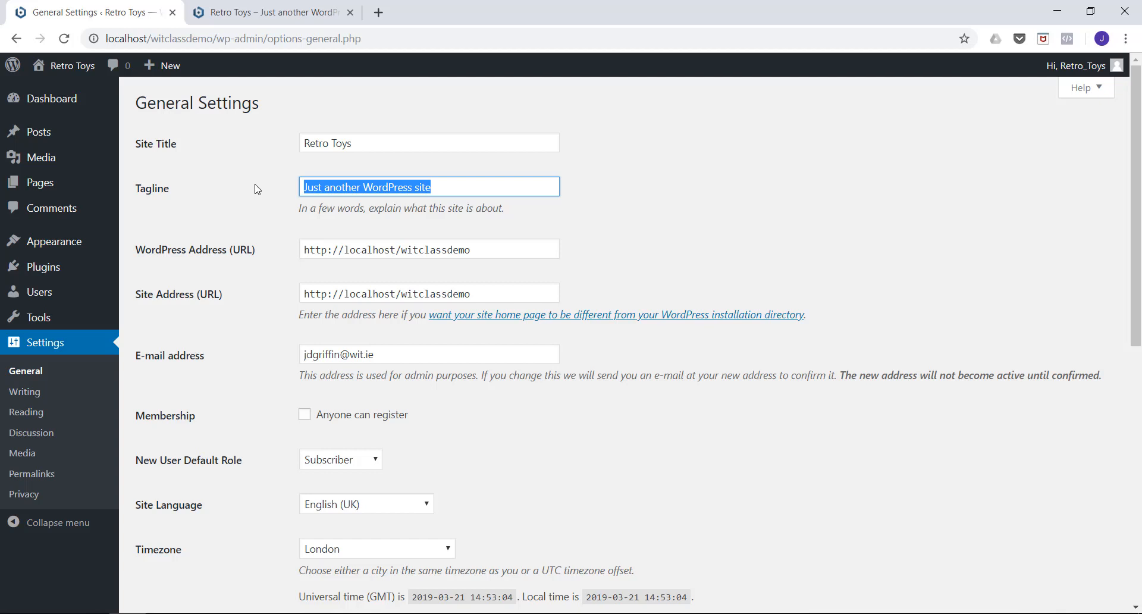
key("BackSpace")
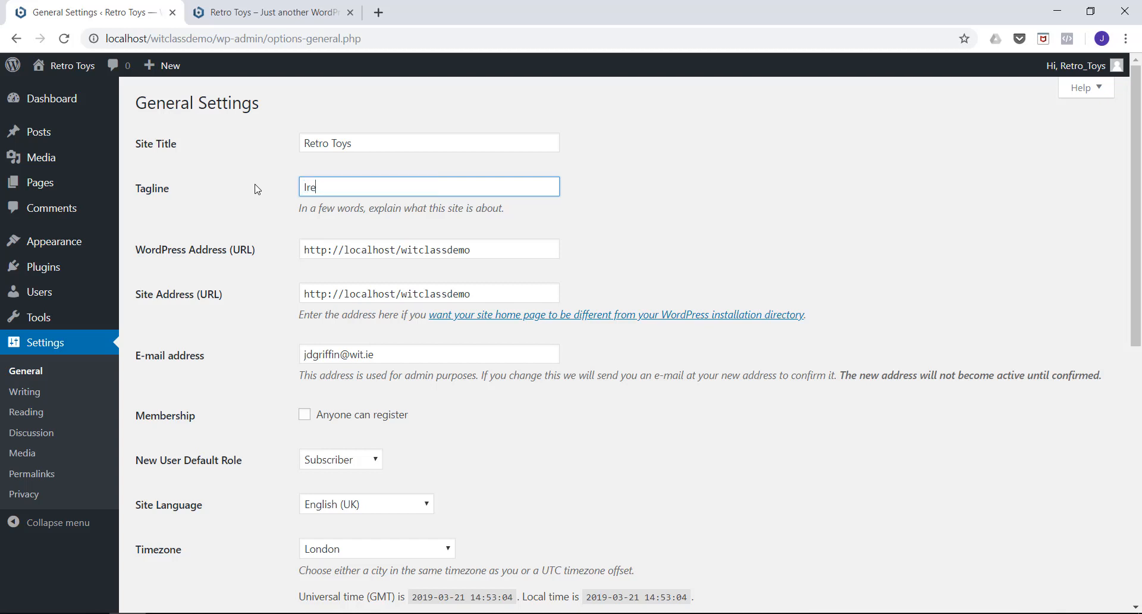
type("Ireland's Leading Supplier of Retro Toys")
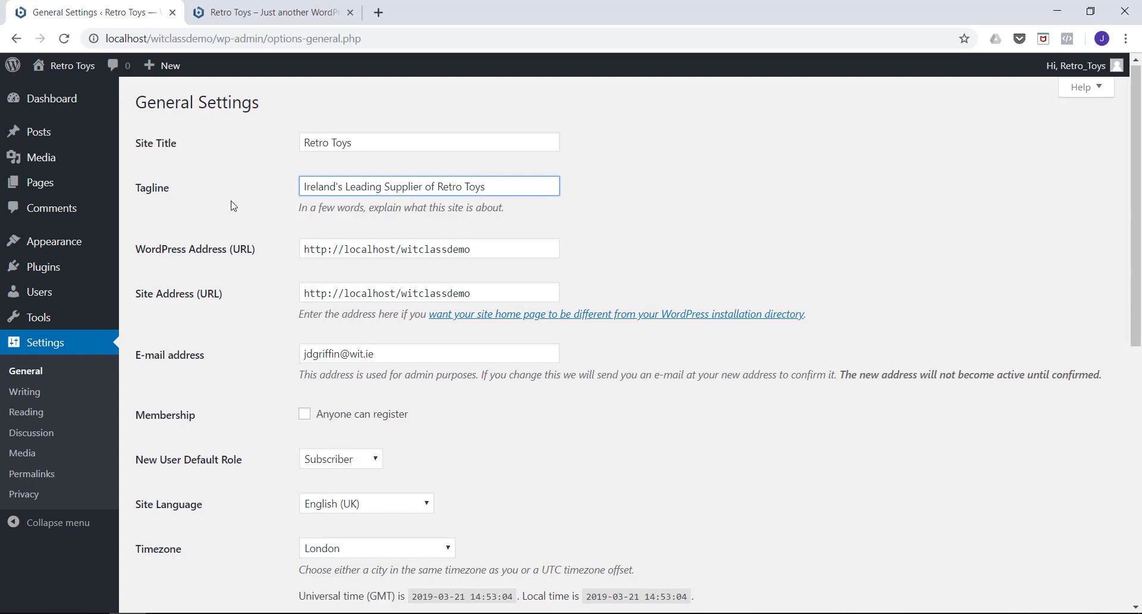
Set the site's timezone to Dublin and save the general settings.
scroll(230, 208, "down", 6)
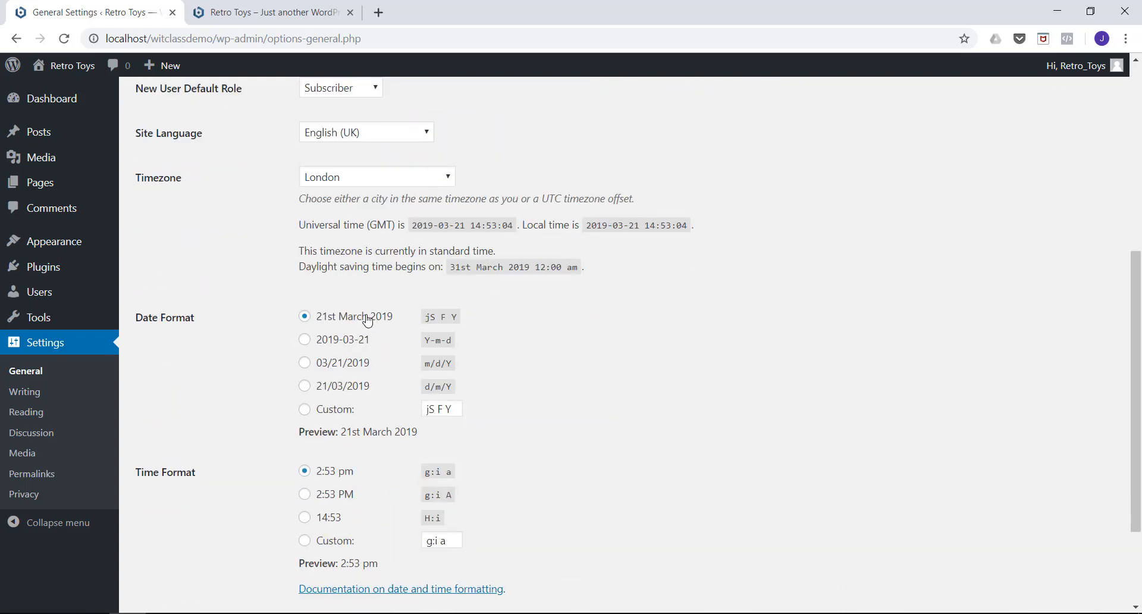
scroll(209, 266, "down", 2)
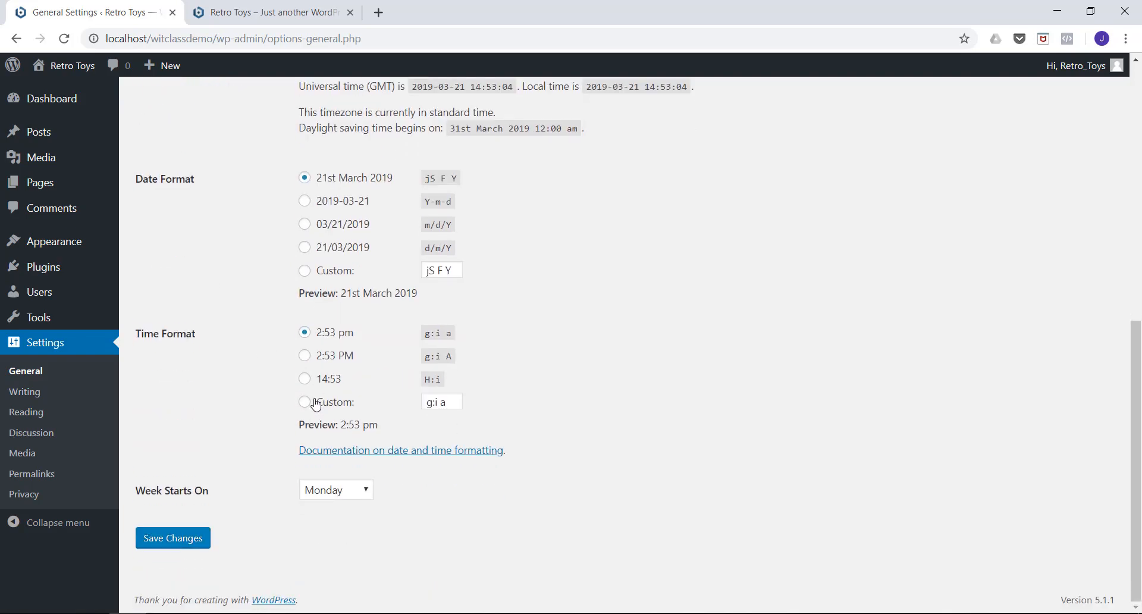
scroll(273, 209, "up", 5)
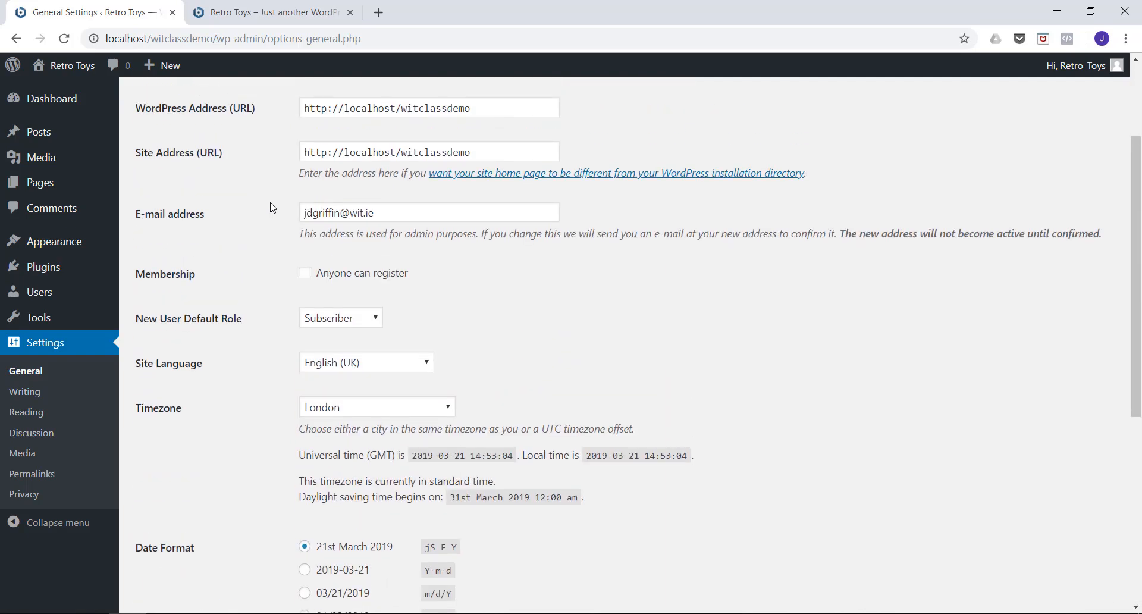
scroll(275, 206, "down", 4)
scroll(200, 485, "up", 3)
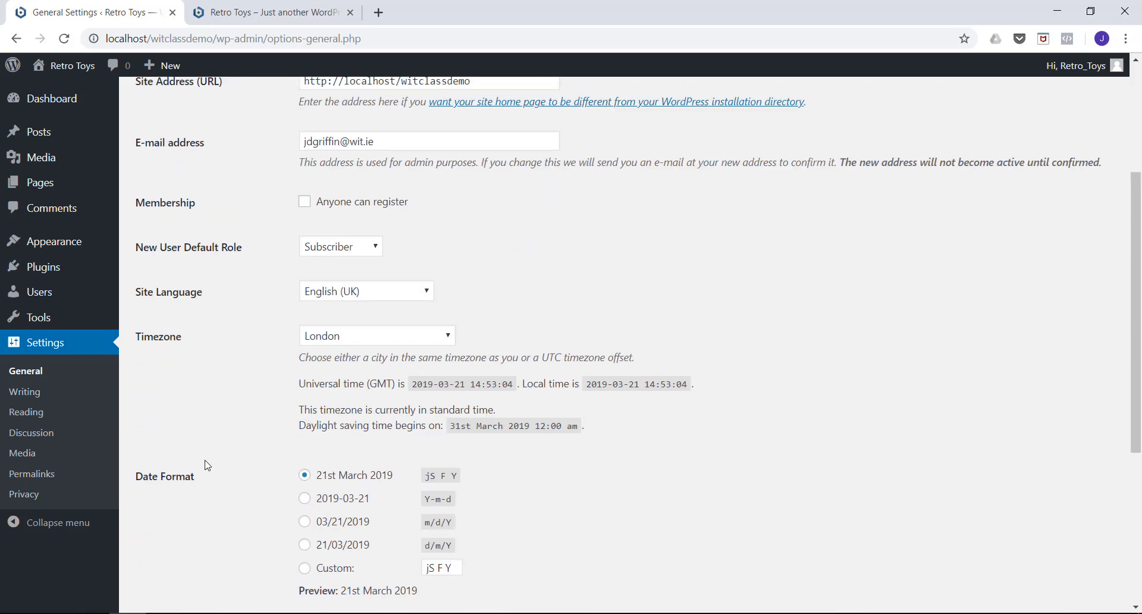
left_click(330, 337)
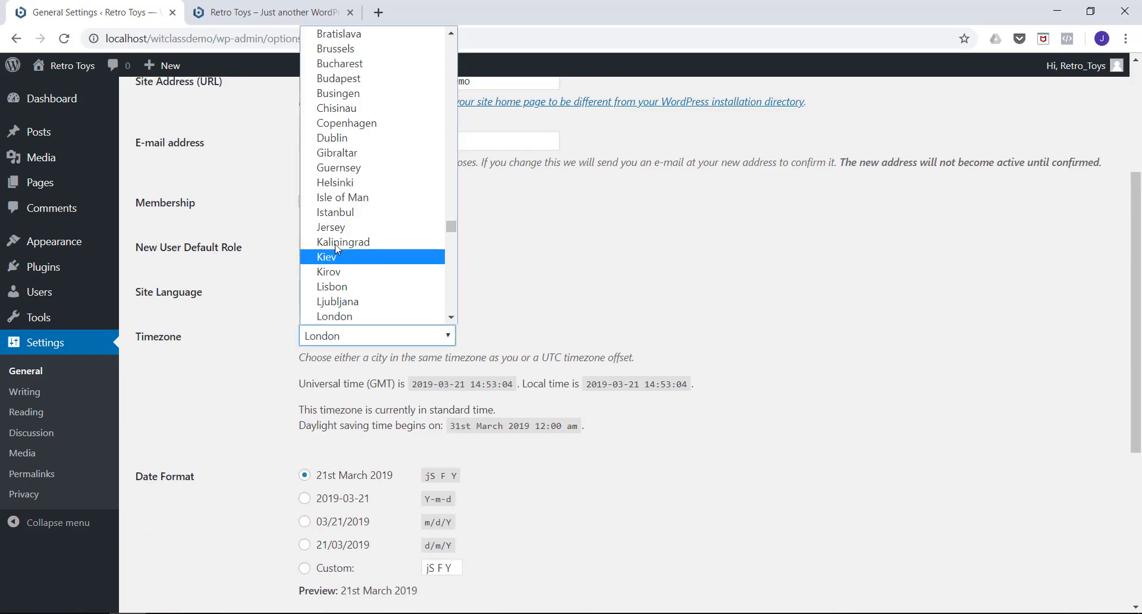
left_click(334, 137)
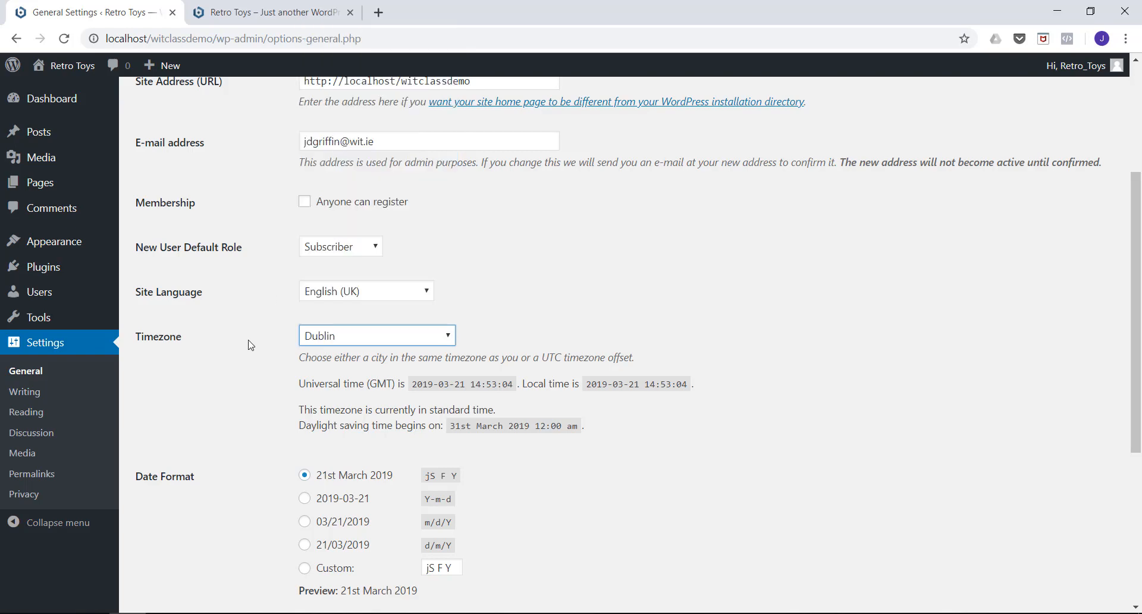
scroll(255, 310, "down", 4)
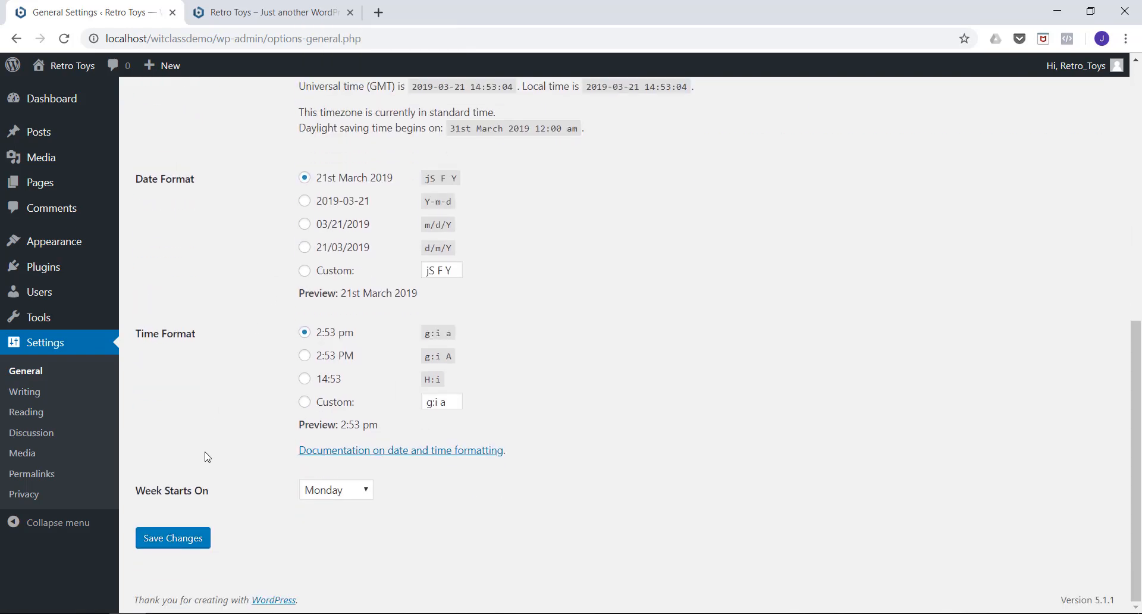
left_click(173, 544)
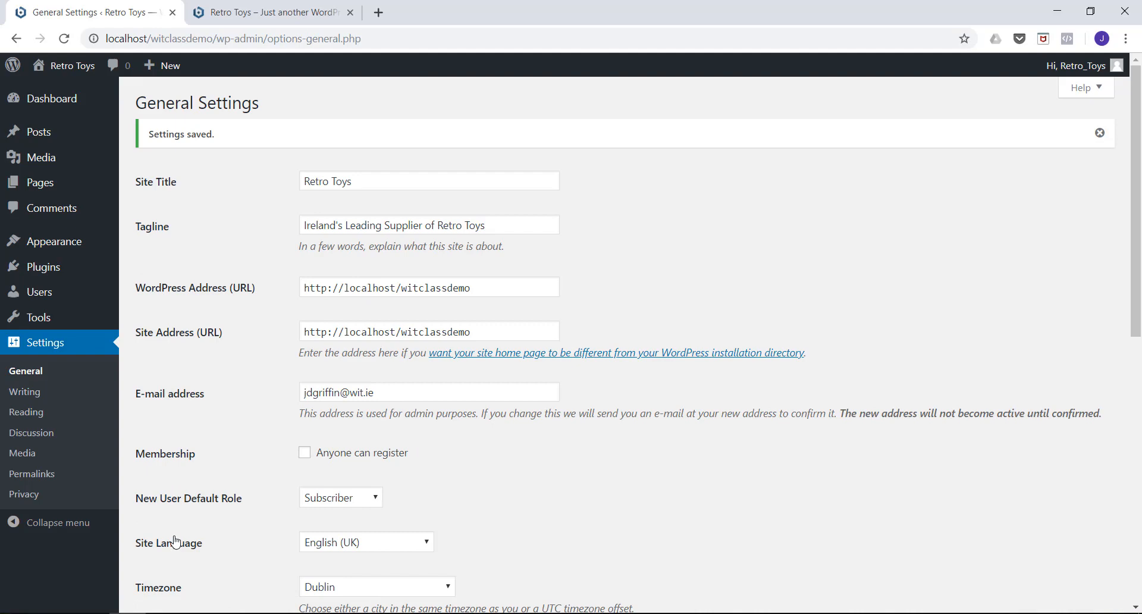
Review the site's writing settings, including the default editor, and its reading settings.
left_click(25, 392)
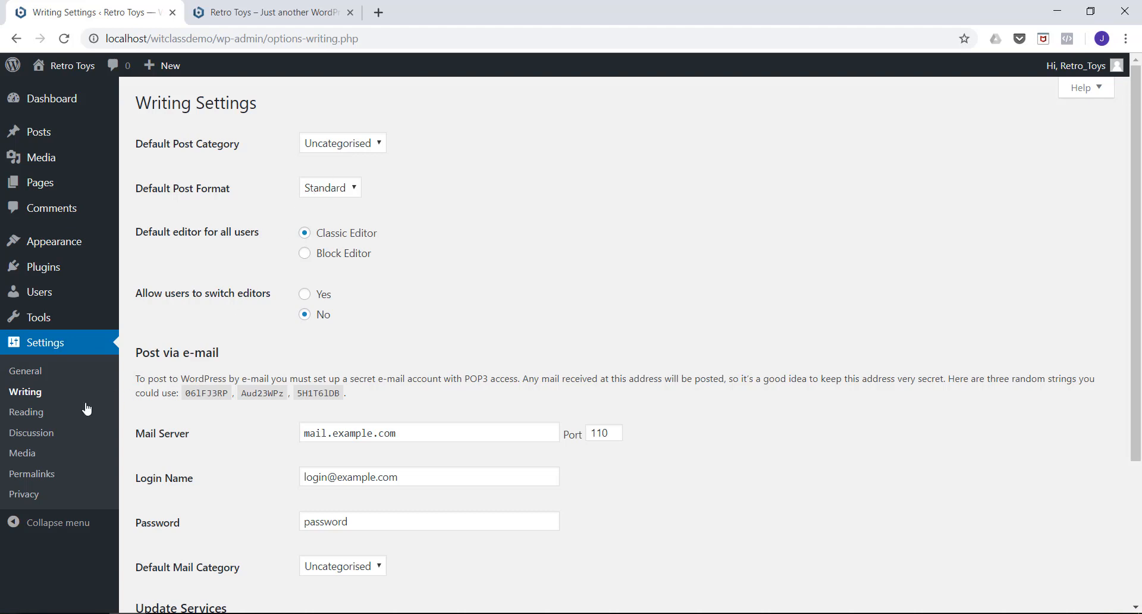
left_click(32, 416)
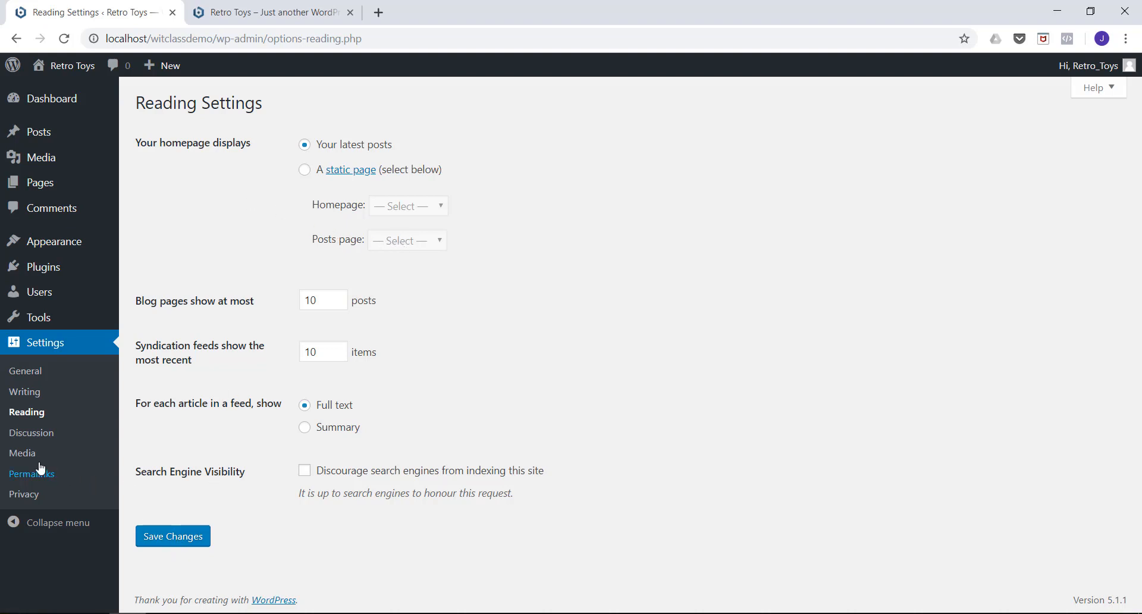
Review the site's discussion settings and its media settings.
left_click(28, 442)
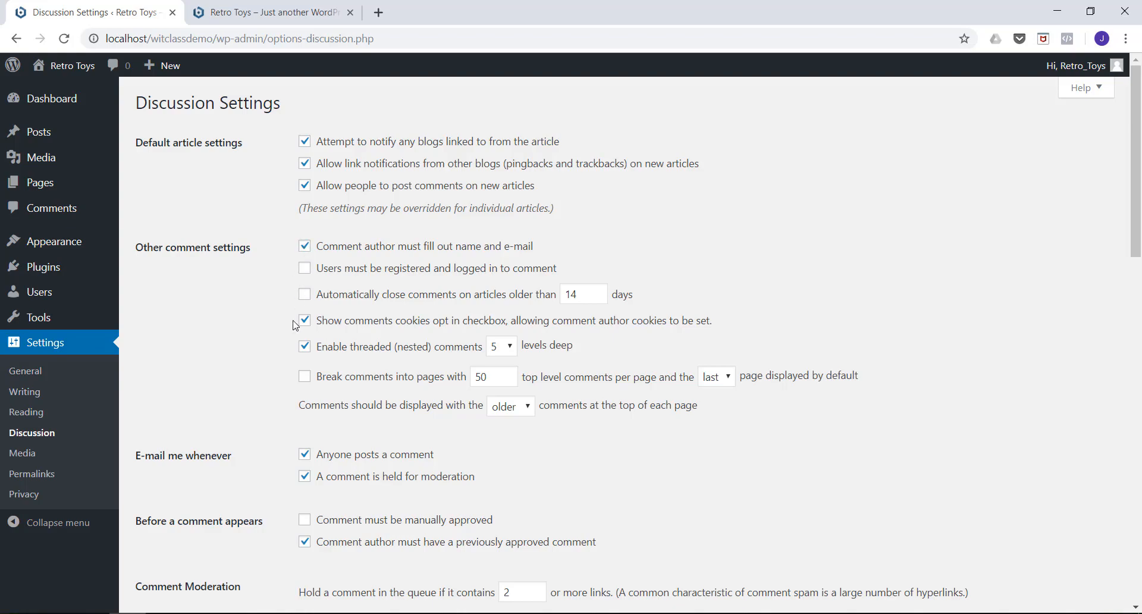
scroll(288, 217, "down", 5)
scroll(288, 218, "up", 5)
left_click(24, 463)
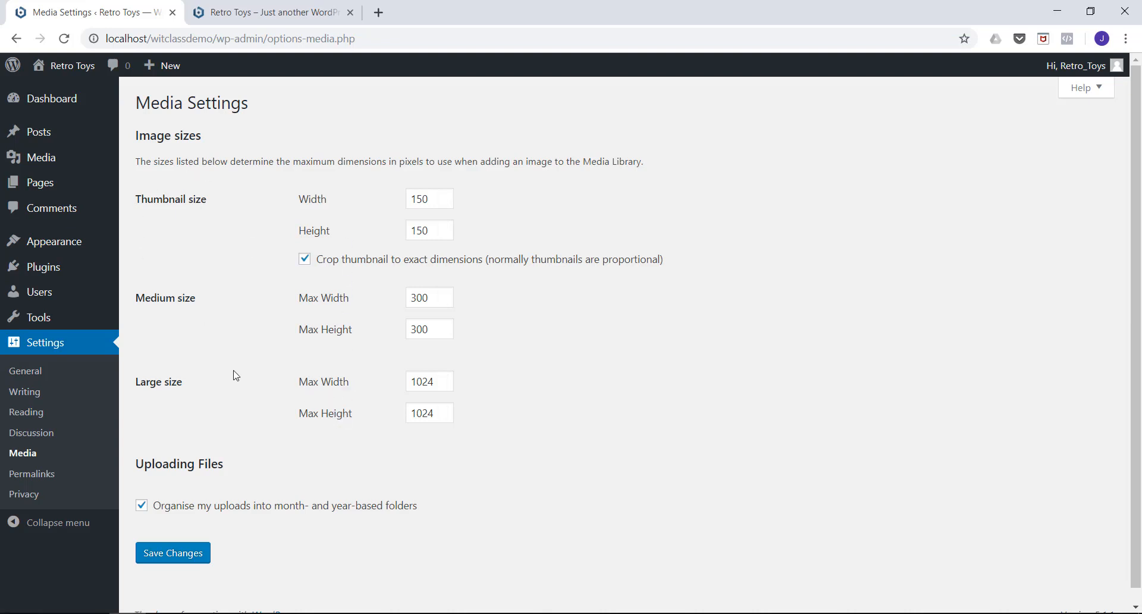
Set the site's permalink structure to Post name and save the permalink settings.
left_click(32, 476)
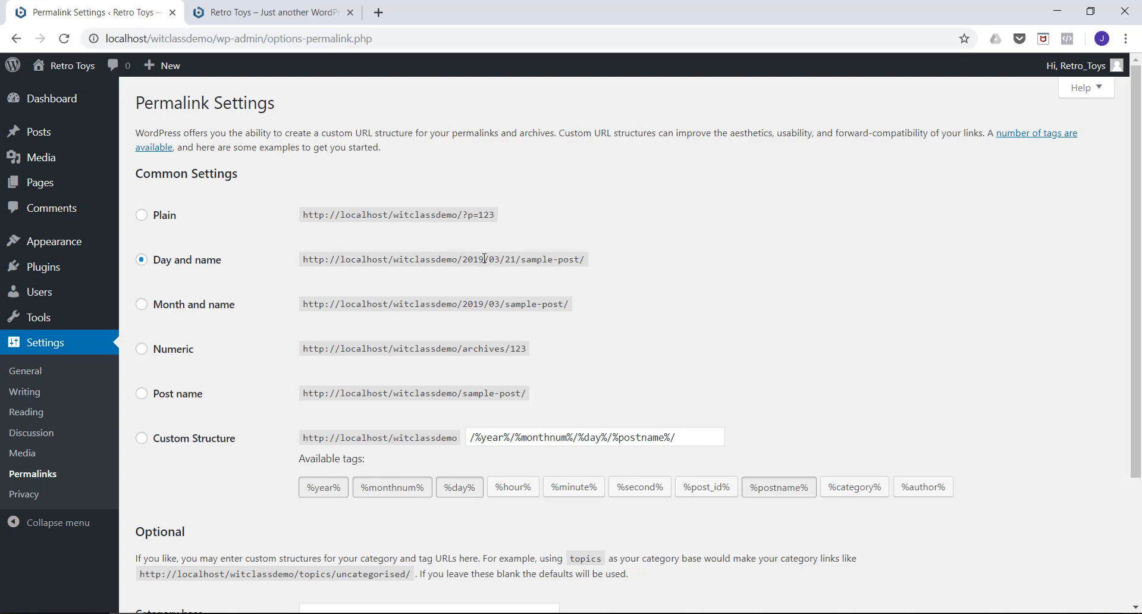
left_click(144, 396)
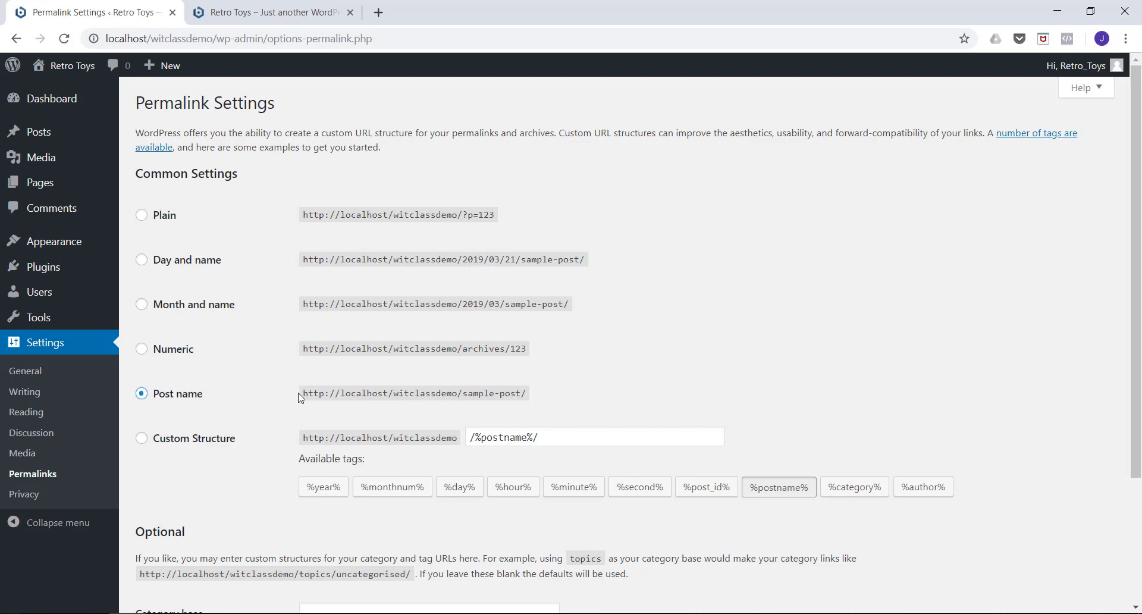
scroll(218, 321, "down", 1)
scroll(218, 321, "down", 2)
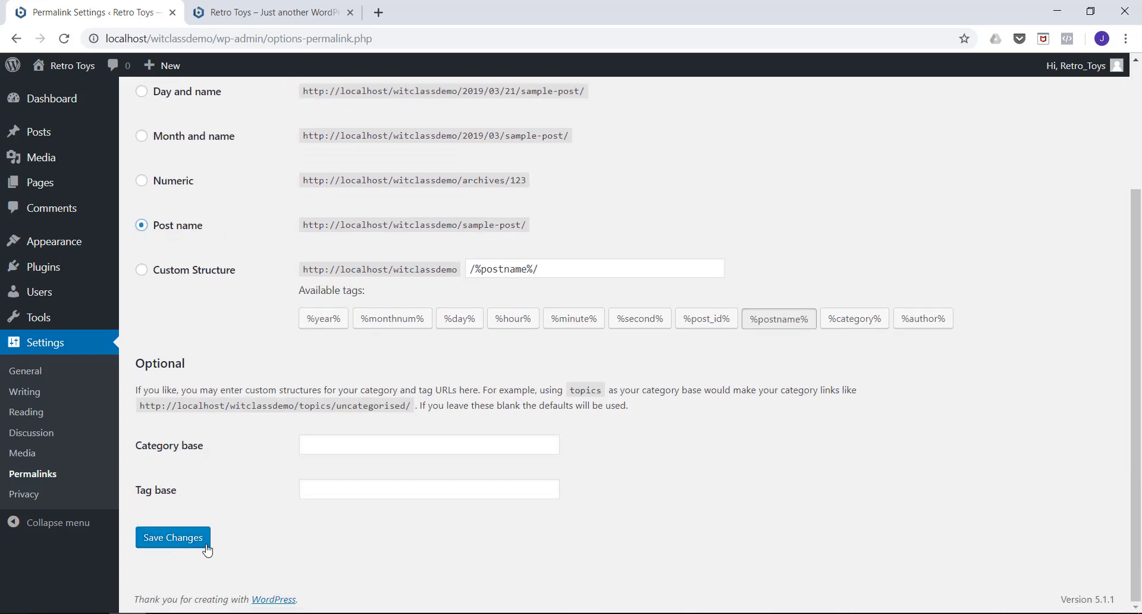
left_click(173, 538)
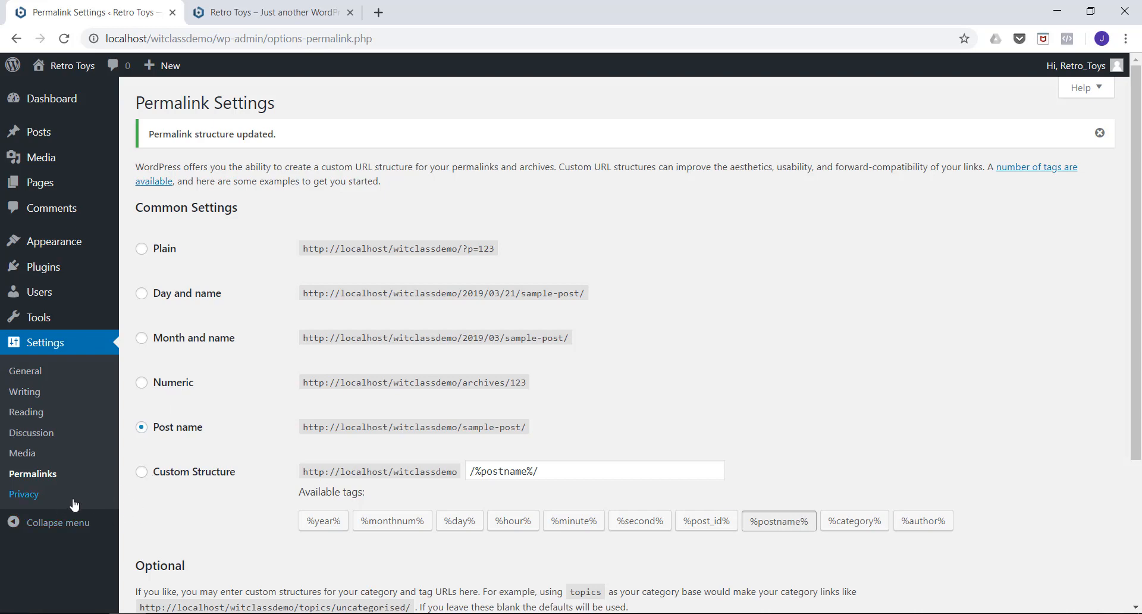
Review the site's privacy settings and the list of existing posts.
left_click(25, 496)
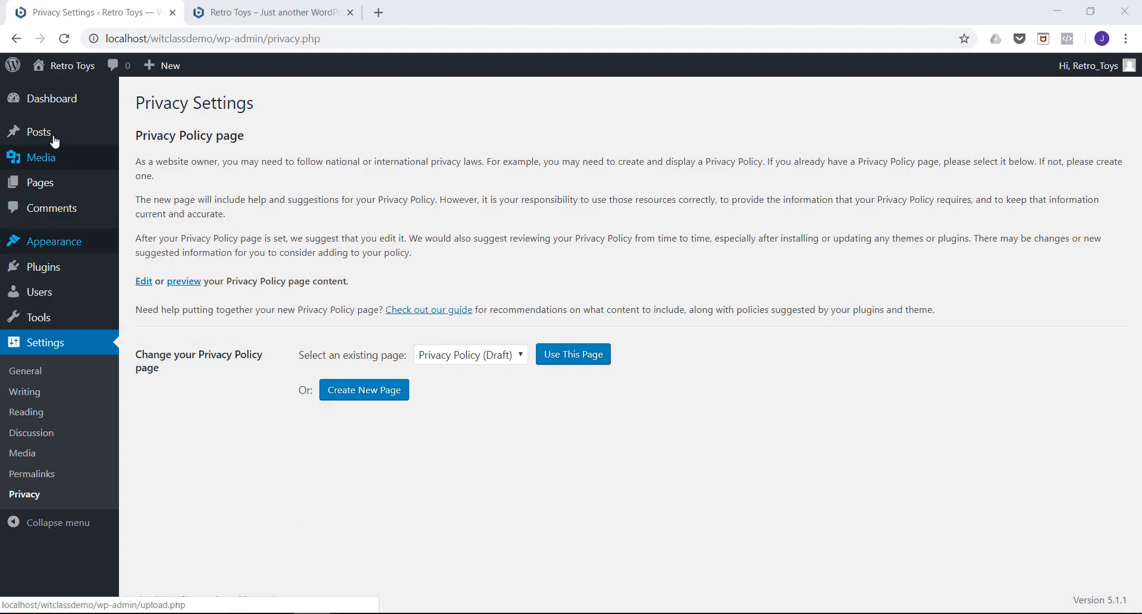
mouse_move(54, 135)
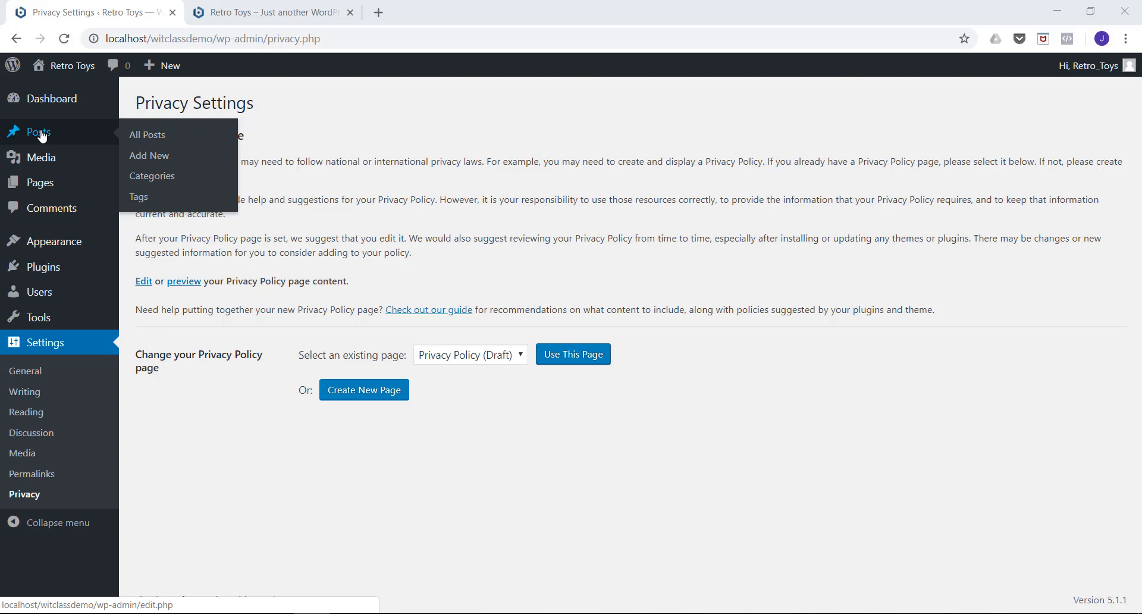
left_click(41, 136)
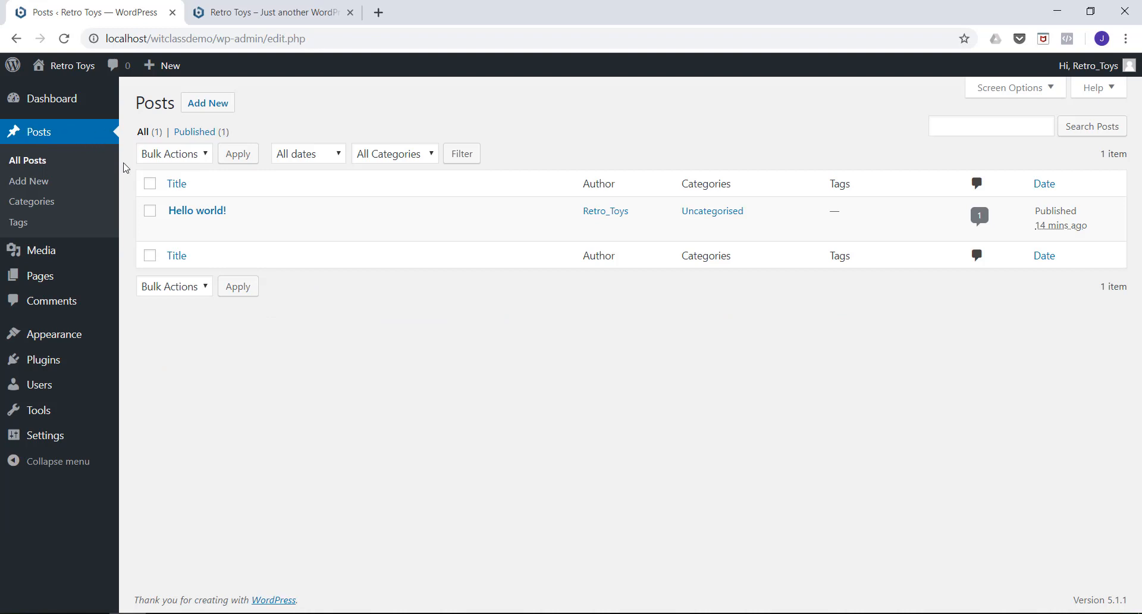
mouse_move(163, 238)
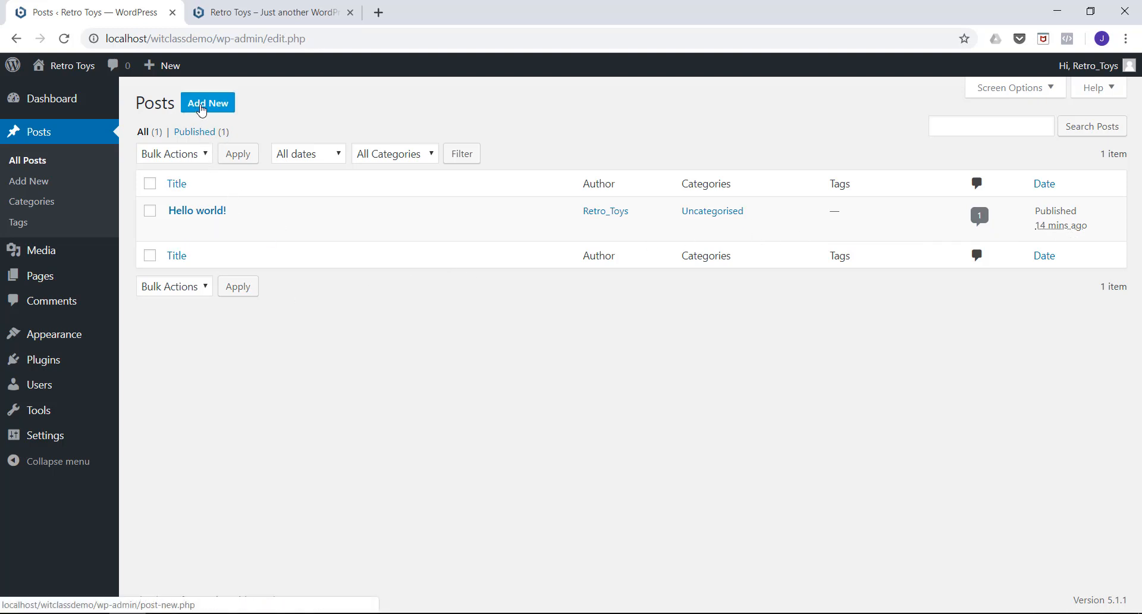
Create a new post with the title "Optimus Prime for sale".
left_click(202, 109)
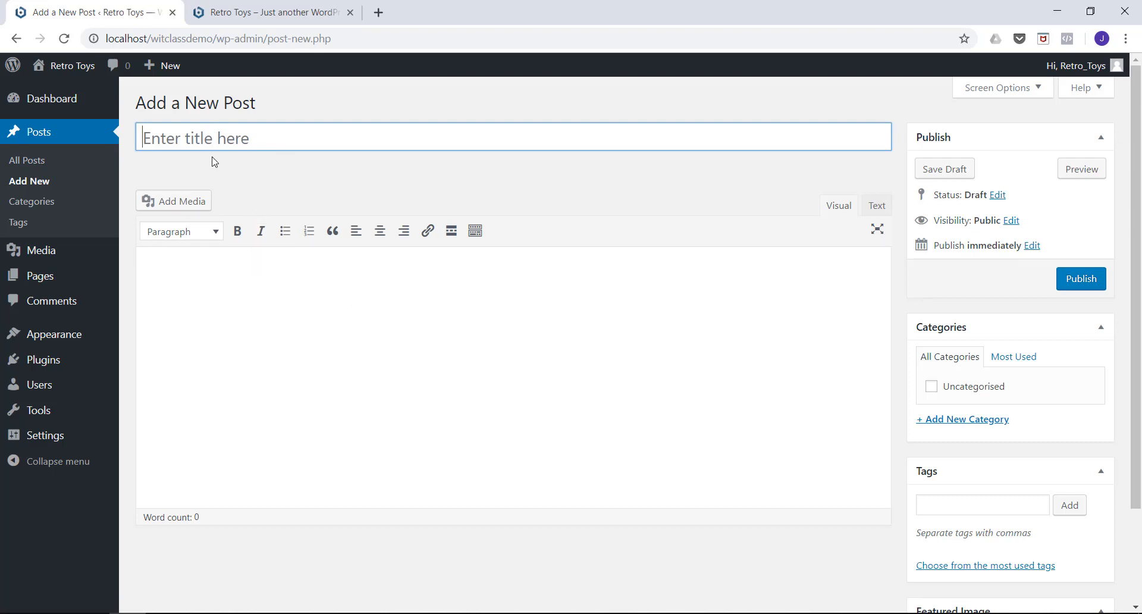
left_click(197, 137)
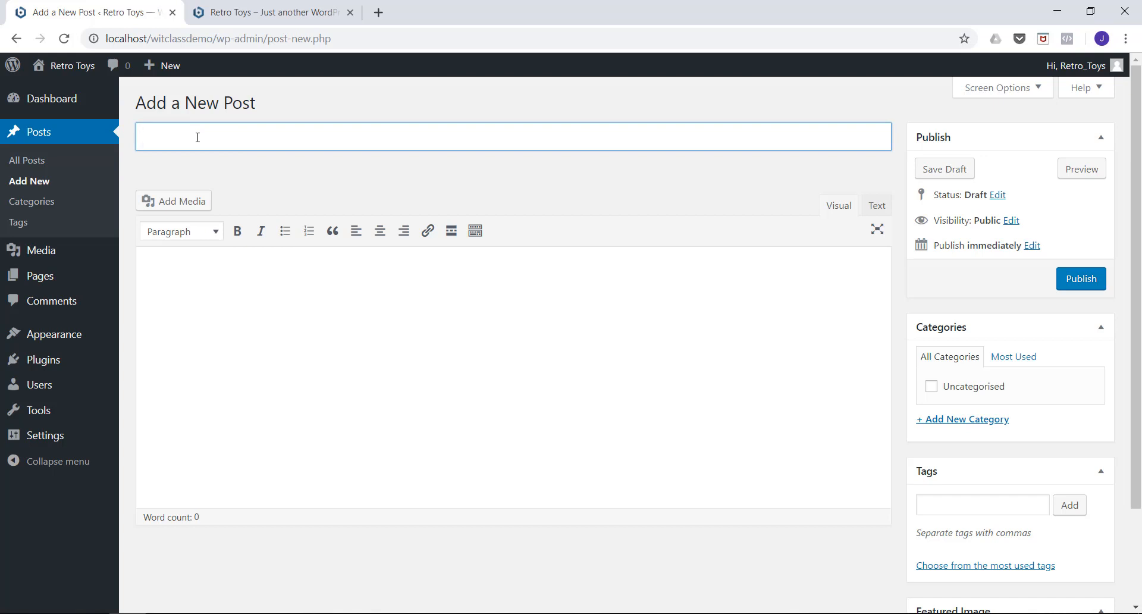
type("Optimus Prime Toy f")
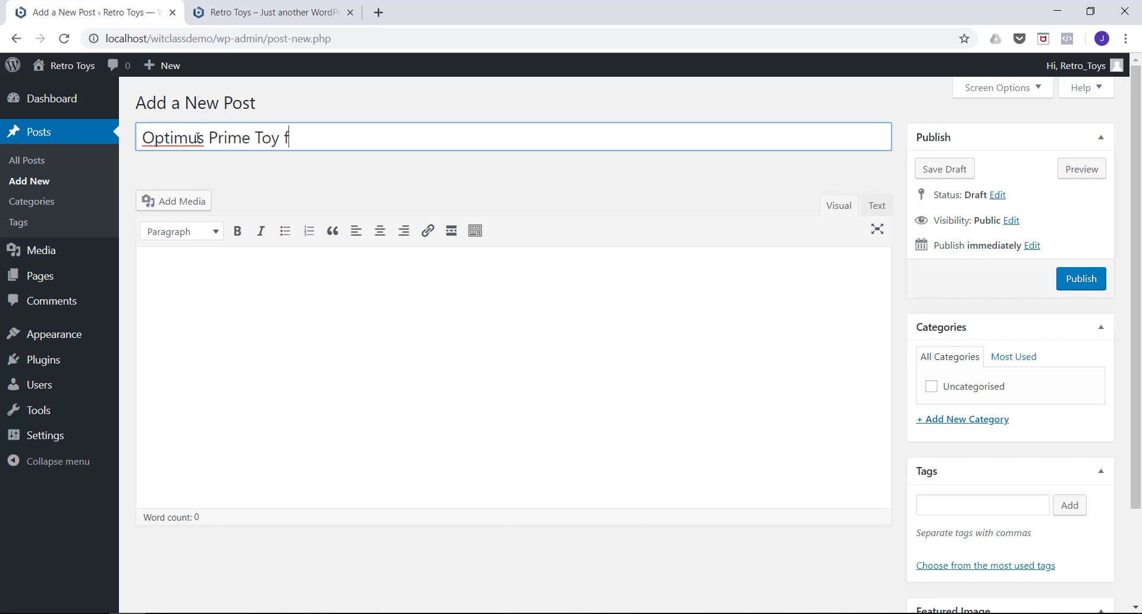
key("BackSpace")
key("BackSpace")
key("BackSpace")
key("BackSpace")
type("for sale")
Write "This is a post about a sale on my ecommerce site" as the post's body text.
left_click(179, 268)
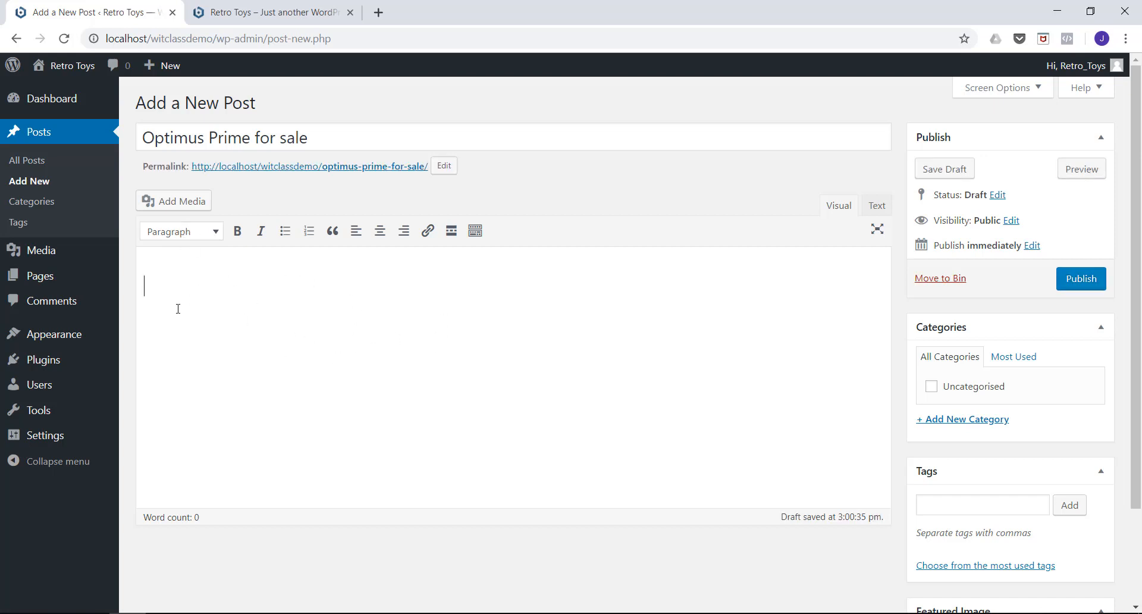
type("This is a post abp")
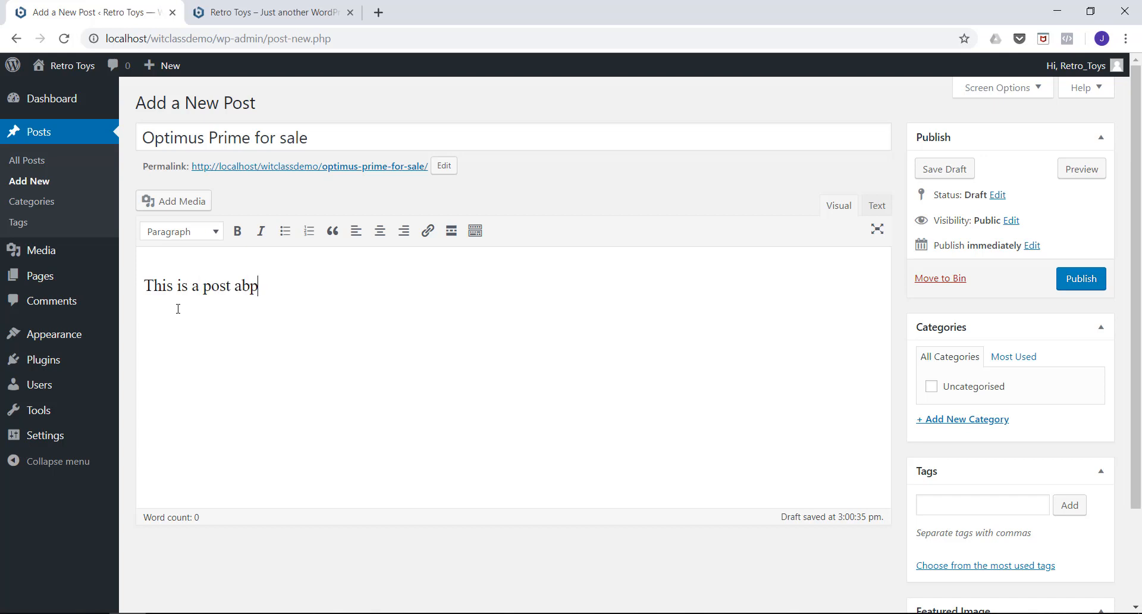
type("ut")
key("BackSpace")
key("BackSpace")
key("BackSpace")
type("out a sale on my e")
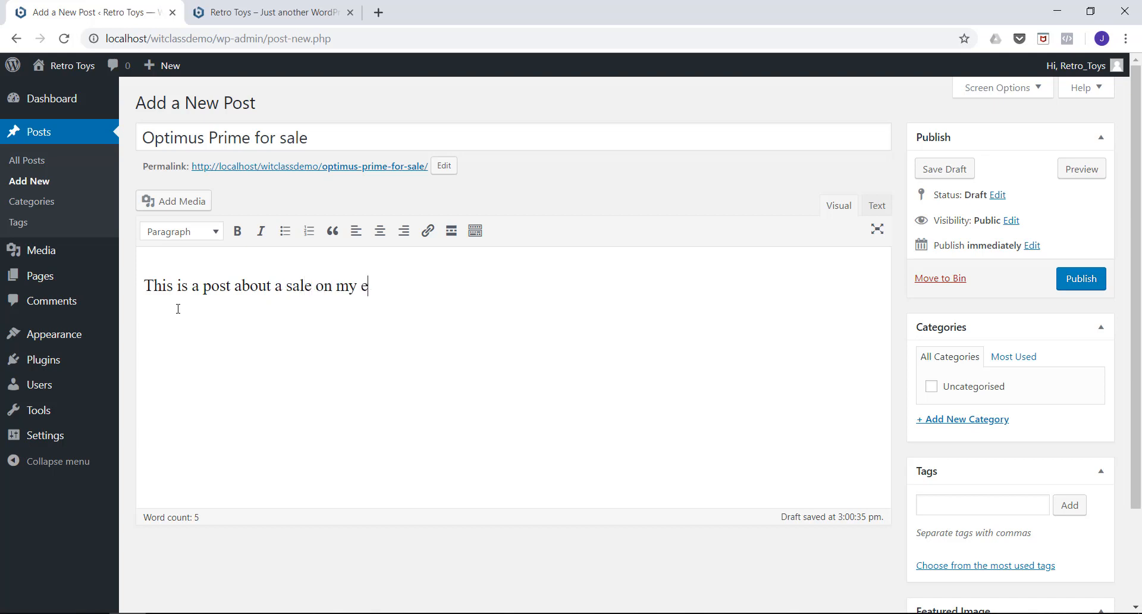
type("commerce site")
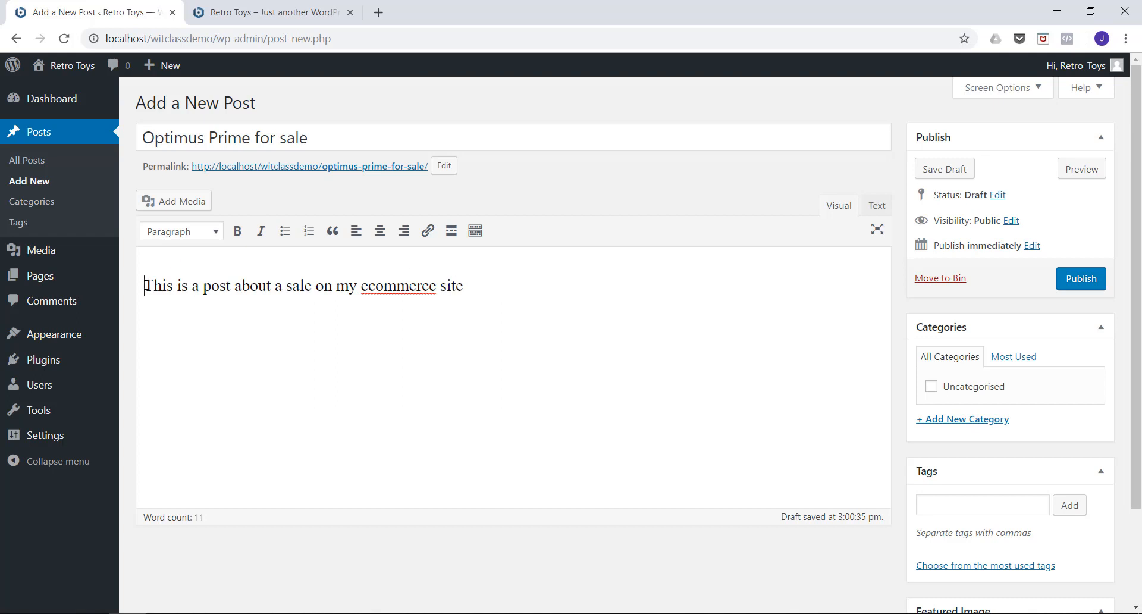
Add the line "Optimus Prime" above the body sentence and format it as Heading 1.
key("Return")
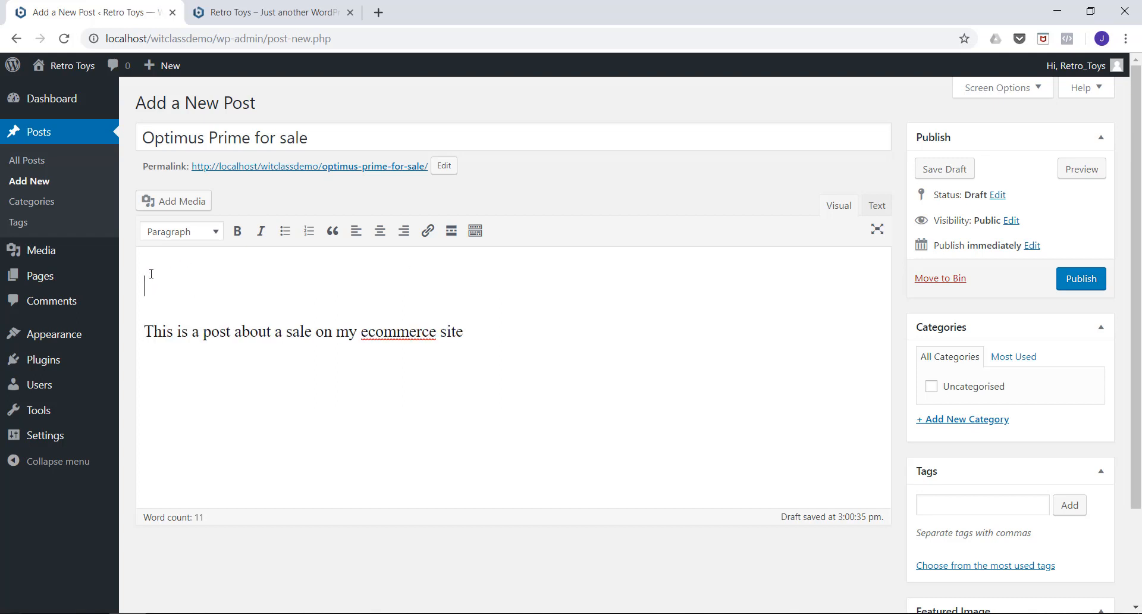
type("Optimus D")
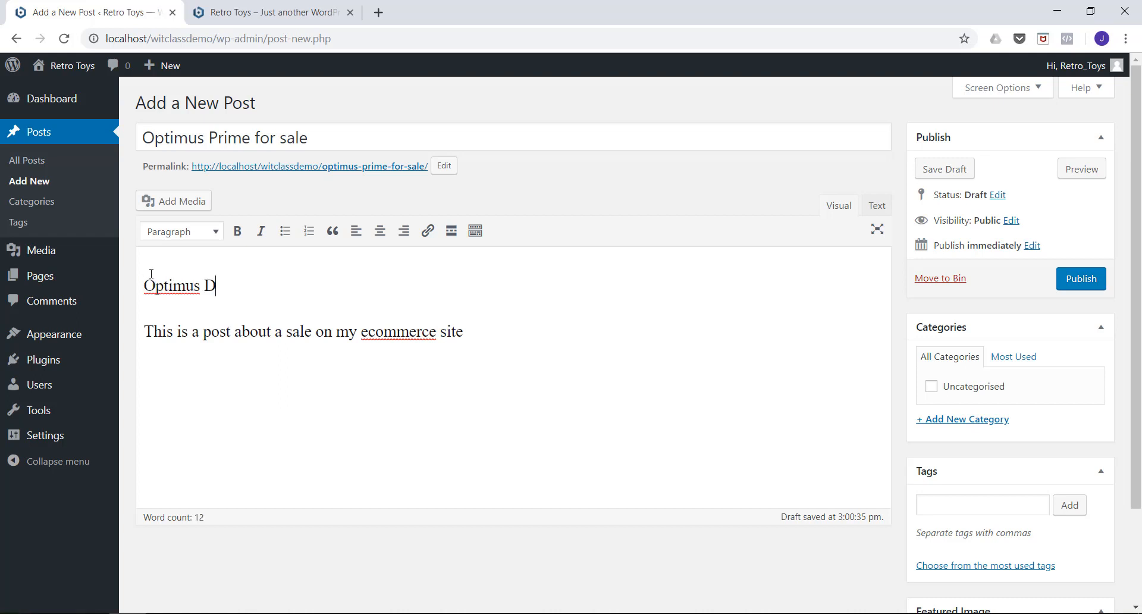
key("BackSpace")
type("Prime")
left_click_drag(240, 286, 132, 287)
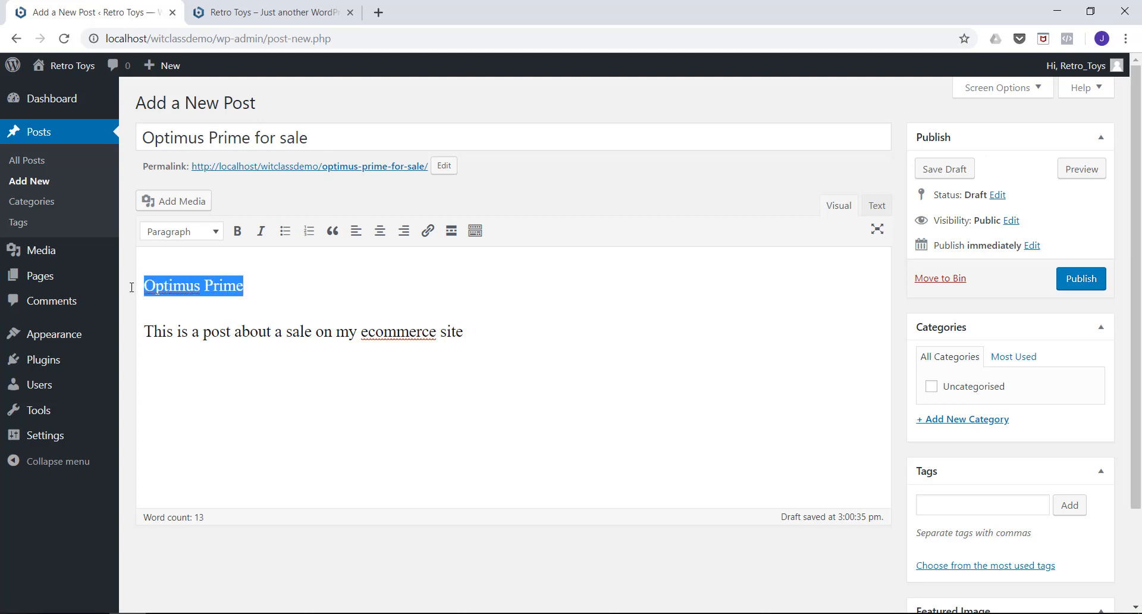
left_click(215, 232)
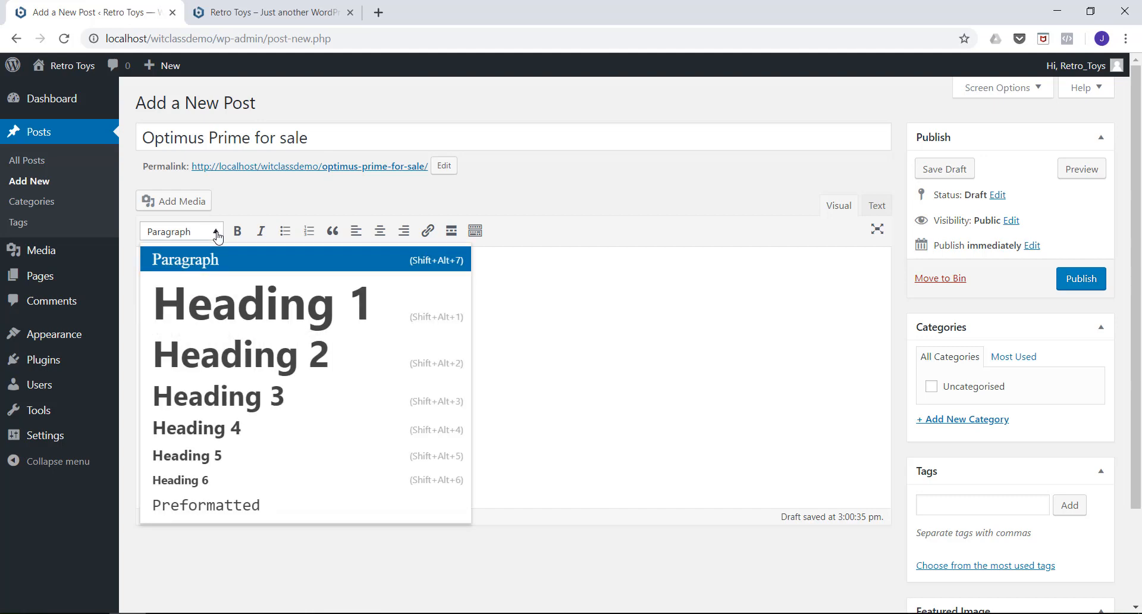
left_click(219, 302)
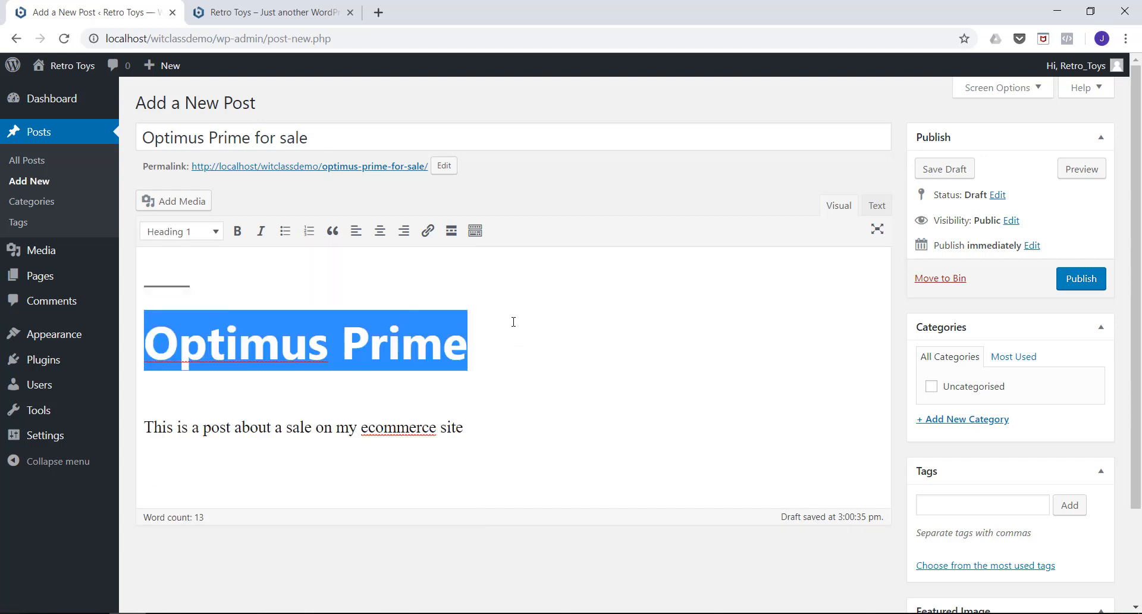
Make the word "sale" in the body sentence bold.
left_click_drag(474, 426, 132, 420)
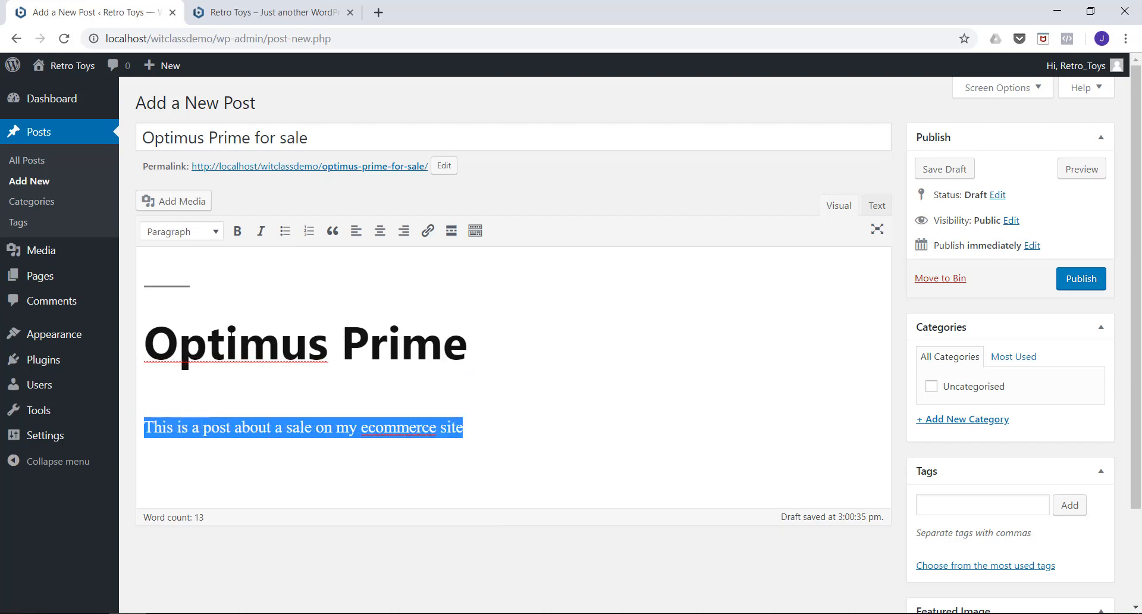
left_click(268, 427)
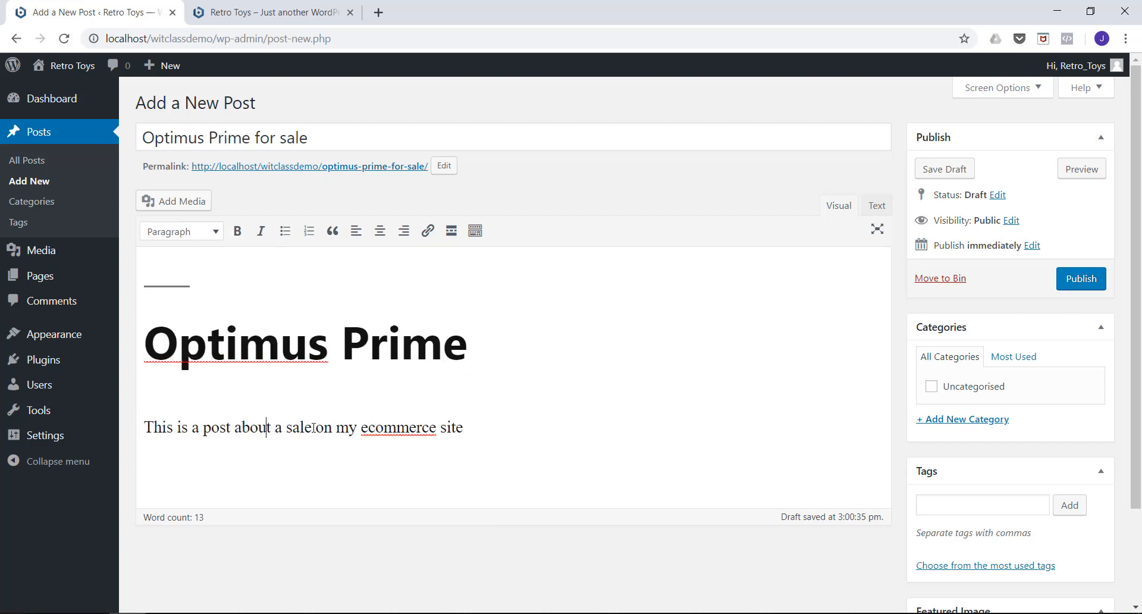
left_click_drag(314, 427, 287, 426)
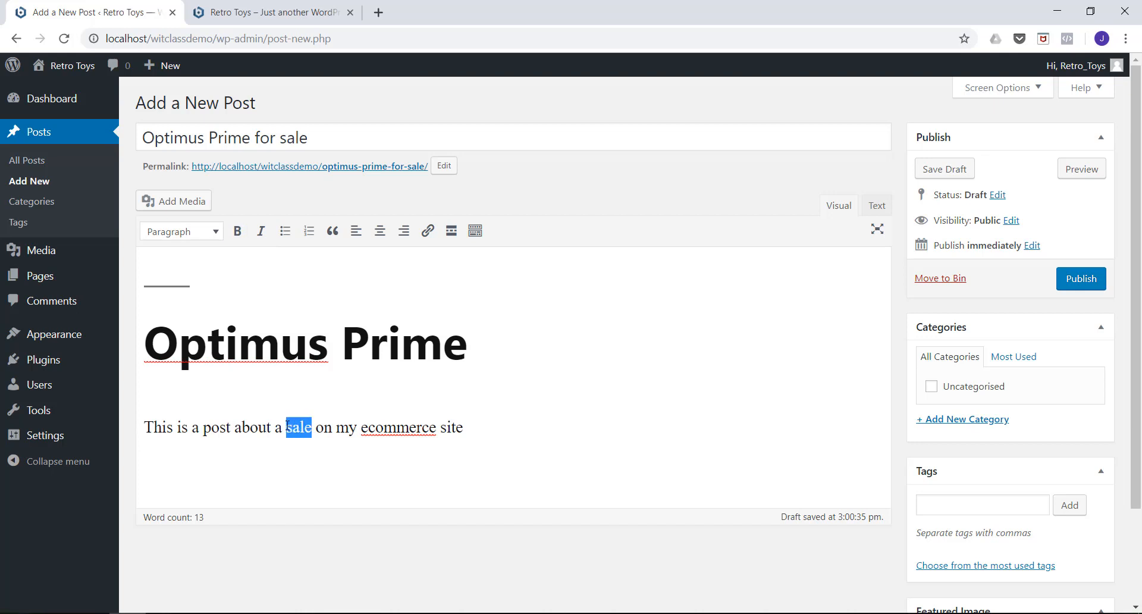
left_click(238, 231)
Add a bulleted list below the body sentence with the items "This is point 1" and "This is point 2".
left_click(473, 427)
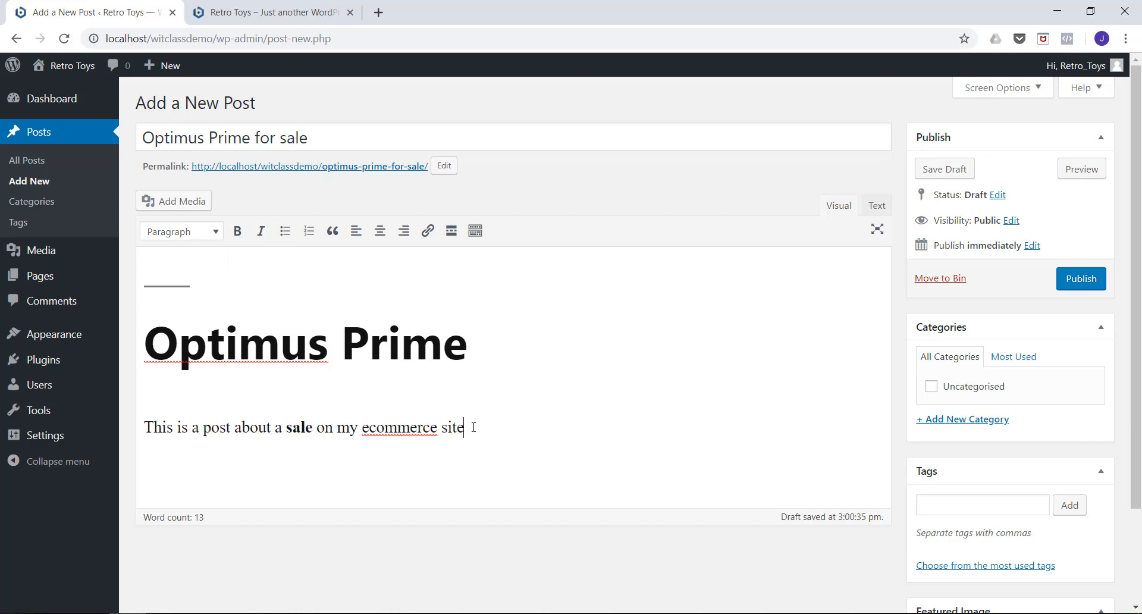
key("Return")
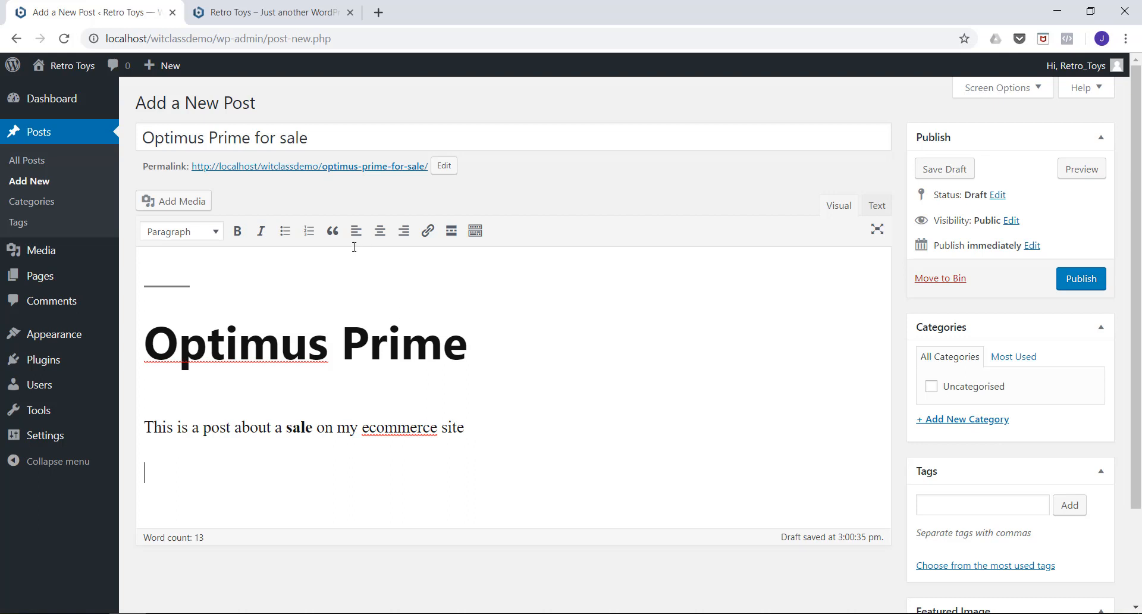
left_click(285, 232)
type("This is P")
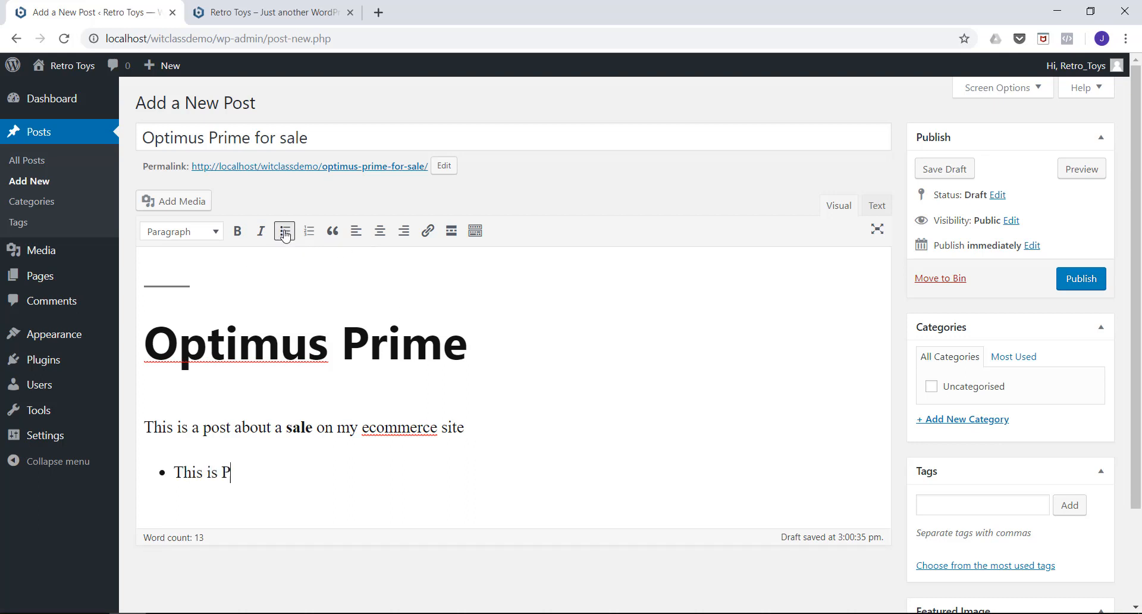
key("BackSpace")
type("point 1")
key("Return")
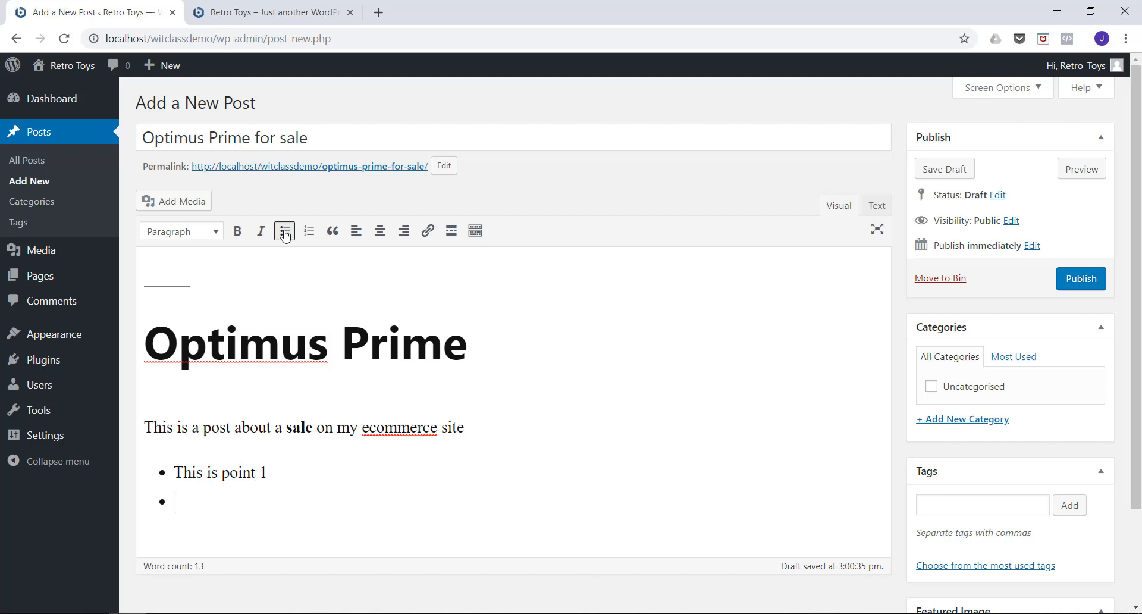
type("This is point 2")
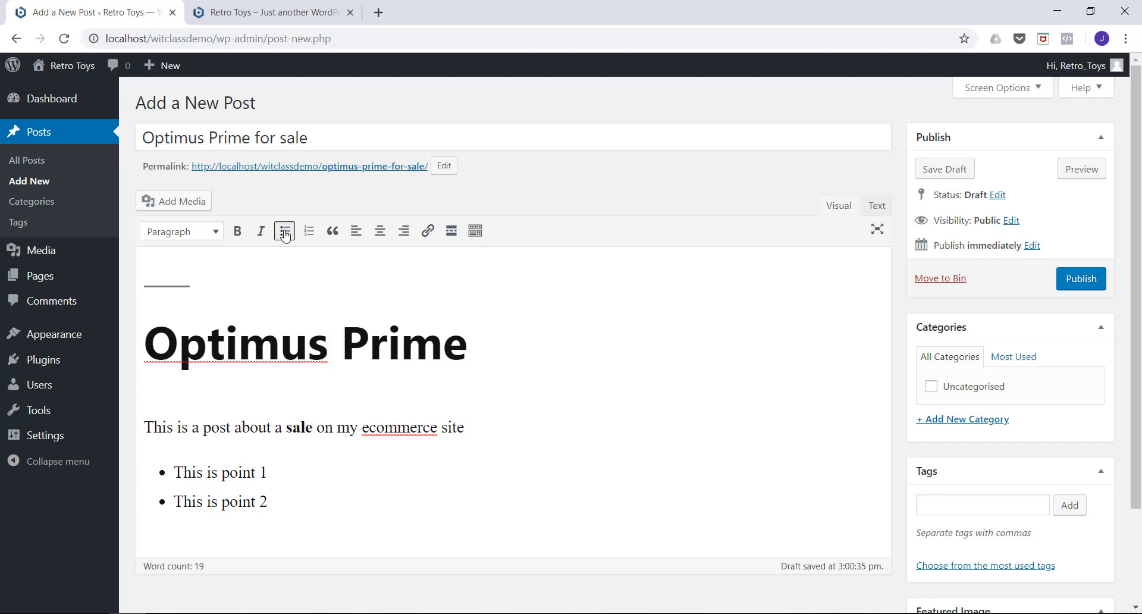
key("Return")
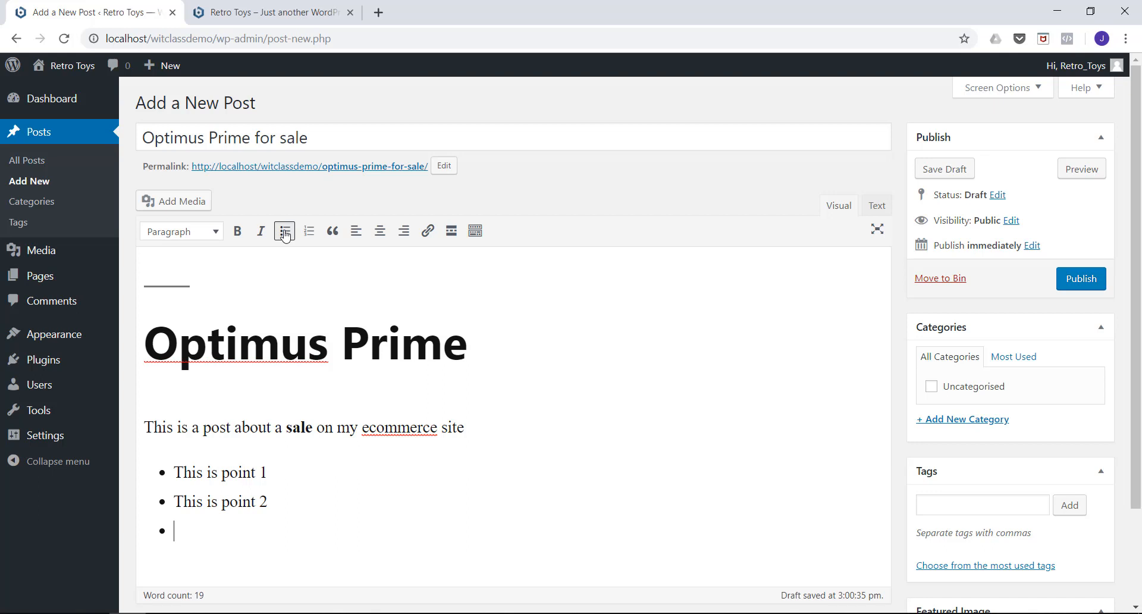
Show the editor's additional formatting tools and colour the word "ecommerce" in the body sentence red.
left_click(479, 235)
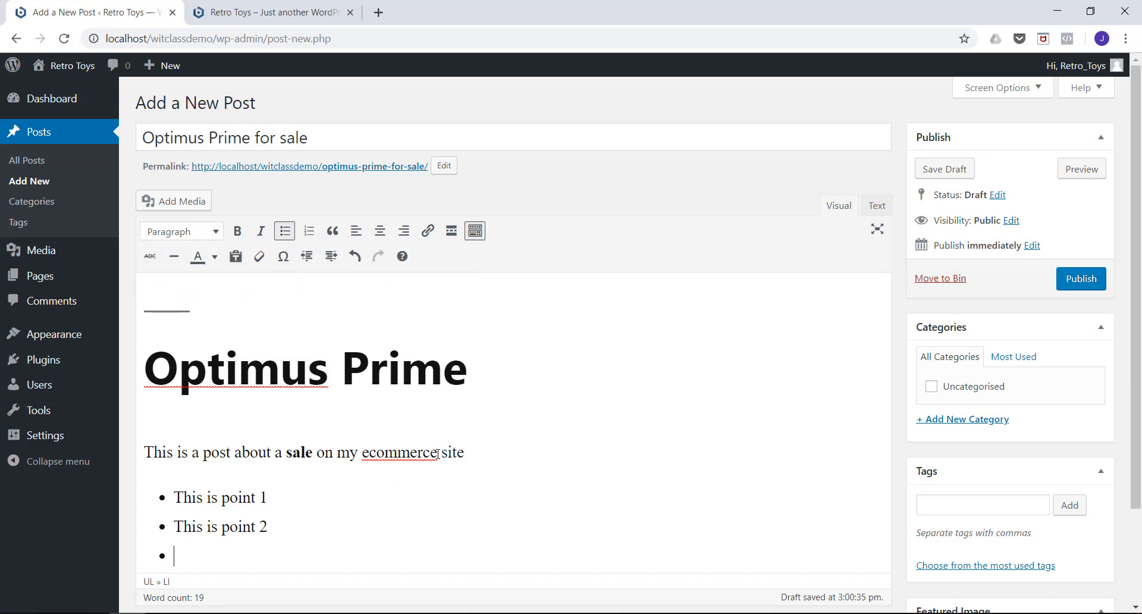
left_click_drag(437, 457, 363, 451)
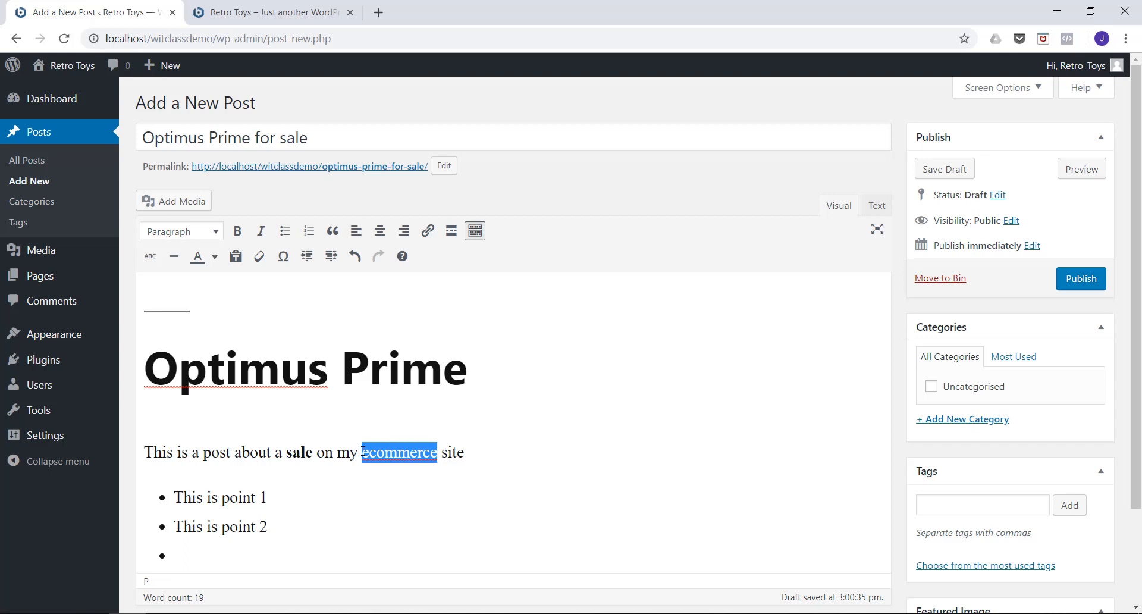
left_click(214, 257)
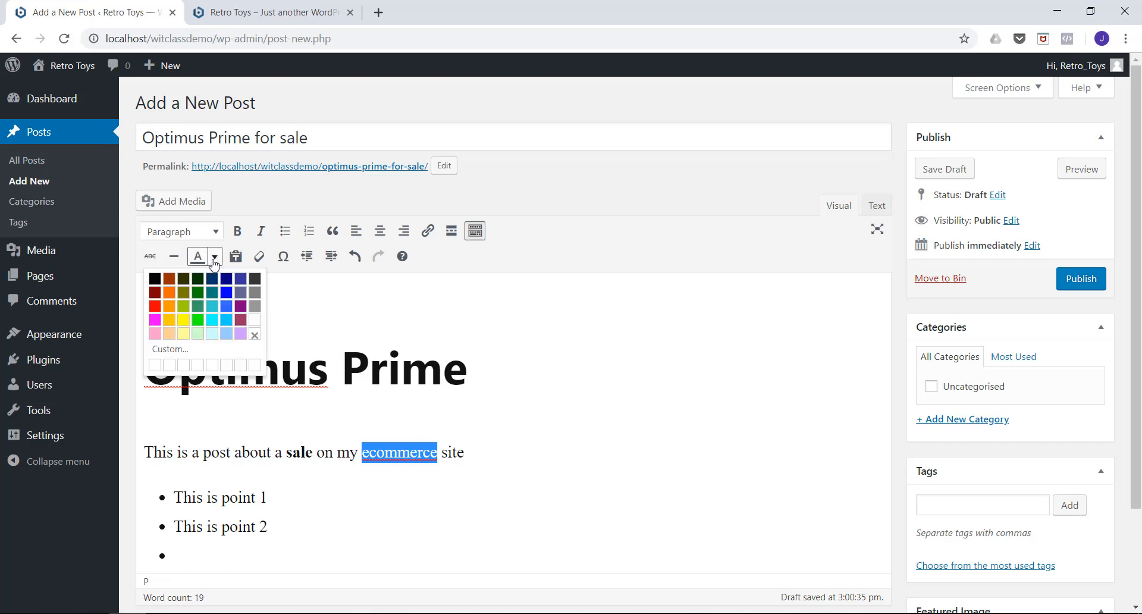
left_click(155, 306)
left_click(519, 462)
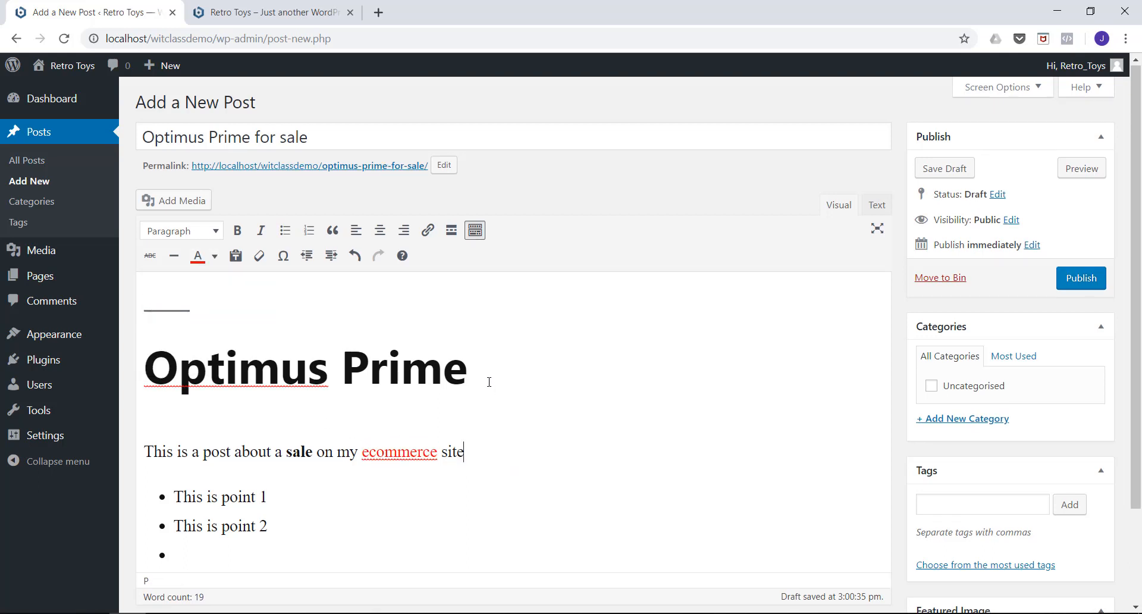
End the bulleted list after "This is point 2" by turning the empty bullet into a plain paragraph.
scroll(156, 513, "down", 1)
left_click(182, 479)
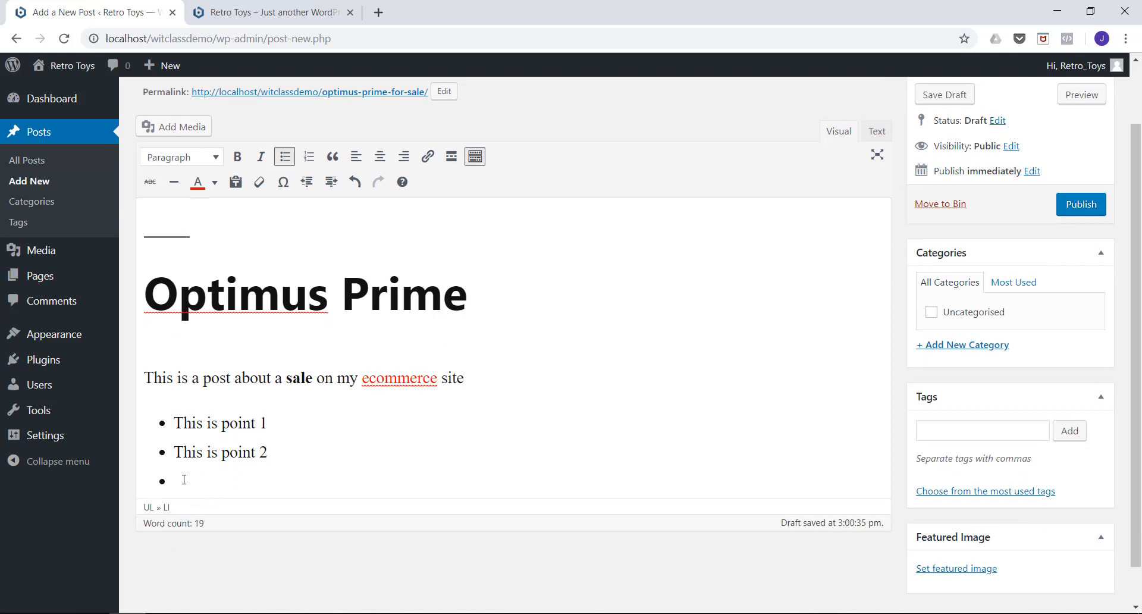
key("Return")
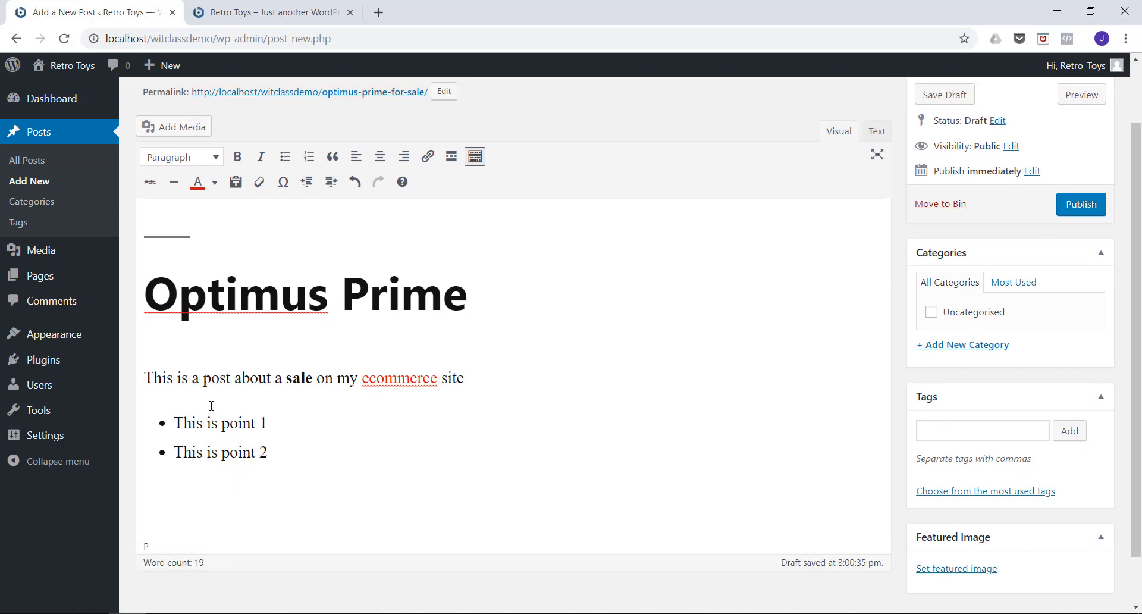
Start adding media to the post by file upload and browse to D: > Google Drive > ClassDemoECommerceSite > ProductImages.
scroll(226, 388, "up", 1)
scroll(226, 388, "down", 2)
scroll(226, 388, "up", 2)
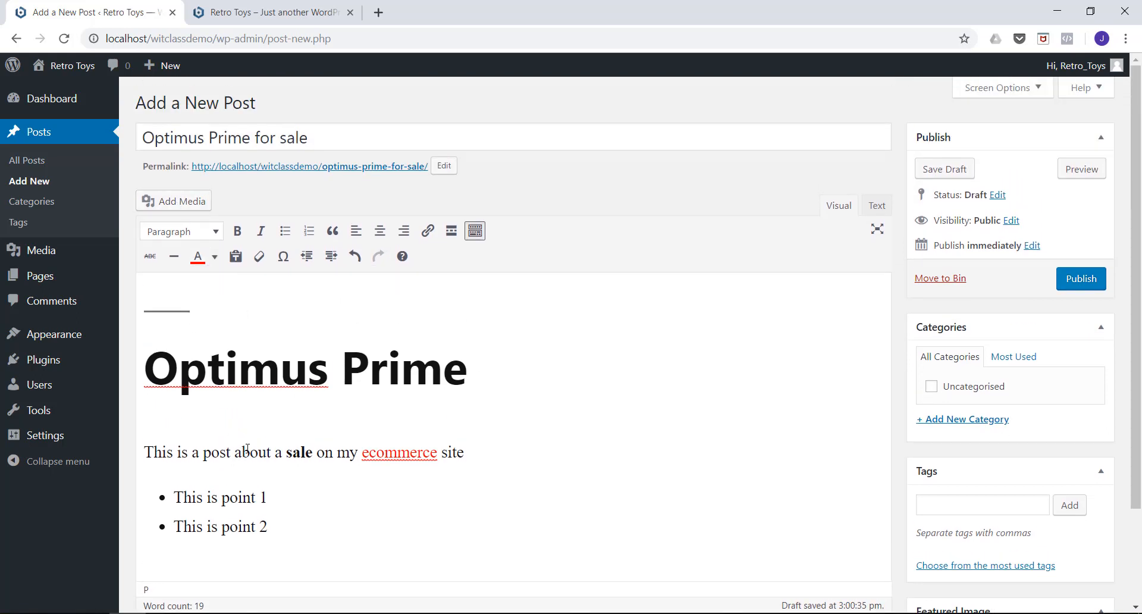
left_click(172, 205)
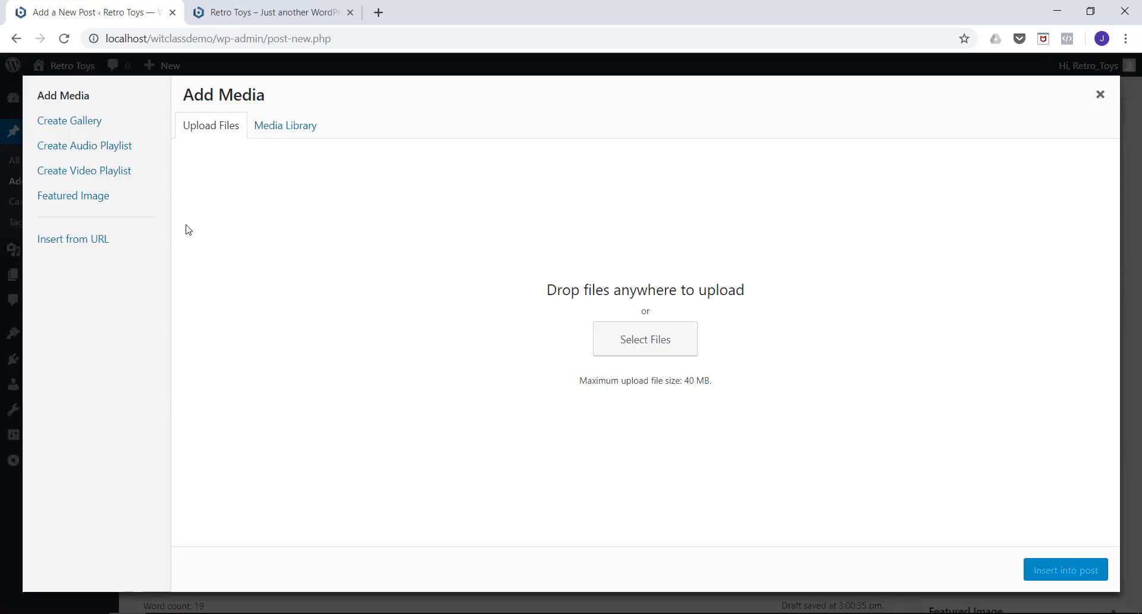
left_click(294, 133)
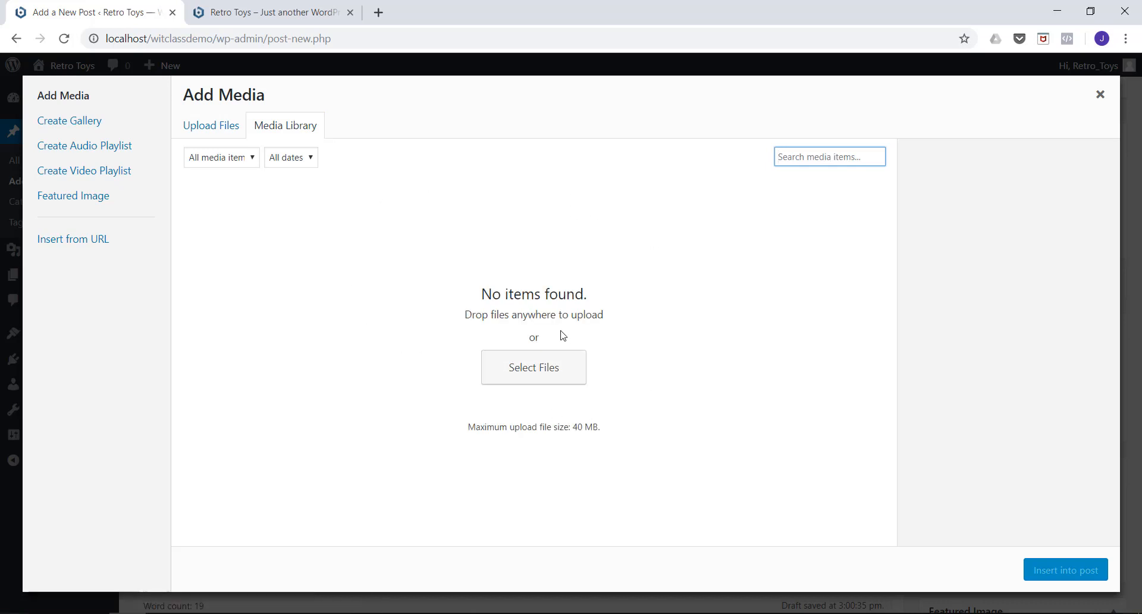
left_click(220, 127)
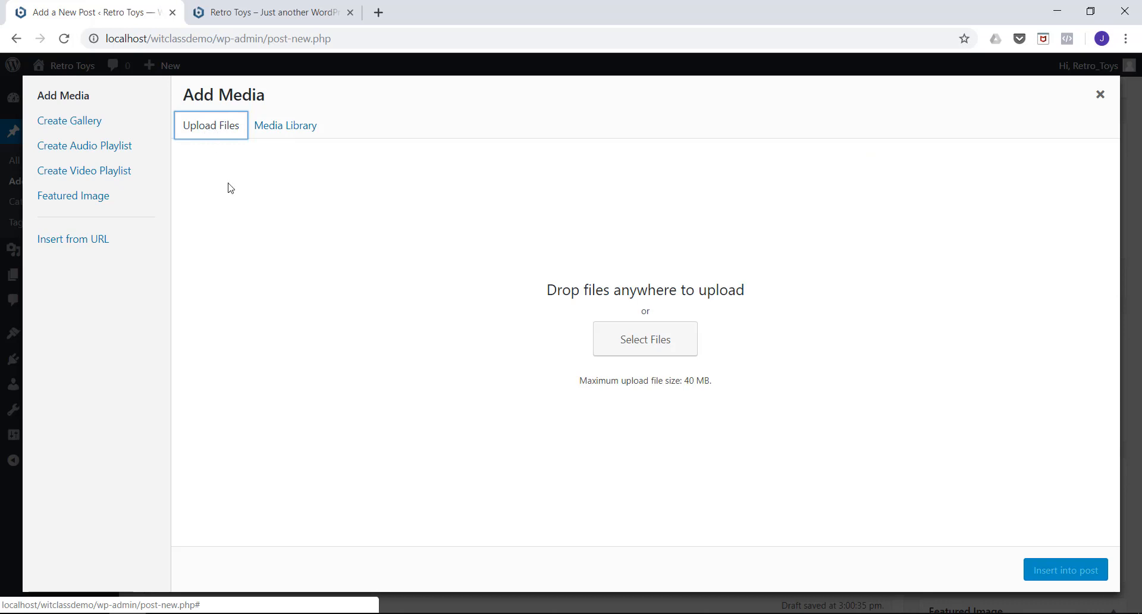
left_click(637, 344)
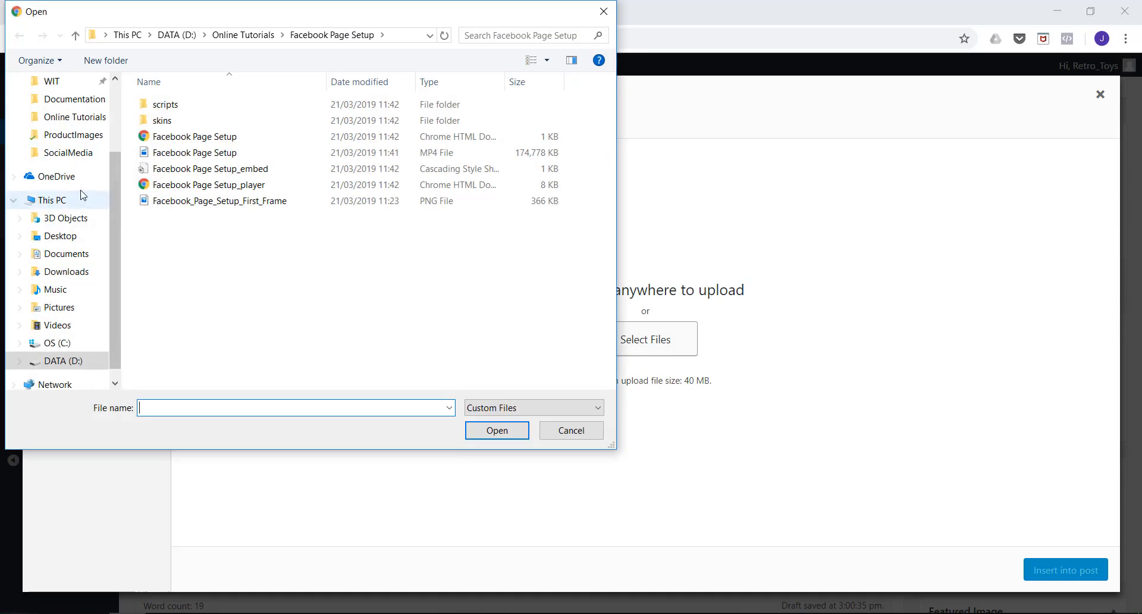
left_click(71, 361)
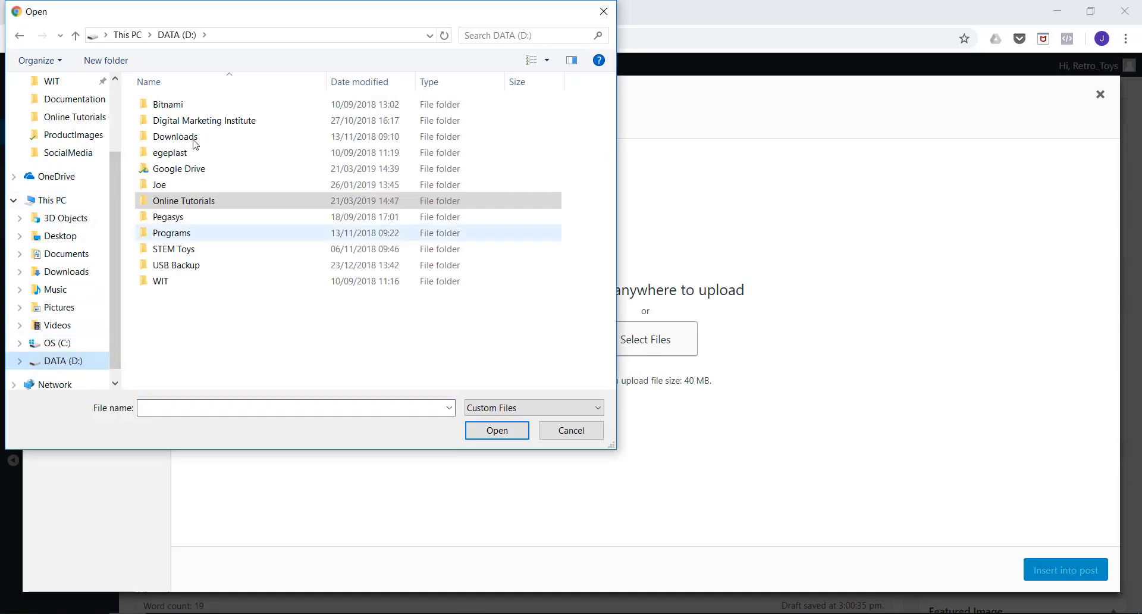
double_click(178, 169)
double_click(182, 265)
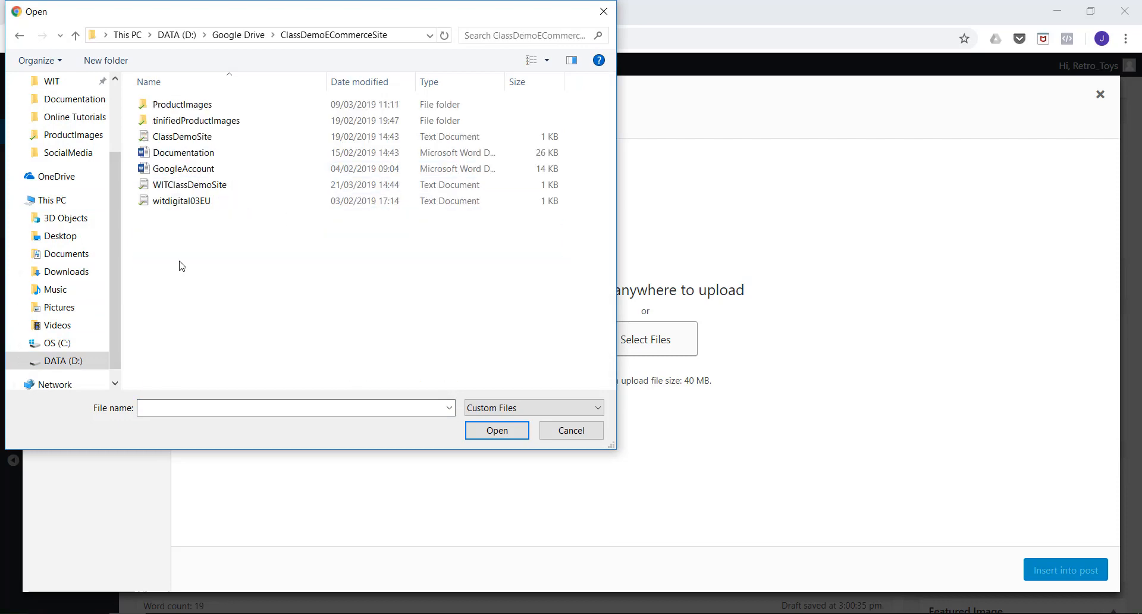
double_click(167, 107)
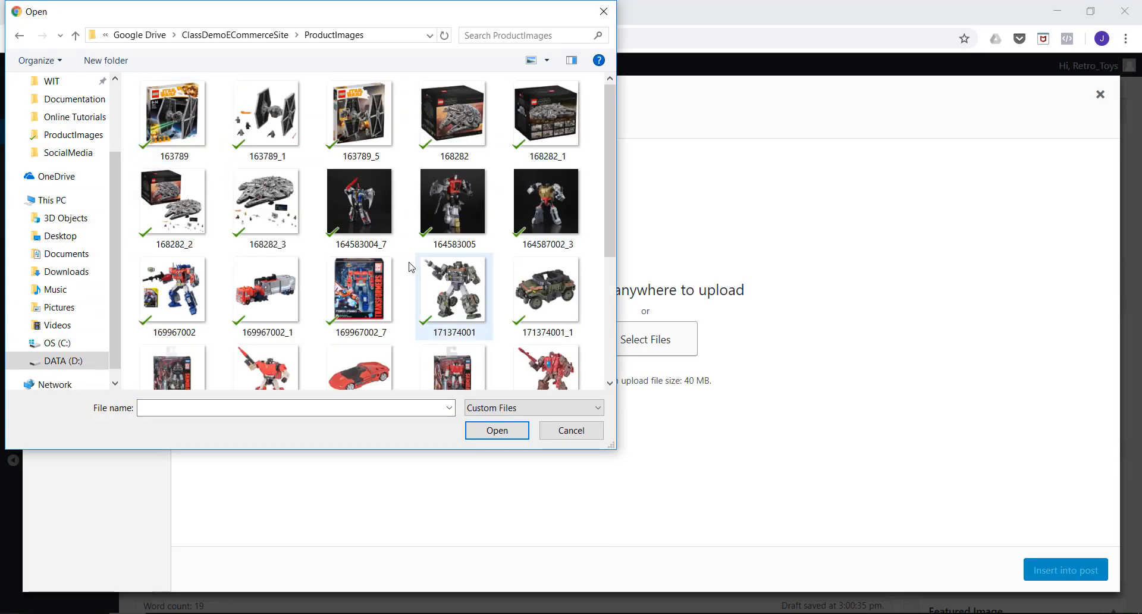
Choose the boxed Optimus Prime image 169967002_7 in the ProductImages folder and upload it to the media library.
scroll(425, 167, "down", 3)
scroll(425, 166, "up", 3)
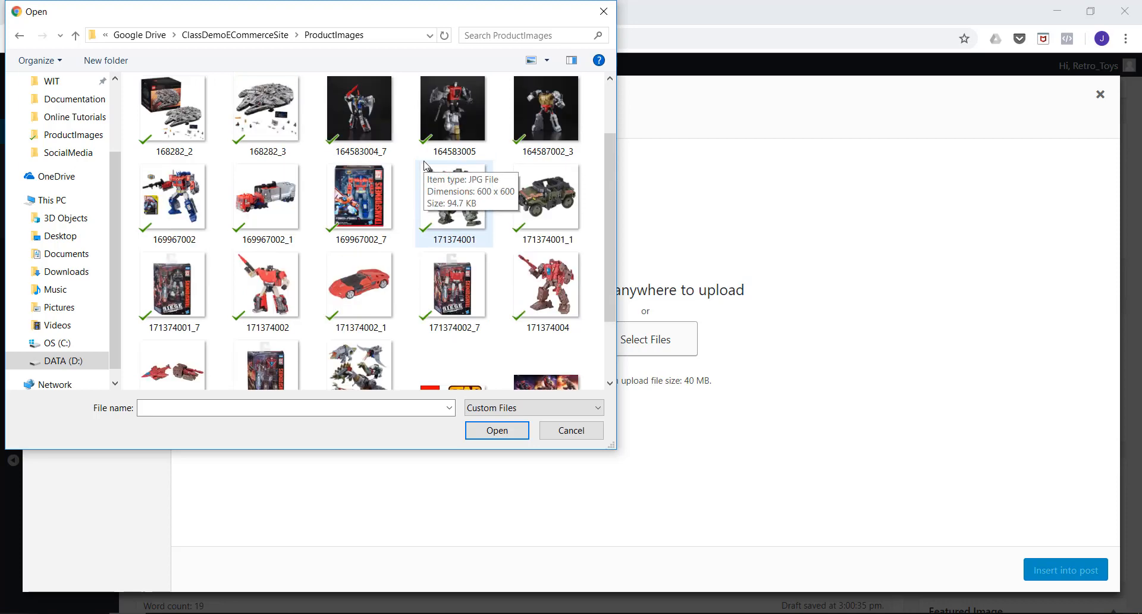
scroll(426, 167, "down", 2)
scroll(426, 166, "down", 1)
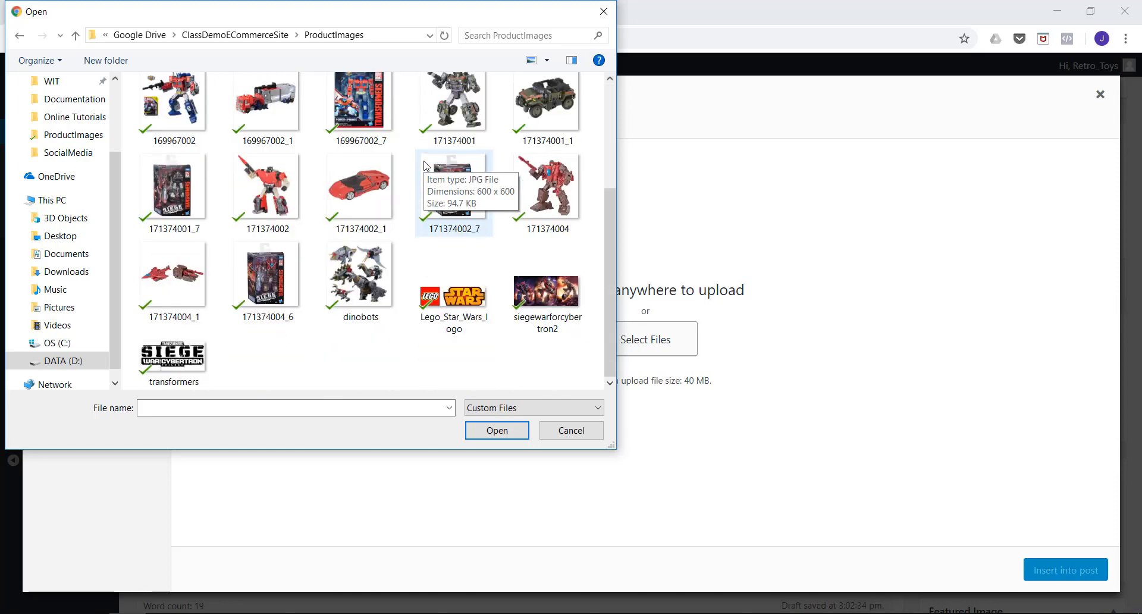
scroll(426, 166, "up", 2)
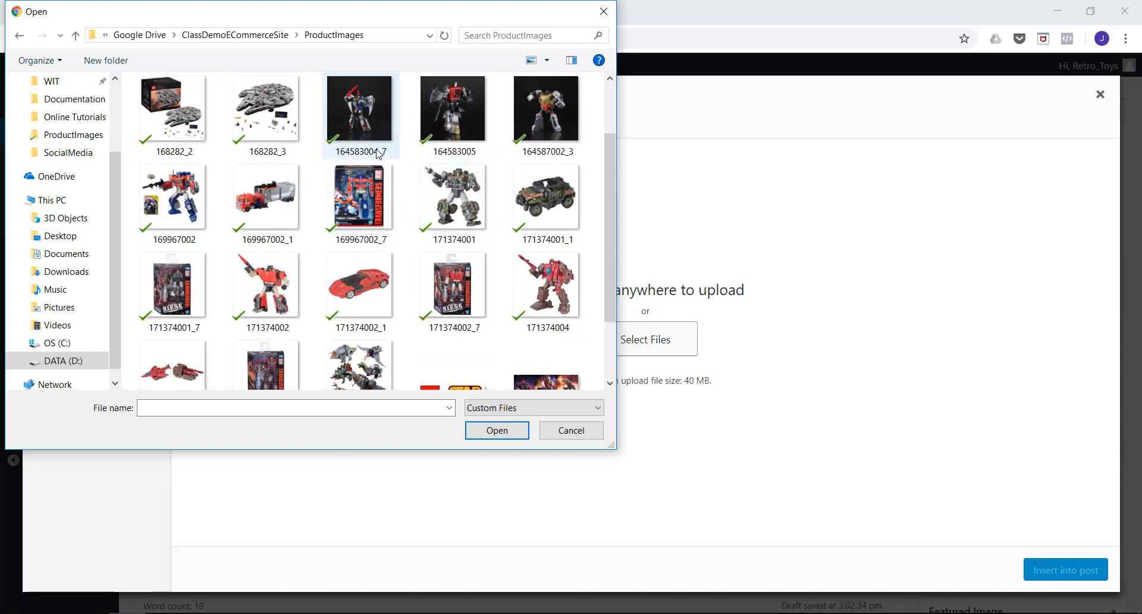
scroll(379, 153, "down", 2)
scroll(360, 207, "up", 2)
left_click(359, 207)
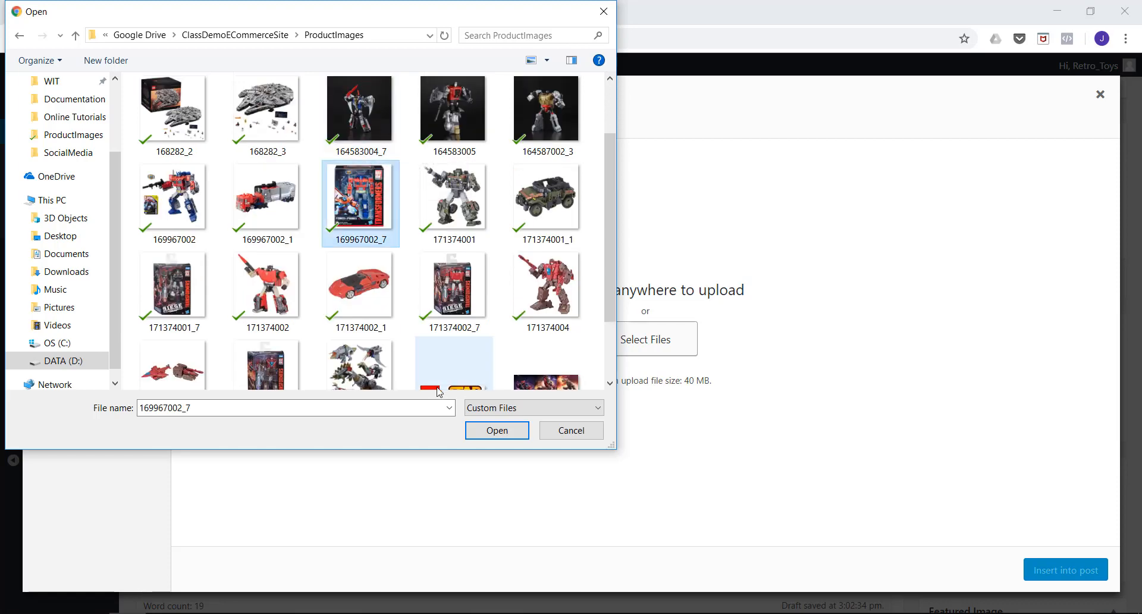
left_click(497, 430)
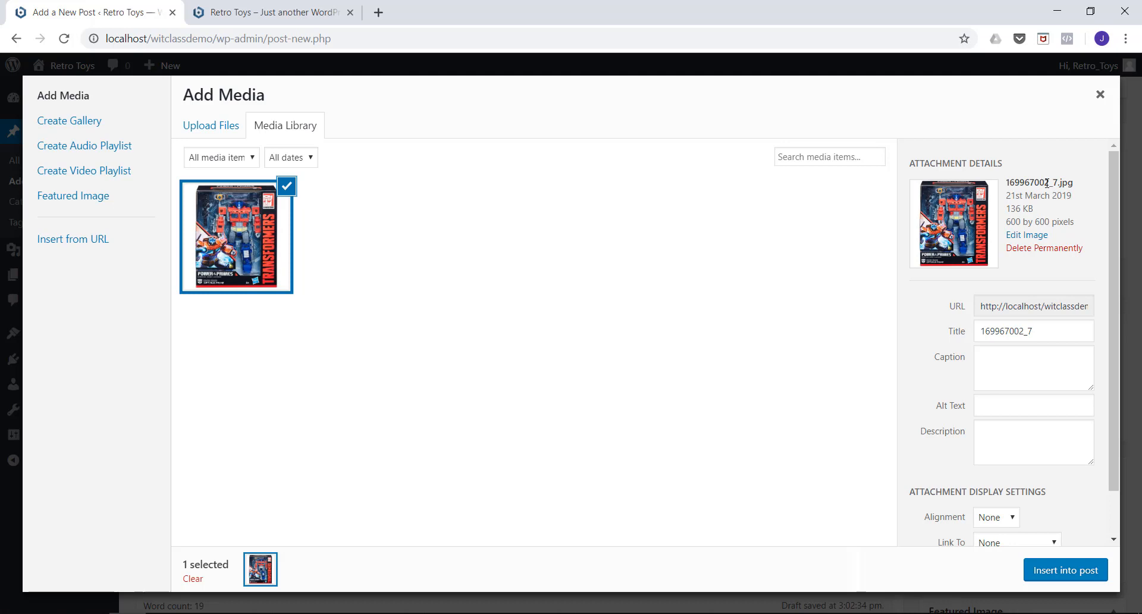
Set the uploaded image's title to "Optimus Prime" and its alt text to "Optimus Prime Toy for sale".
left_click(934, 333)
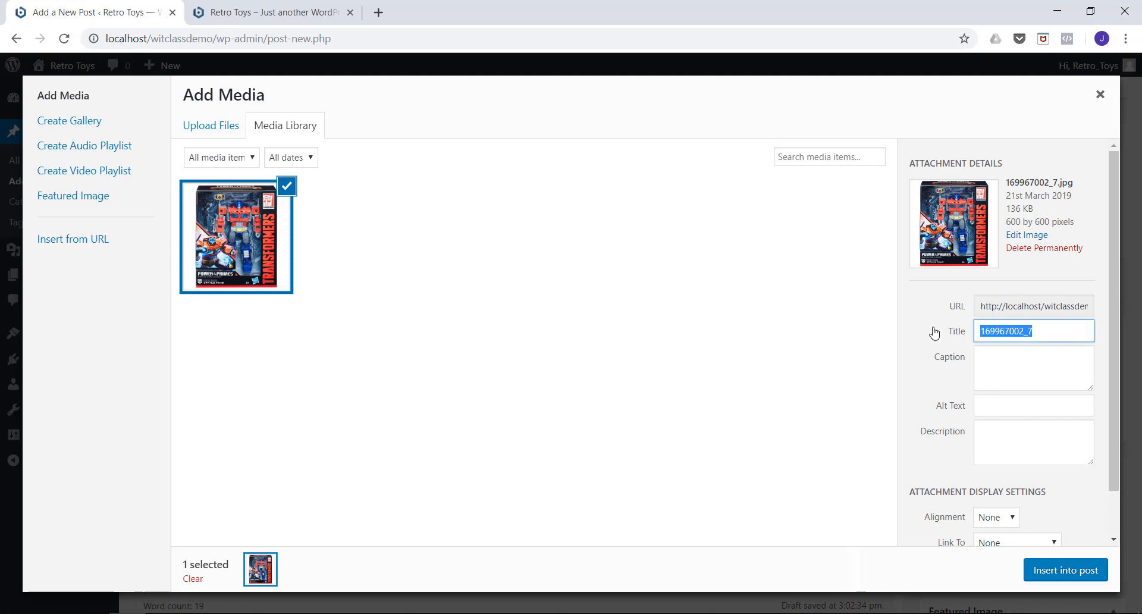
type("Optimus Prime")
left_click(993, 407)
type("O")
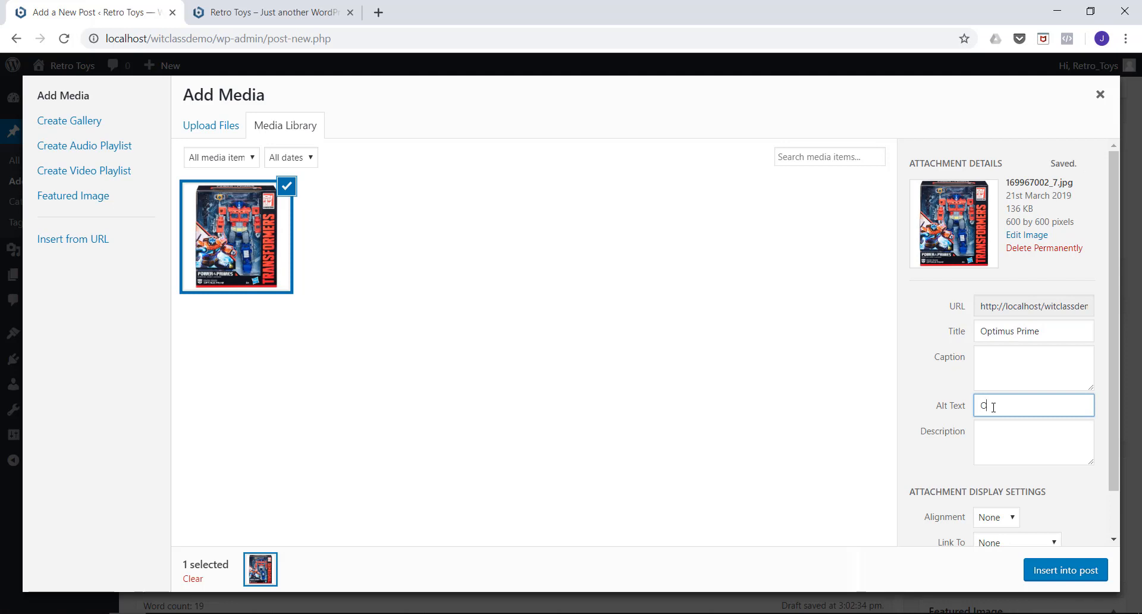
type("ptimus PRrime Toy for sale")
Insert the image into the post below the bulleted list at Medium size, 300 × 300.
scroll(973, 380, "down", 2)
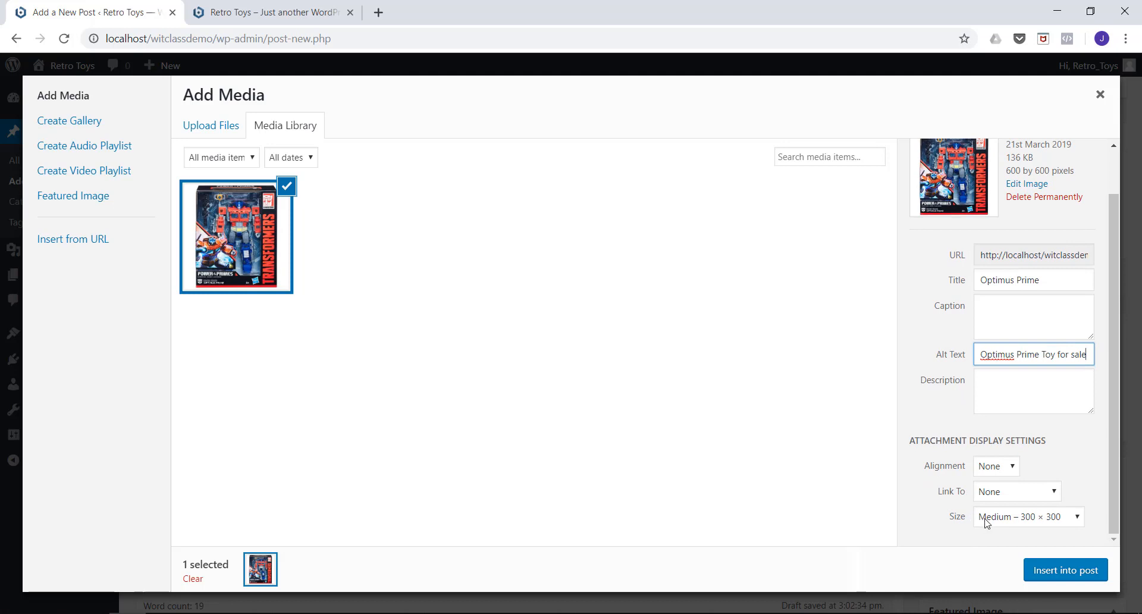
left_click(1016, 518)
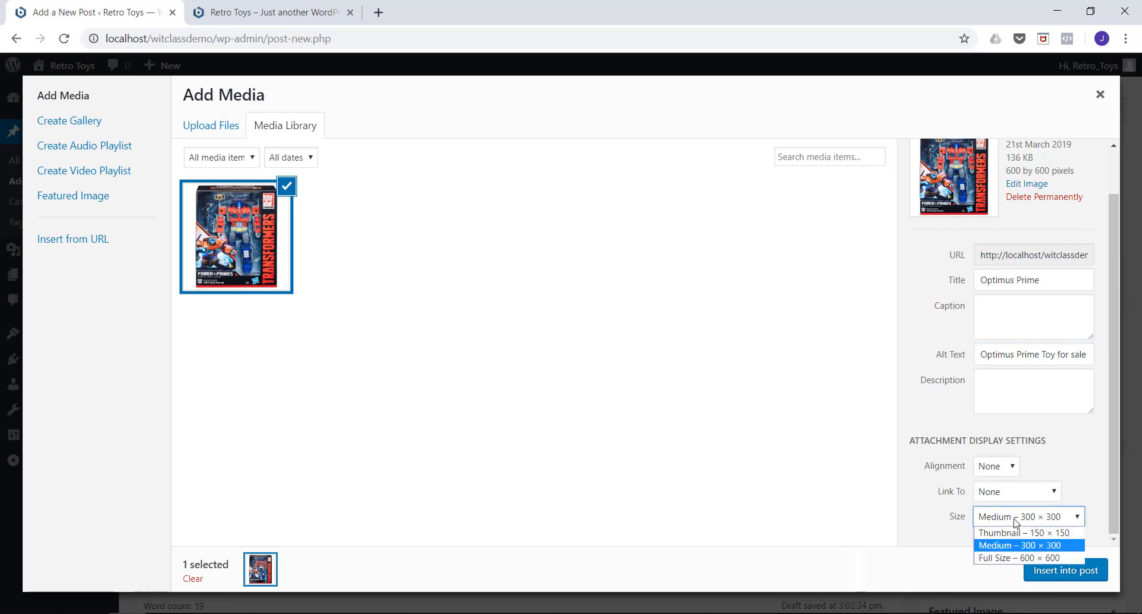
left_click(1002, 546)
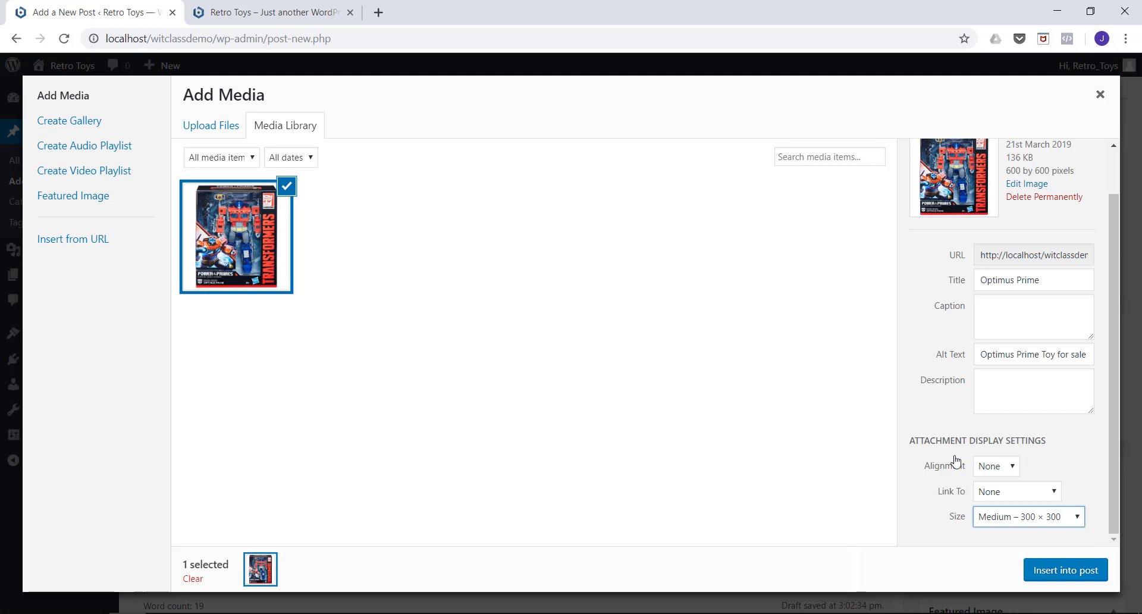
left_click(1044, 573)
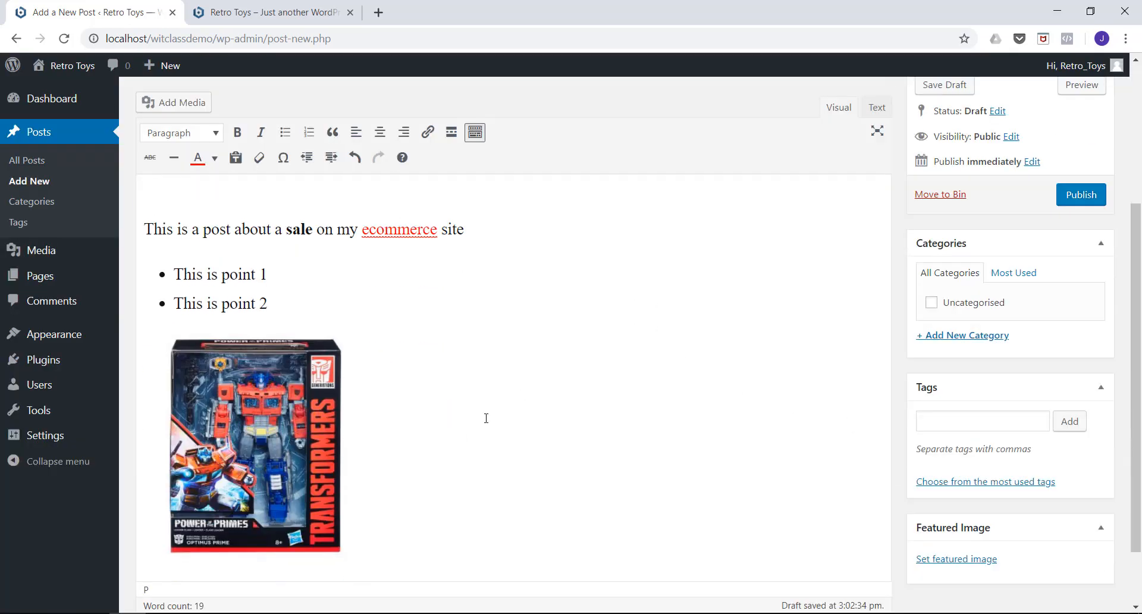
Add the tags "Optimus Prime", "Transformers" and "Sale Items" to the post.
scroll(272, 437, "up", 5)
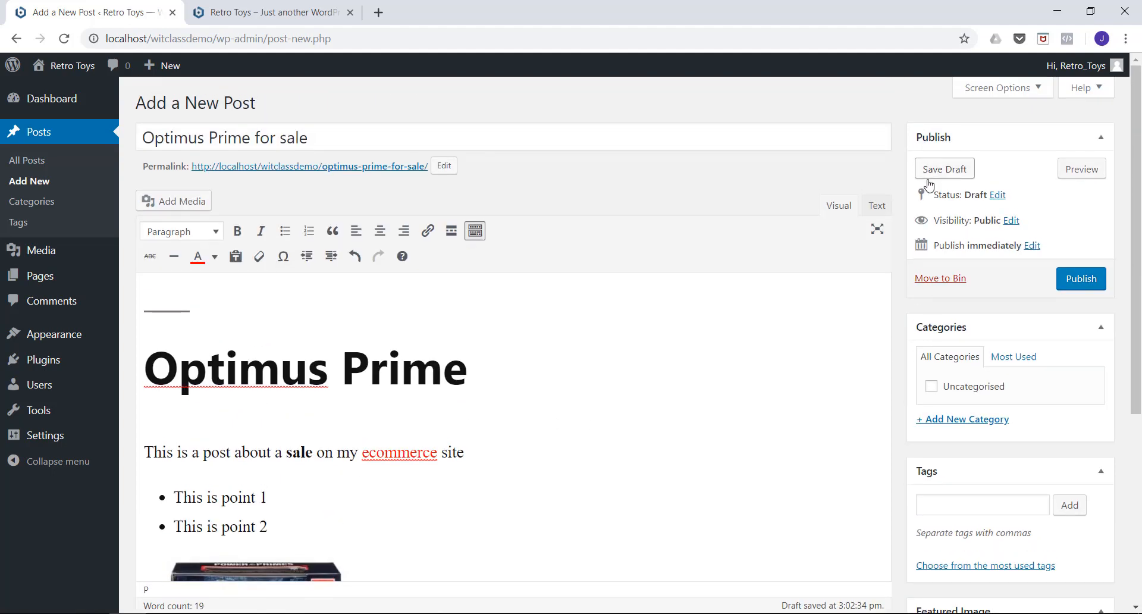
scroll(978, 250, "down", 1)
scroll(977, 232, "down", 1)
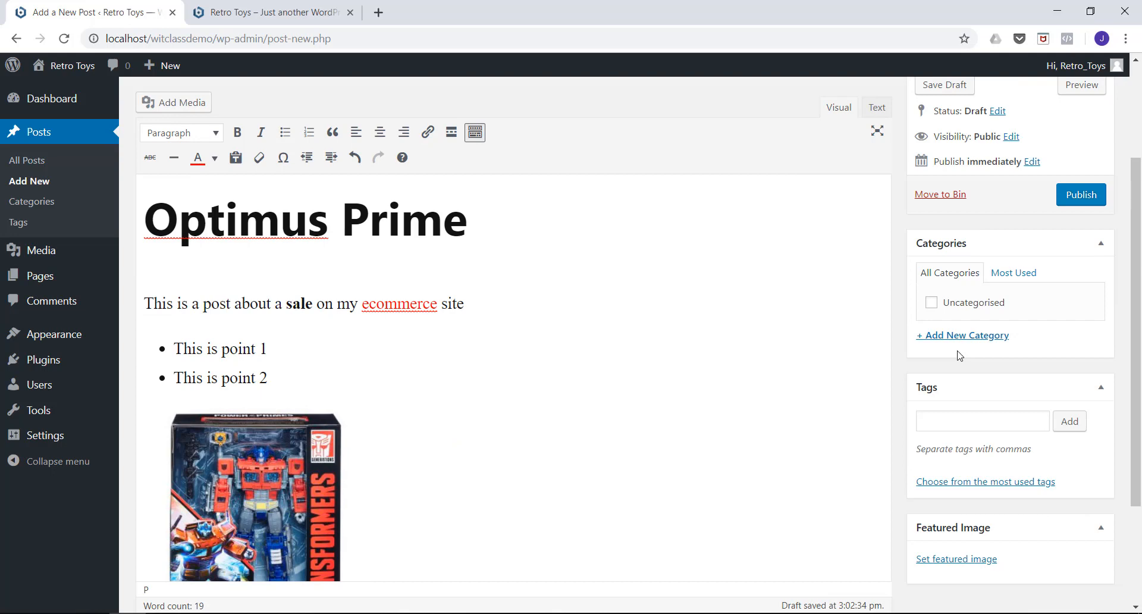
left_click(947, 423)
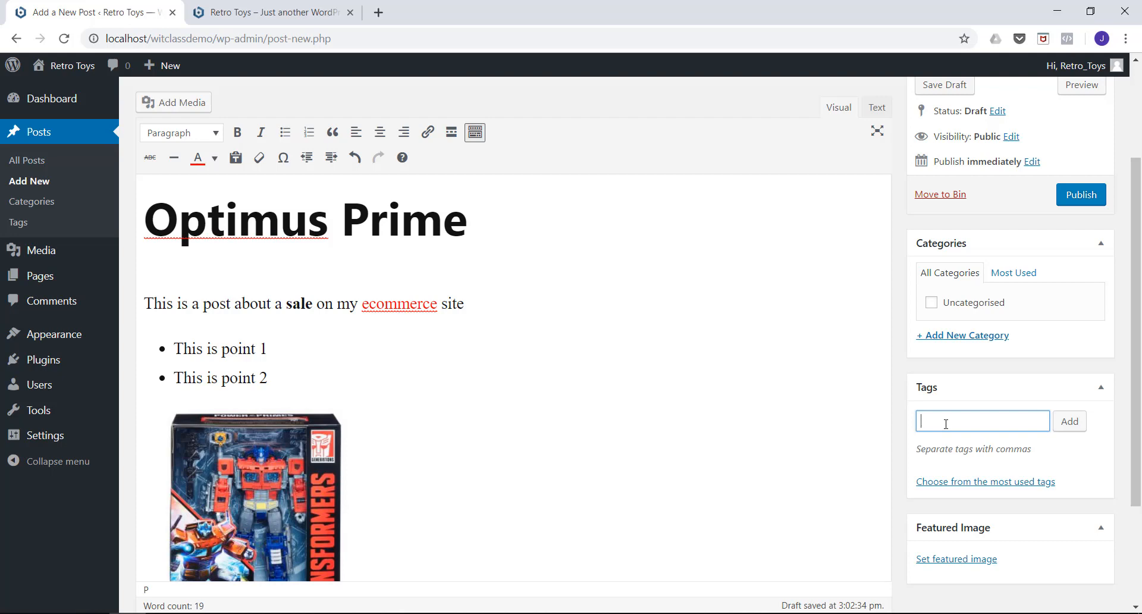
type("Opt")
type("imus ")
type("PRi")
type("me")
type(", Tran")
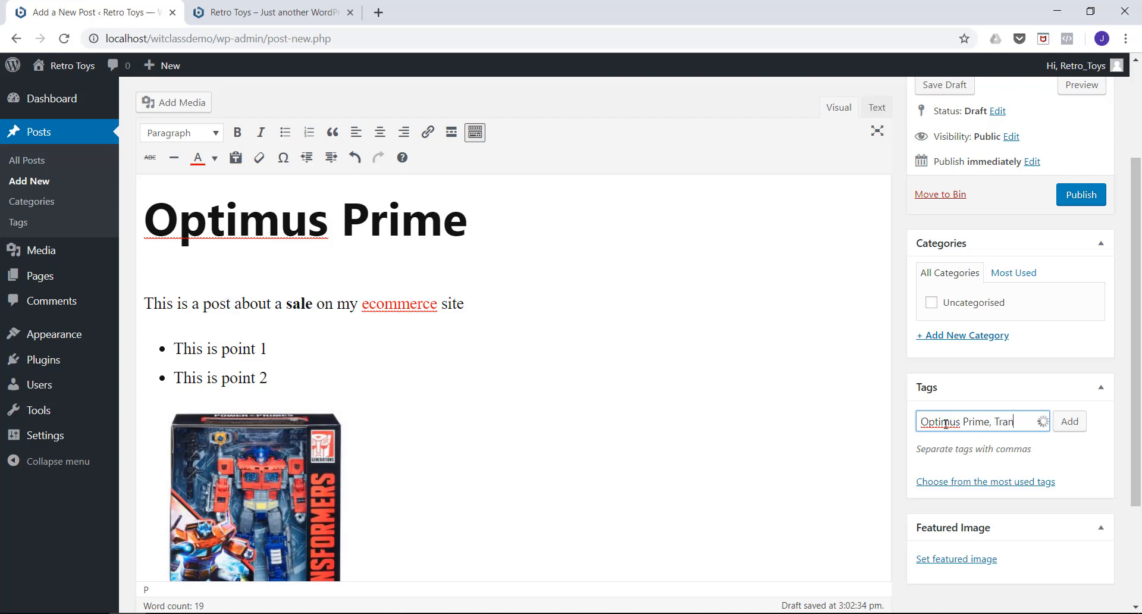
type("sformers, Sale Items")
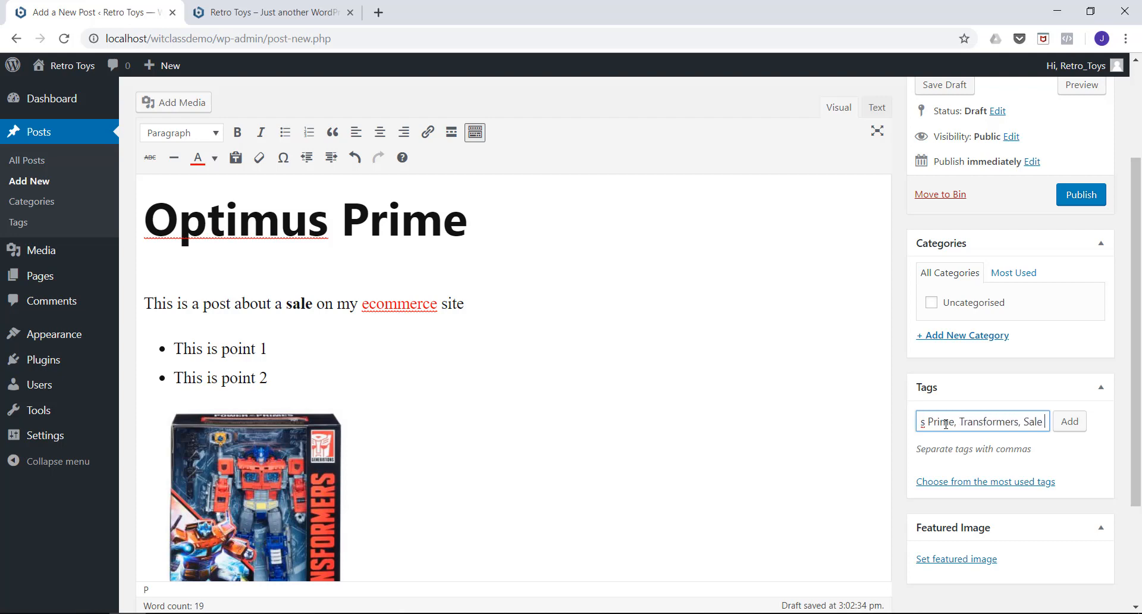
left_click(1060, 426)
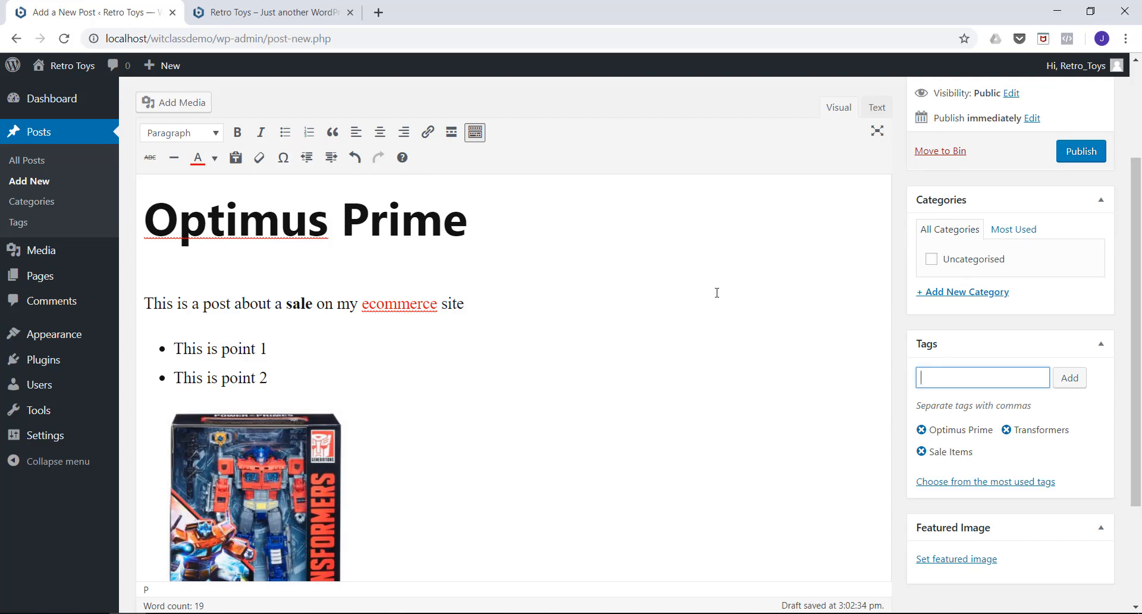
Start setting the post's featured image and upload 169967002 from the ProductImages folder for it.
scroll(767, 297, "down", 3)
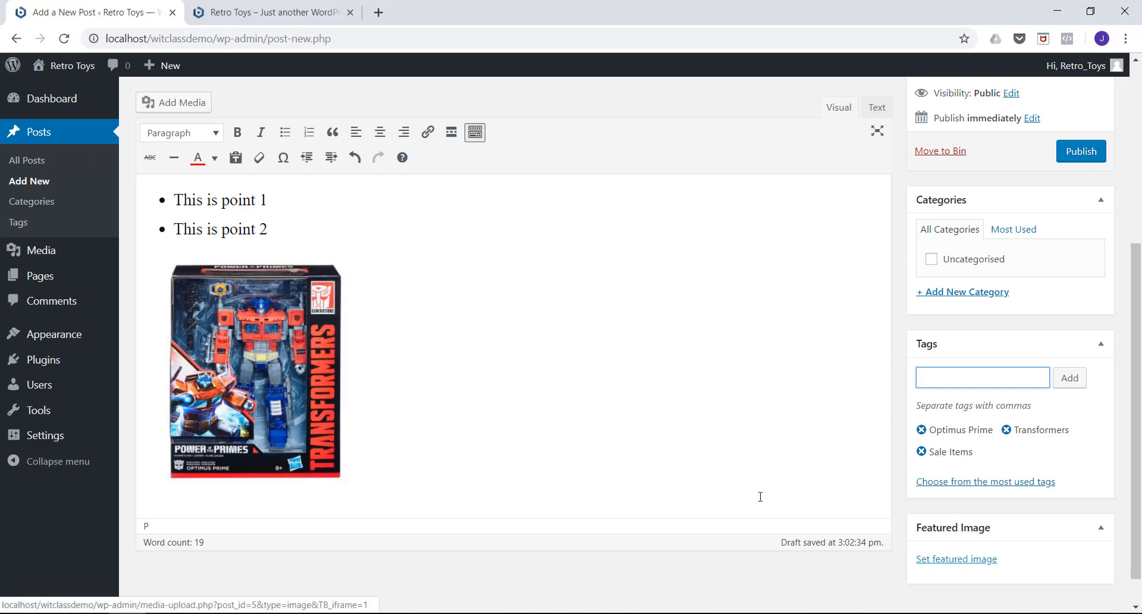
left_click(938, 562)
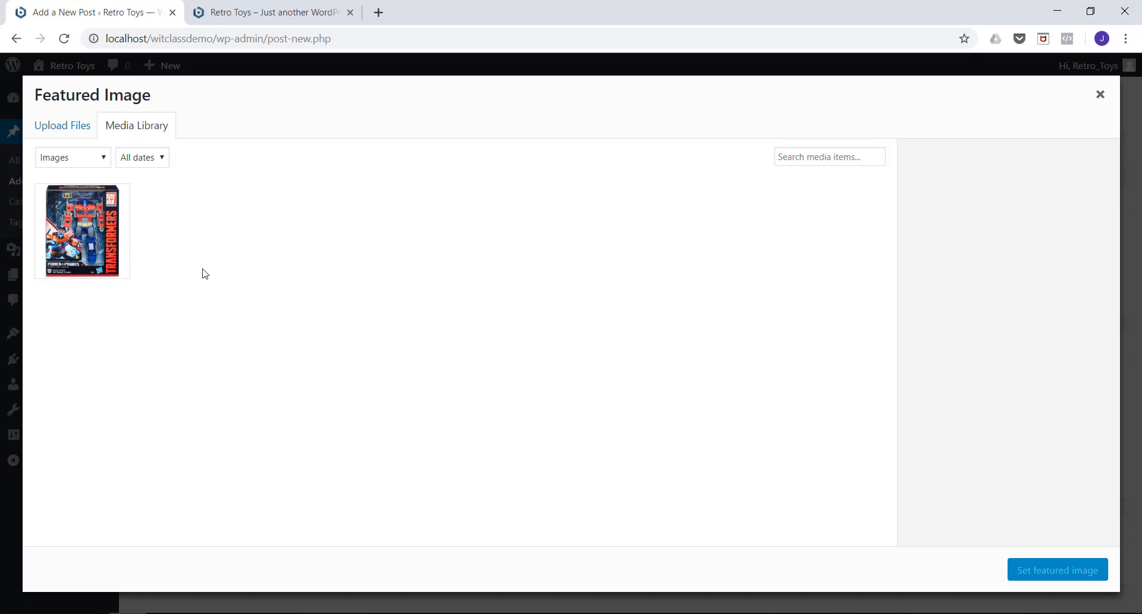
left_click(69, 129)
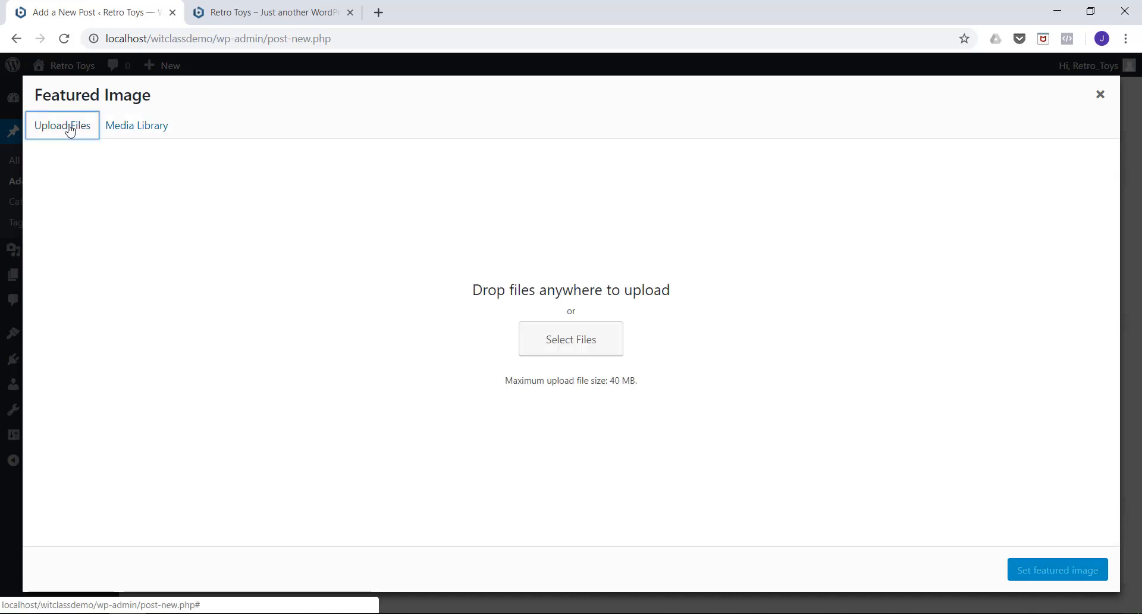
left_click(558, 350)
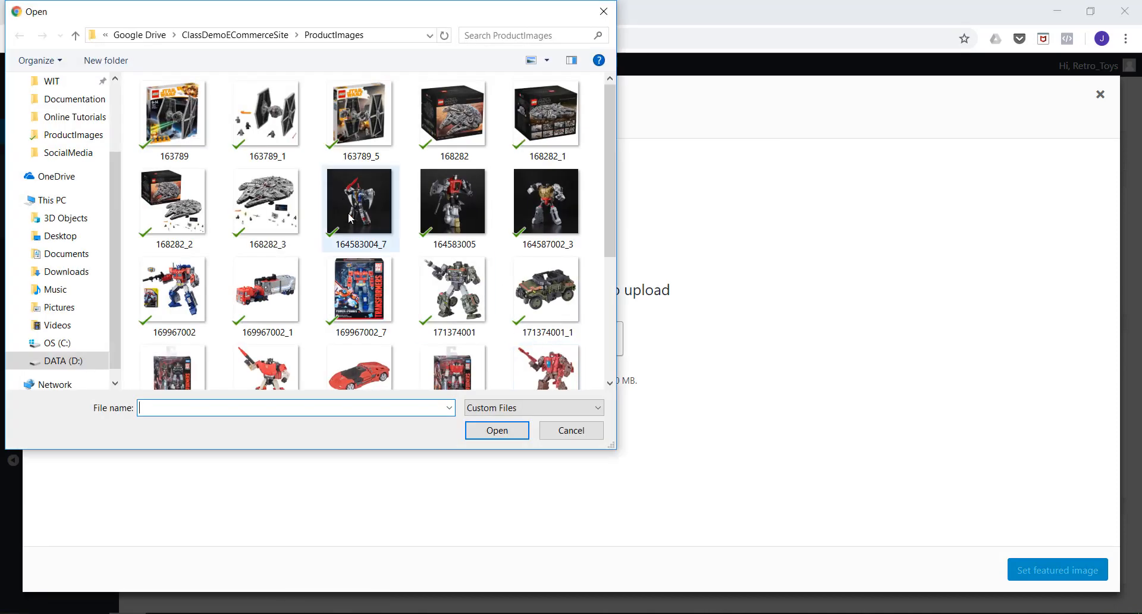
scroll(357, 232, "down", 2)
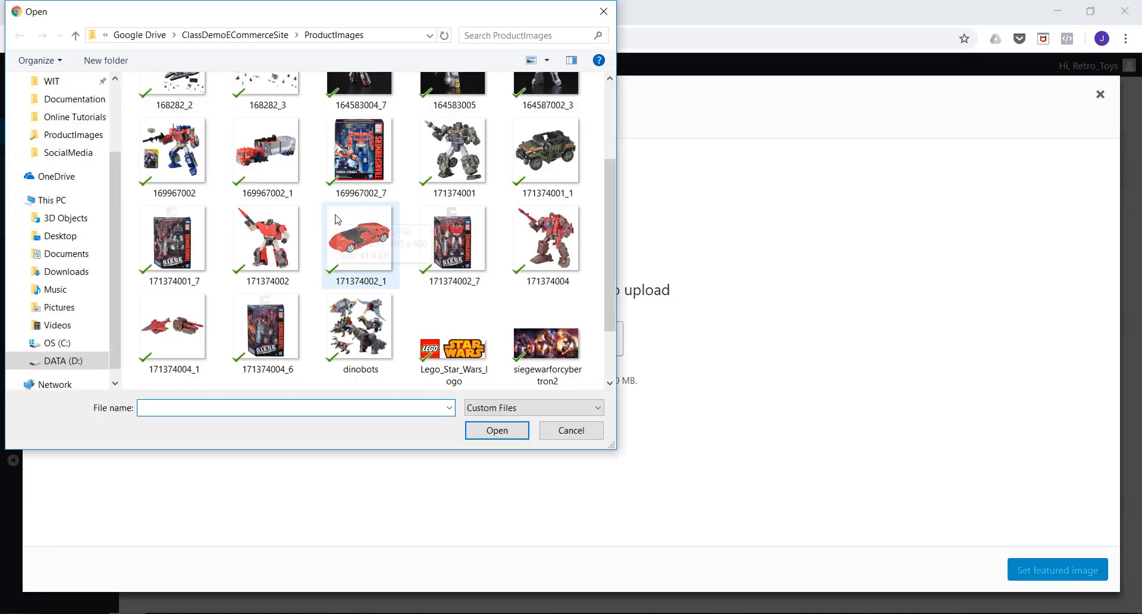
left_click(178, 169)
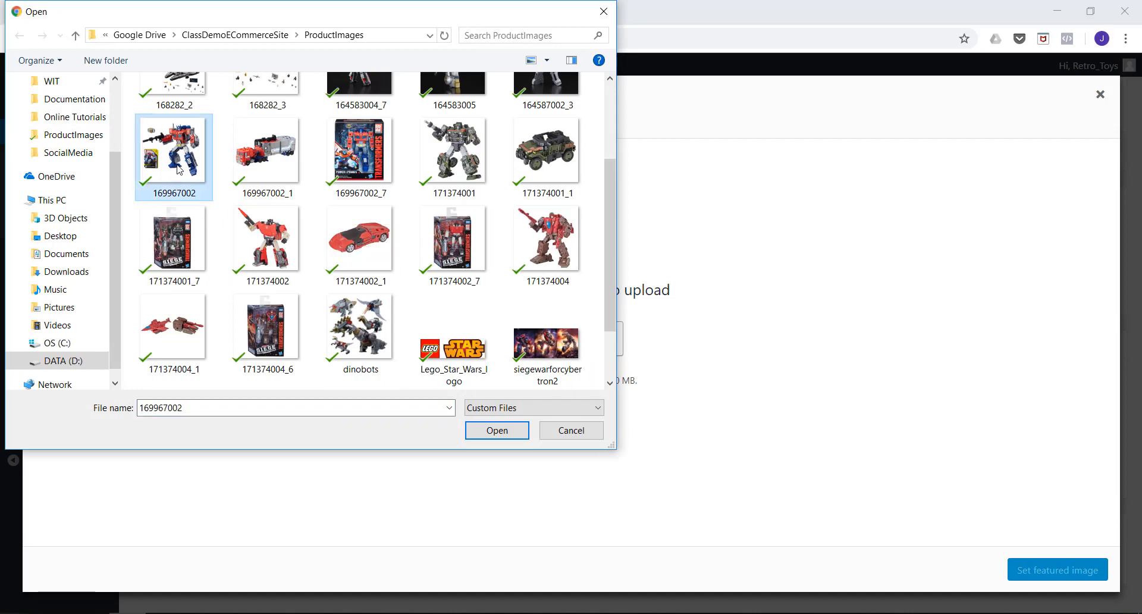
left_click(487, 431)
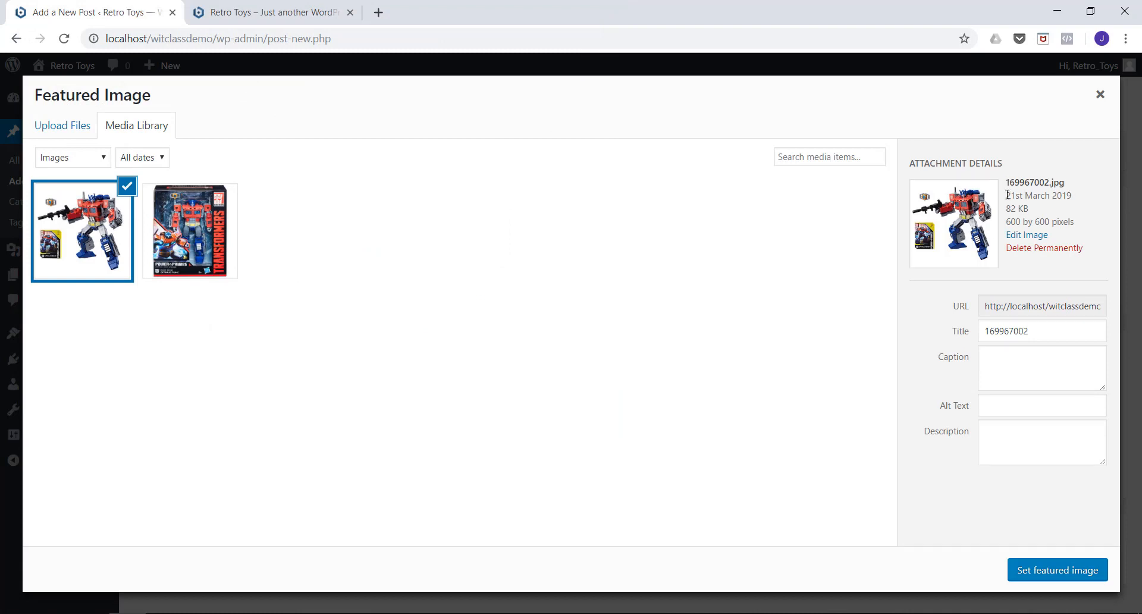
Set the title of the uploaded featured image to "Optimus Prime".
left_click_drag(1020, 332, 940, 334)
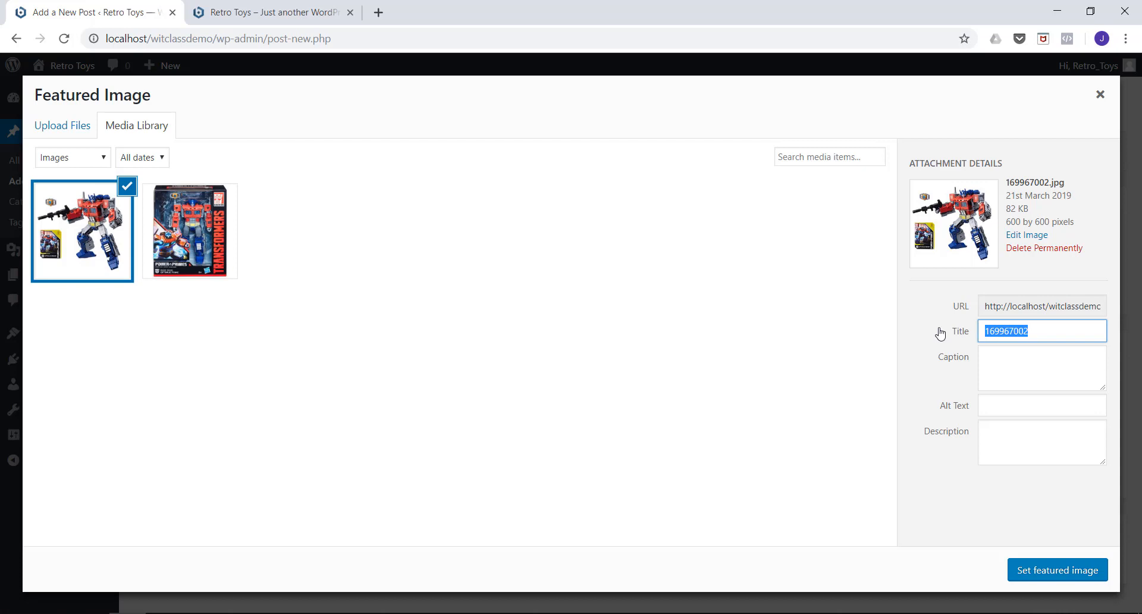
type("Optimus Prime")
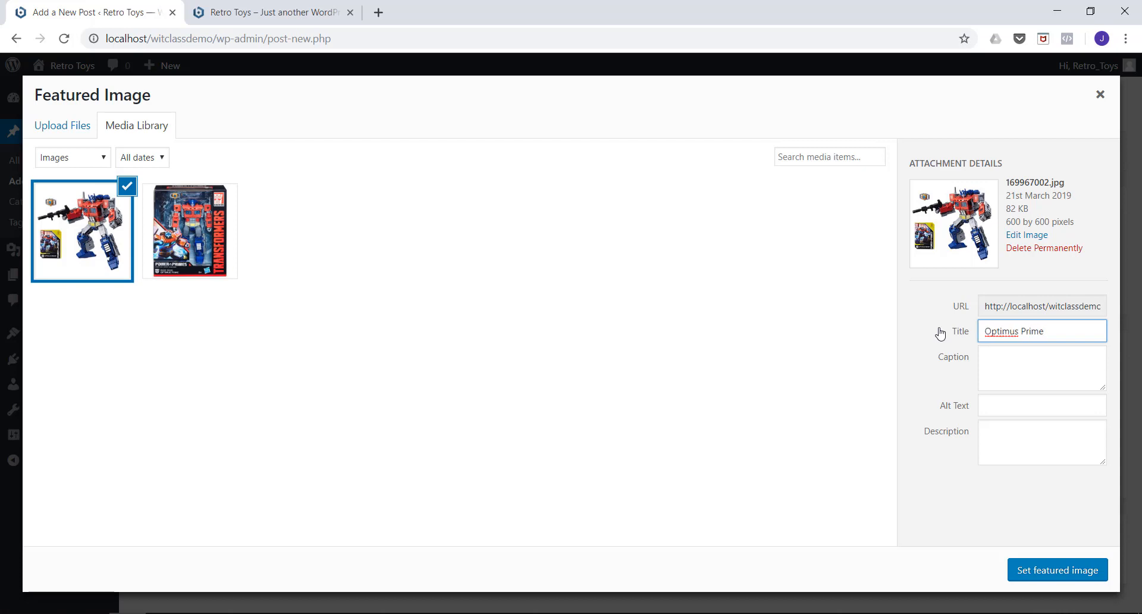
Give the image the alt text "This is a blog post about Optimus Prime" and set it as the post's featured image.
left_click(996, 408)
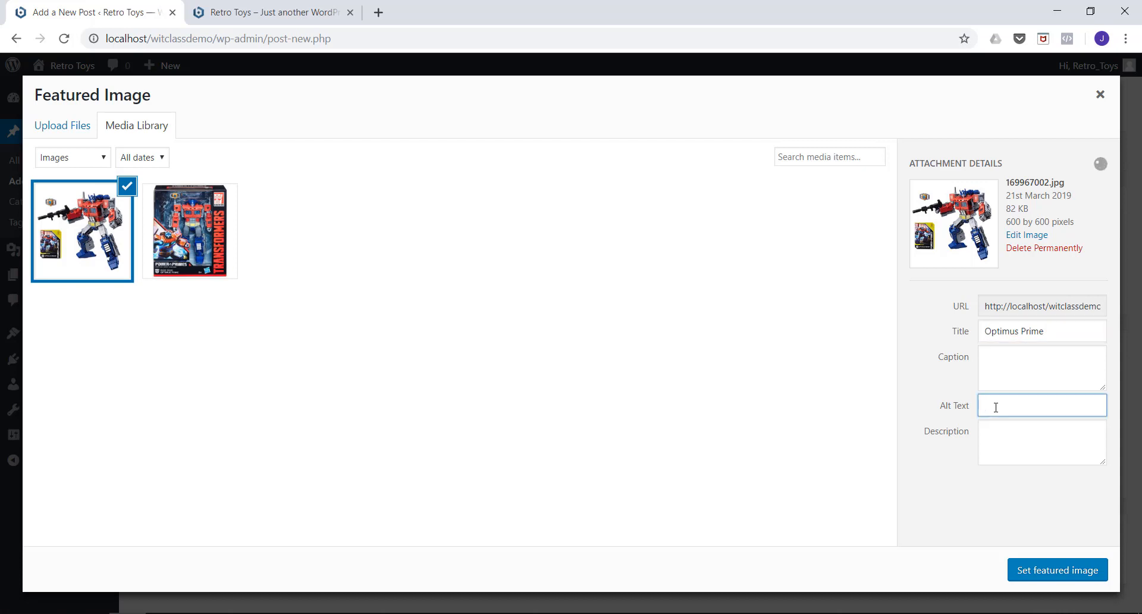
type("Th")
type("is is a blog post ab")
type("out Optimus ")
type("Prime")
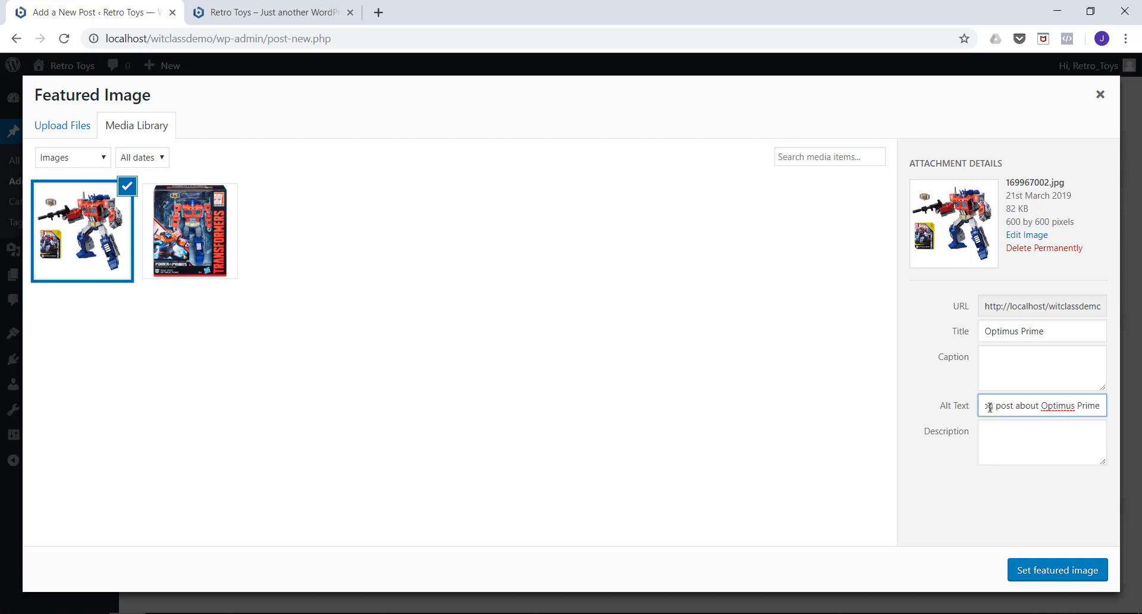
left_click(1038, 570)
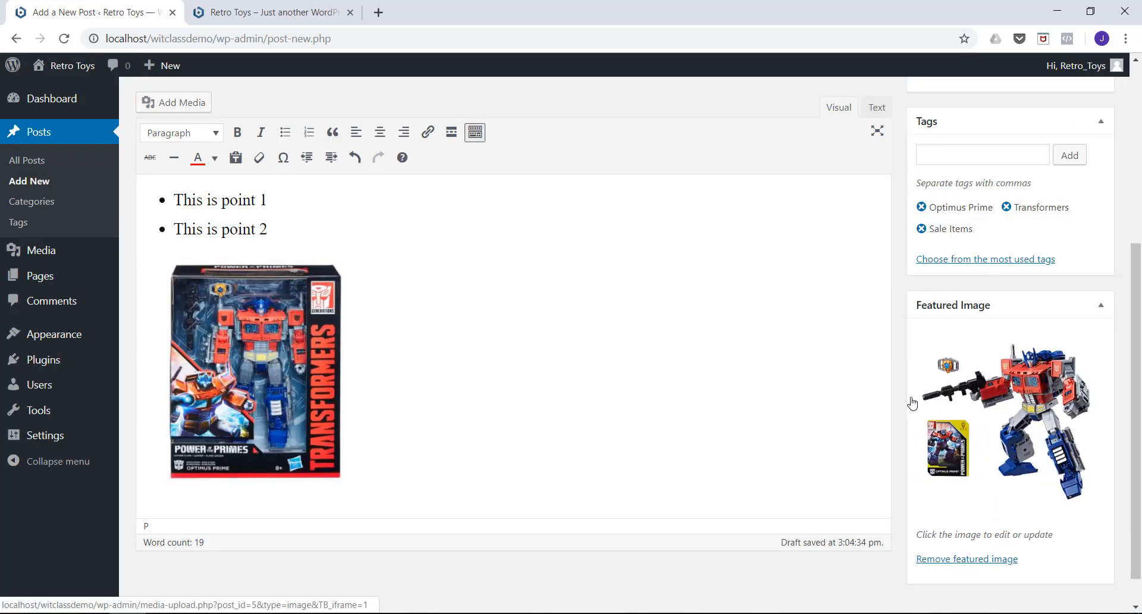
Review the content, tags and featured image of the "Optimus Prime for sale" post and publish it.
scroll(440, 335, "up", 4)
scroll(411, 330, "down", 1)
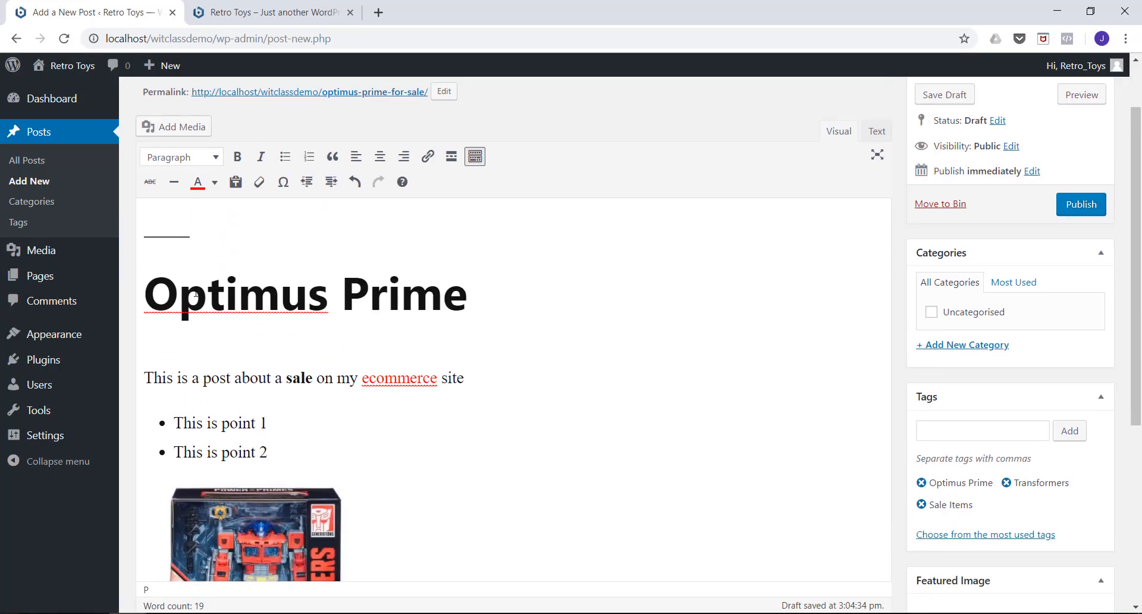
scroll(220, 285, "down", 3)
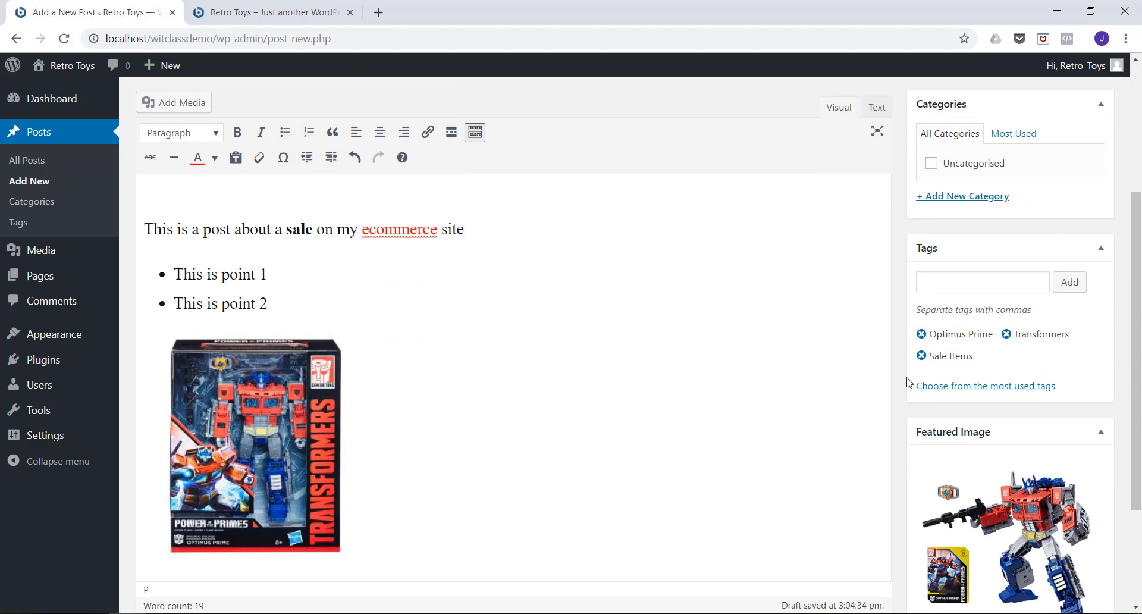
scroll(994, 390, "down", 1)
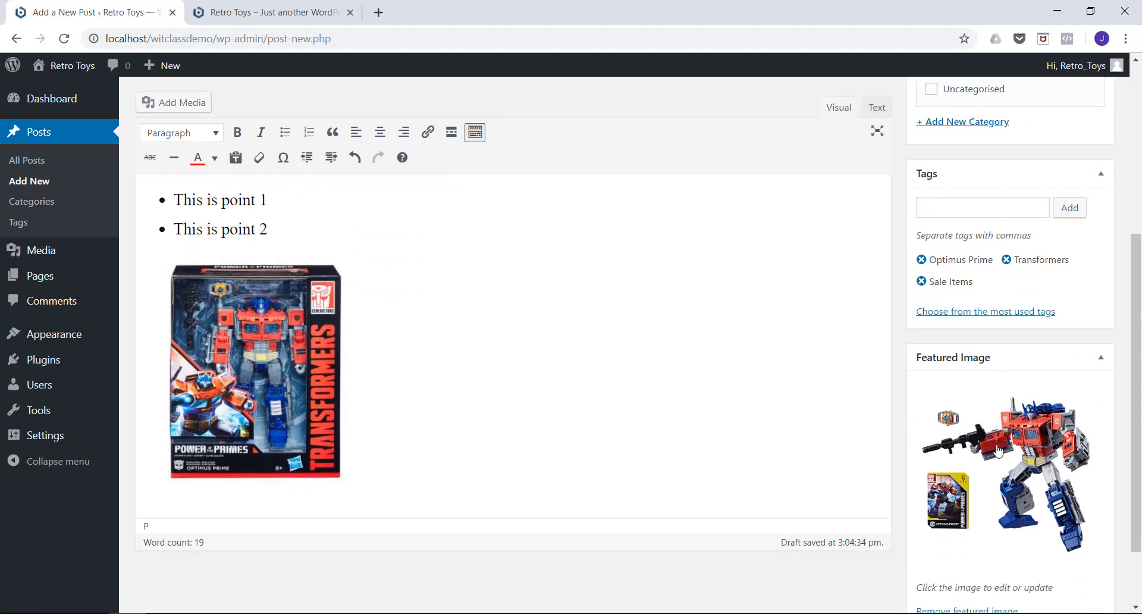
scroll(997, 438, "up", 5)
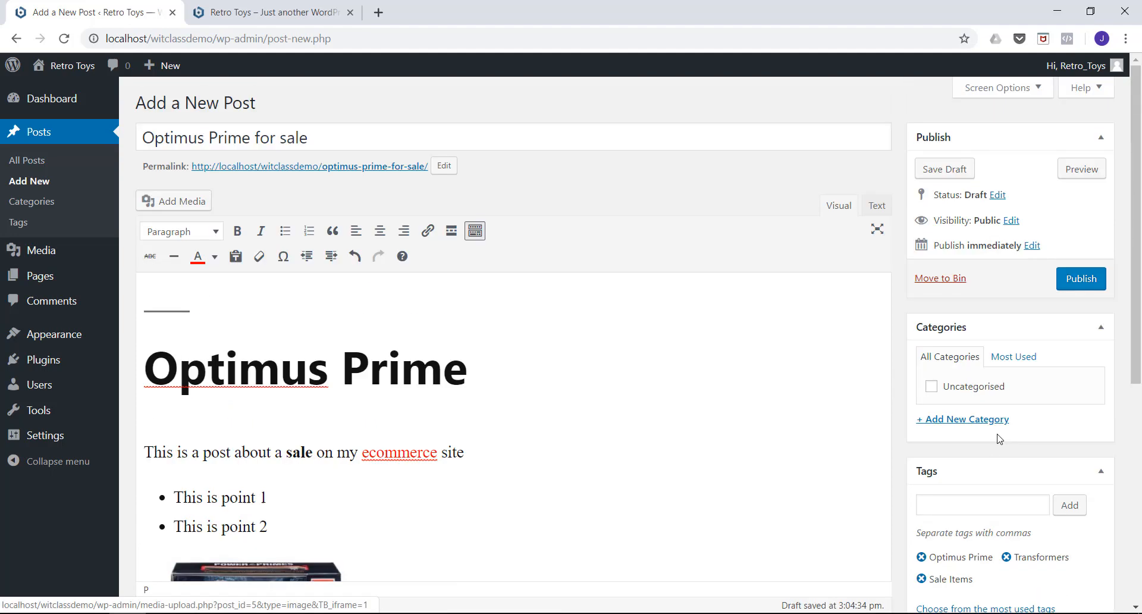
left_click(1077, 282)
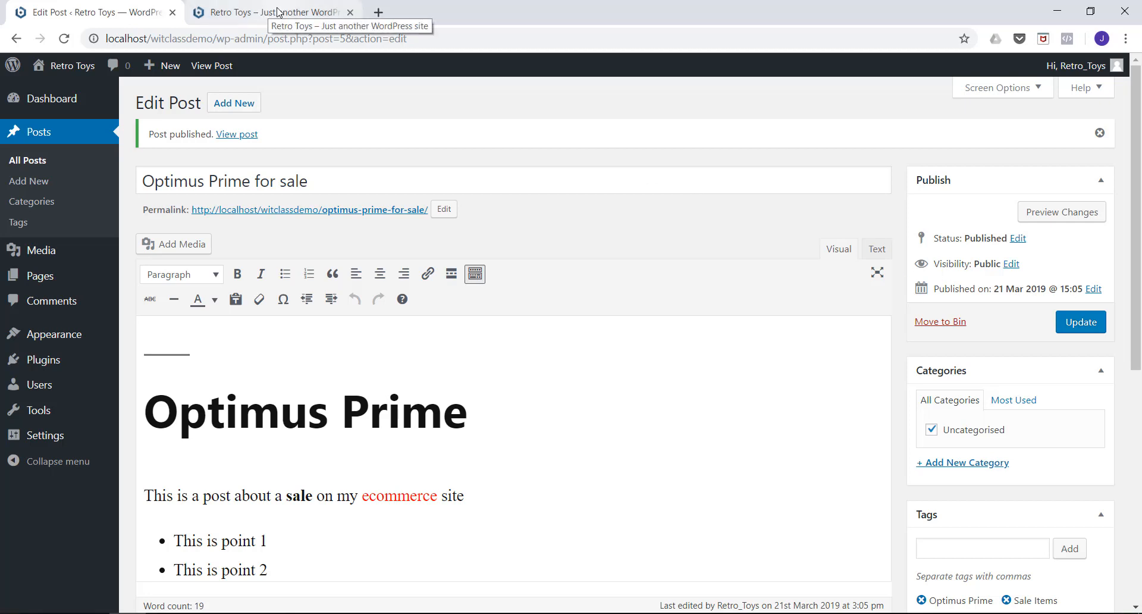
Reload the Retro Toys home page and examine the published post's featured image, text, list, inserted image and tags.
left_click(259, 18)
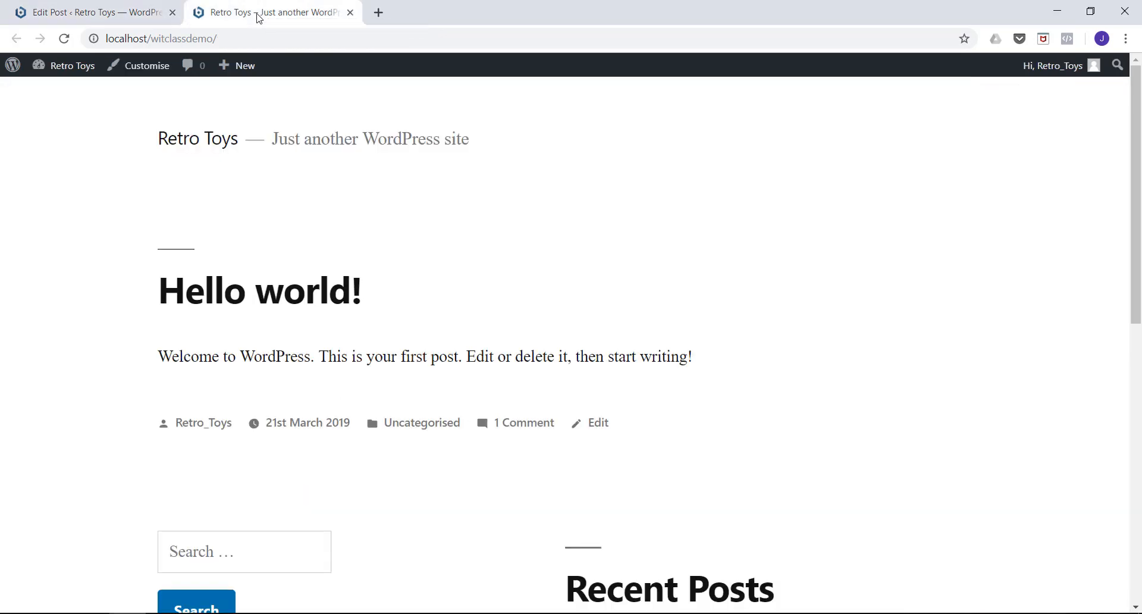
left_click(64, 39)
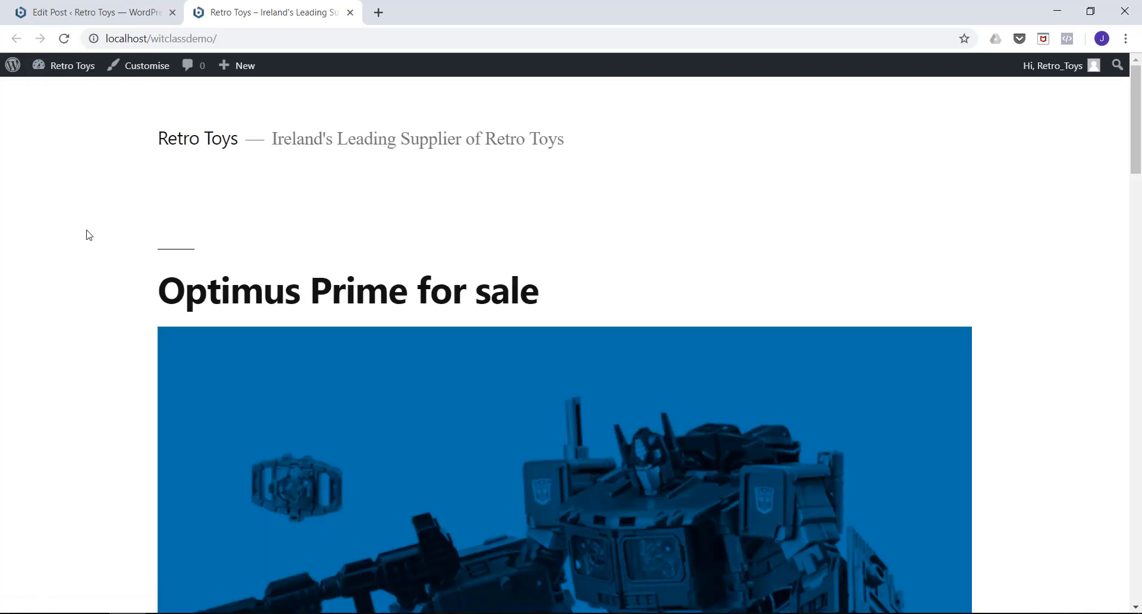
scroll(87, 235, "down", 1)
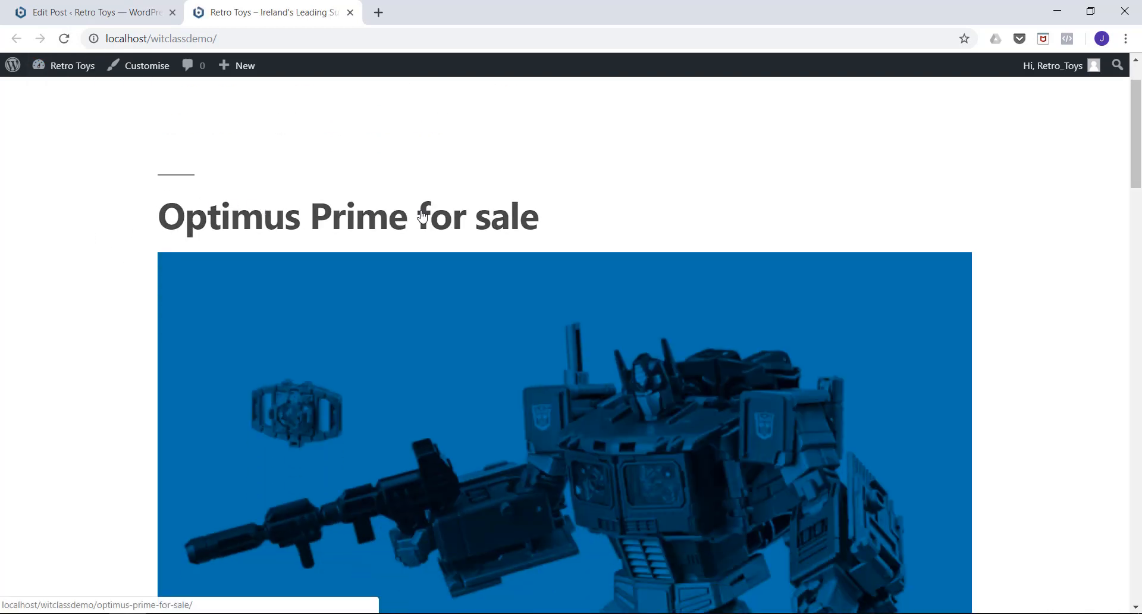
scroll(71, 176, "down", 5)
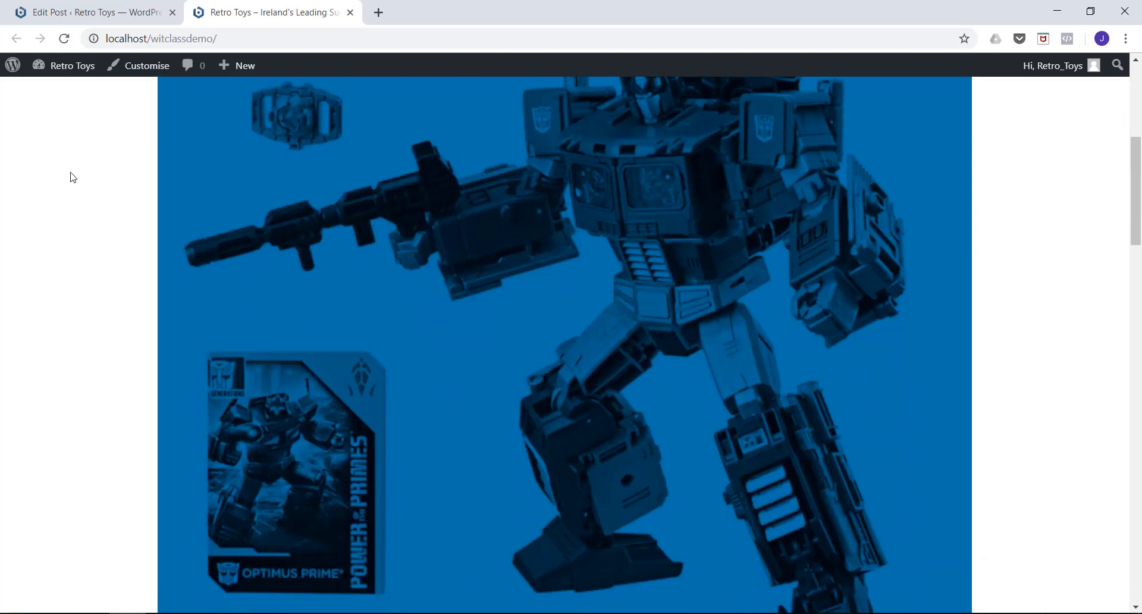
scroll(201, 262, "down", 1)
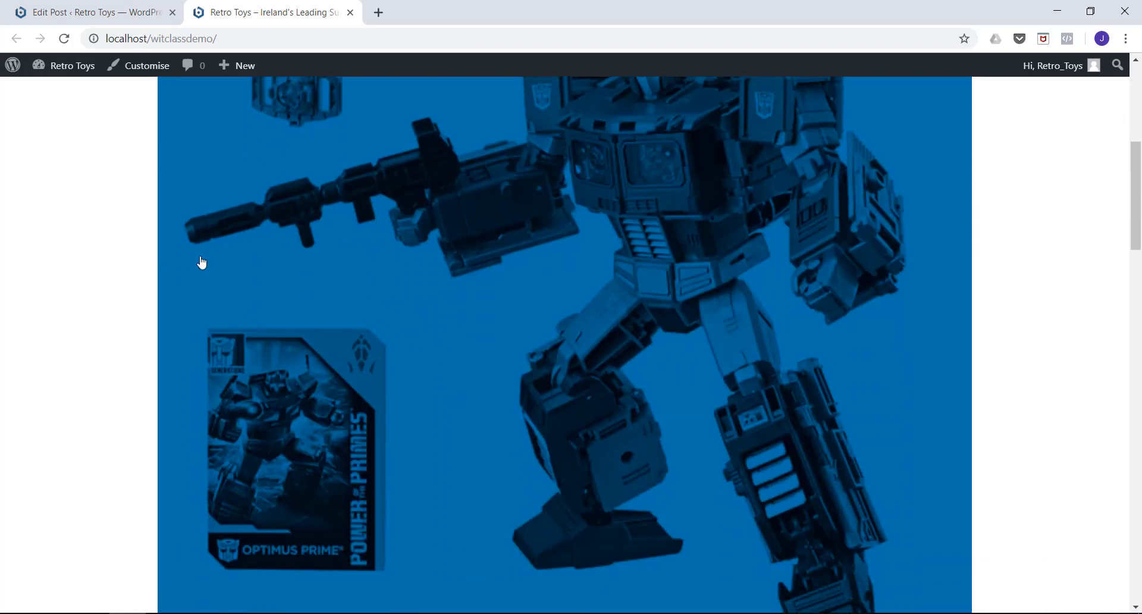
scroll(201, 262, "down", 10)
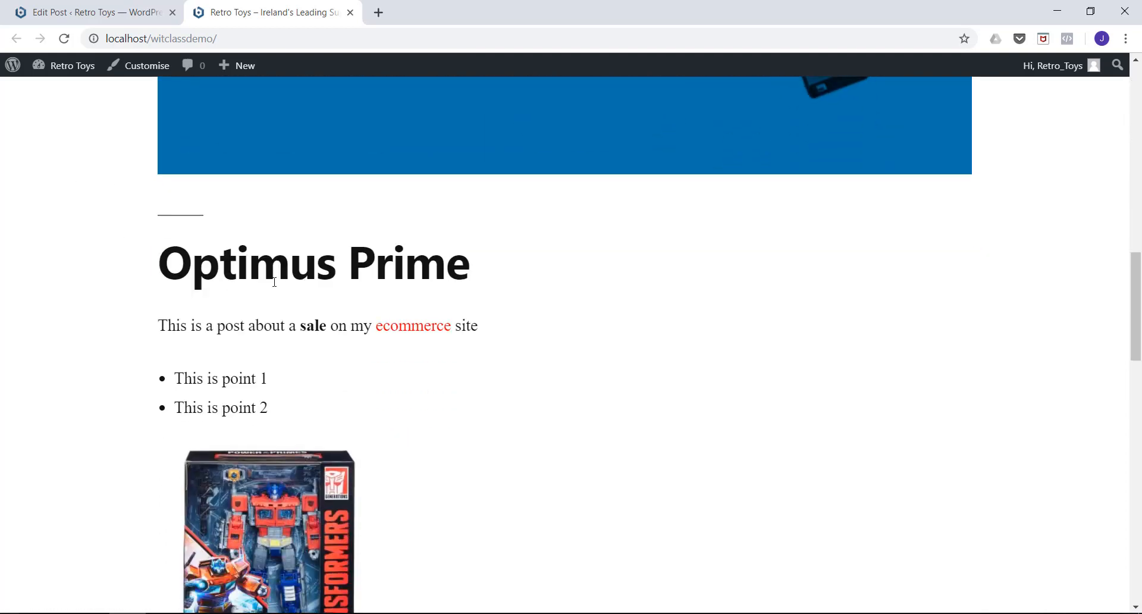
scroll(275, 282, "down", 4)
scroll(224, 284, "up", 3)
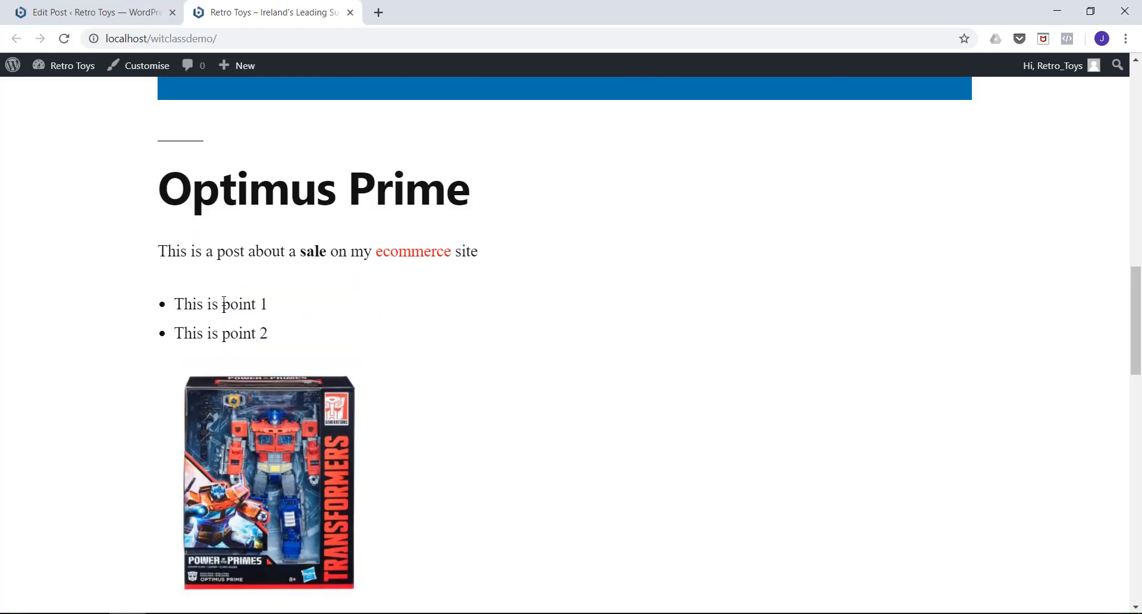
scroll(227, 360, "down", 4)
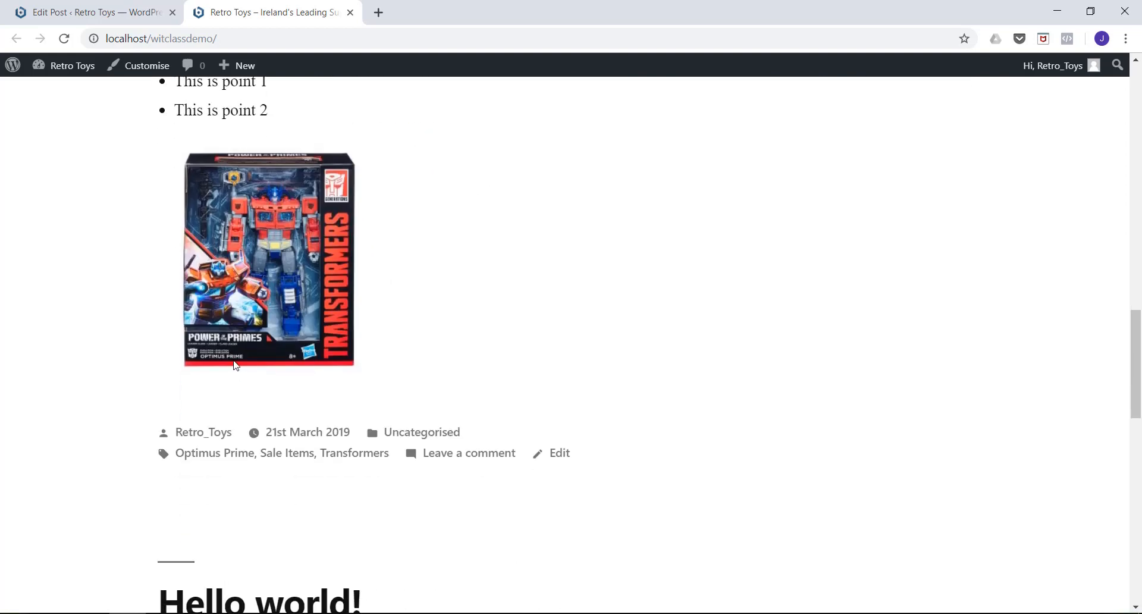
scroll(246, 369, "down", 2)
scroll(246, 368, "up", 8)
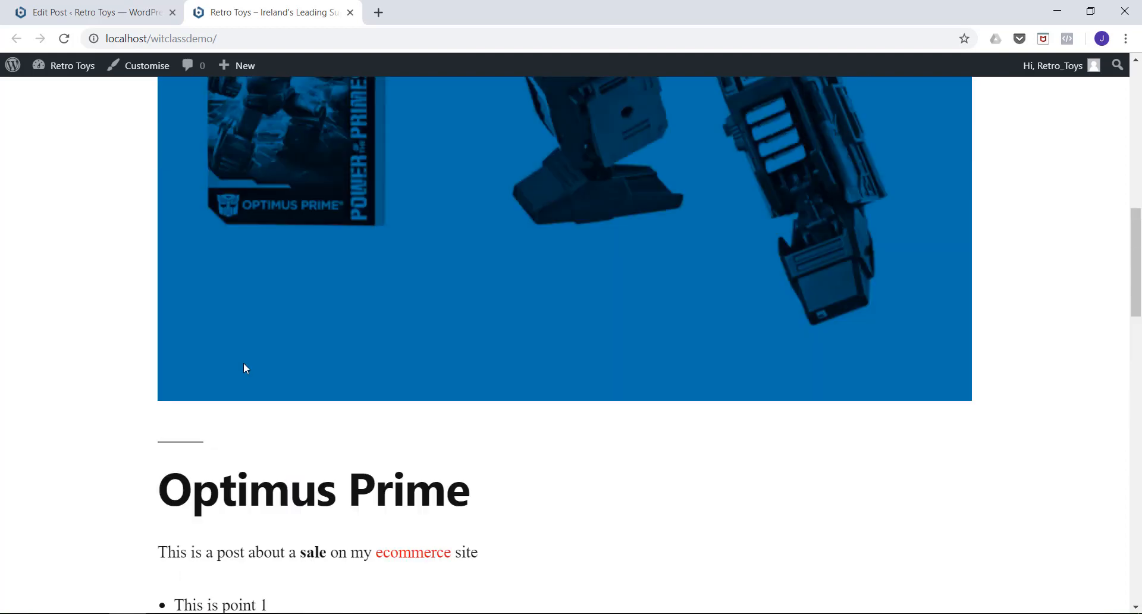
scroll(232, 339, "up", 12)
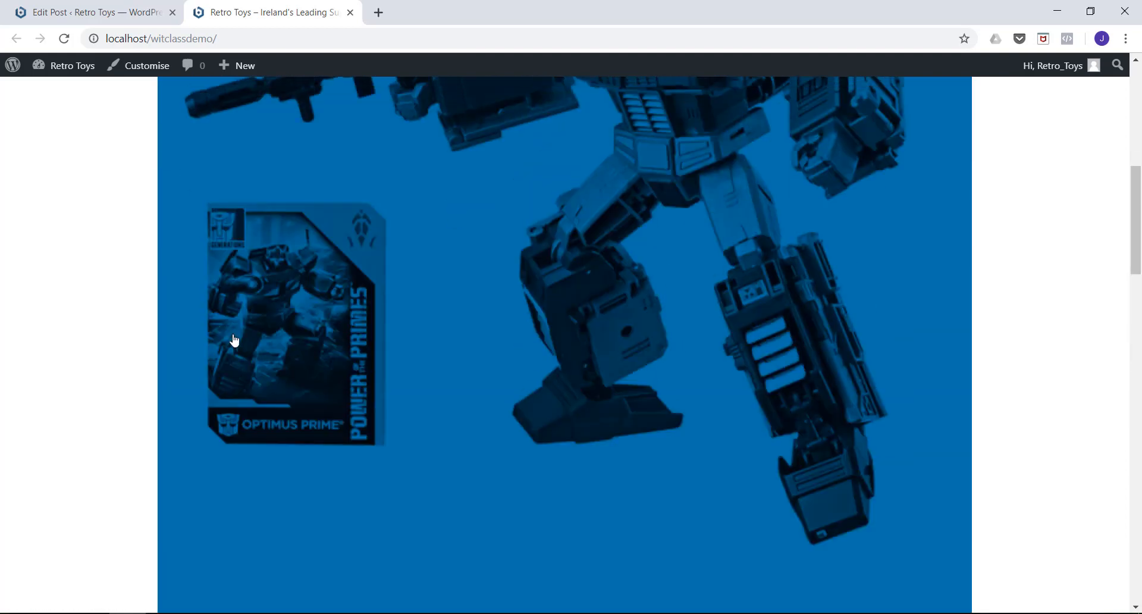
View the "Optimus Prime for sale" post on its own page, then return to the home page to compare its display.
left_click(231, 229)
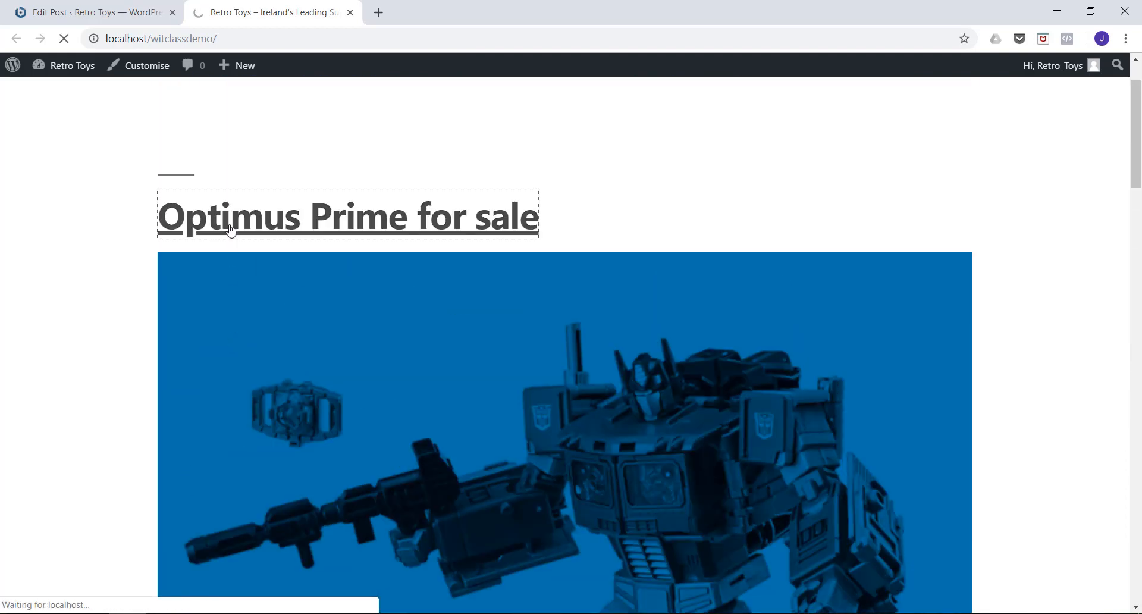
scroll(230, 231, "down", 16)
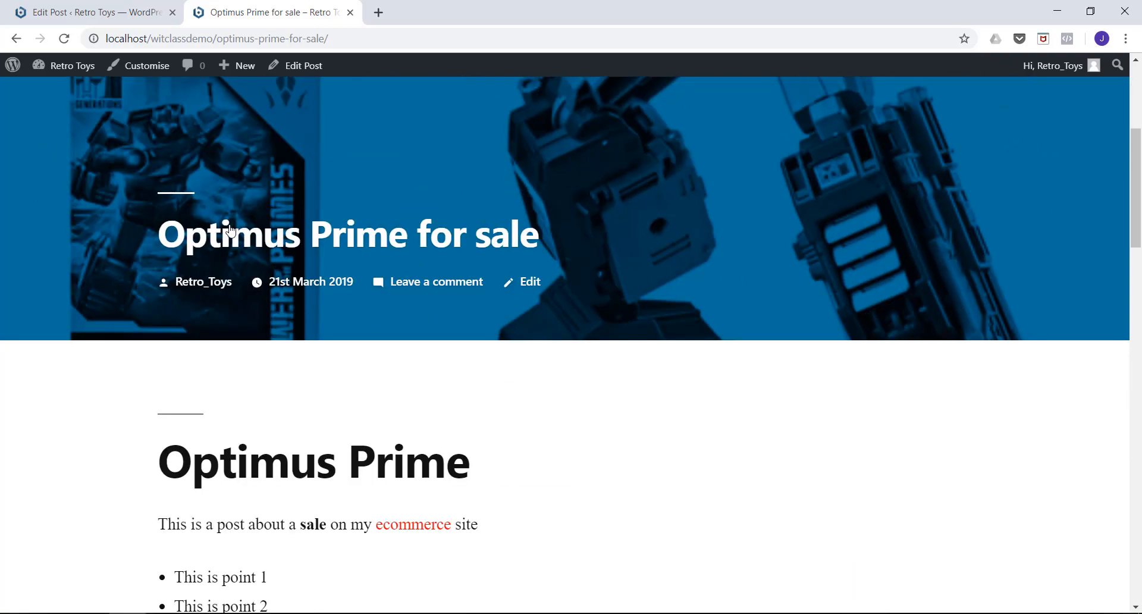
scroll(231, 231, "up", 15)
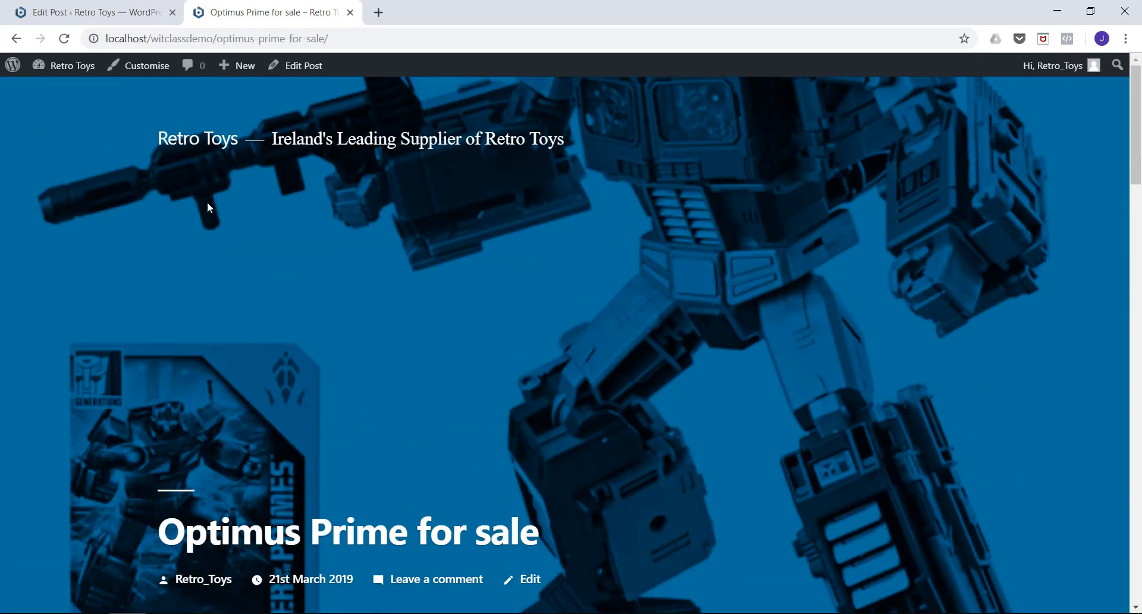
left_click(65, 65)
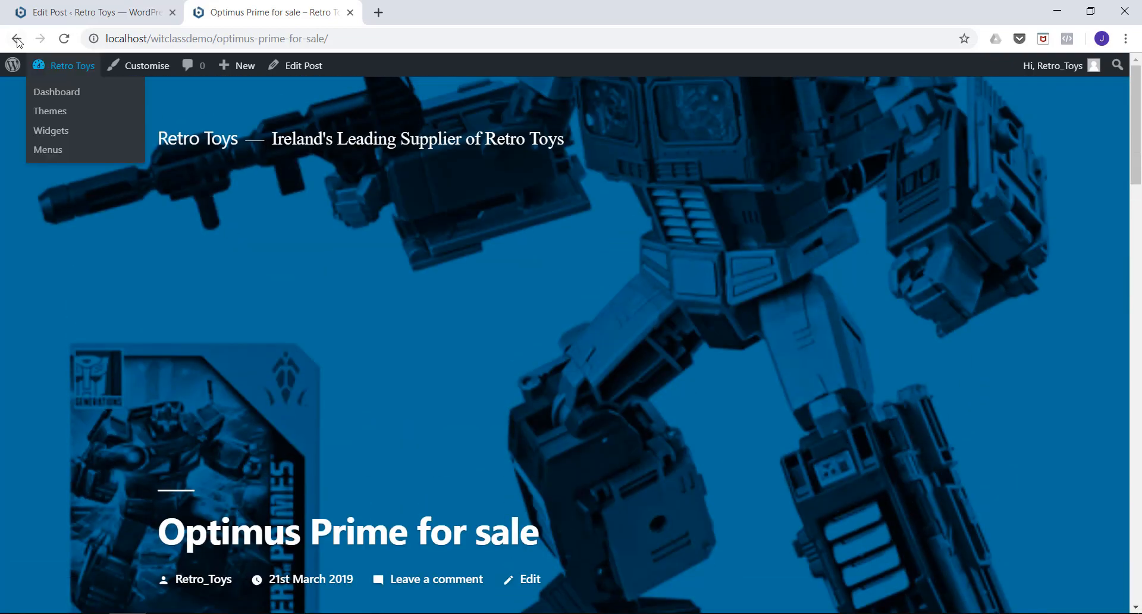
scroll(265, 311, "down", 6)
scroll(266, 311, "down", 3)
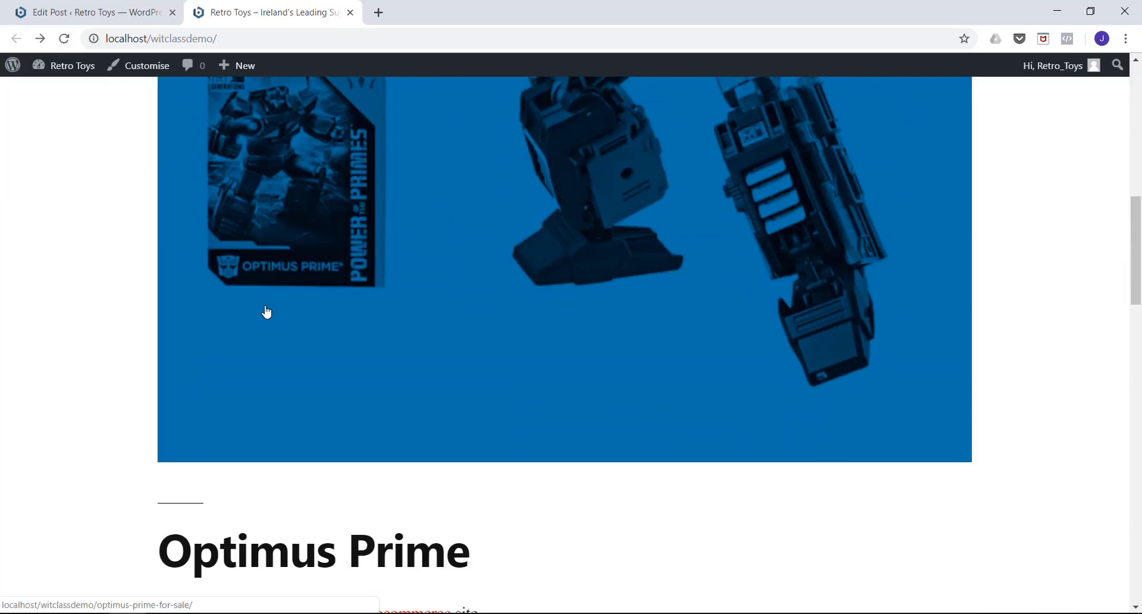
scroll(266, 311, "up", 10)
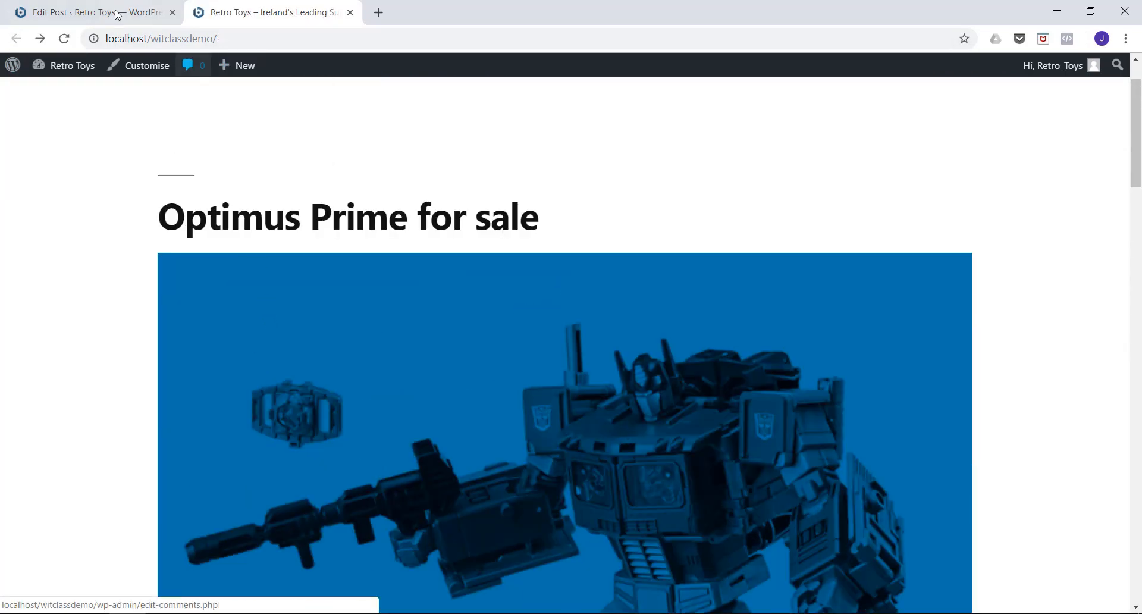
Return to the site's admin area and reopen "Optimus Prime for sale" for editing from the list of all posts.
left_click(104, 12)
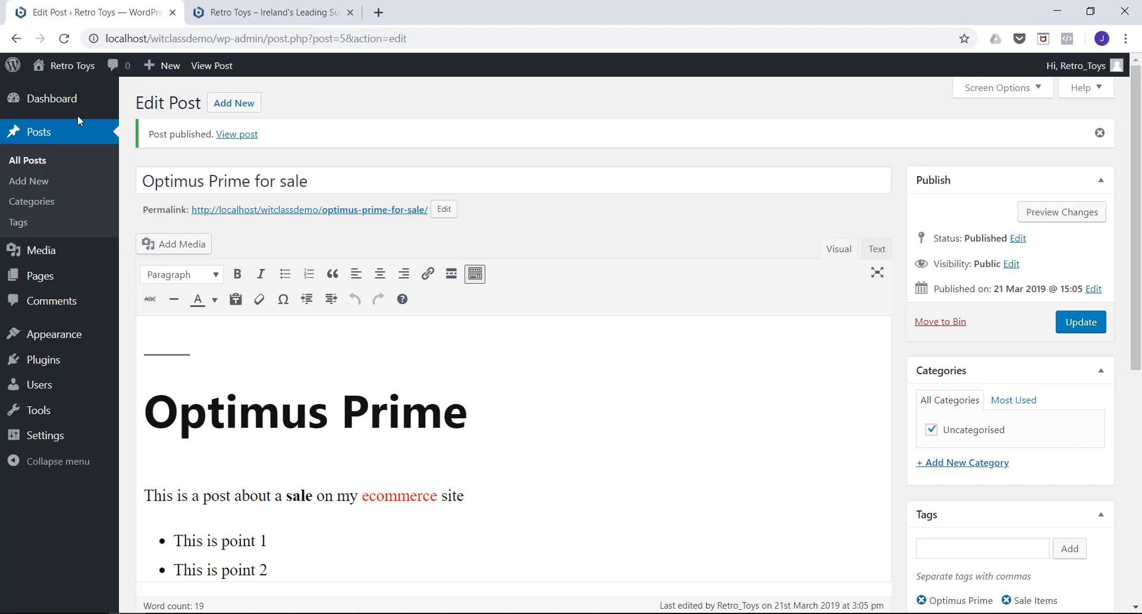
scroll(209, 456, "down", 3)
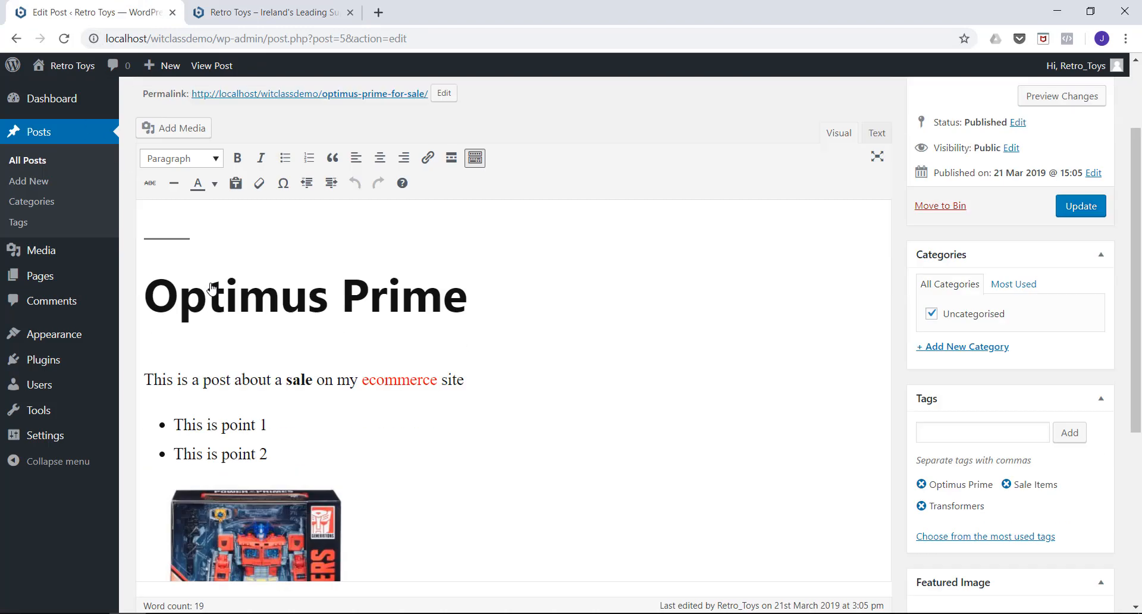
scroll(233, 329, "up", 3)
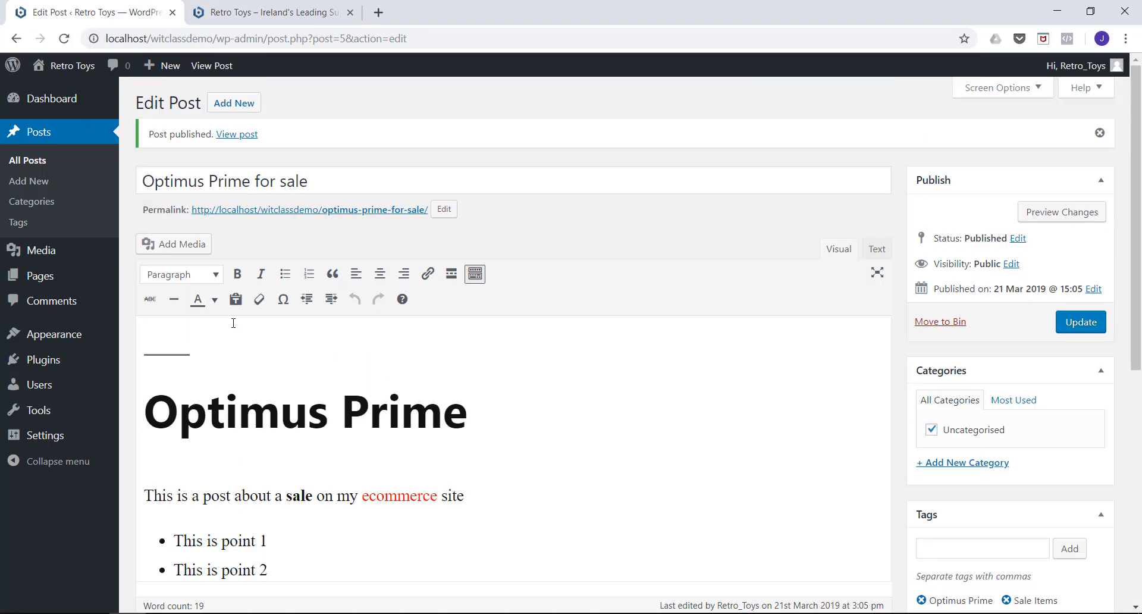
left_click(34, 141)
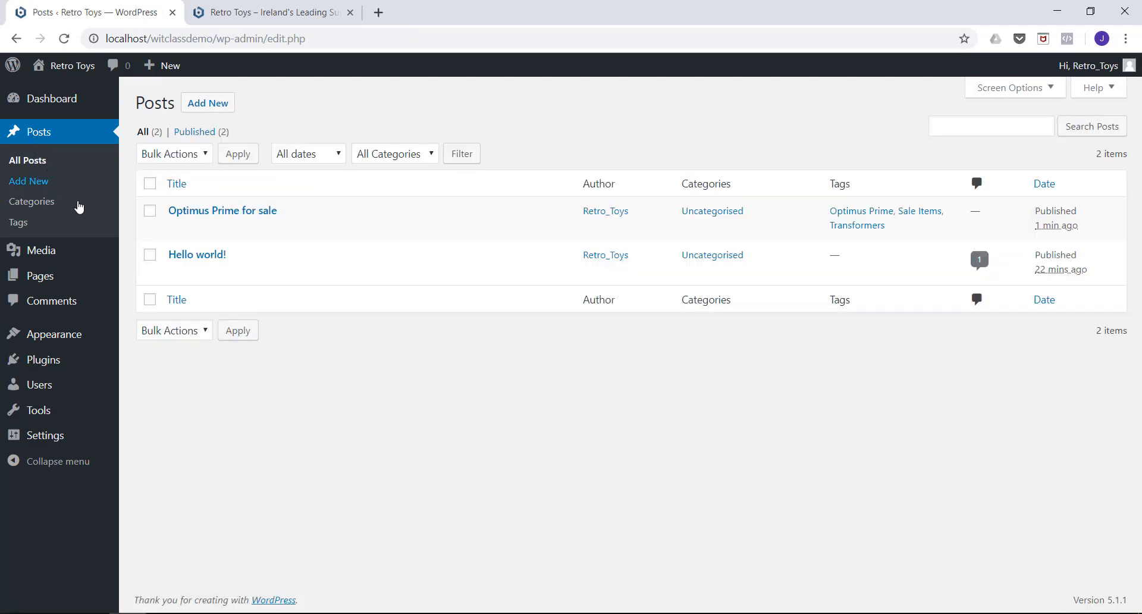
left_click(215, 212)
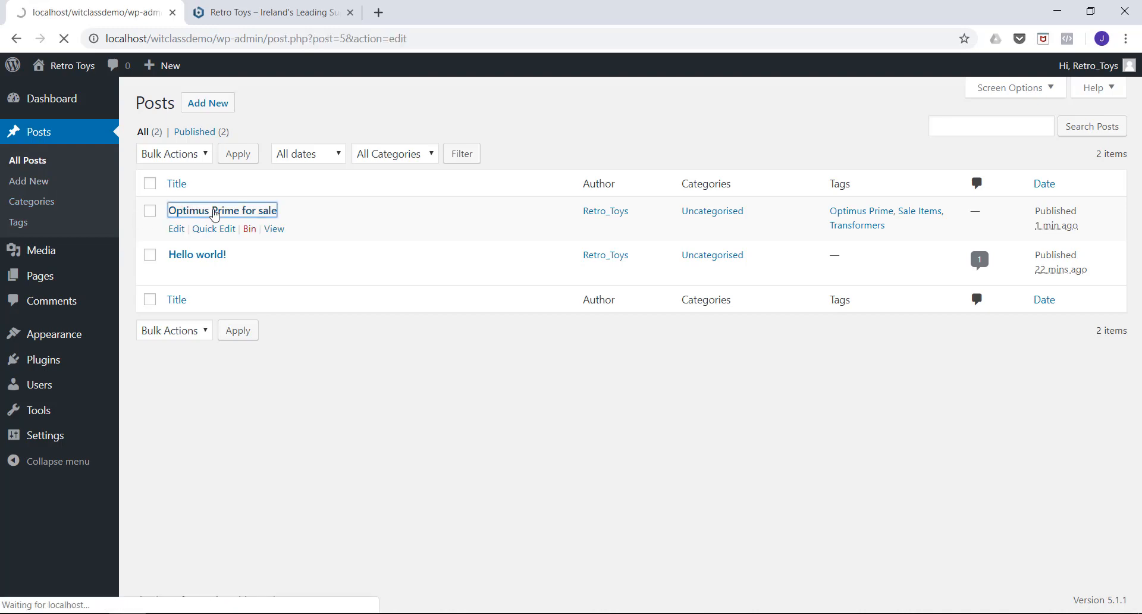
Insert a Read More tag on a new line between the "This is a post about a sale" paragraph and the bulleted list.
scroll(302, 257, "down", 3)
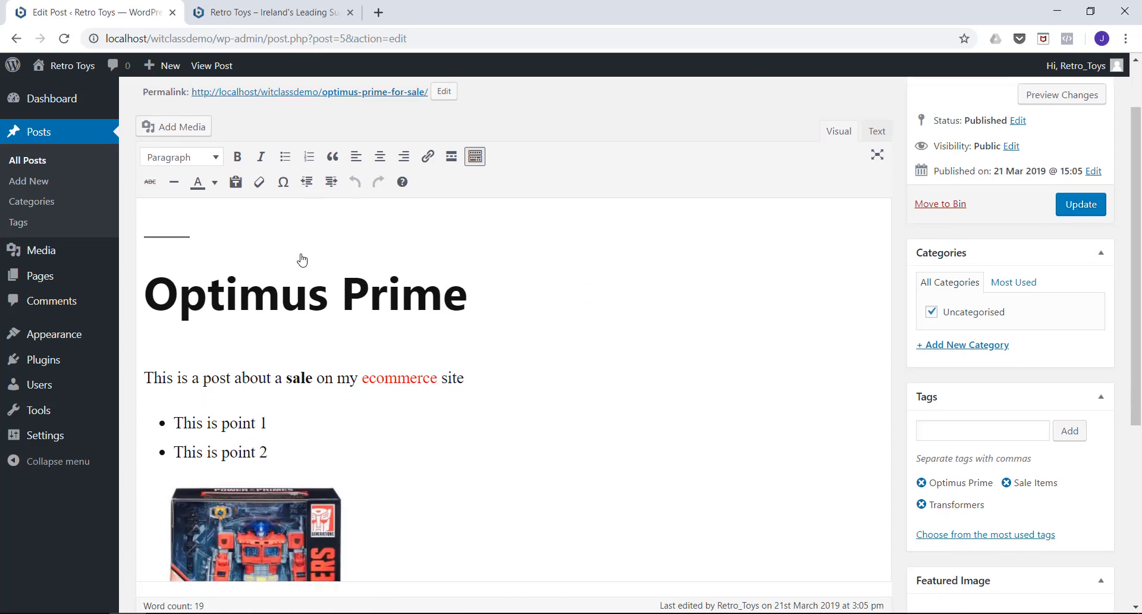
left_click(467, 310)
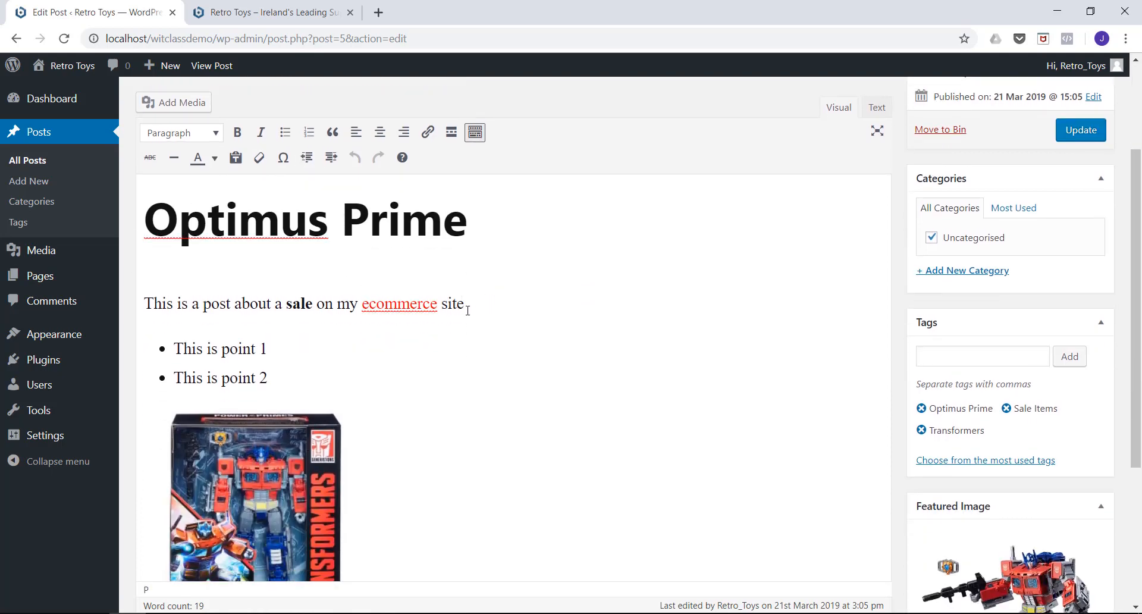
key("Return")
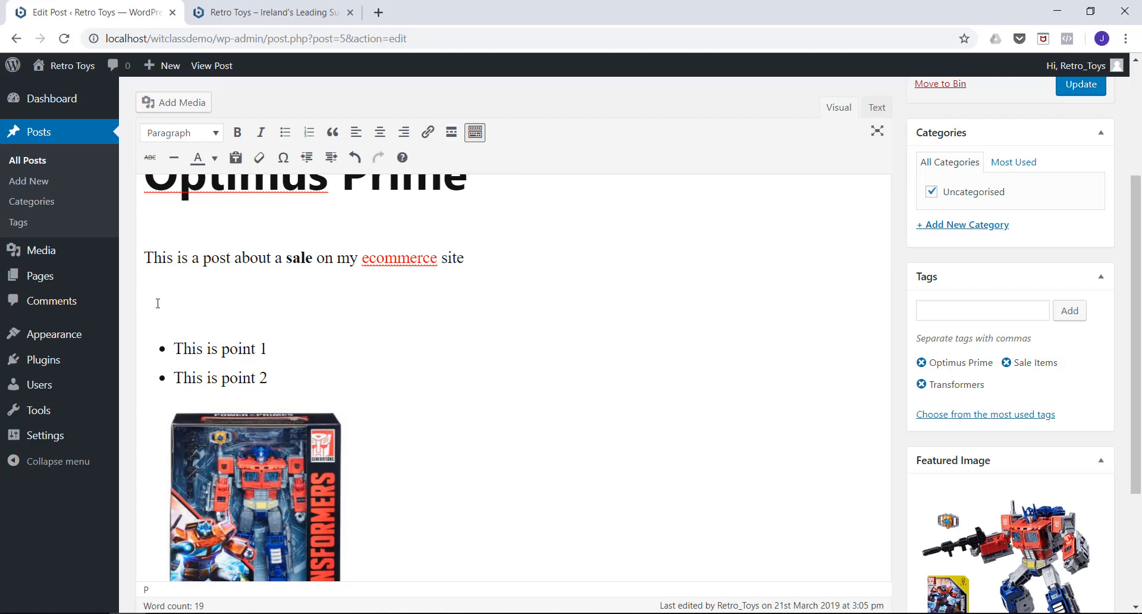
left_click(451, 134)
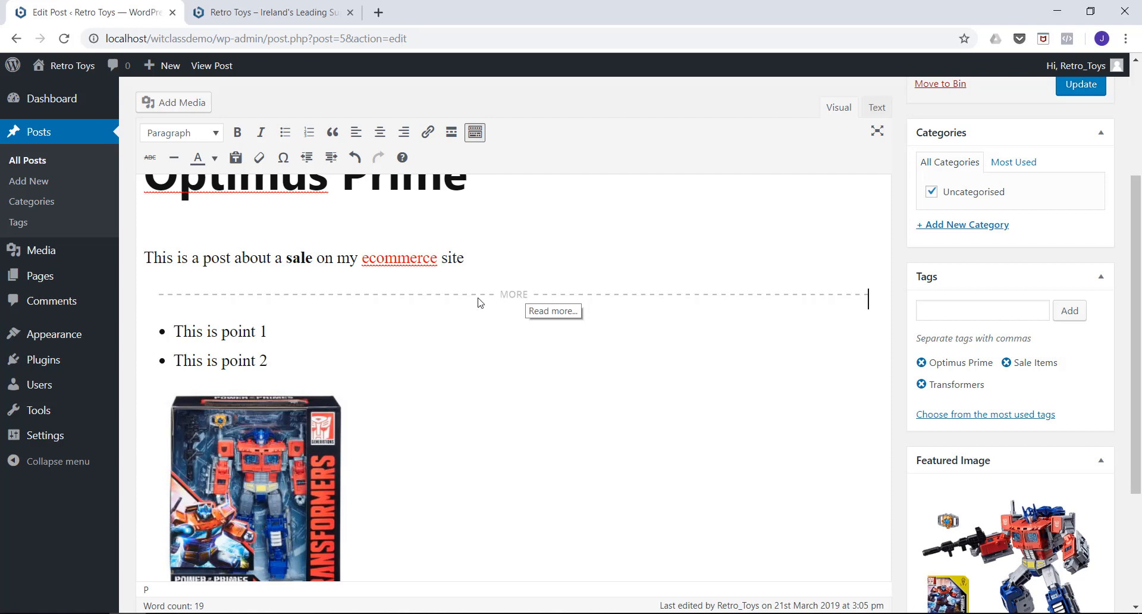
Update the post with its Read More break and reload the Retro Toys home page.
scroll(701, 352, "up", 3)
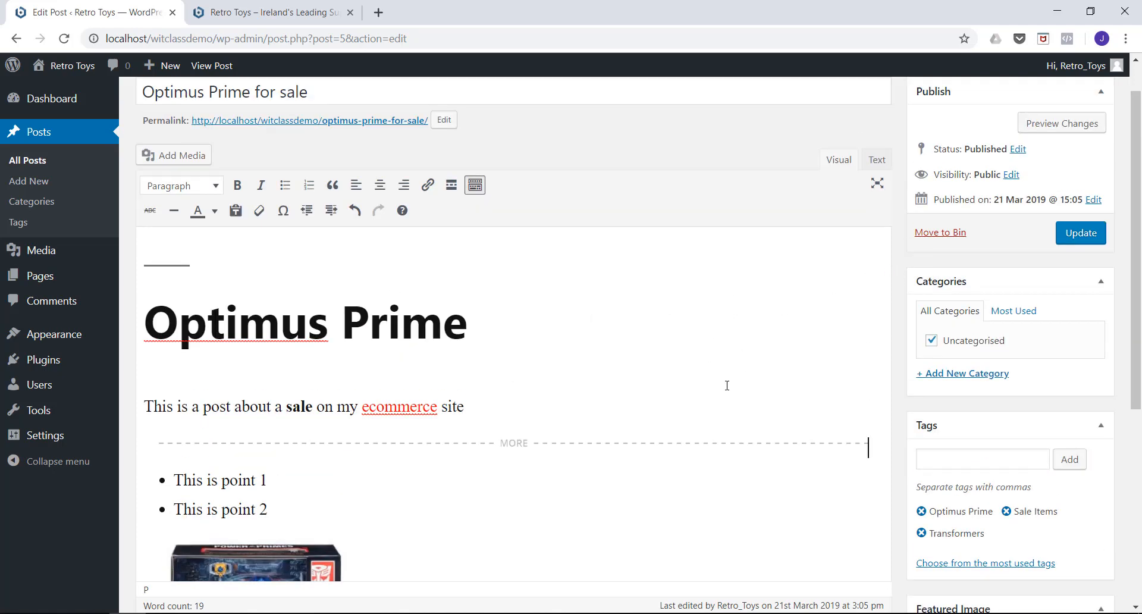
left_click(1075, 239)
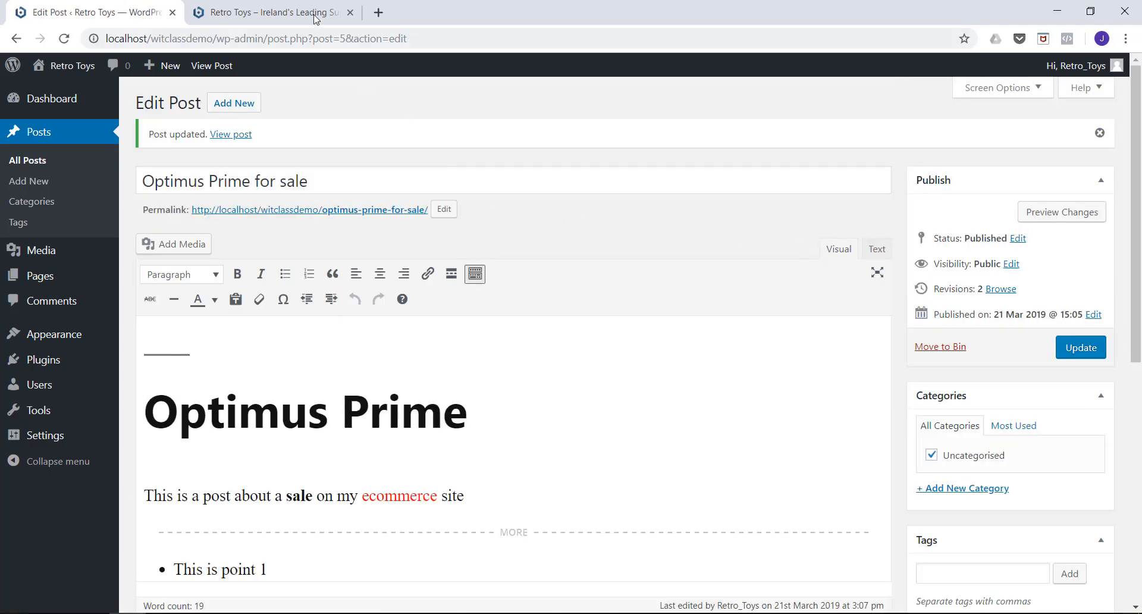
left_click(275, 14)
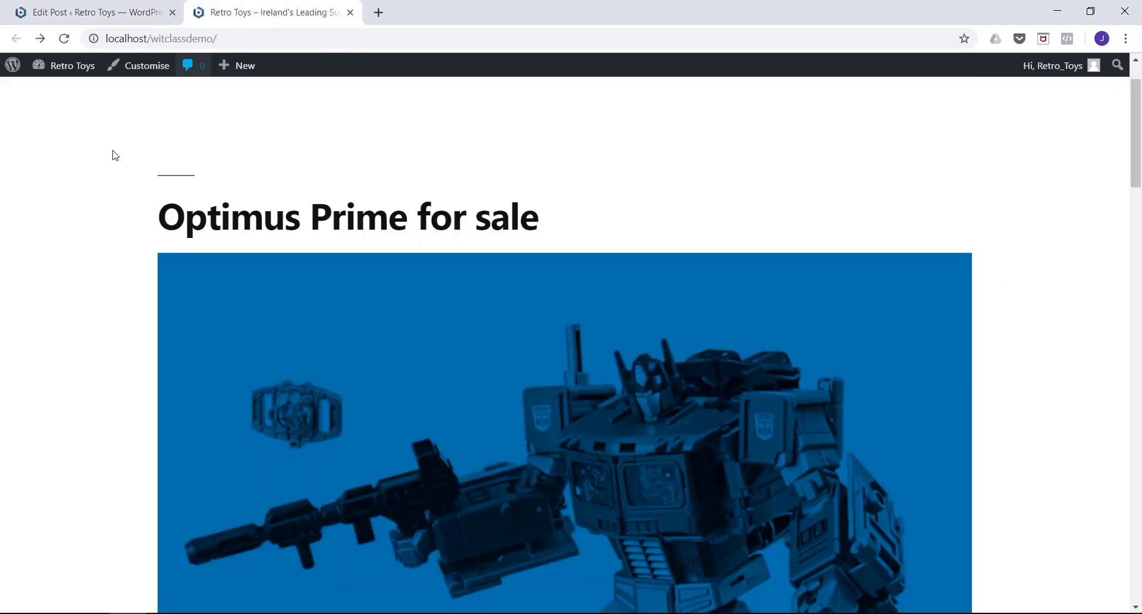
left_click(65, 39)
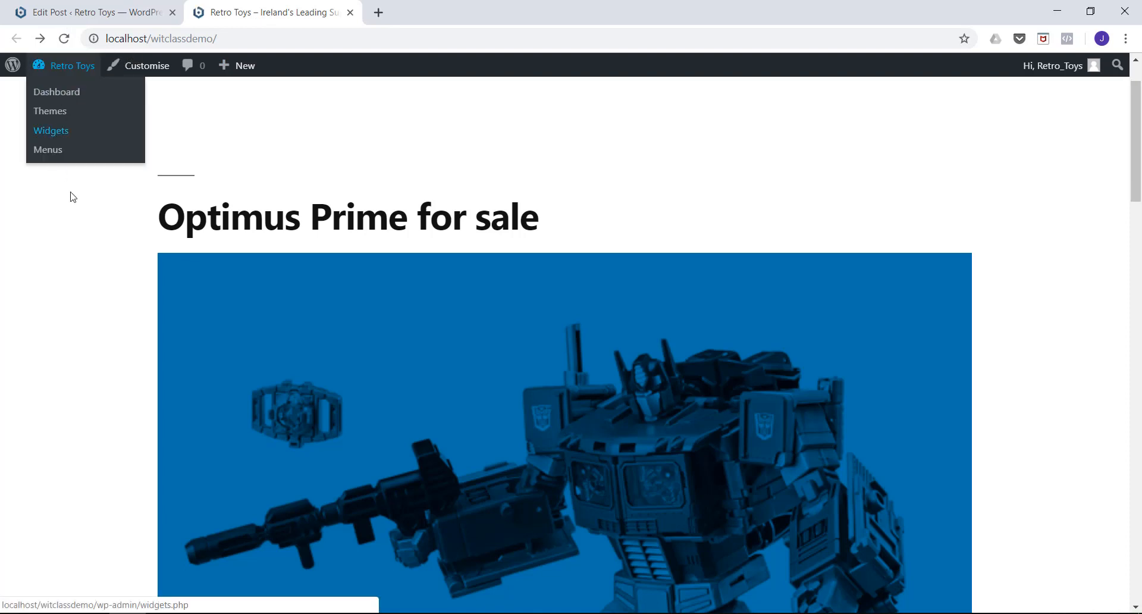
Check the shortened "Optimus Prime for sale" post on the home page and follow its Continue reading link to view the full post.
scroll(64, 196, "down", 1)
scroll(25, 207, "down", 10)
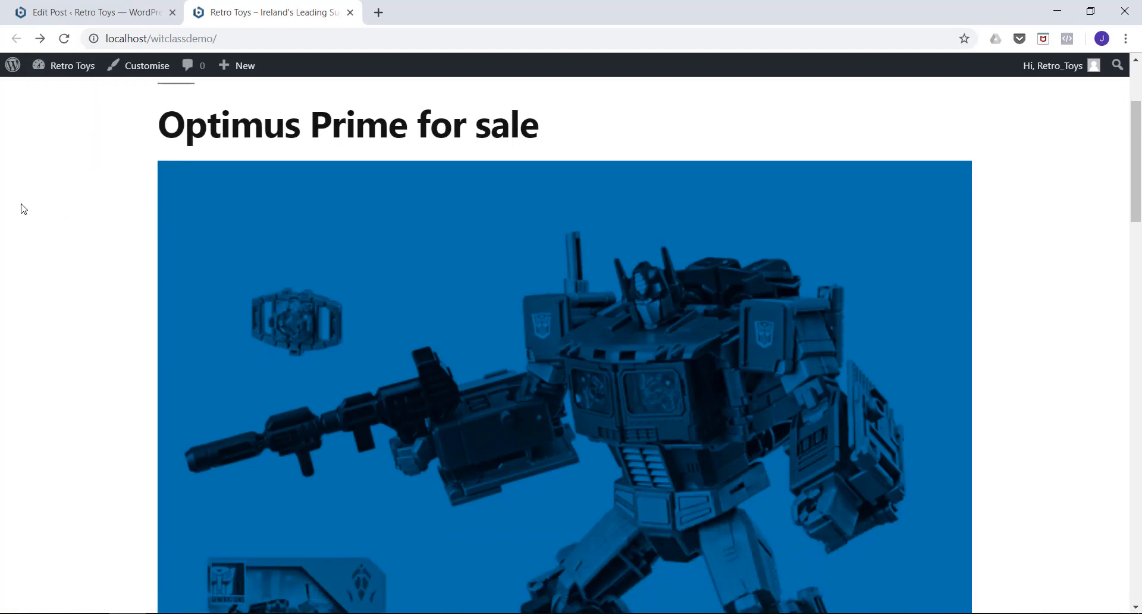
scroll(25, 206, "down", 2)
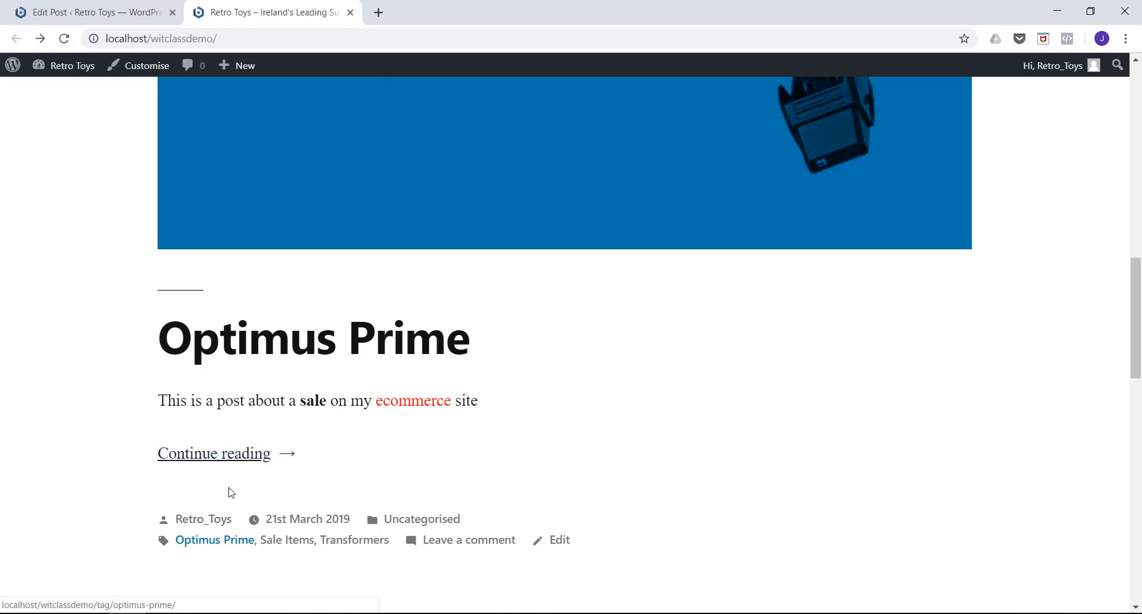
left_click(211, 456)
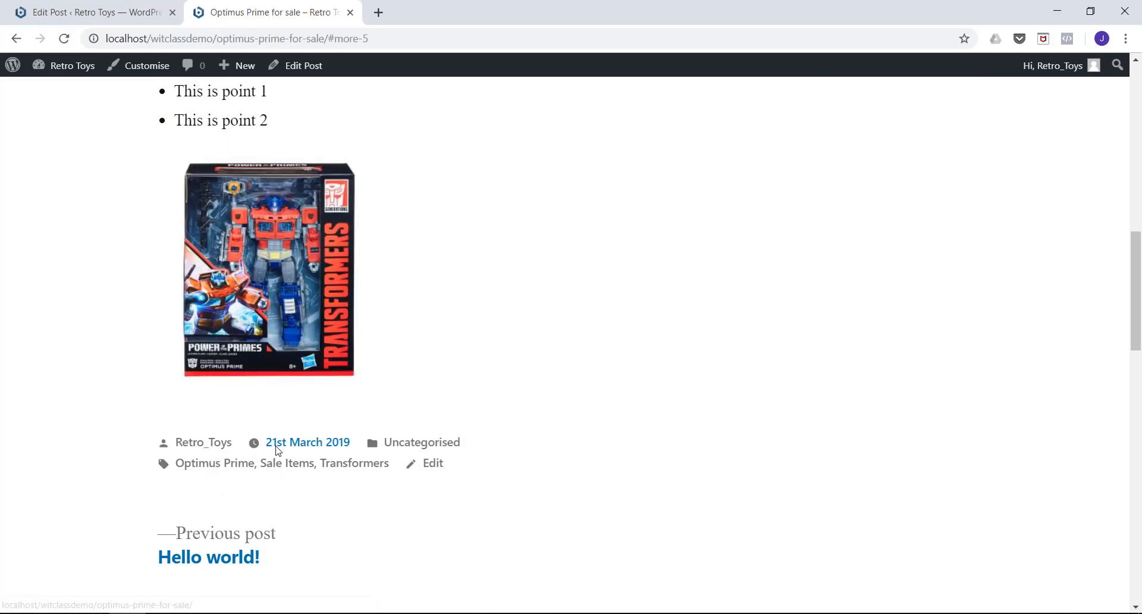
scroll(416, 286, "up", 5)
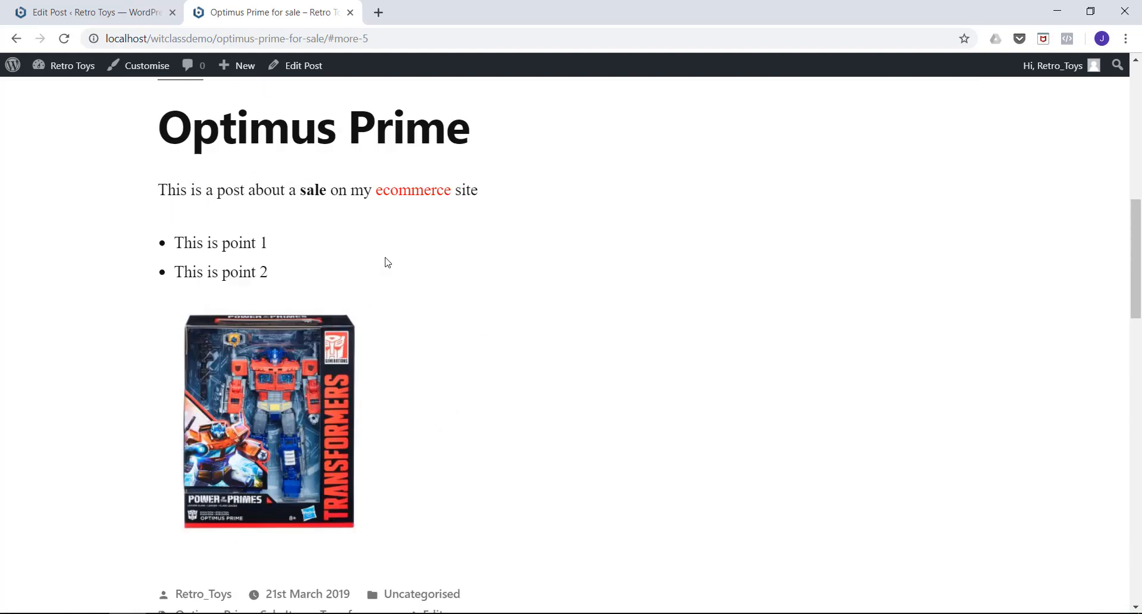
scroll(262, 235, "down", 7)
scroll(302, 345, "up", 10)
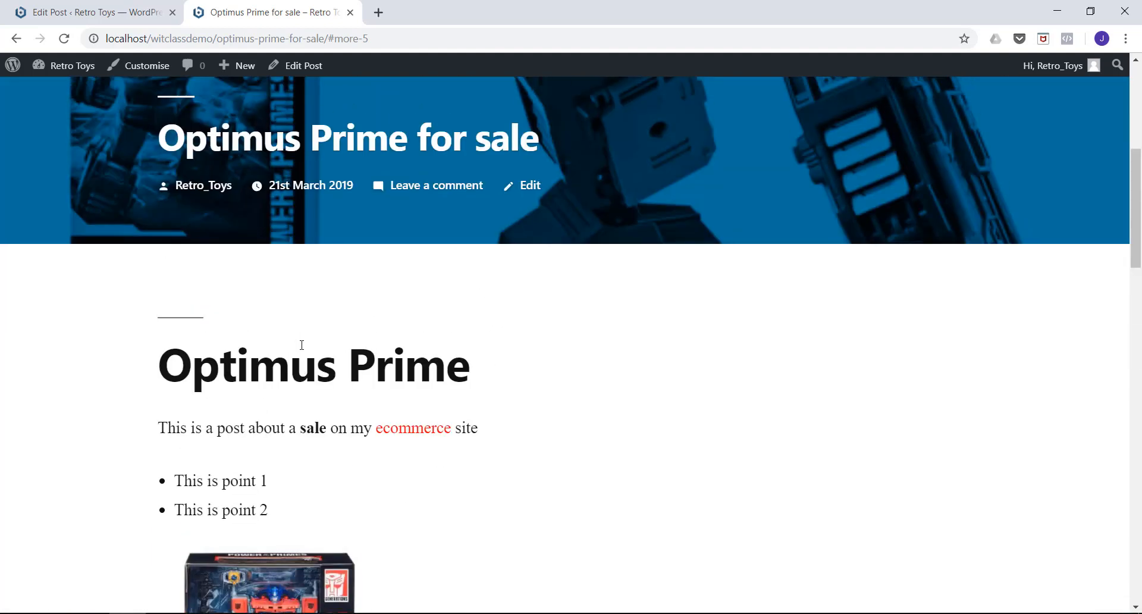
Return to the post editor and inspect the h1 tags around "Optimus Prime" in the post's HTML source.
left_click(123, 14)
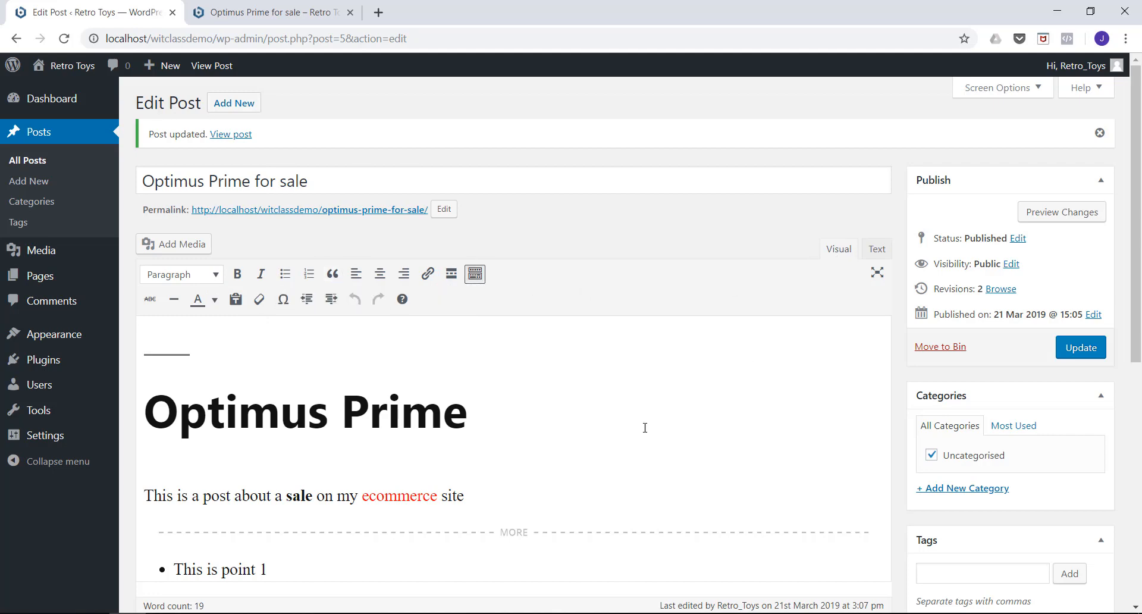
scroll(501, 374, "down", 4)
scroll(502, 374, "up", 4)
left_click(877, 254)
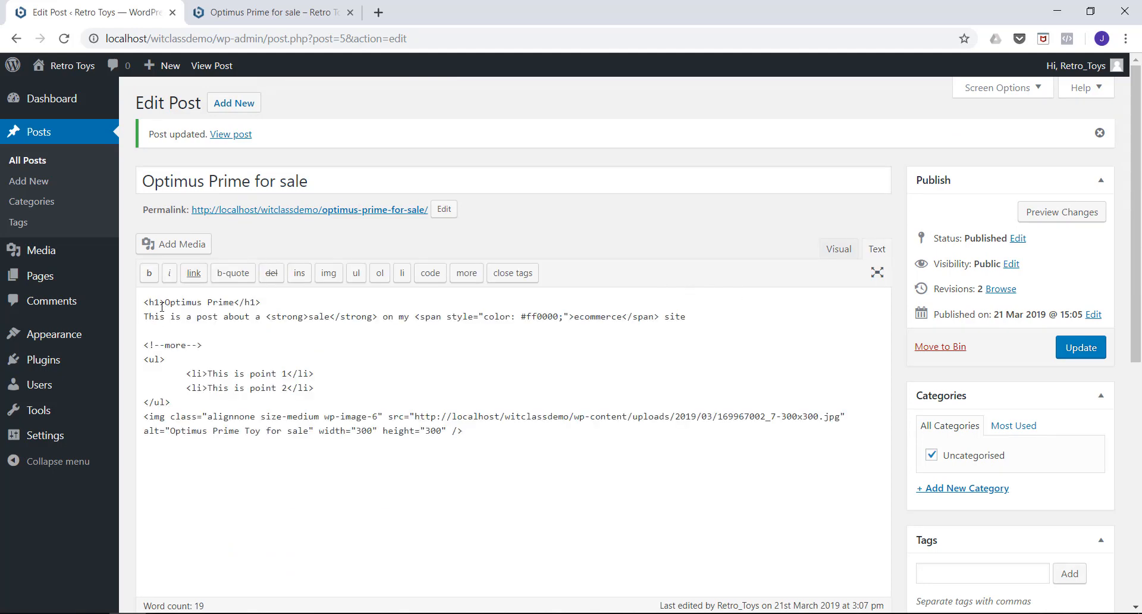
left_click_drag(162, 306, 143, 306)
left_click_drag(261, 305, 242, 304)
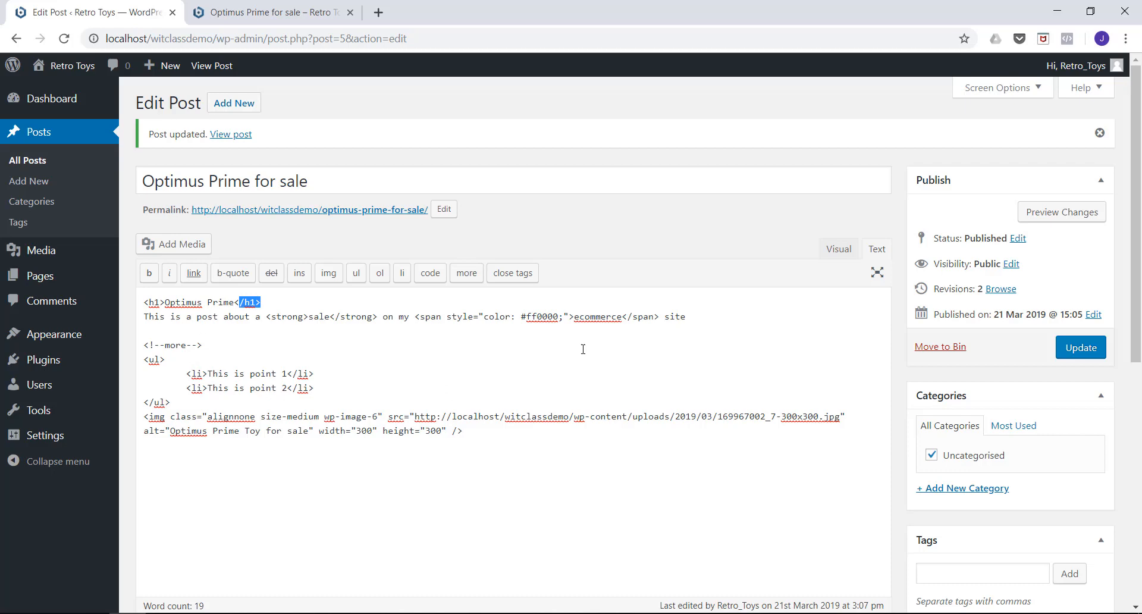
Compare the visual and HTML versions of the post, examining the "Optimus Prime" heading tags, and finish in the visual view.
left_click(836, 250)
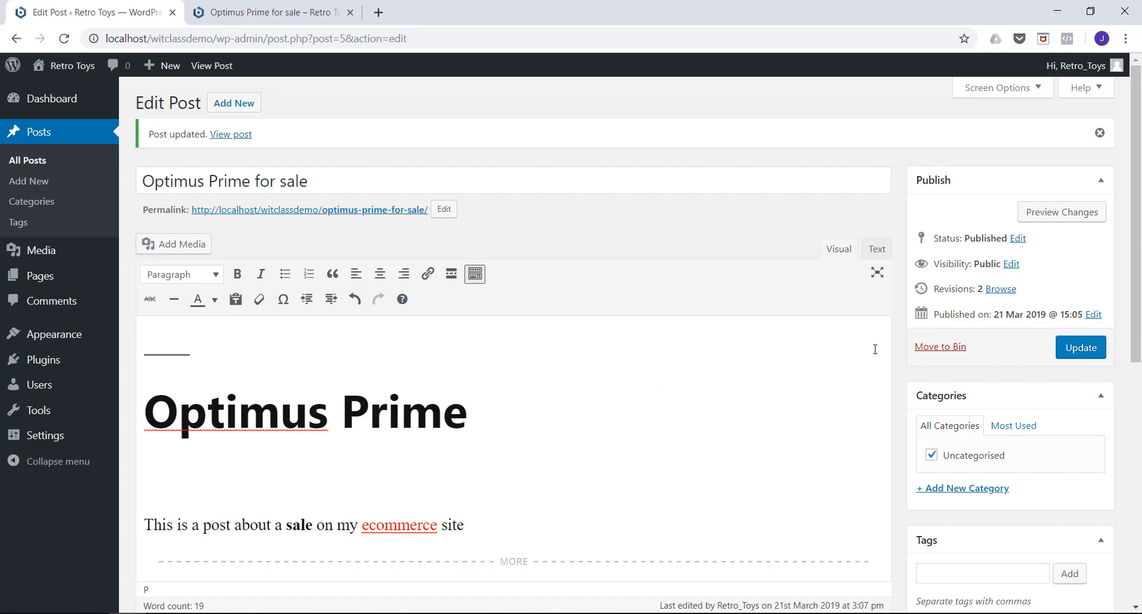
left_click(876, 250)
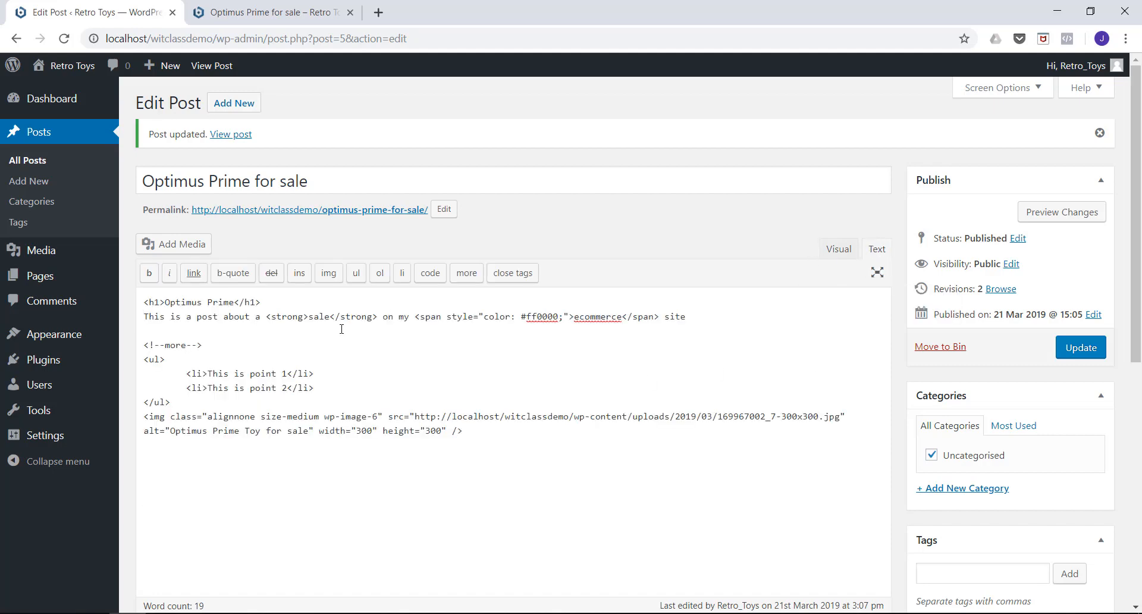
left_click_drag(144, 302, 162, 301)
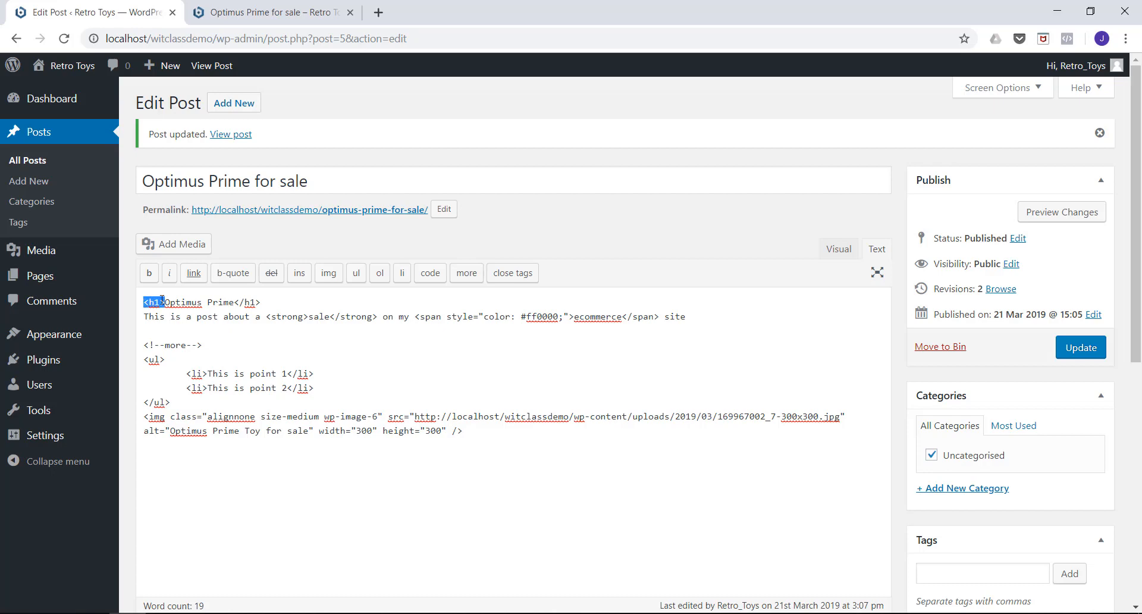
left_click_drag(267, 303, 237, 302)
left_click_drag(164, 306, 143, 306)
left_click(828, 252)
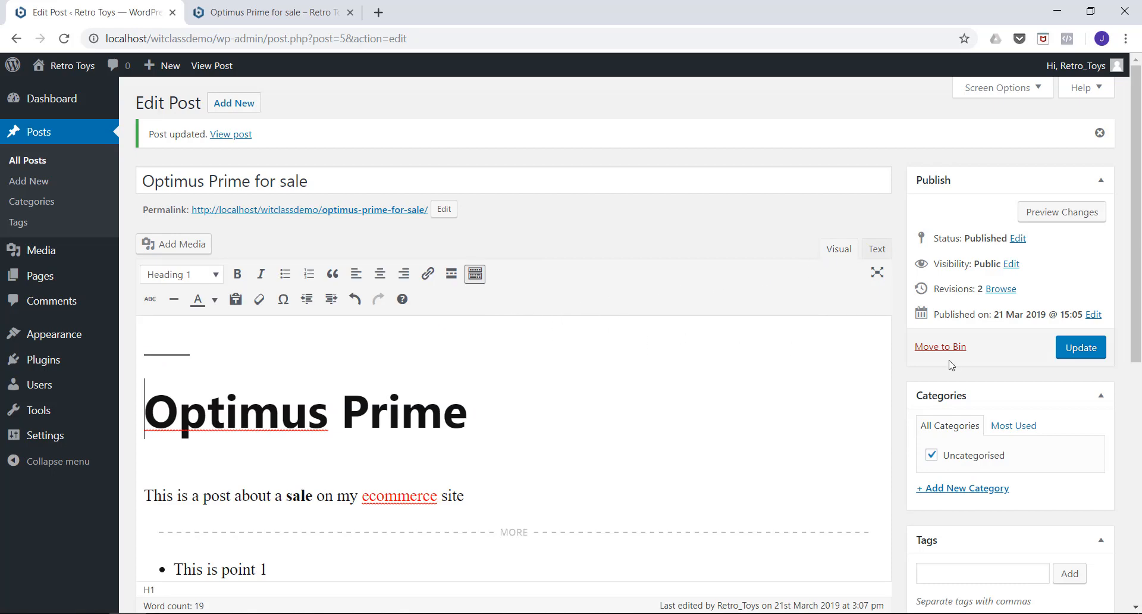
Update the post again and look over its content, tags and featured image.
left_click(1083, 351)
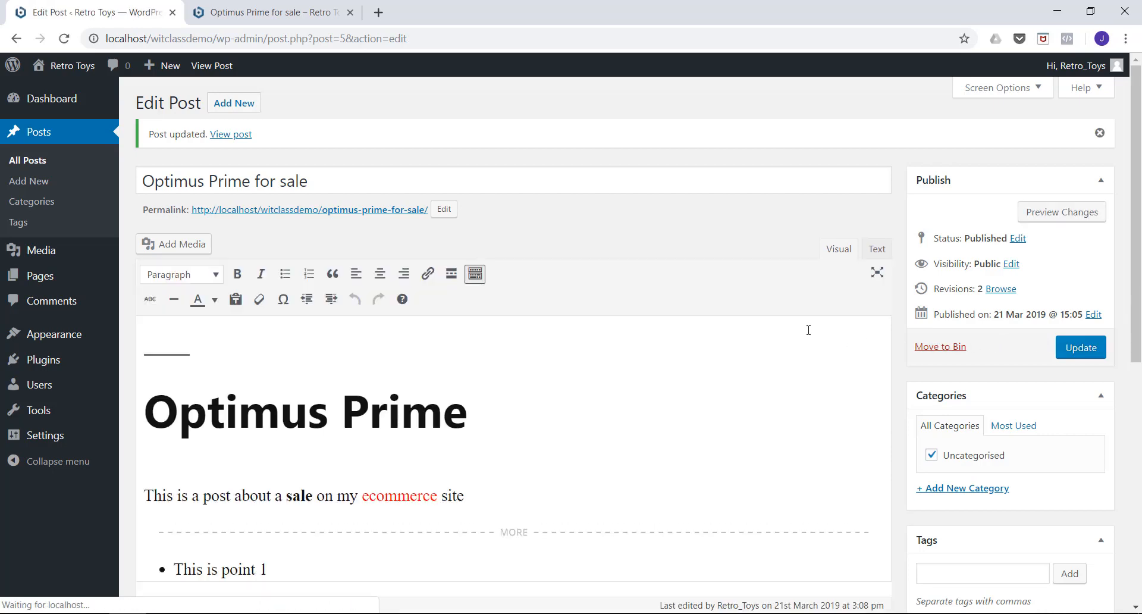
scroll(452, 309, "down", 7)
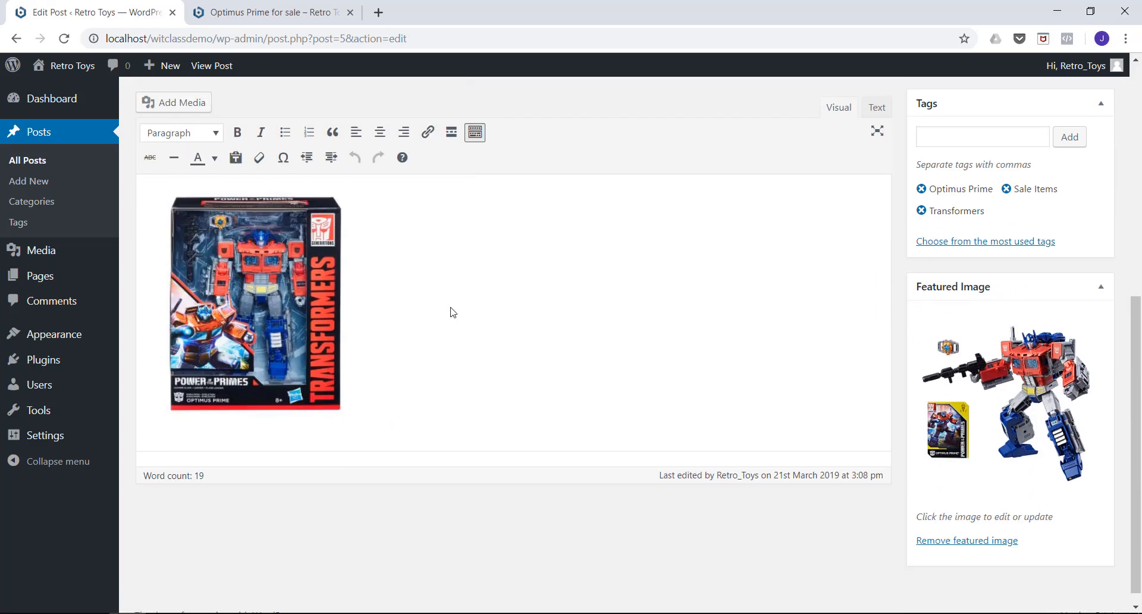
scroll(452, 309, "up", 5)
scroll(451, 307, "up", 2)
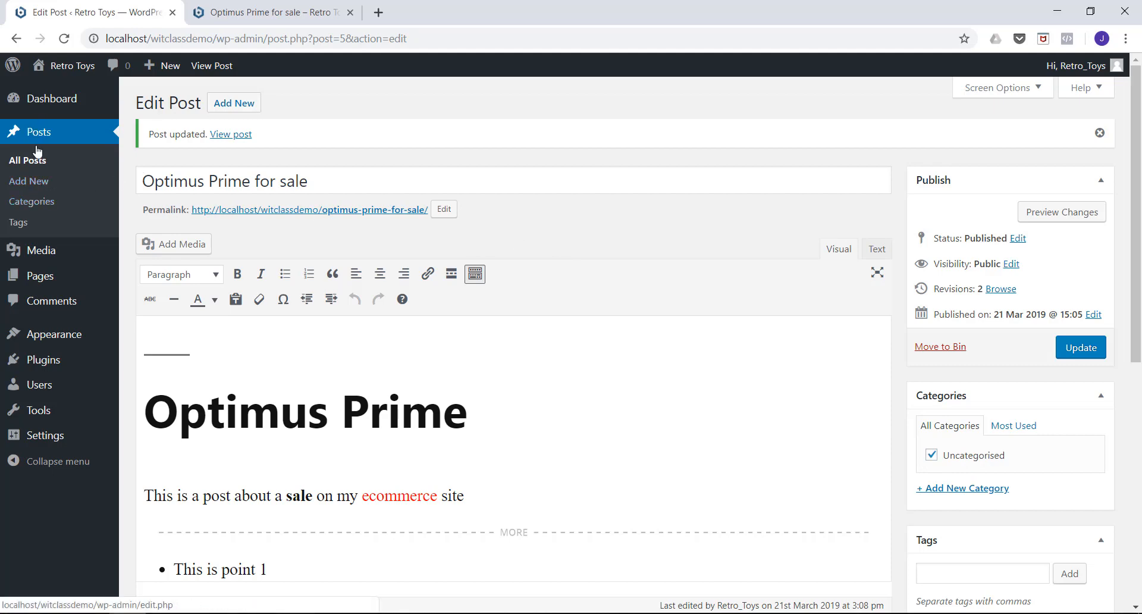
Add a post category named "Blog Posts" with the slug "blog-posts" and no parent category.
left_click(31, 208)
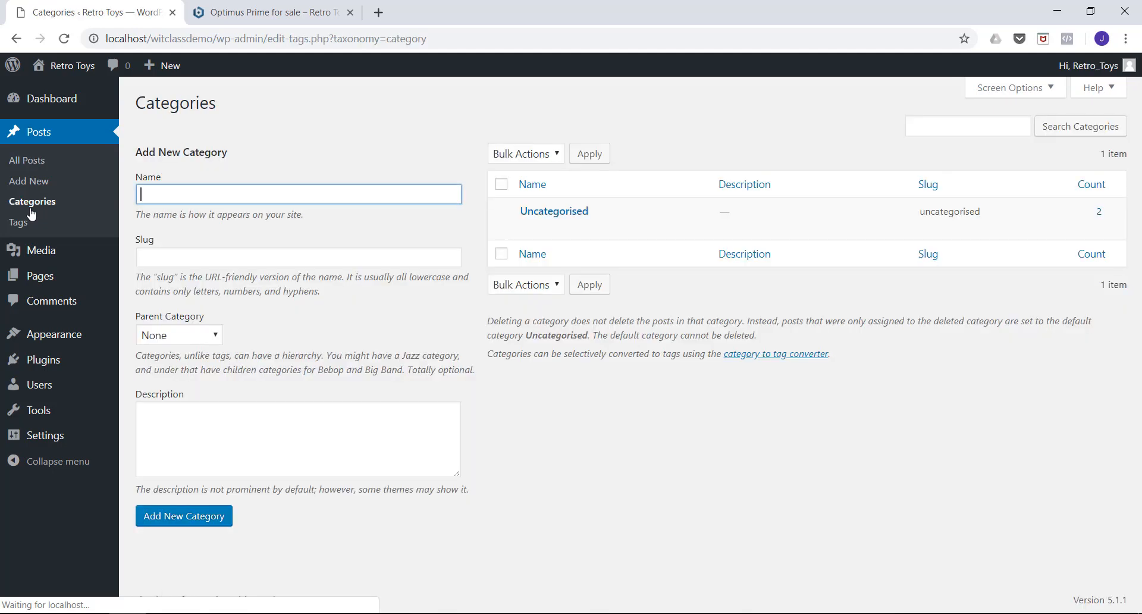
mouse_move(518, 232)
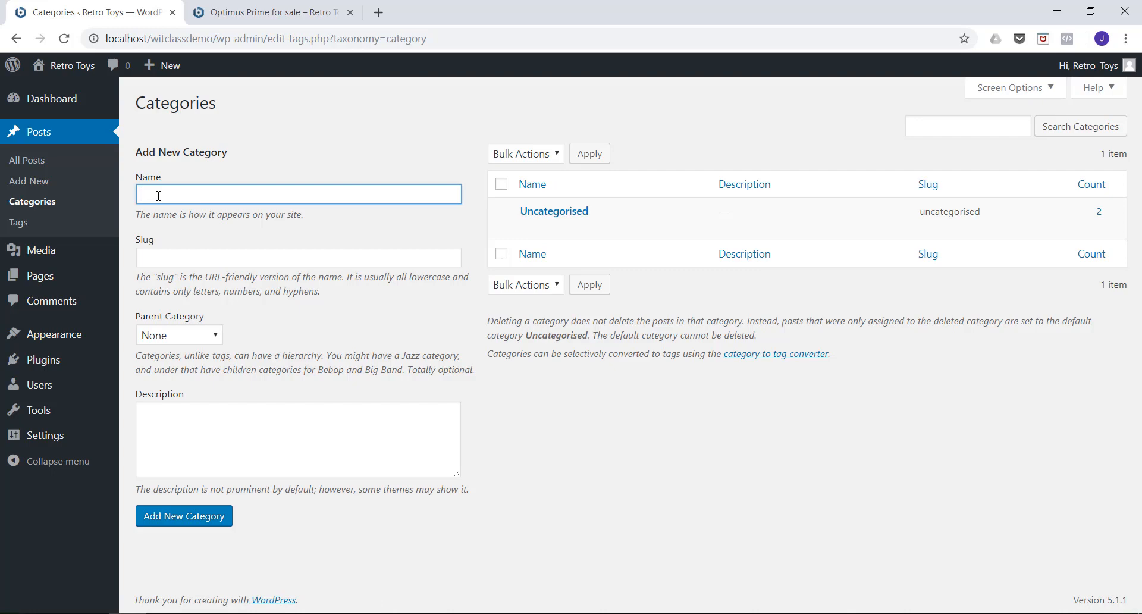
type("BLog Posts")
left_click(169, 256)
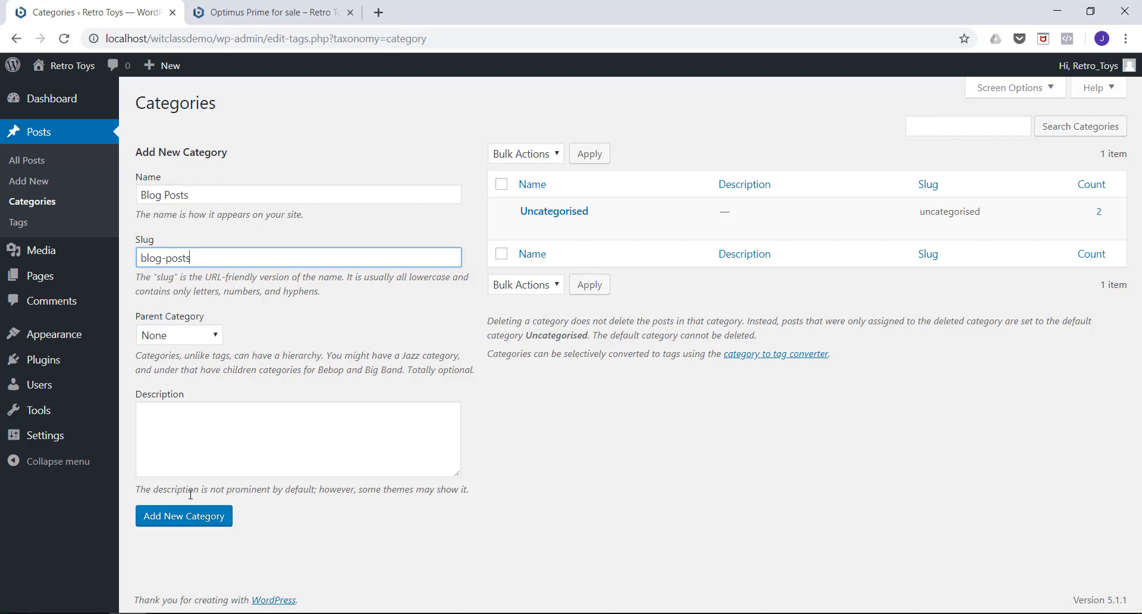
left_click(181, 517)
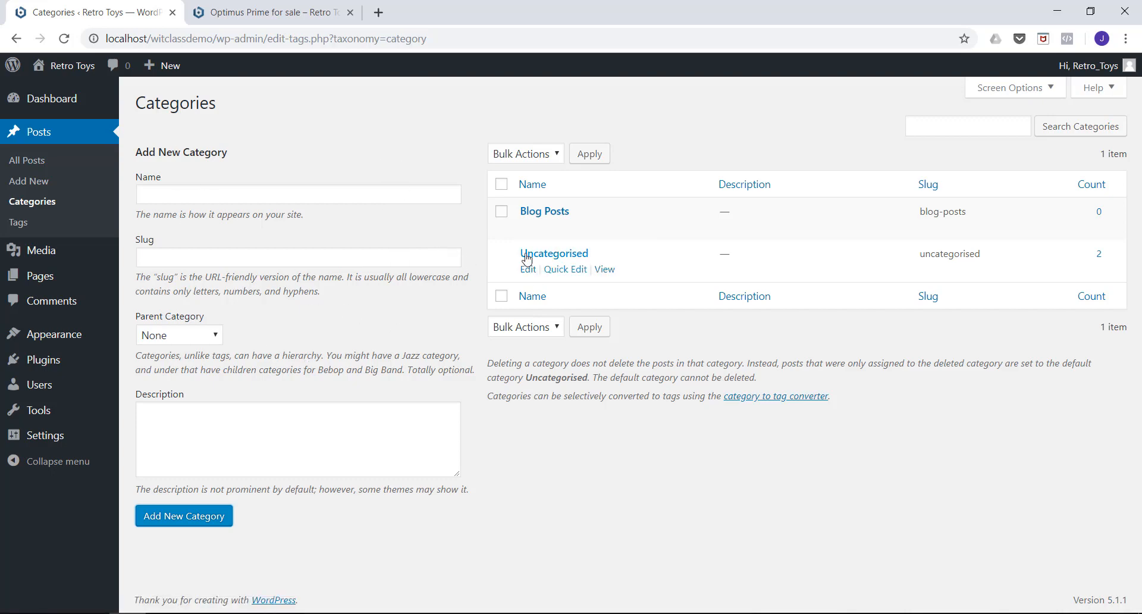
Set the site's default post category to Blog Posts in the writing settings and save the changes.
mouse_move(54, 440)
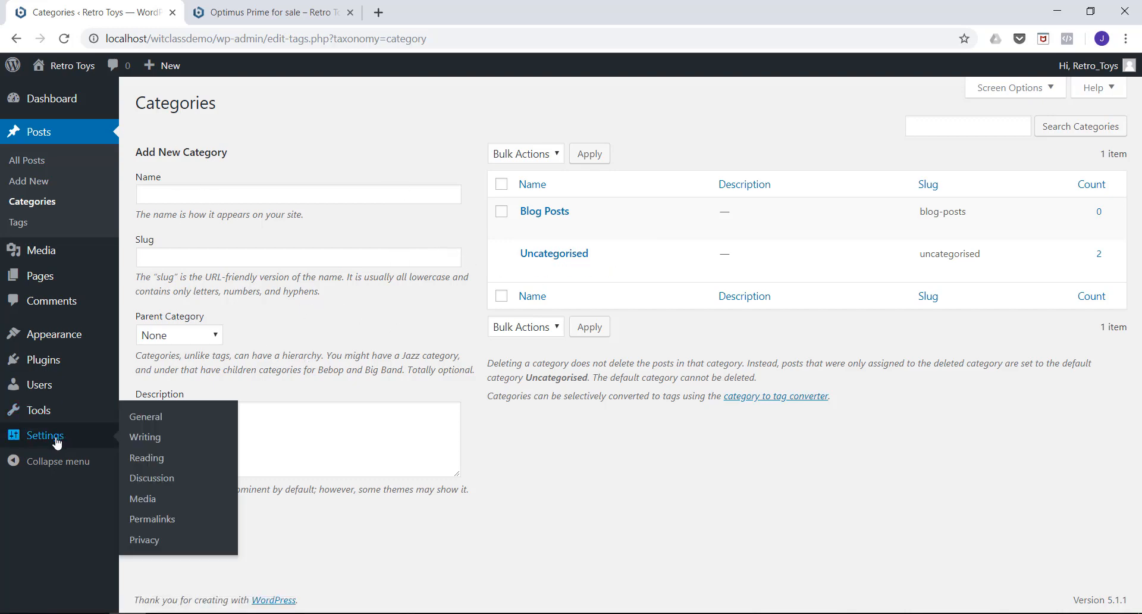
left_click(149, 445)
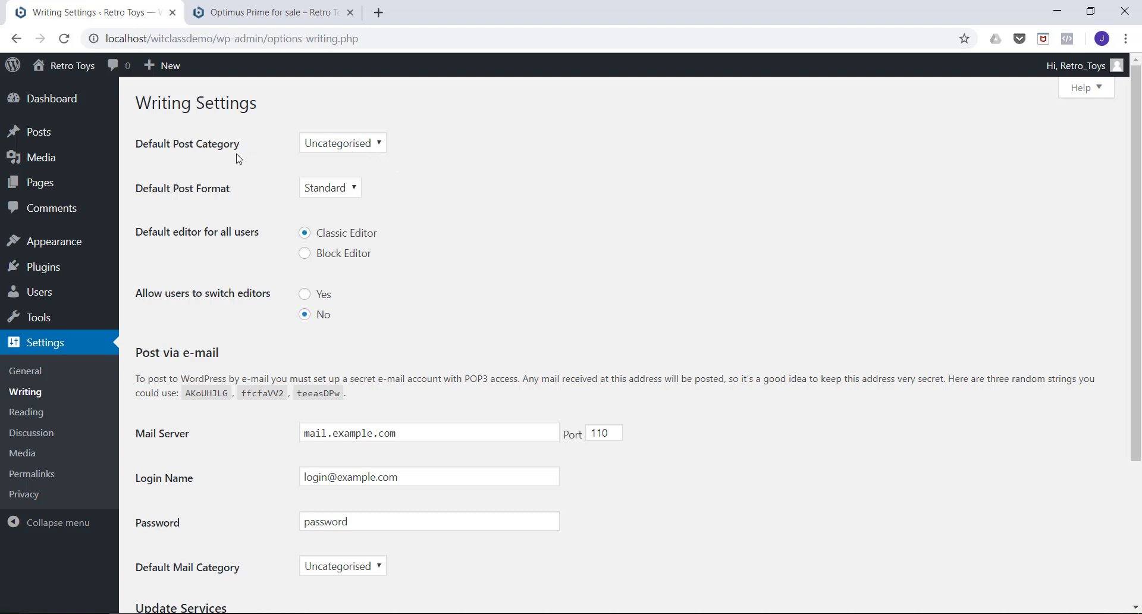
left_click(377, 144)
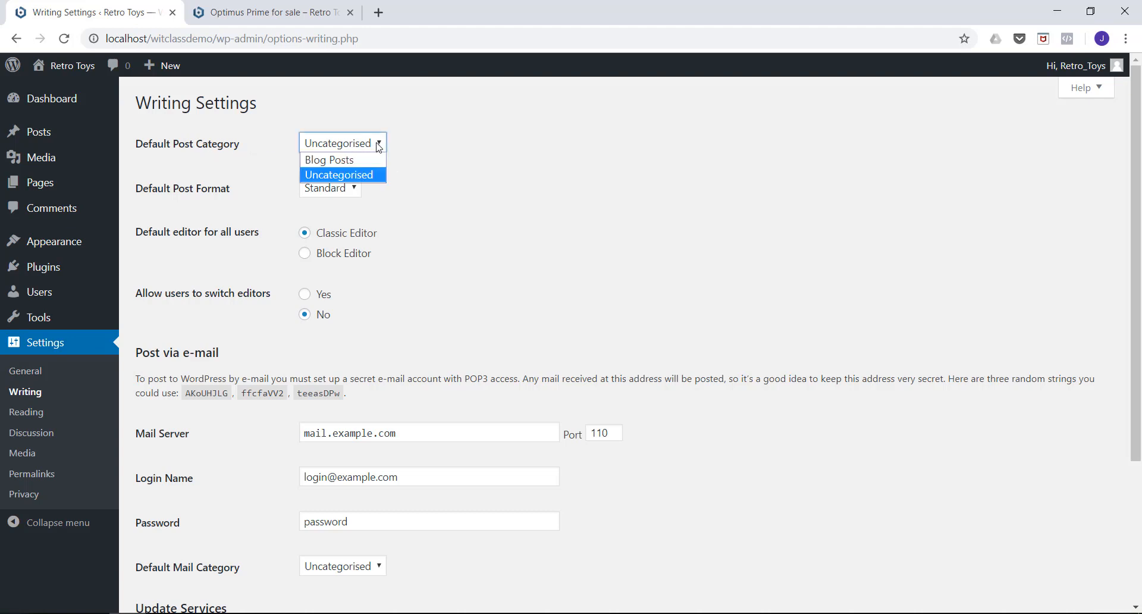
left_click(334, 161)
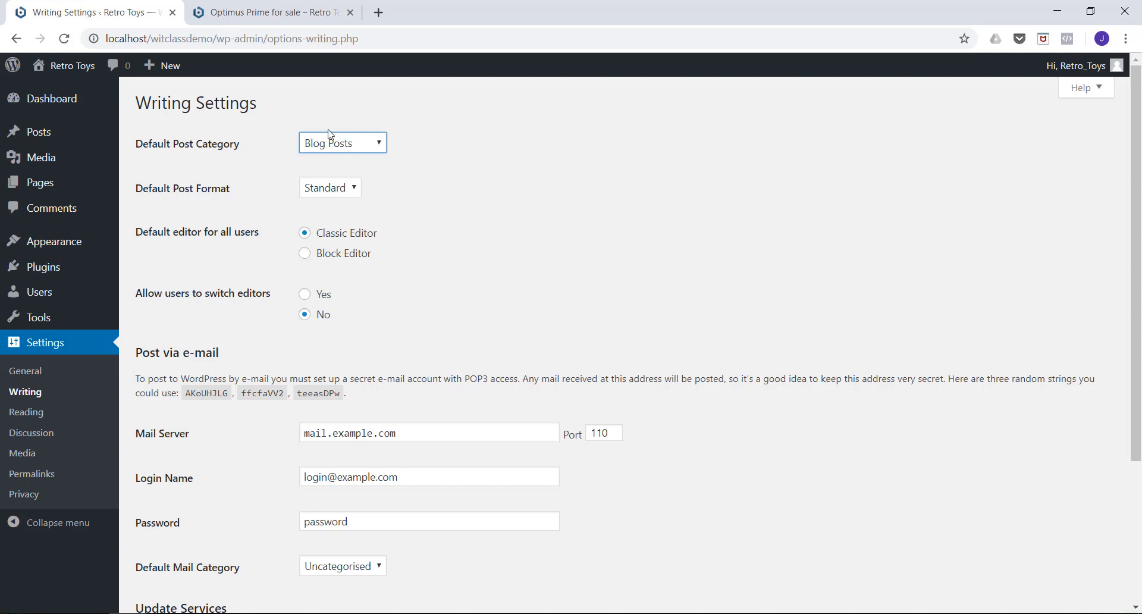
scroll(244, 137, "down", 3)
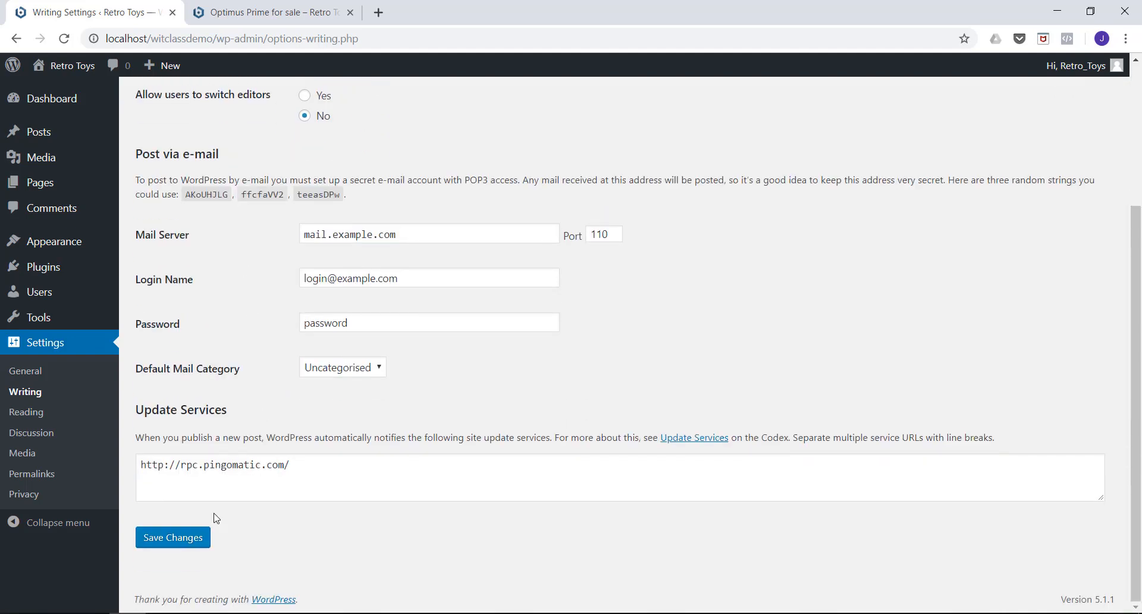
left_click(183, 540)
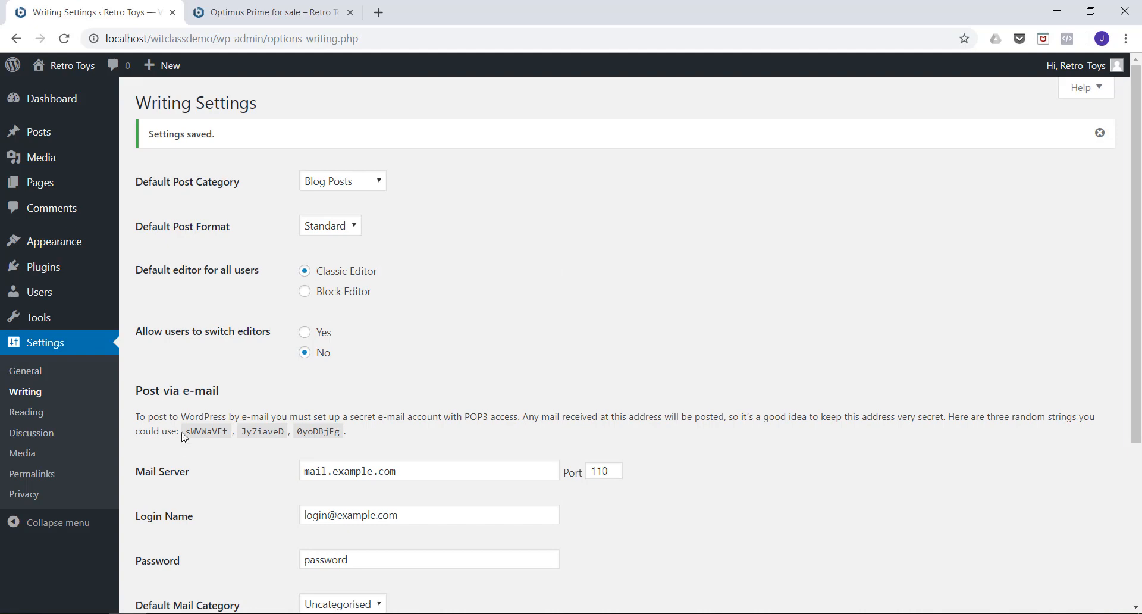
Reassign the "Optimus Prime for sale" post from Uncategorised to the Blog Posts category and update it.
left_click(38, 135)
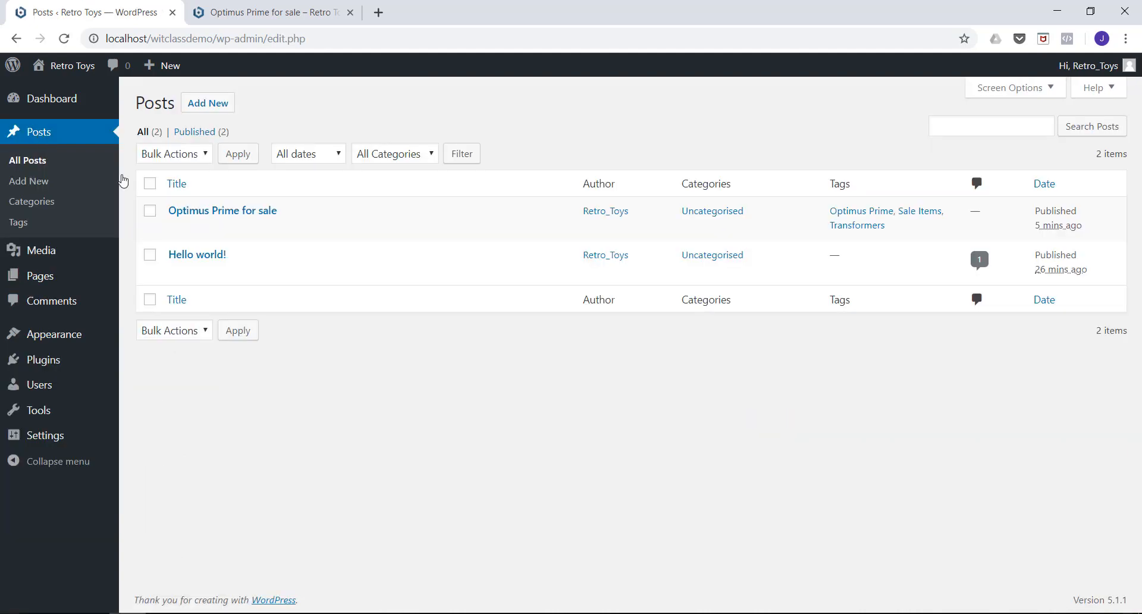
left_click(215, 215)
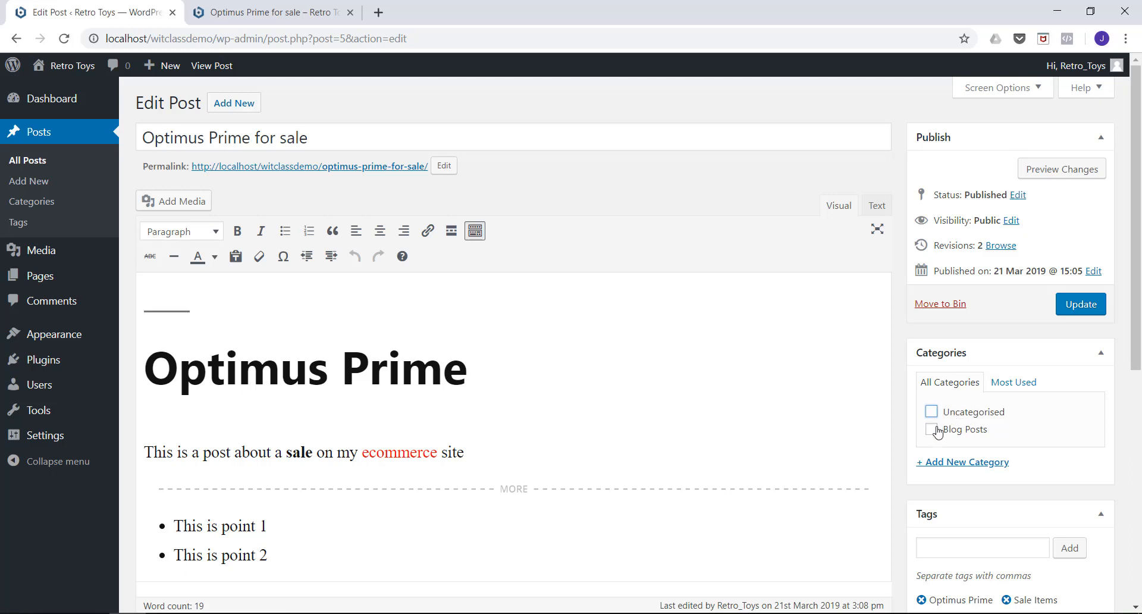
left_click(932, 429)
left_click(1081, 306)
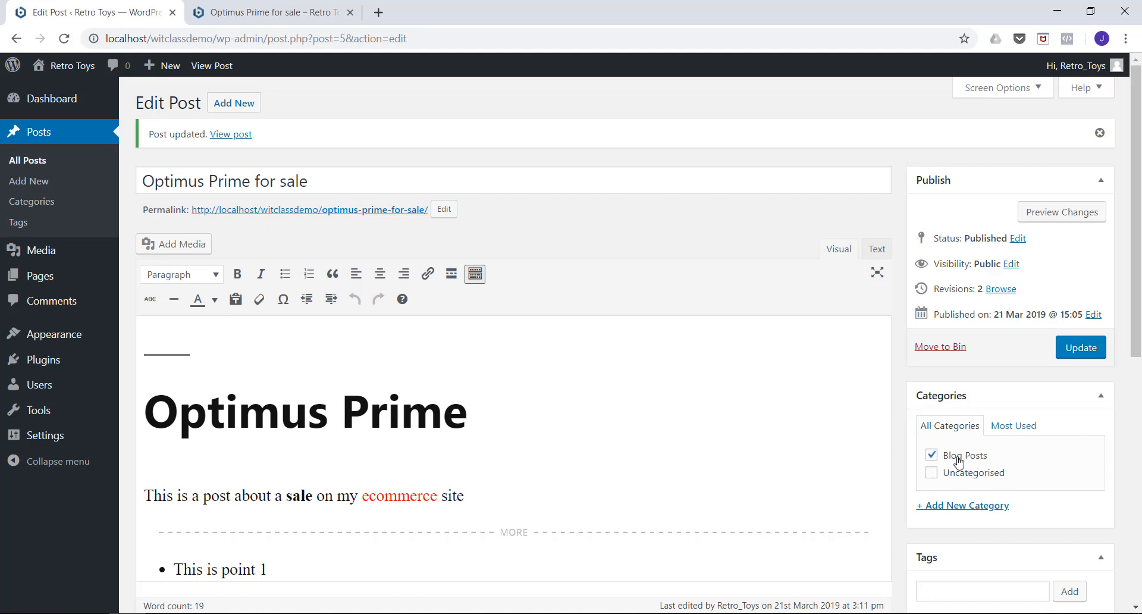
View the category options on a blank new post and open the Media Library.
left_click(234, 108)
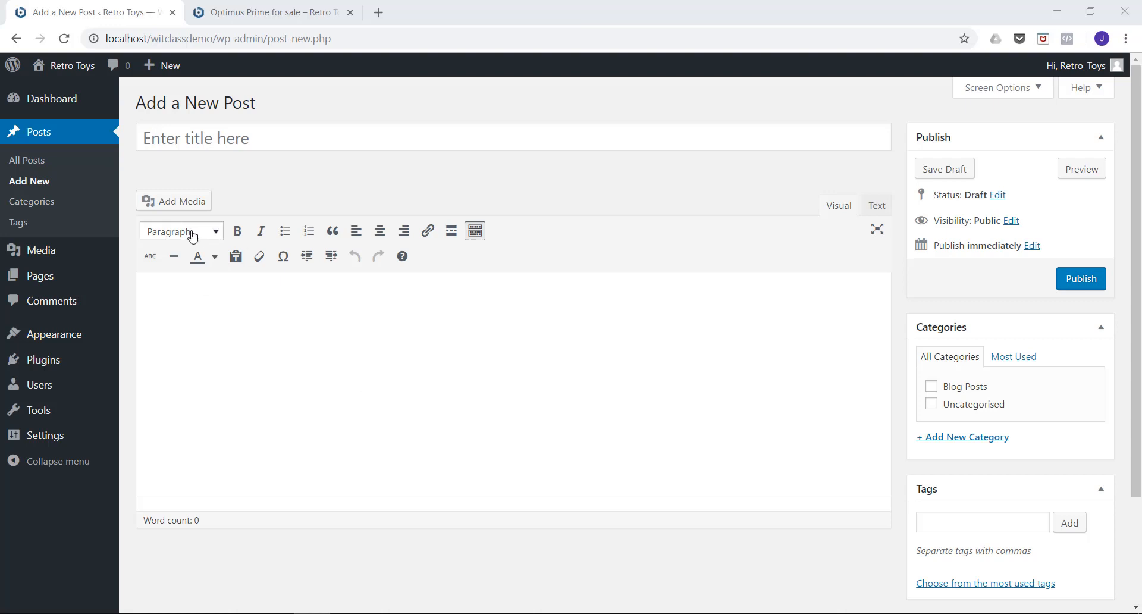
mouse_move(39, 255)
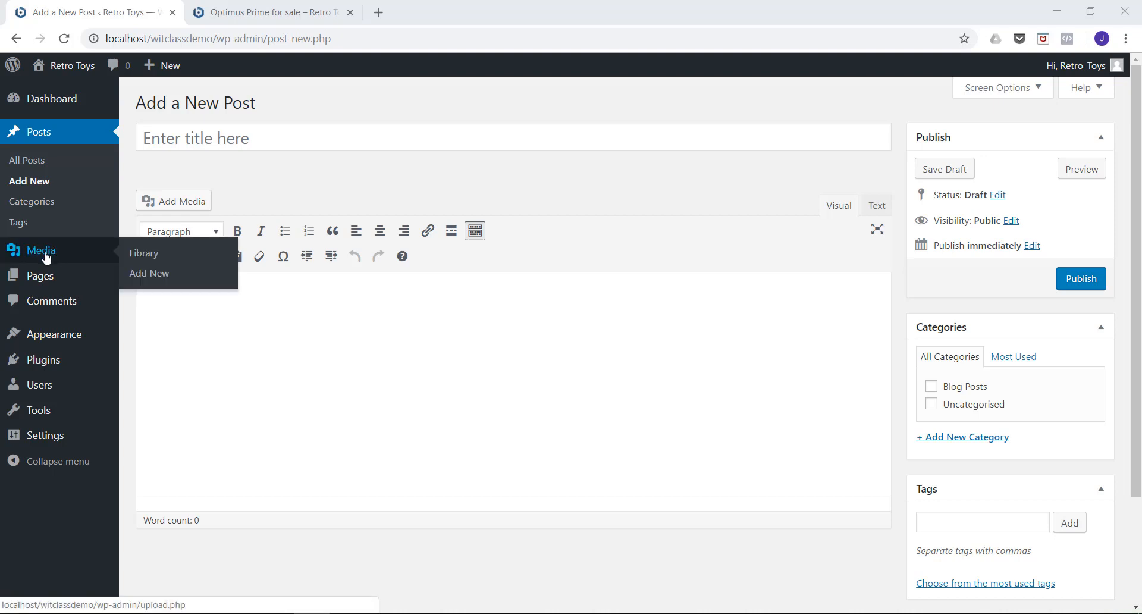
left_click(46, 257)
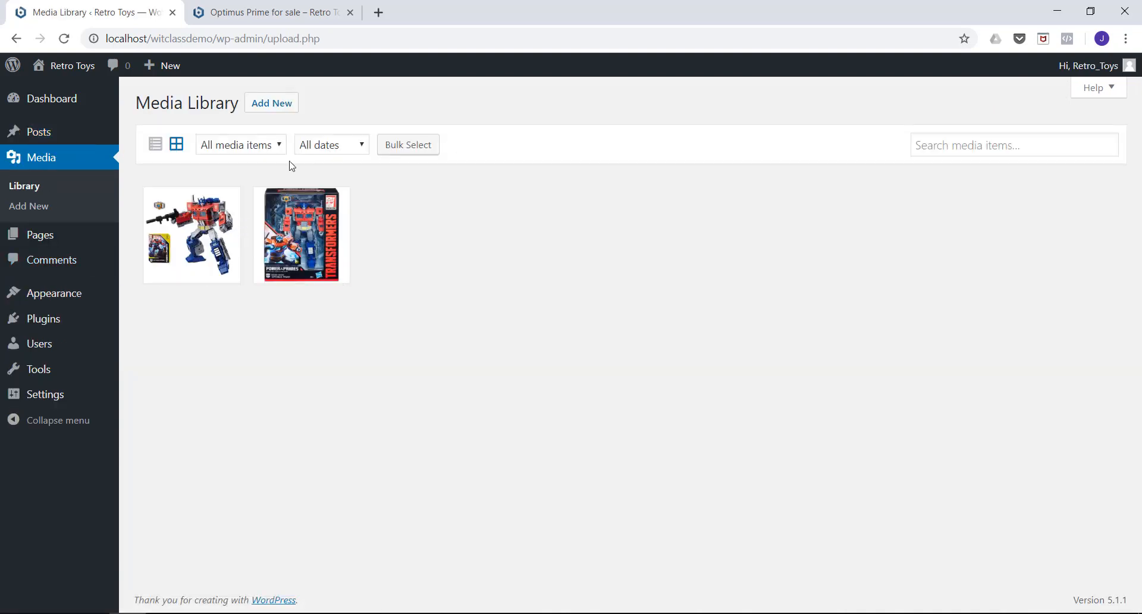
Upload twelve Transformers product images from the ProductImages folder to the Media Library, starting with 169967002 and including 171374004.
left_click(272, 112)
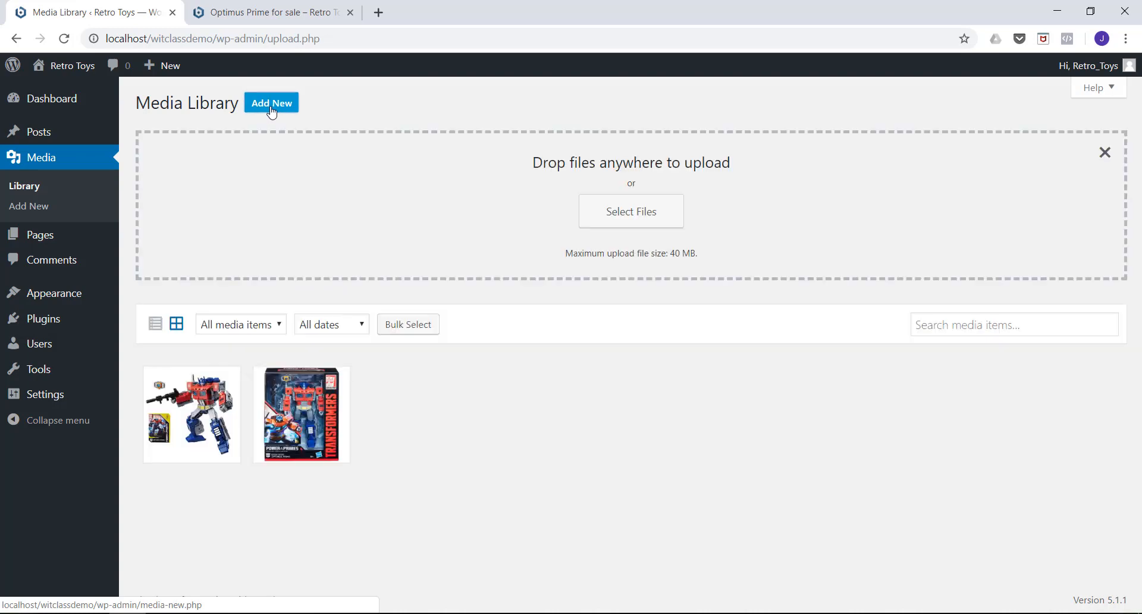
left_click(629, 221)
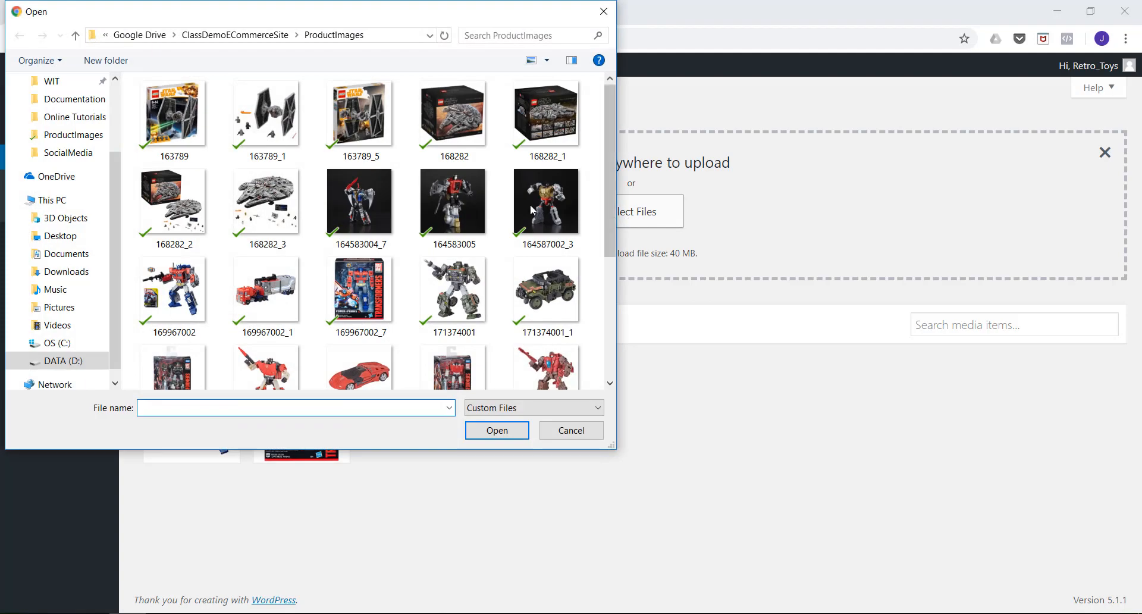
scroll(437, 217, "down", 2)
scroll(438, 217, "up", 1)
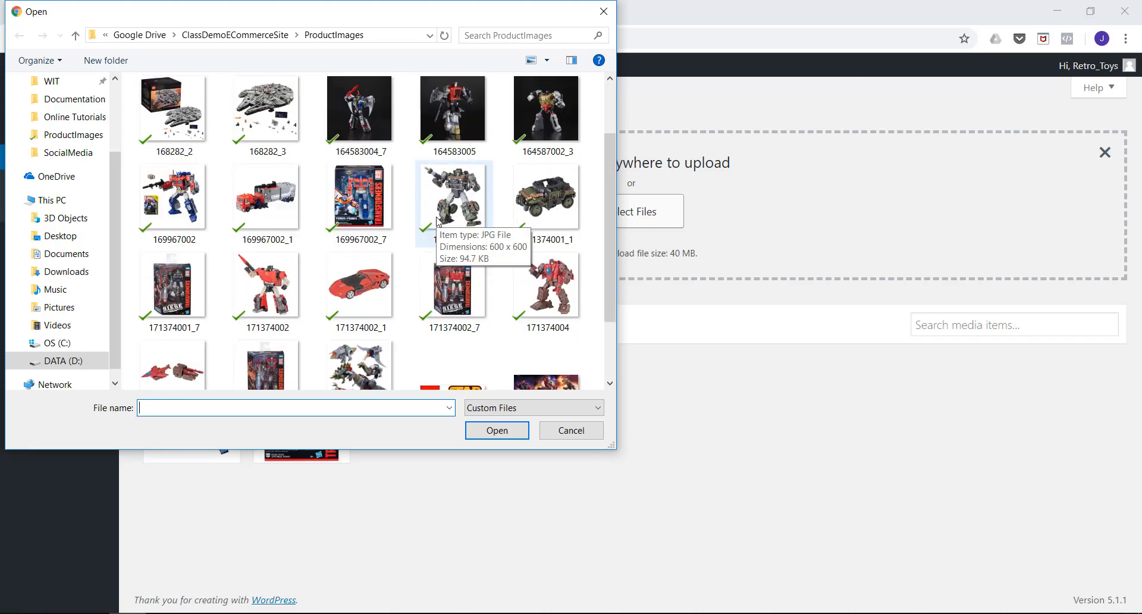
left_click(189, 203)
left_click(280, 206, "ctrl")
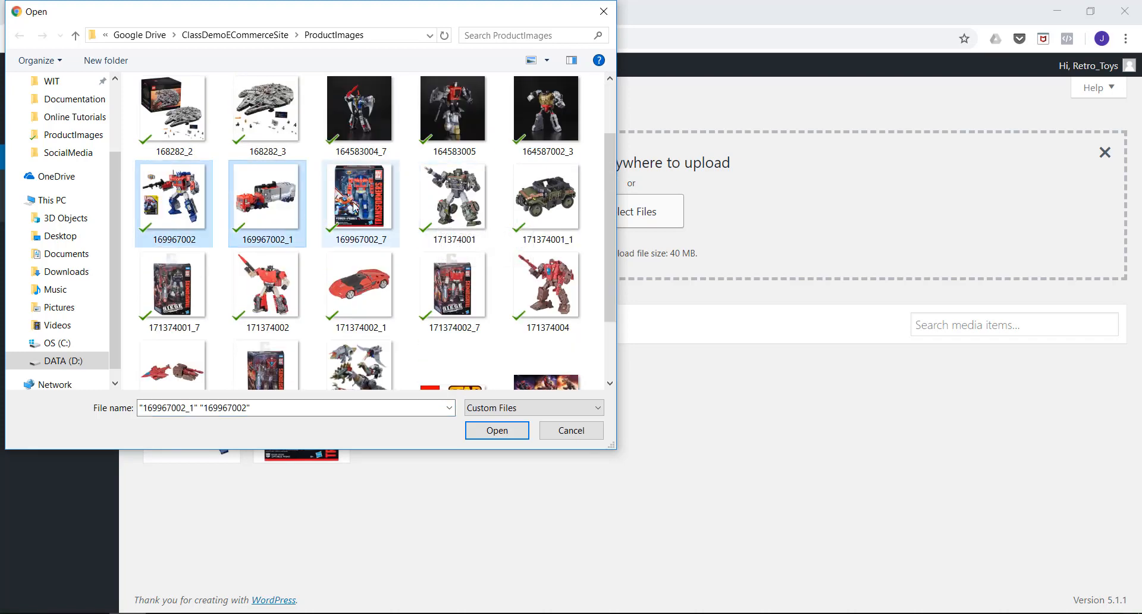
left_click(373, 209, "ctrl")
left_click(445, 208, "ctrl")
left_click(553, 207, "ctrl")
left_click(174, 291, "ctrl")
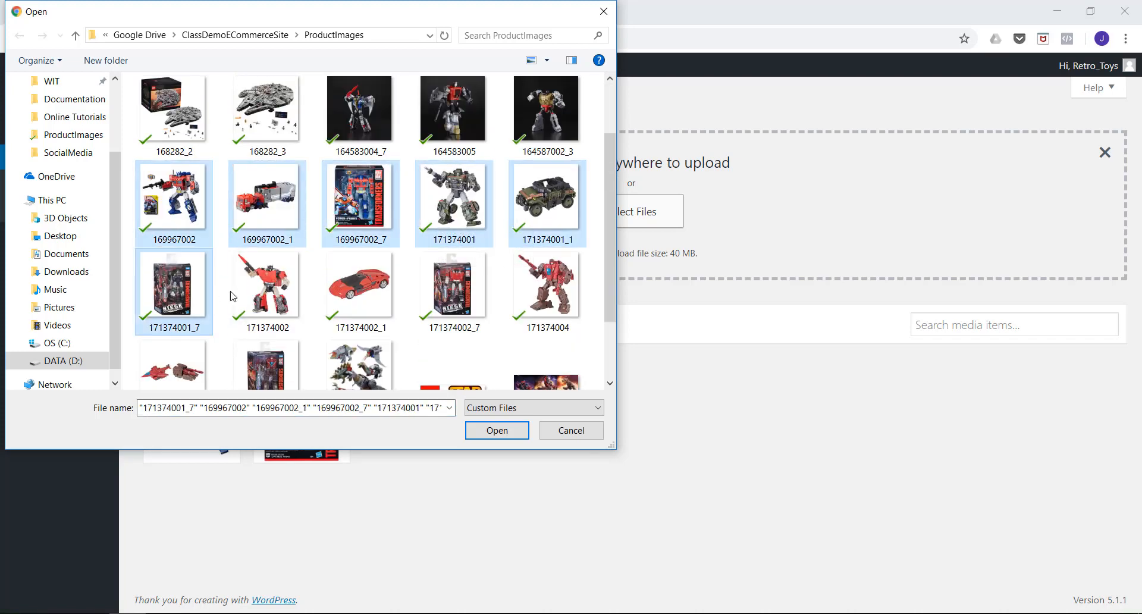
left_click(257, 291, "ctrl")
left_click(361, 290, "ctrl")
left_click(443, 292, "ctrl")
left_click(525, 295, "ctrl")
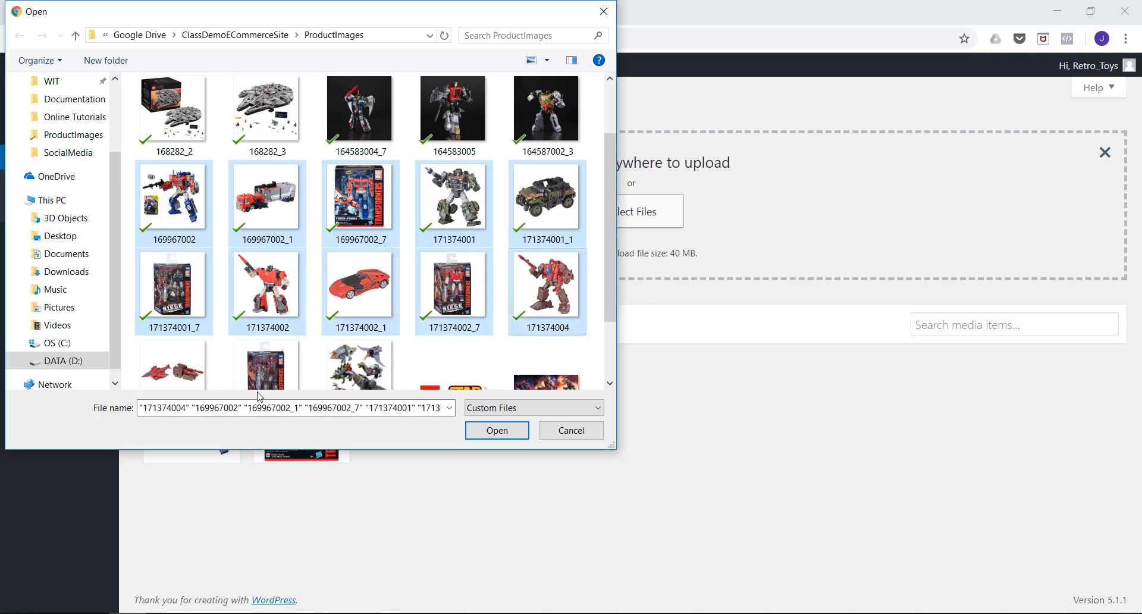
left_click(165, 376, "ctrl")
left_click(269, 337, "ctrl")
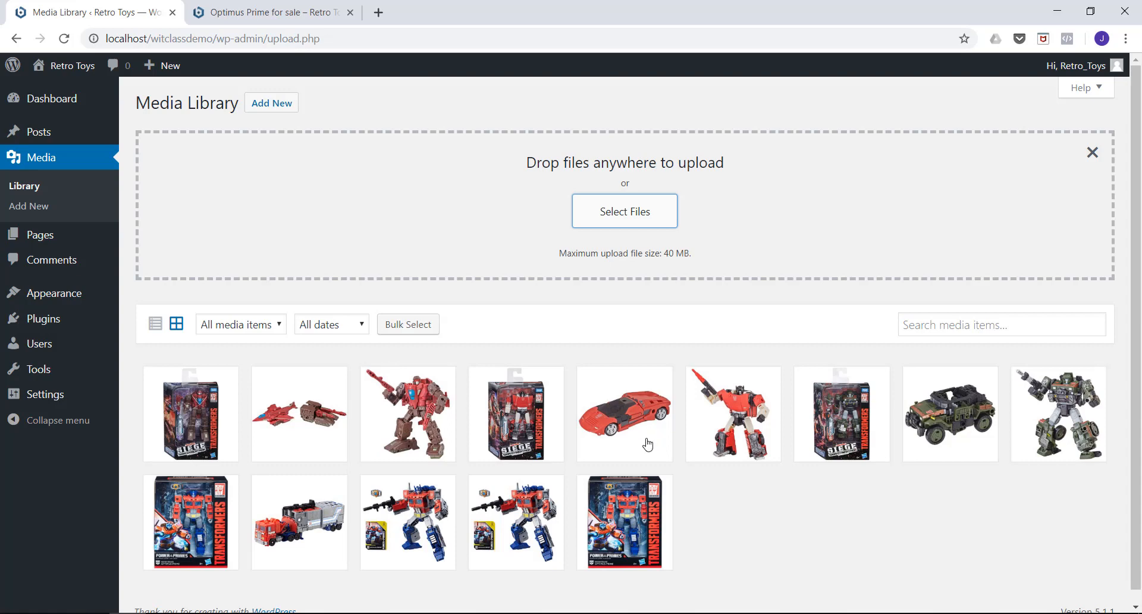
Examine the attachment details and the scale, crop and thumbnail editing options of image 171374004.jpg, then close it without changes.
scroll(567, 381, "down", 1)
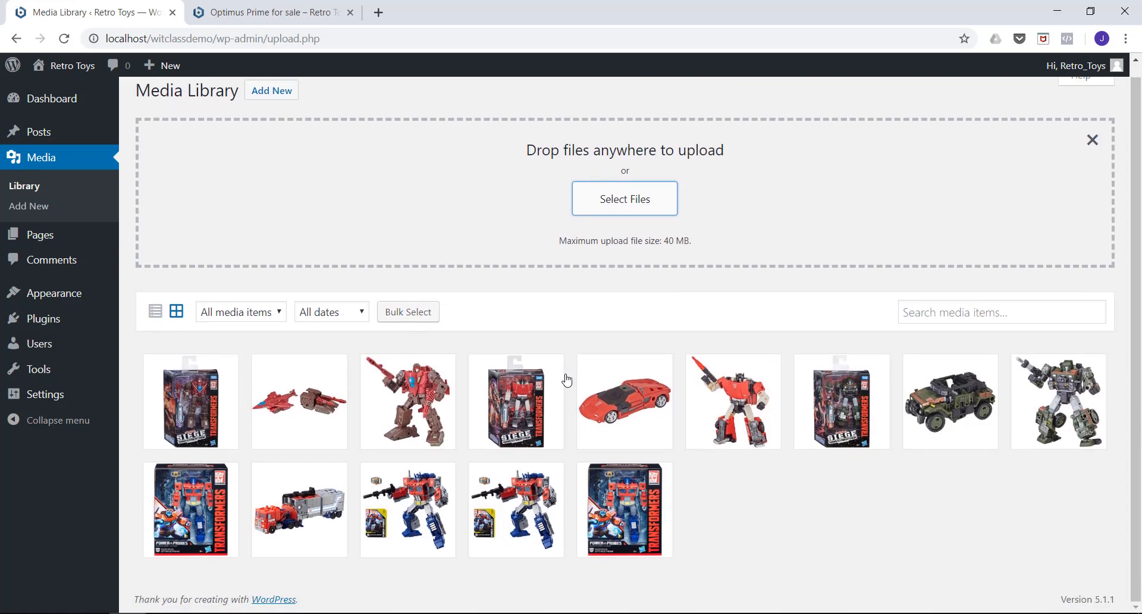
left_click(415, 396)
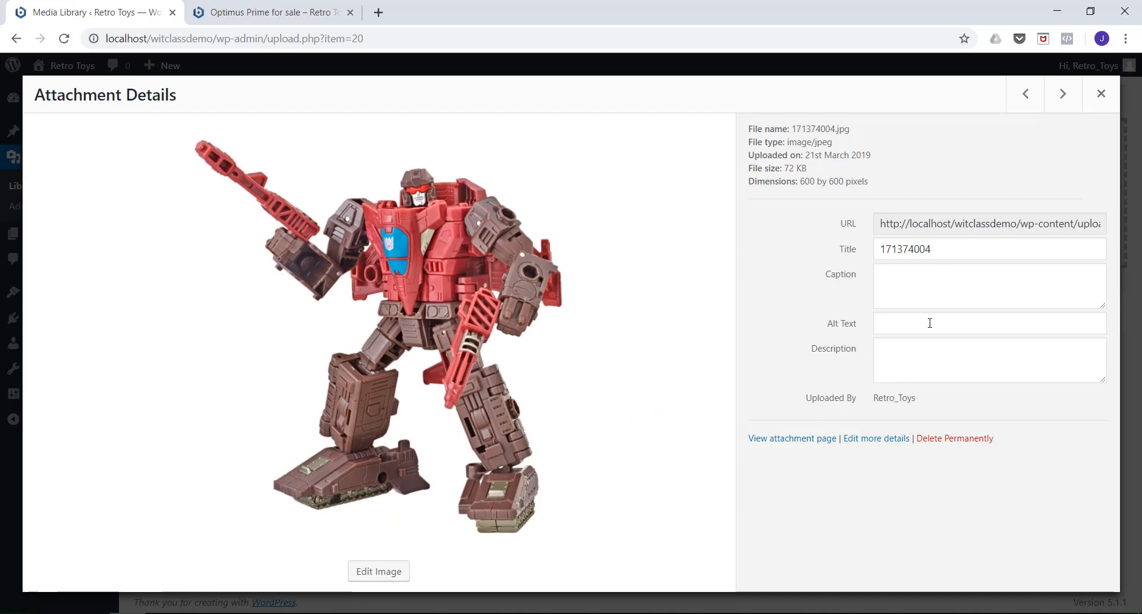
left_click(388, 572)
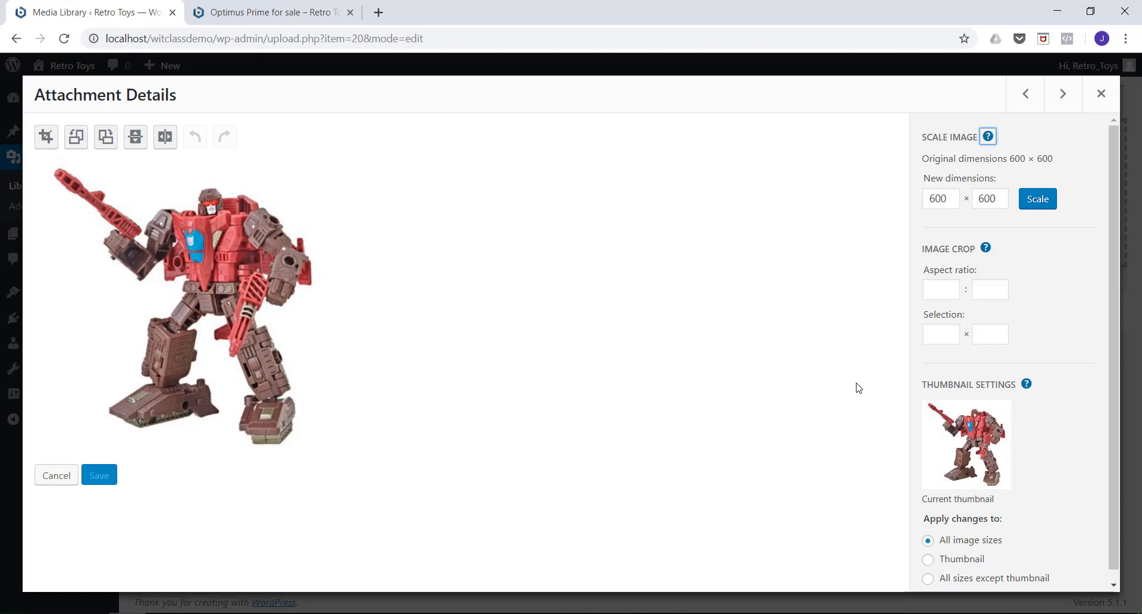
left_click(1101, 93)
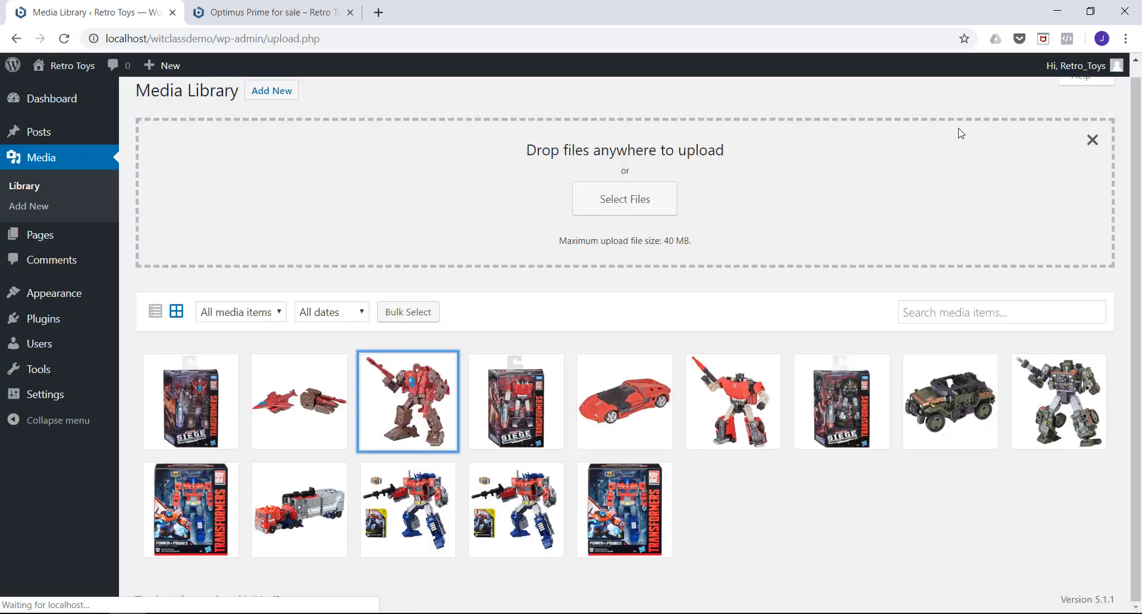
left_click(425, 403)
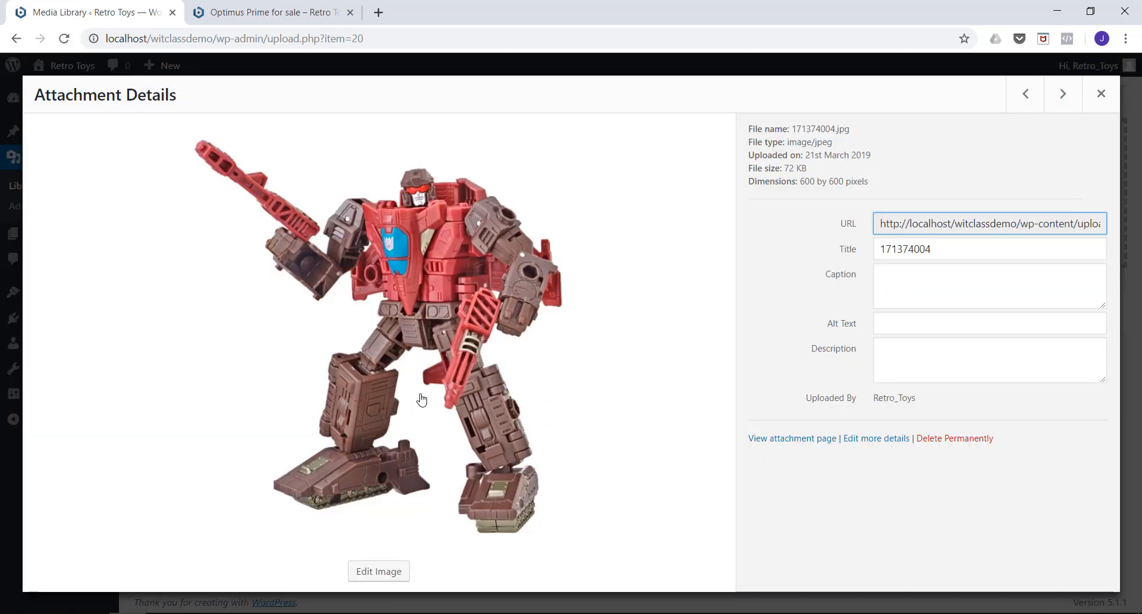
left_click(376, 572)
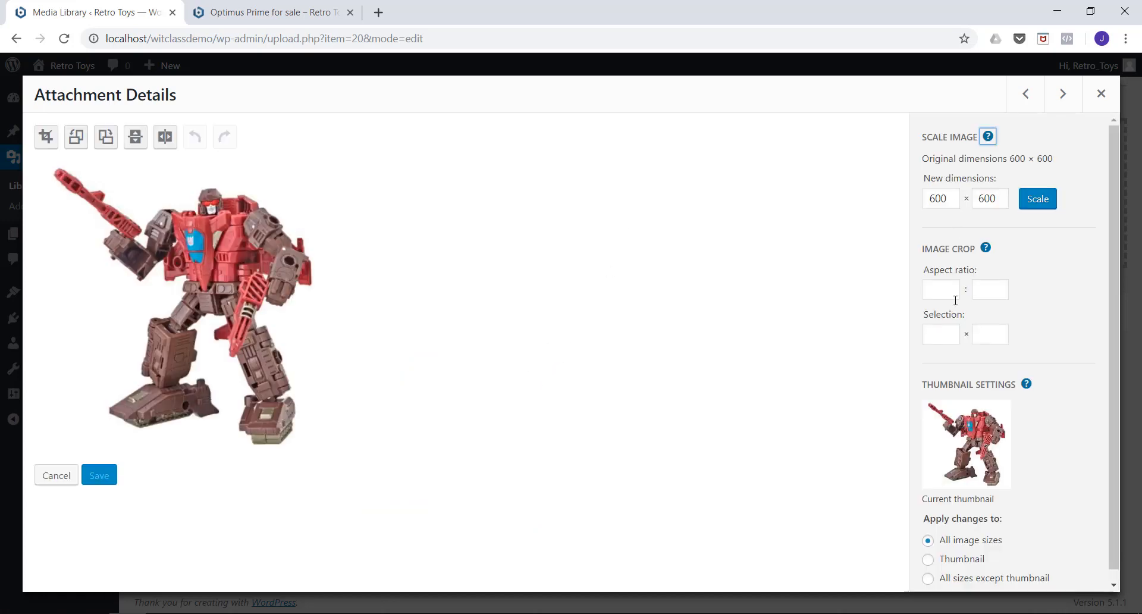
left_click(1101, 95)
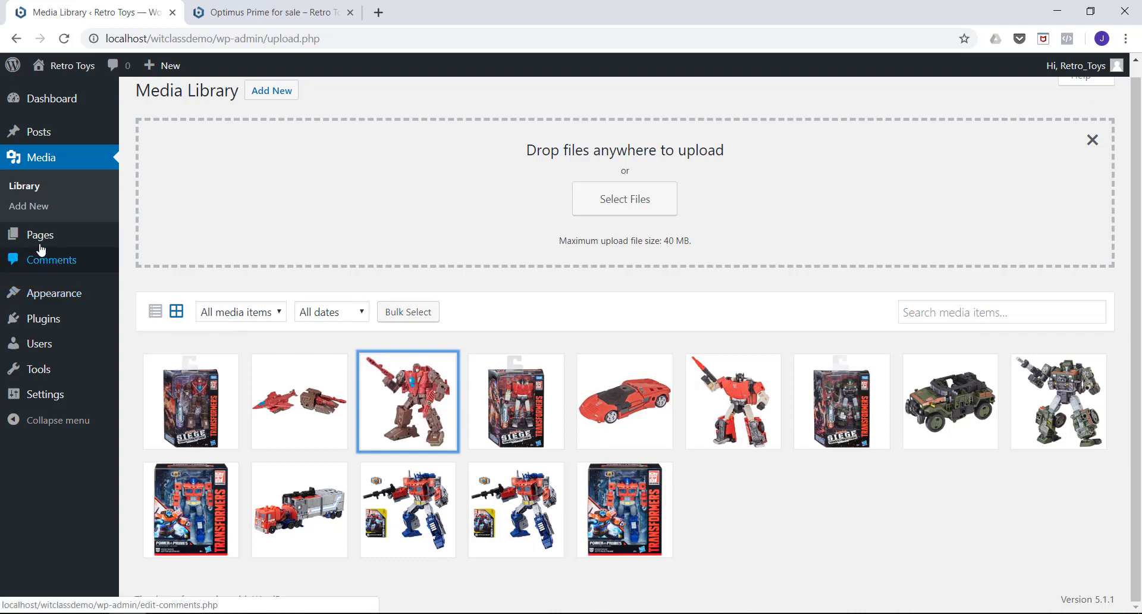
Open the Retro Toys front page from the Optimus Prime post and look through its list of blog posts.
mouse_move(37, 244)
left_click(268, 12)
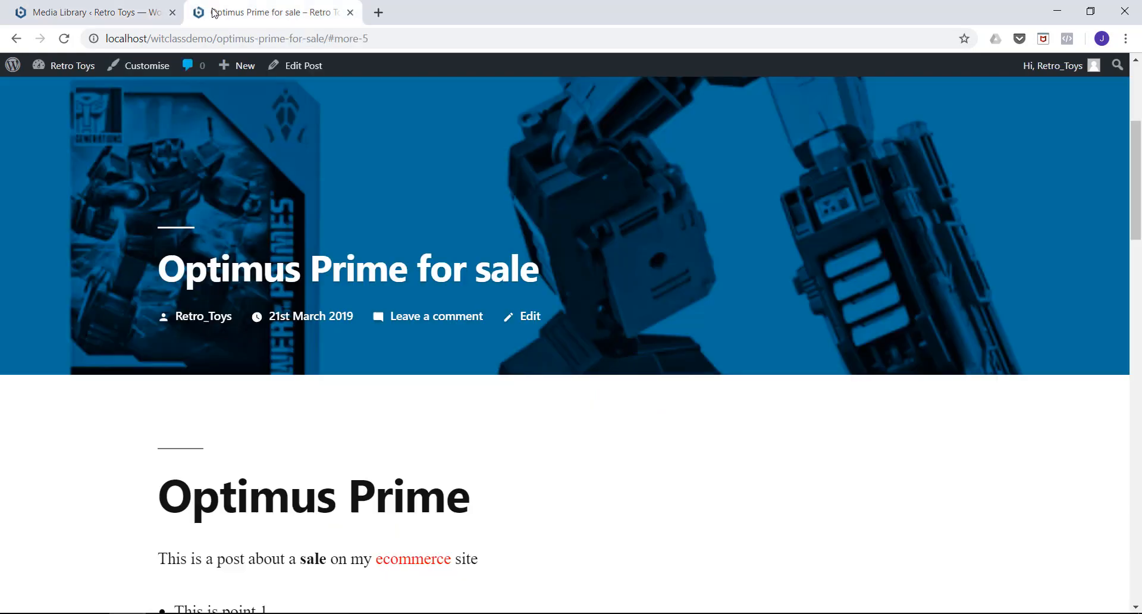
mouse_move(59, 87)
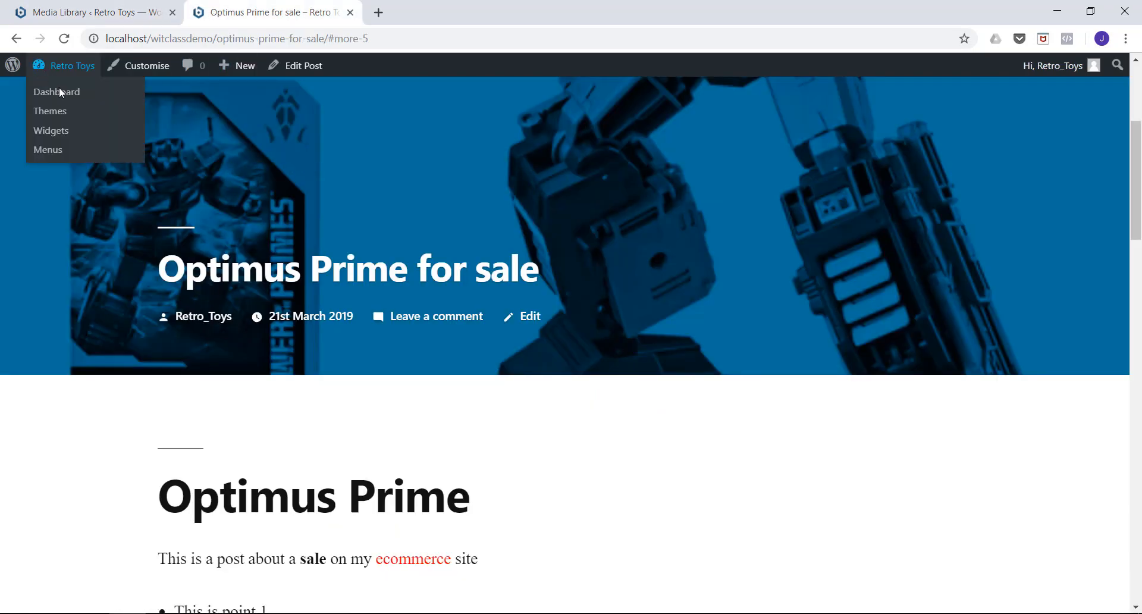
left_click(63, 38)
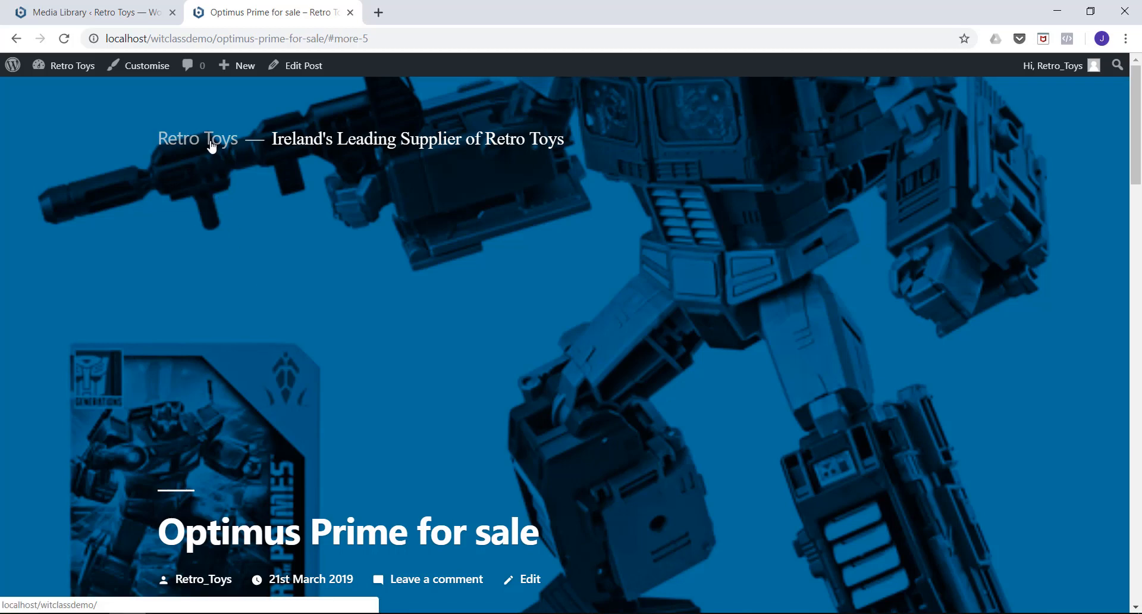
left_click(209, 143)
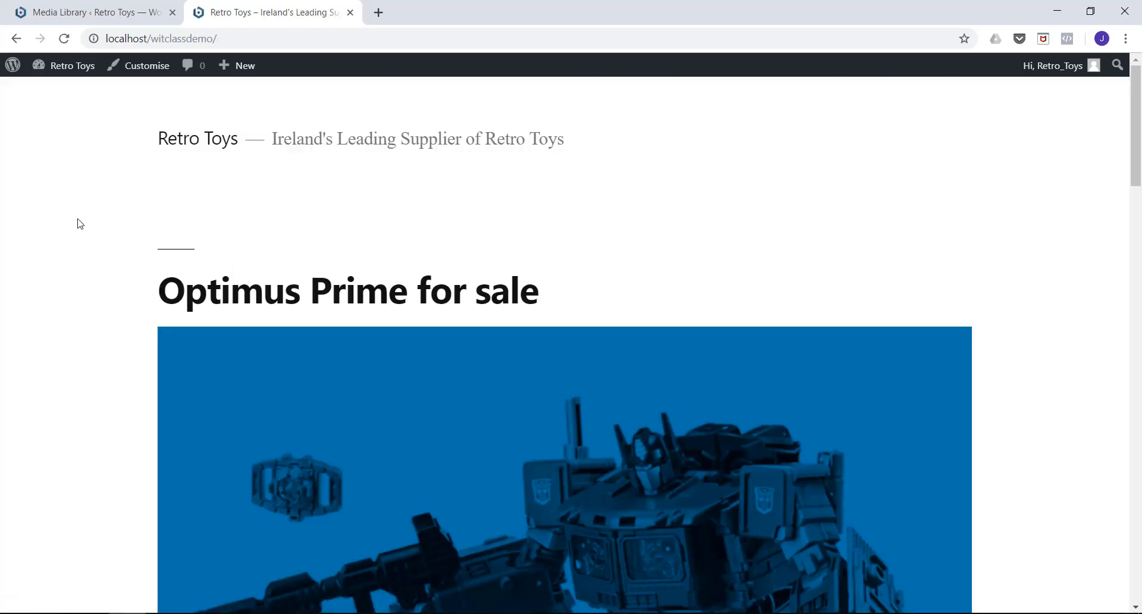
scroll(364, 219, "down", 20)
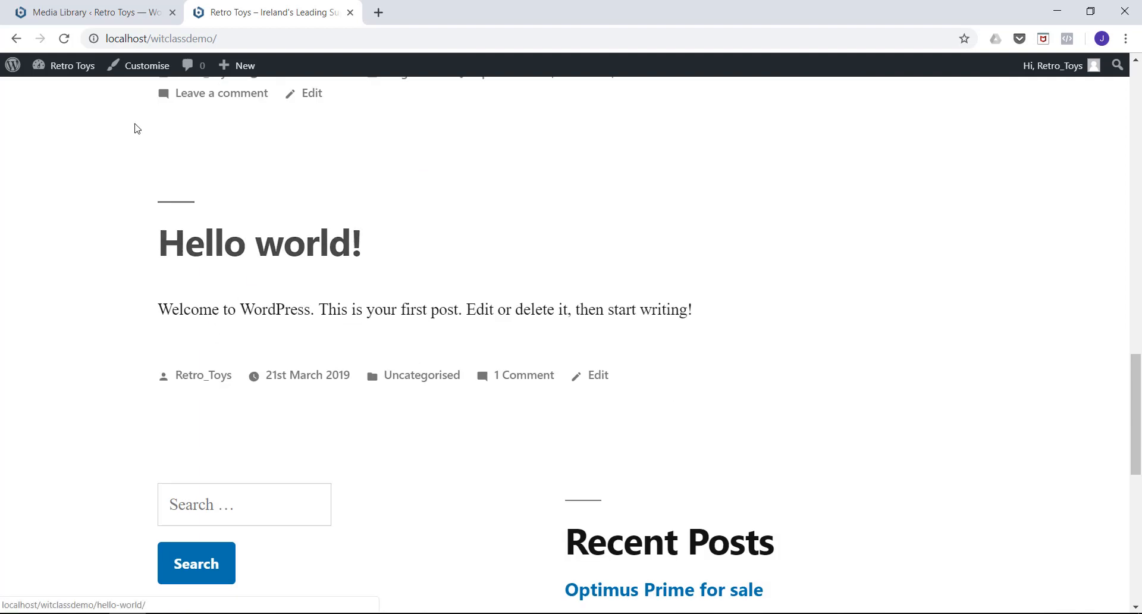
Return to the site administration and publish a new blank page titled "Home".
left_click(81, 20)
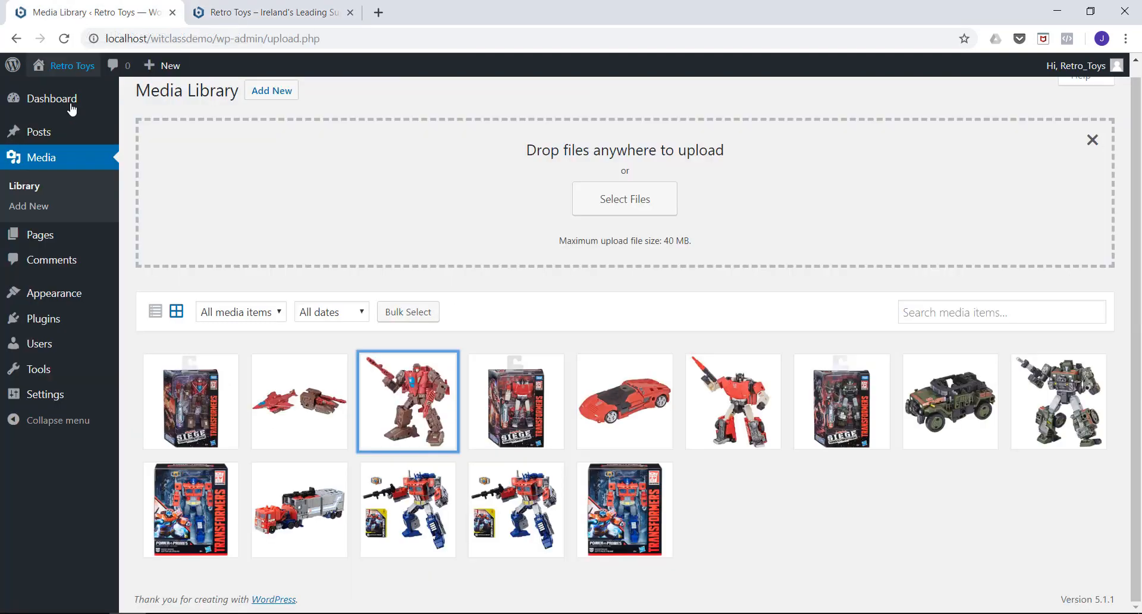
mouse_move(28, 238)
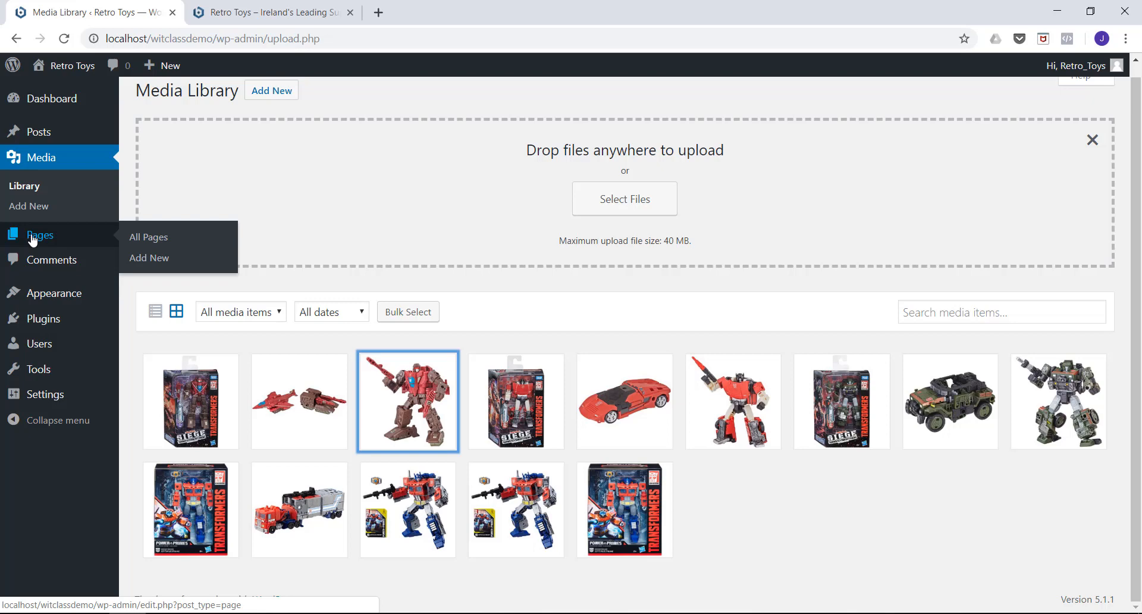
left_click(41, 237)
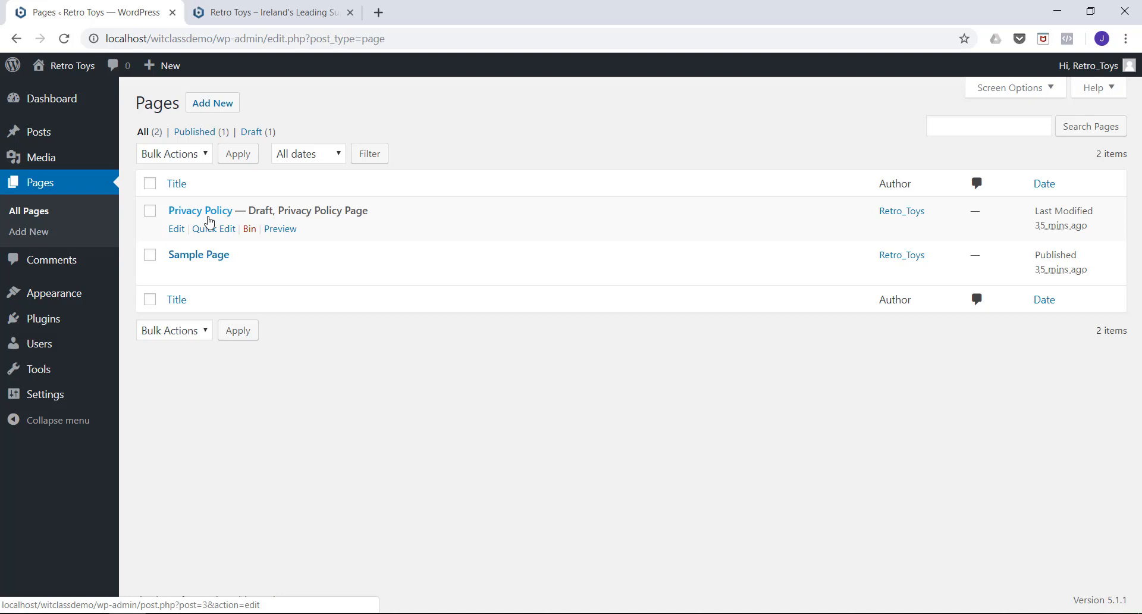
left_click(211, 110)
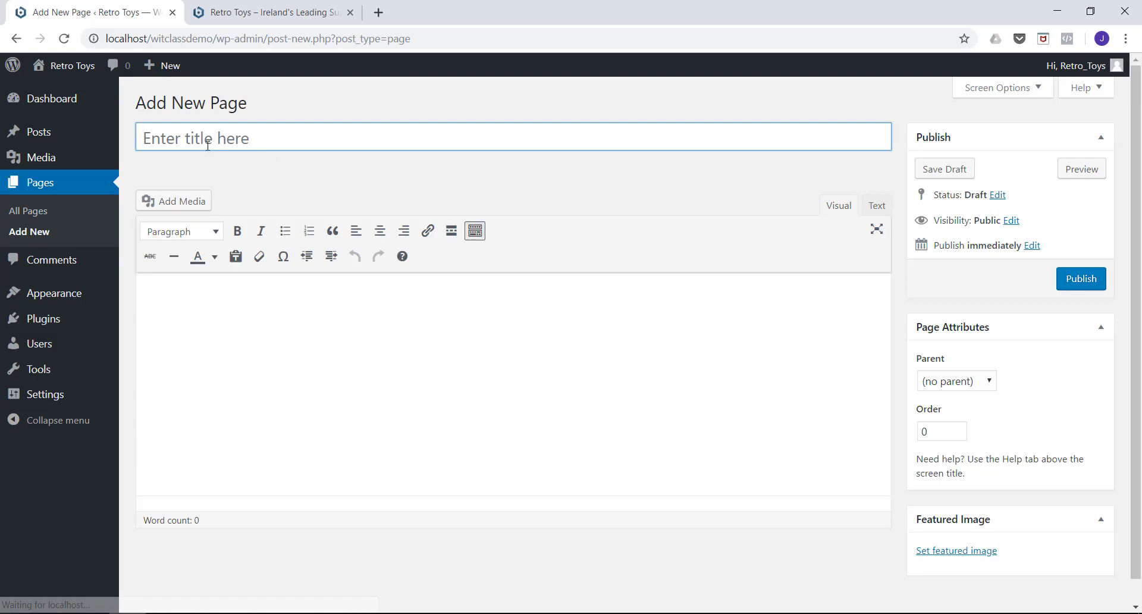
left_click(208, 145)
type("Home")
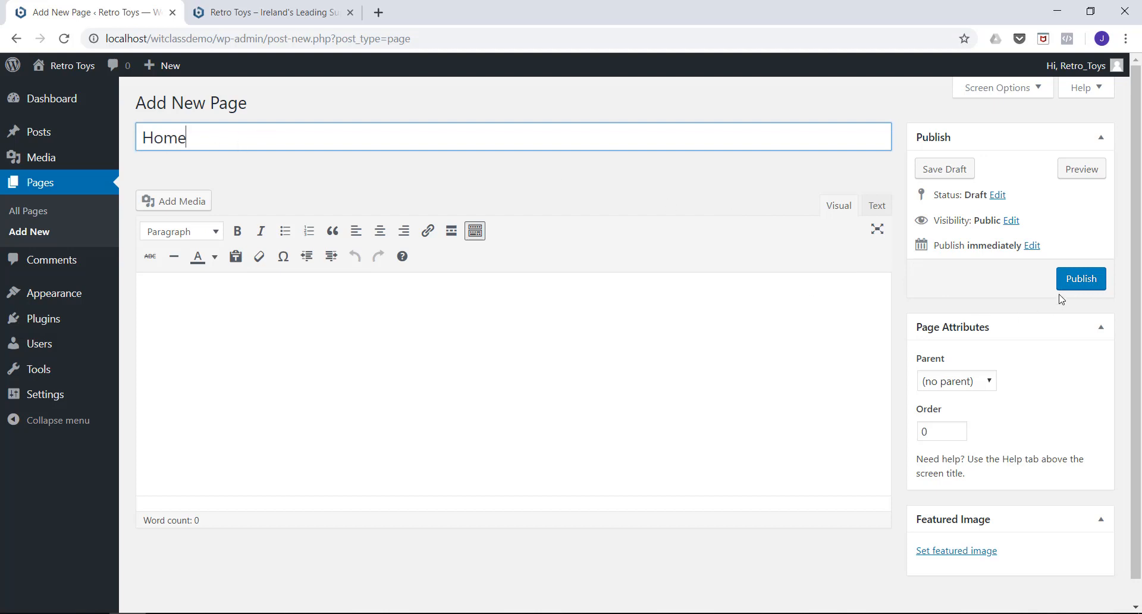
left_click(1071, 281)
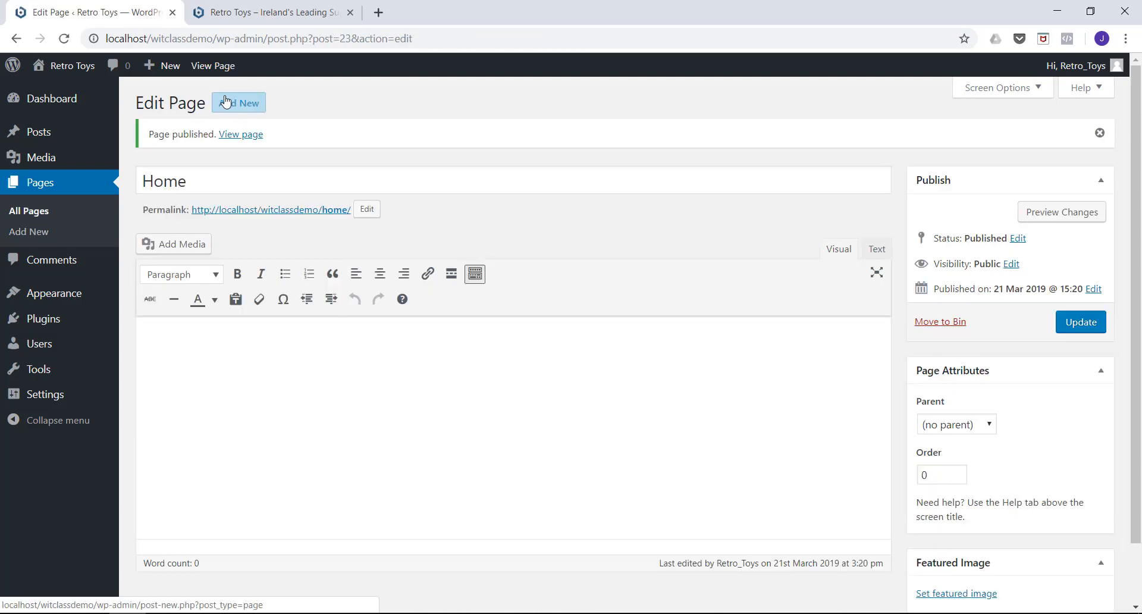
Add another blank page titled "About" and publish it.
left_click(236, 104)
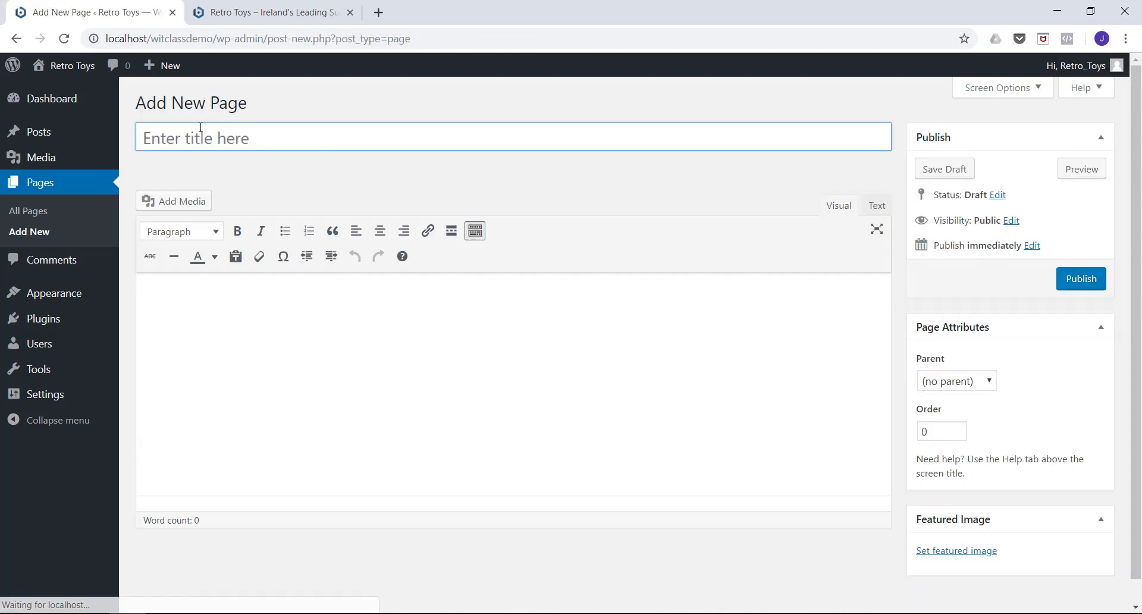
type("About")
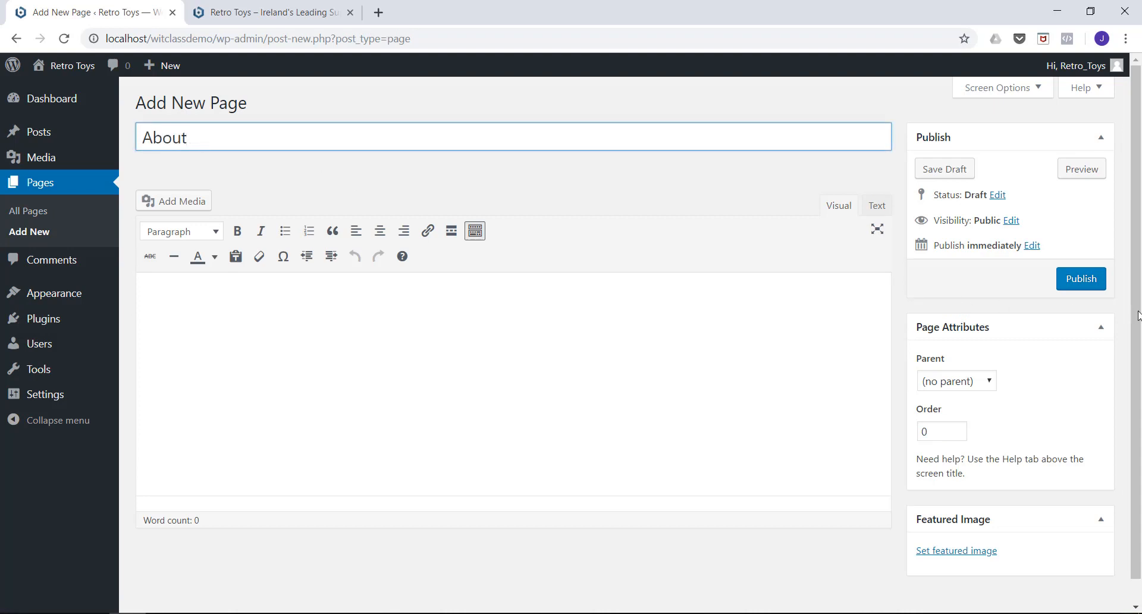
left_click(1069, 278)
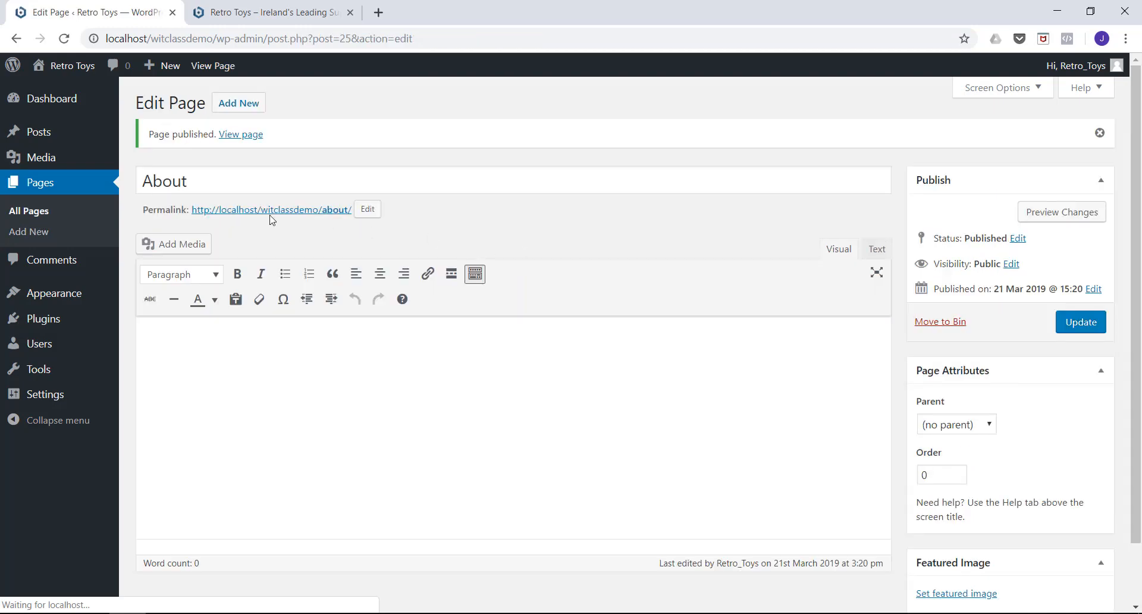
Create a blank page titled "Blog" and publish it.
left_click(230, 115)
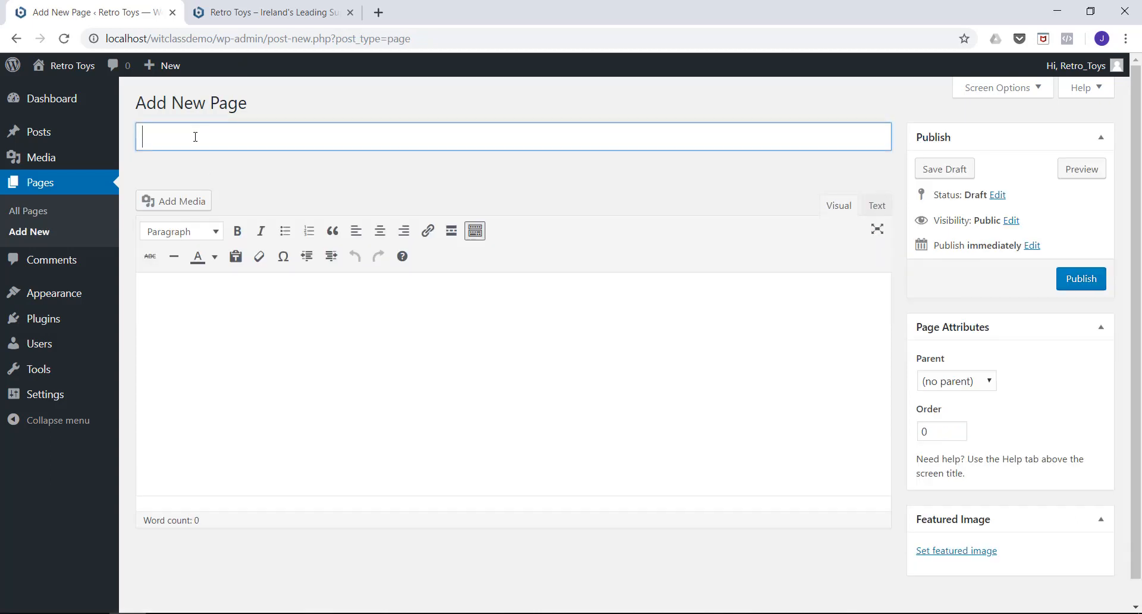
type("Blog")
left_click(1073, 287)
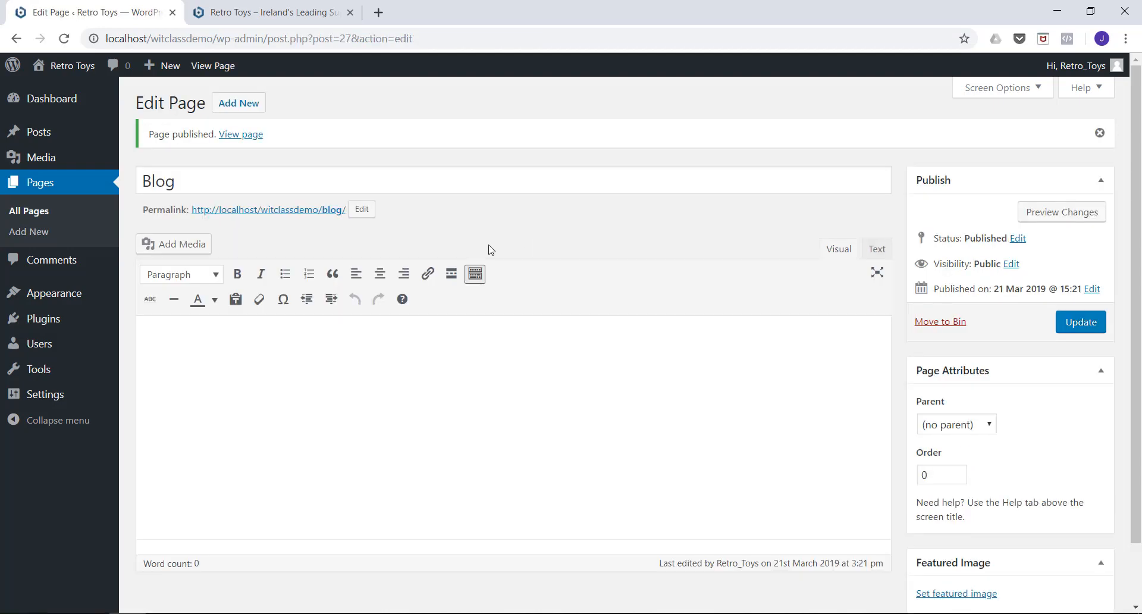
Create a blank page titled "Contact" with no parent and publish it.
left_click(239, 103)
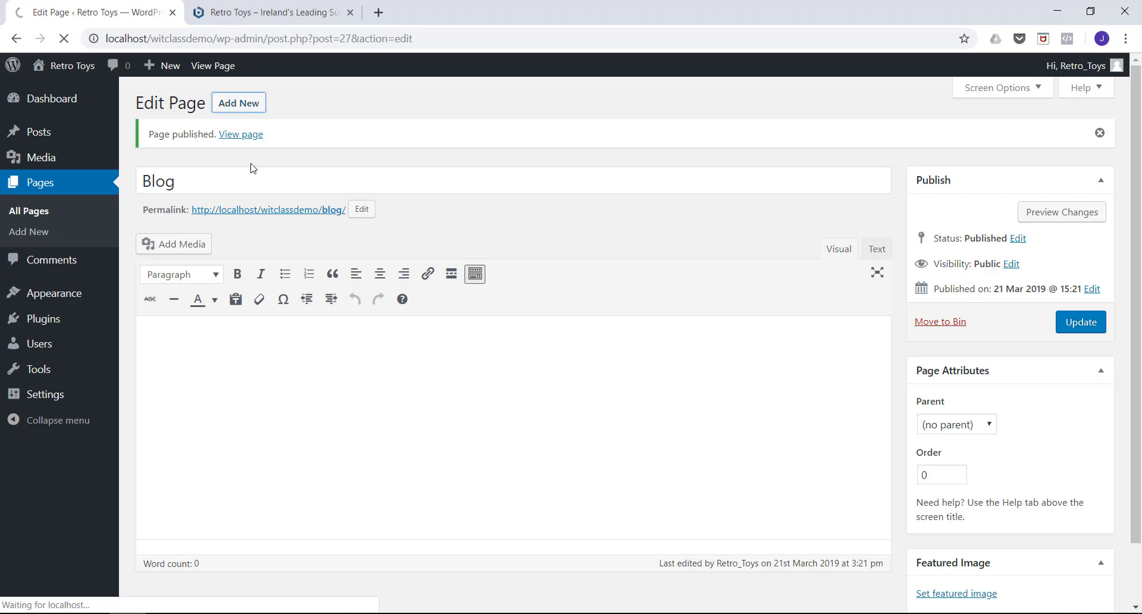
left_click(206, 135)
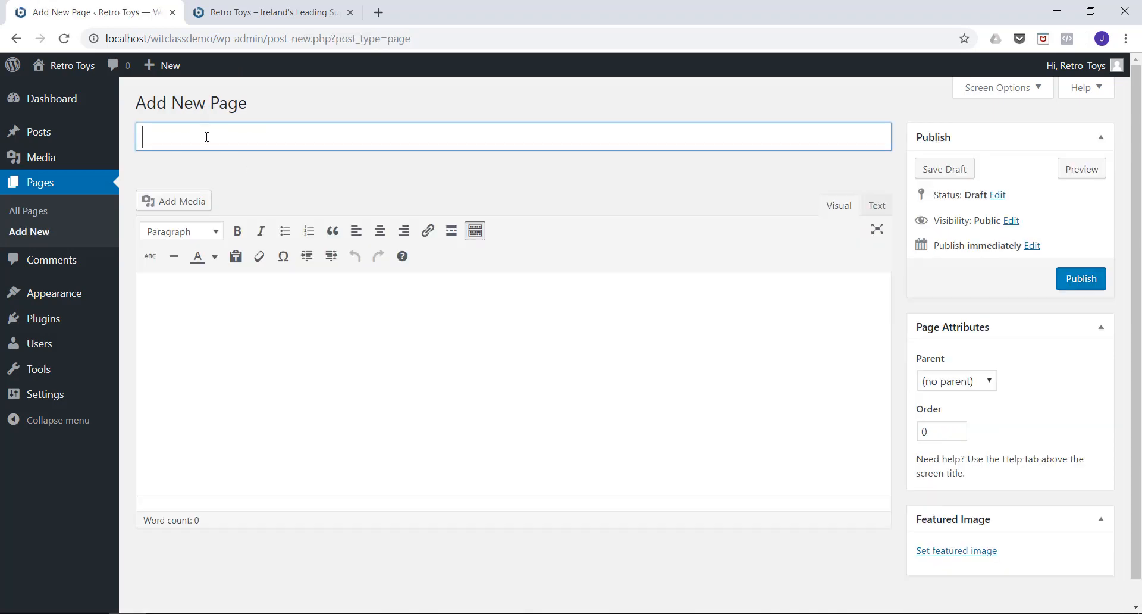
type("Contact")
left_click(1074, 281)
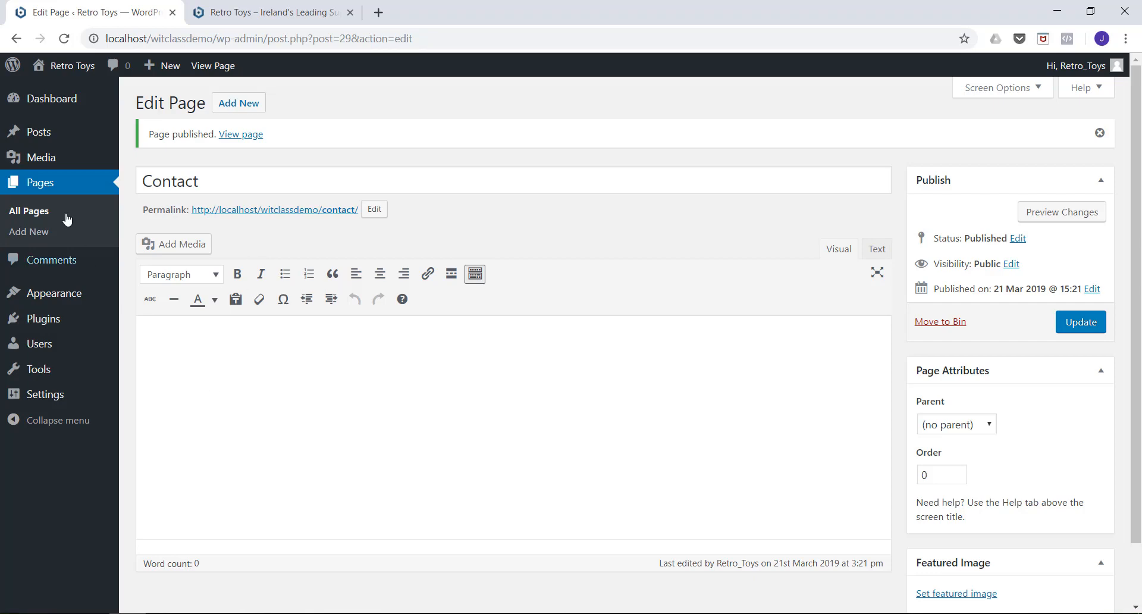
List all the site's pages, and reload the live Retro Toys homepage to examine what it displays.
left_click(45, 185)
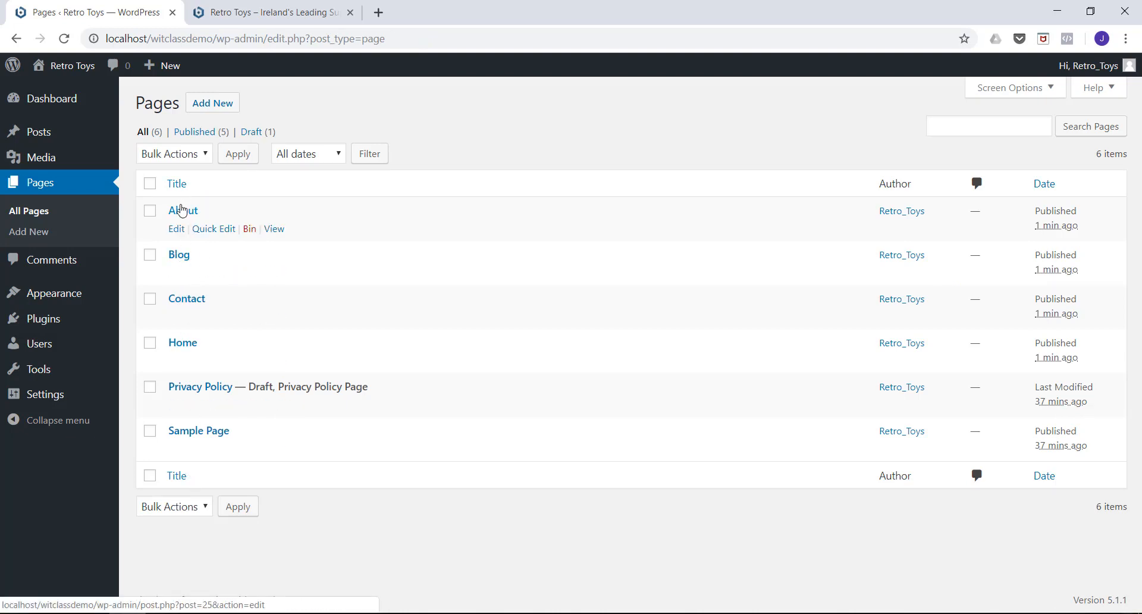
left_click(256, 14)
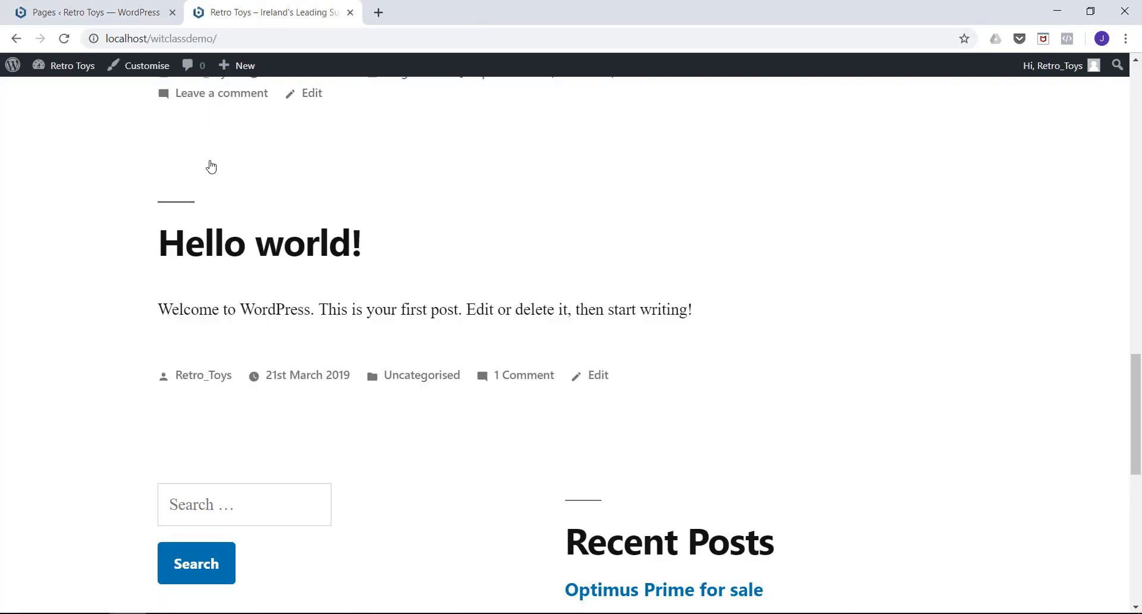
scroll(149, 204, "up", 15)
scroll(149, 204, "up", 4)
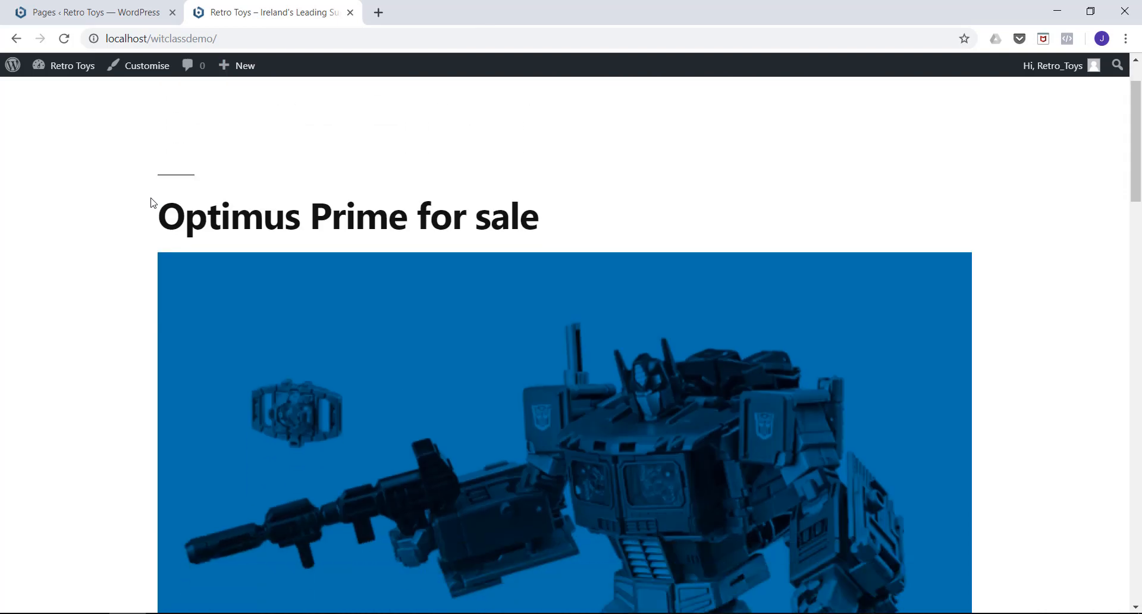
left_click(198, 148)
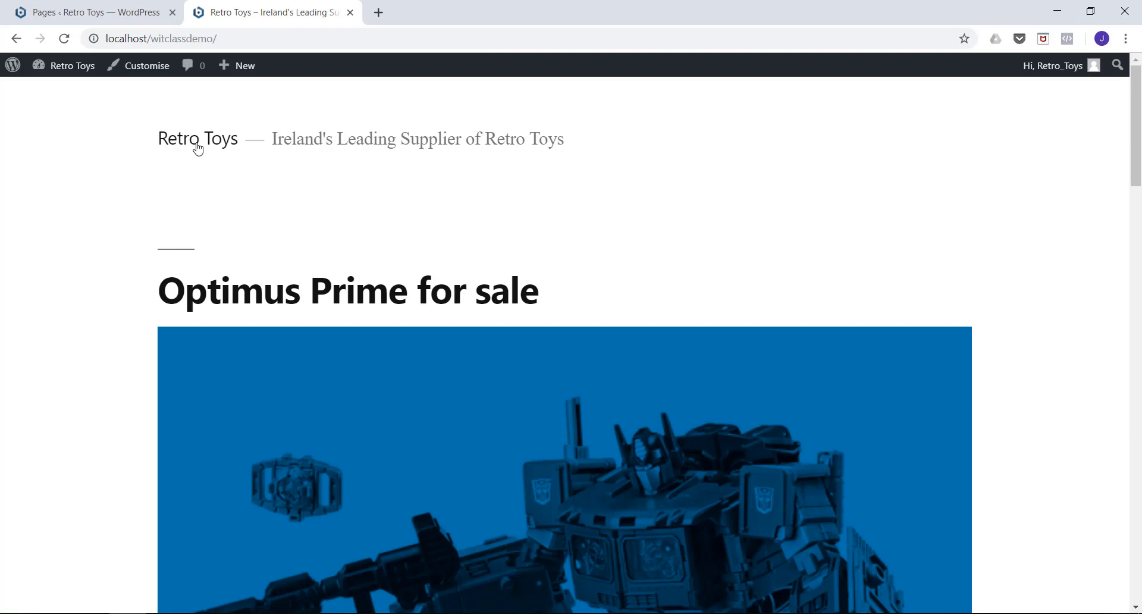
scroll(198, 148, "down", 3)
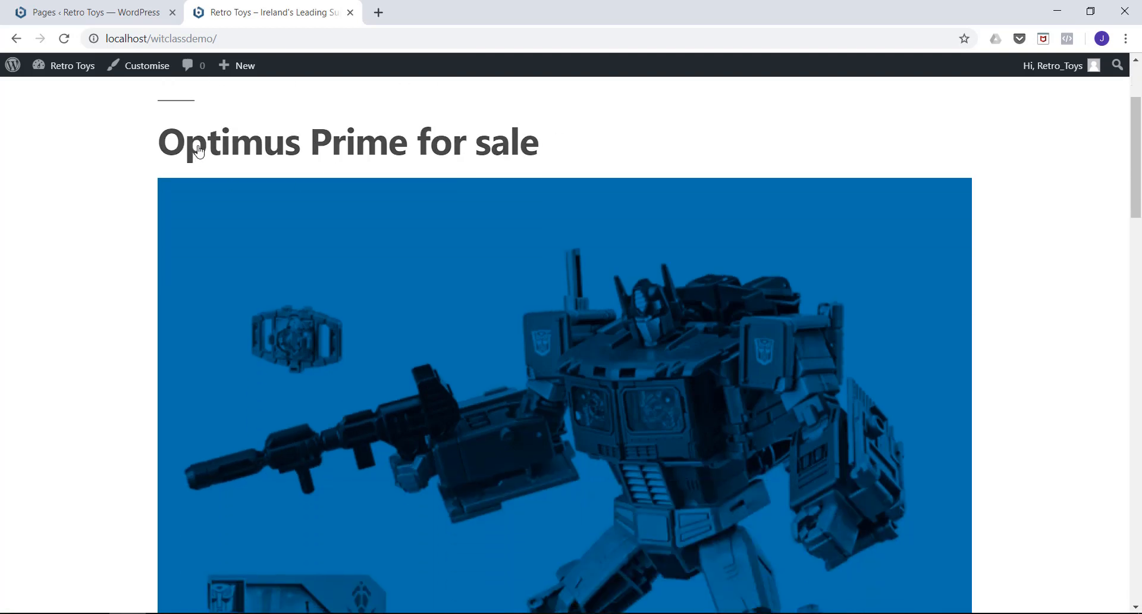
scroll(347, 146, "down", 15)
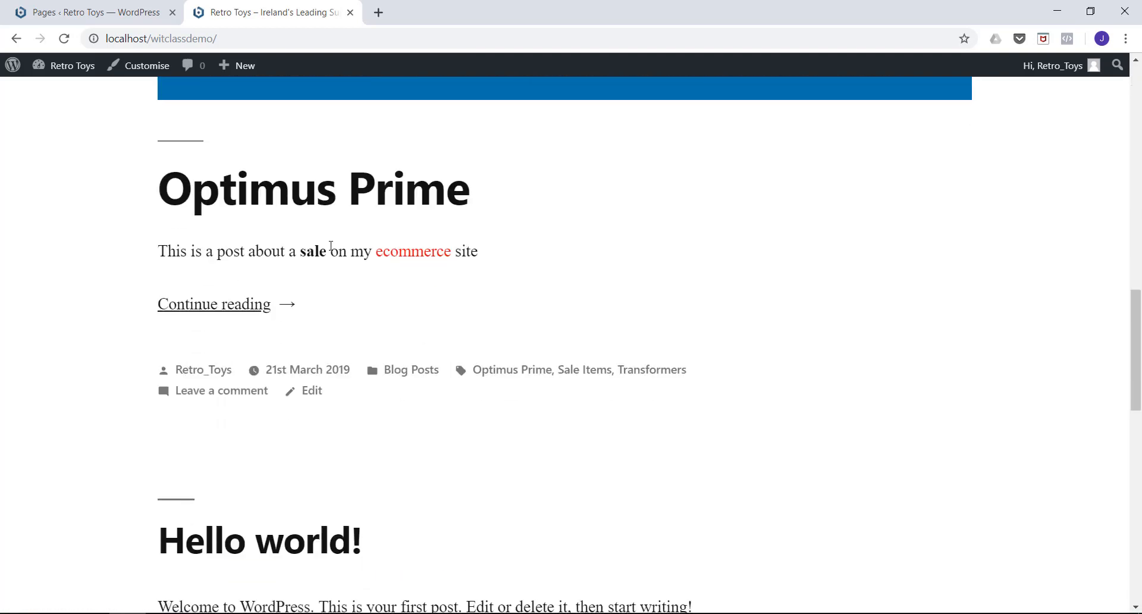
scroll(329, 243, "up", 15)
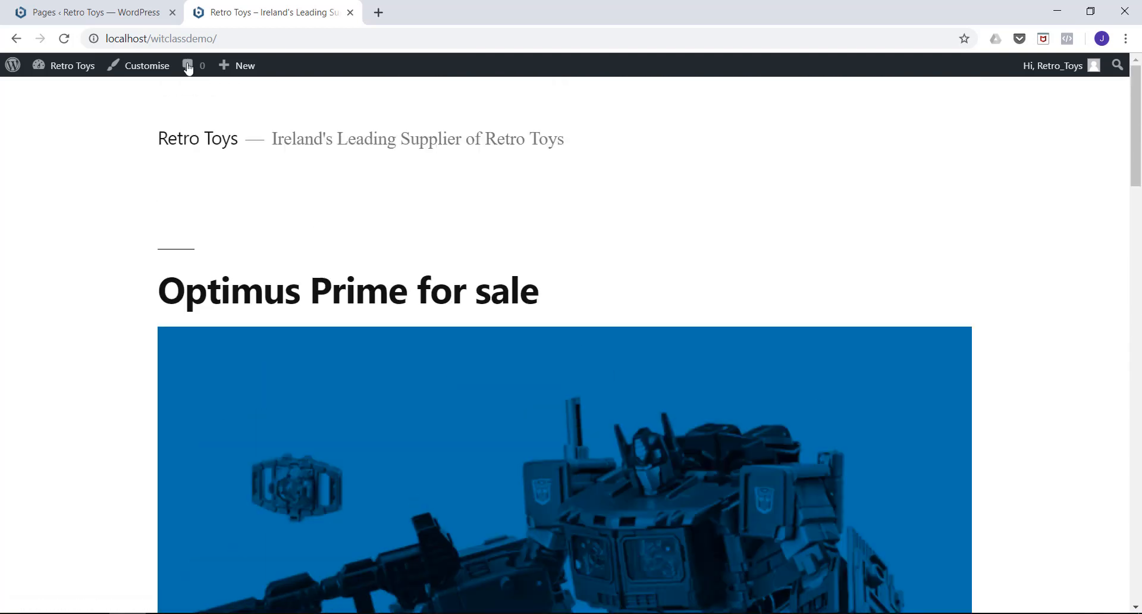
Return to the site administration and, in the Reading settings, make the homepage display a static page, using "Home".
left_click(122, 13)
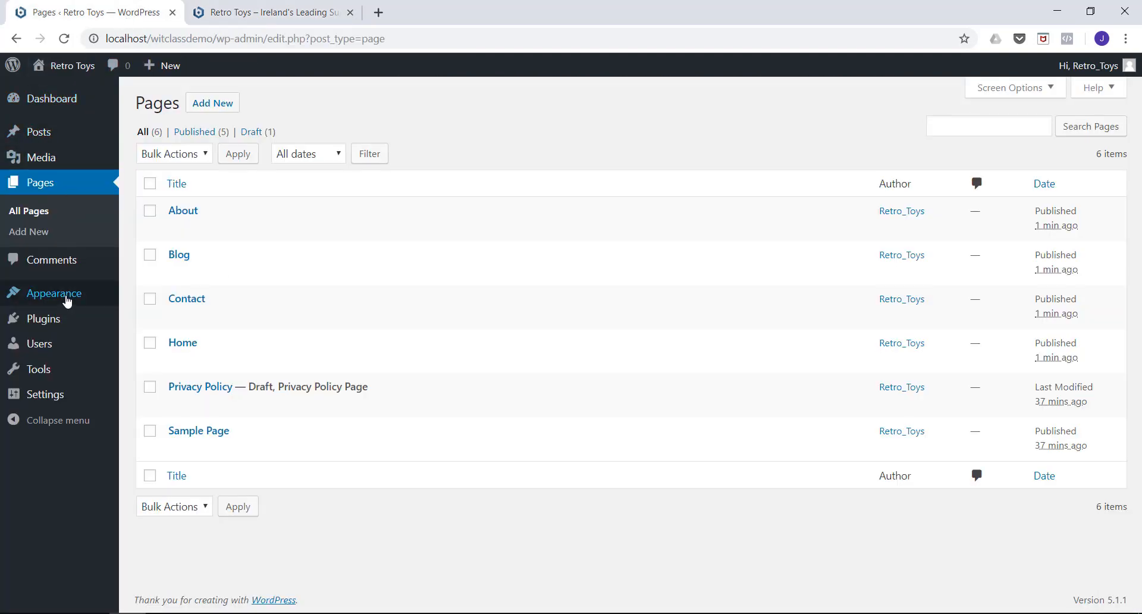
mouse_move(38, 398)
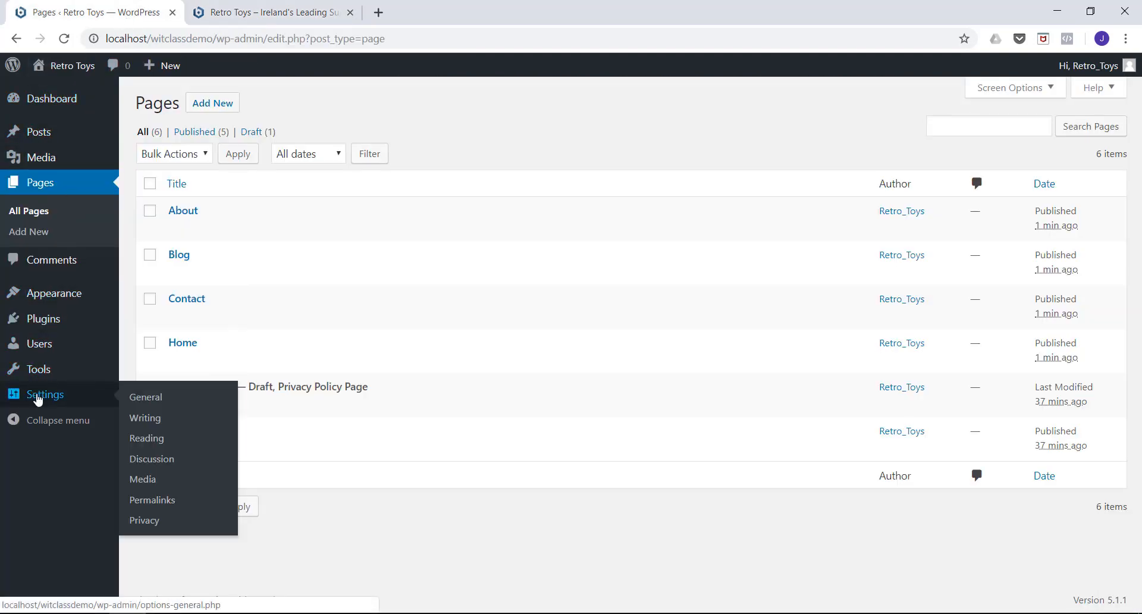
left_click(146, 443)
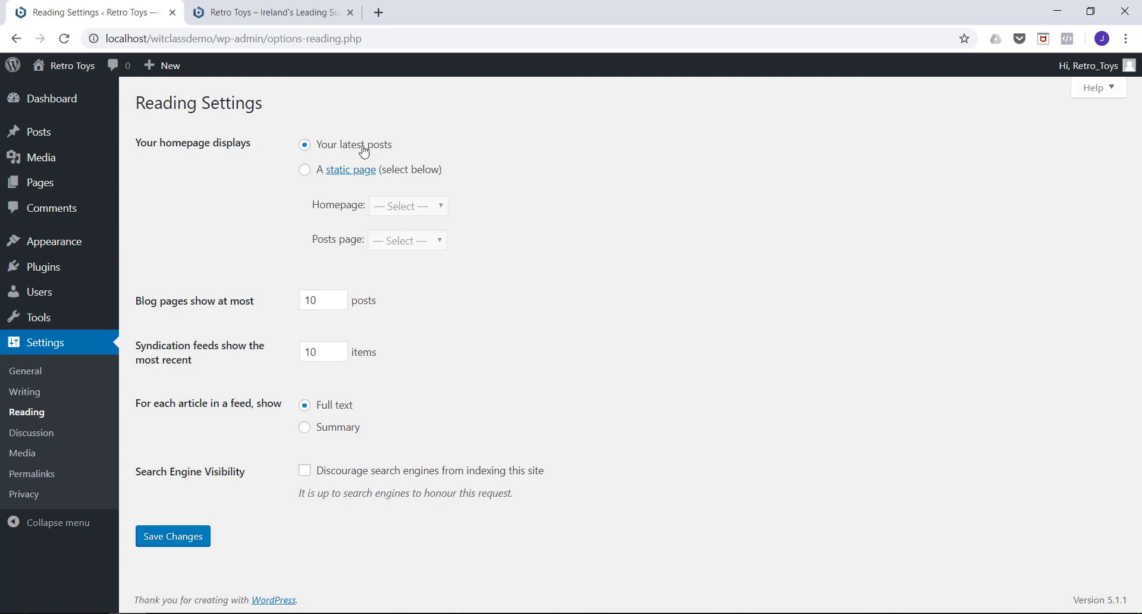
left_click(263, 12)
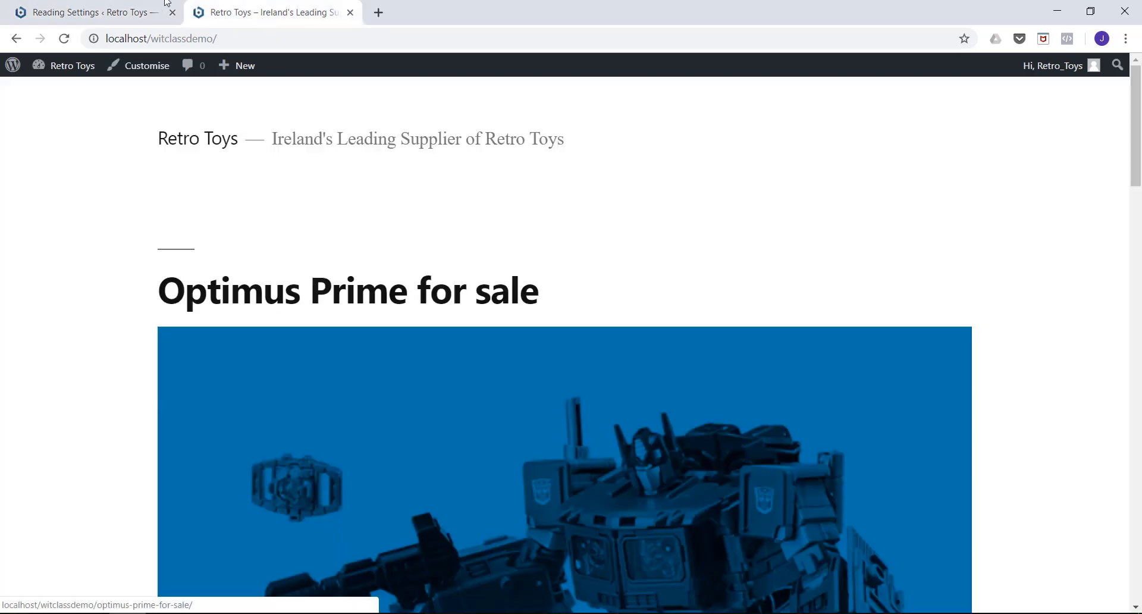
left_click(132, 11)
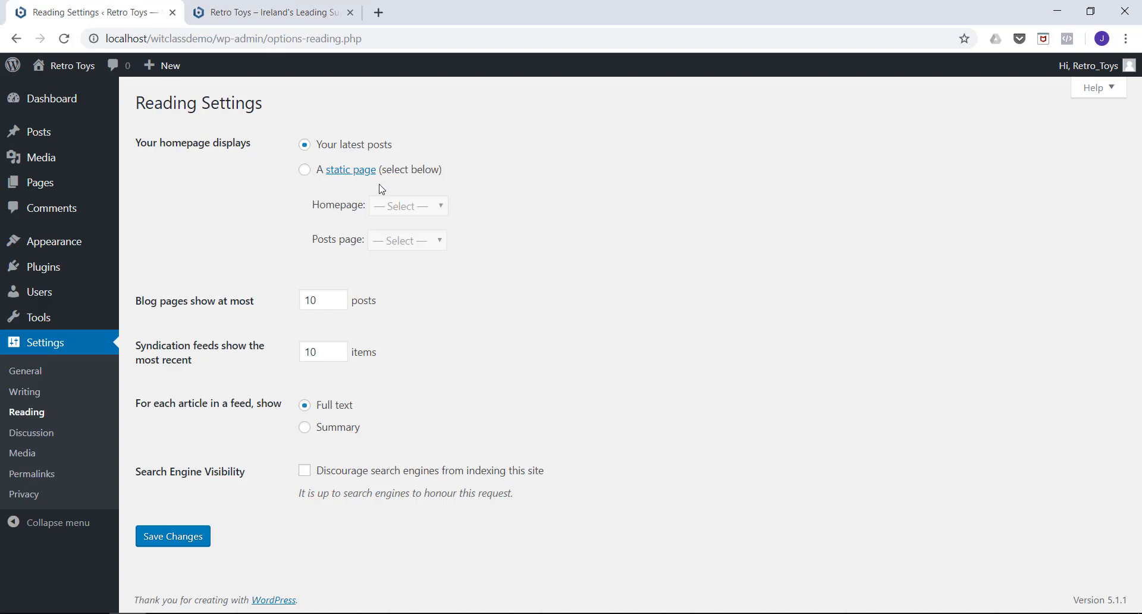
left_click(306, 172)
left_click(435, 208)
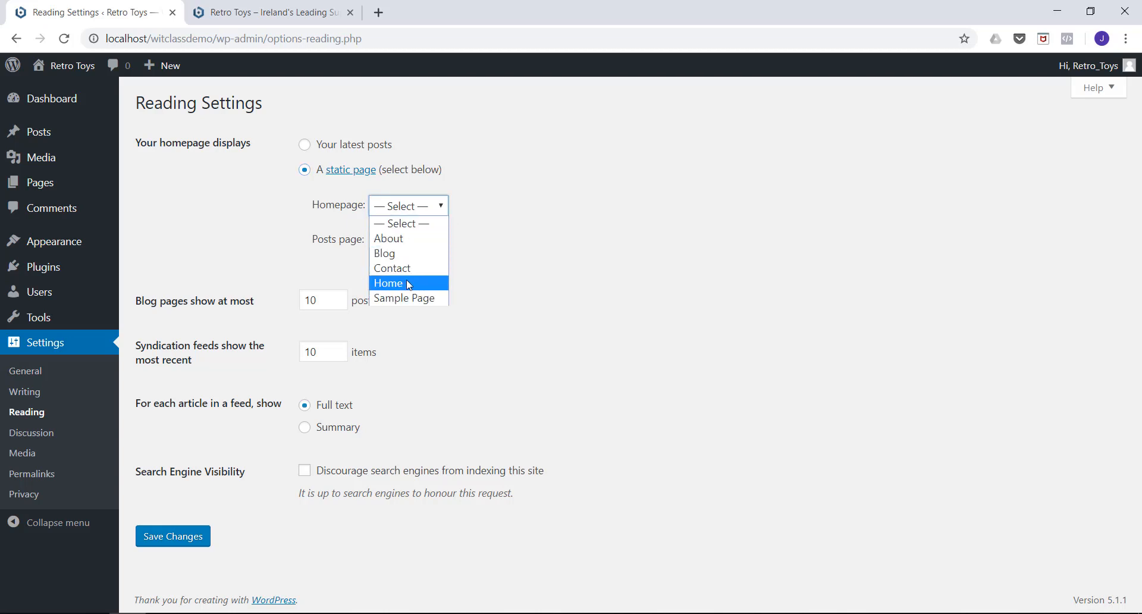
left_click(388, 285)
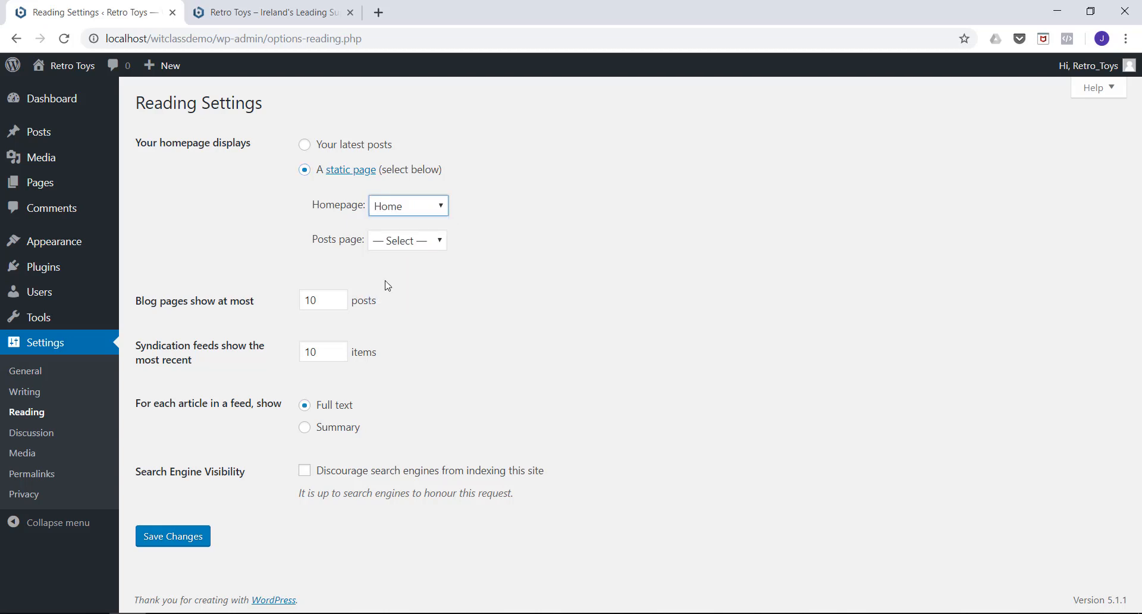
Set the posts page to "Blog" and save the Reading settings.
left_click(423, 247)
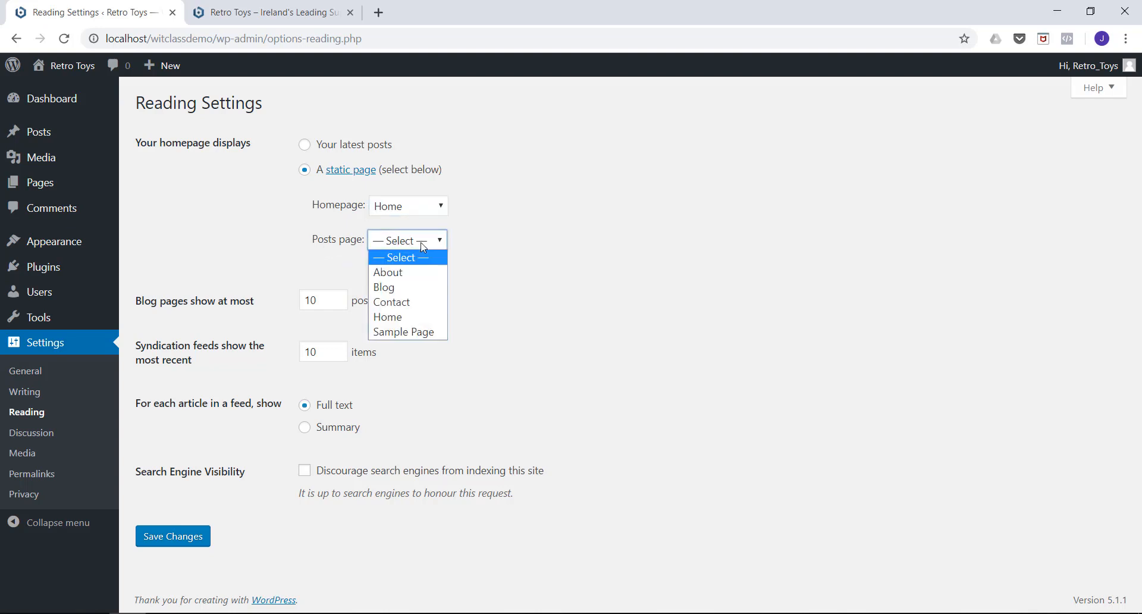
left_click(395, 290)
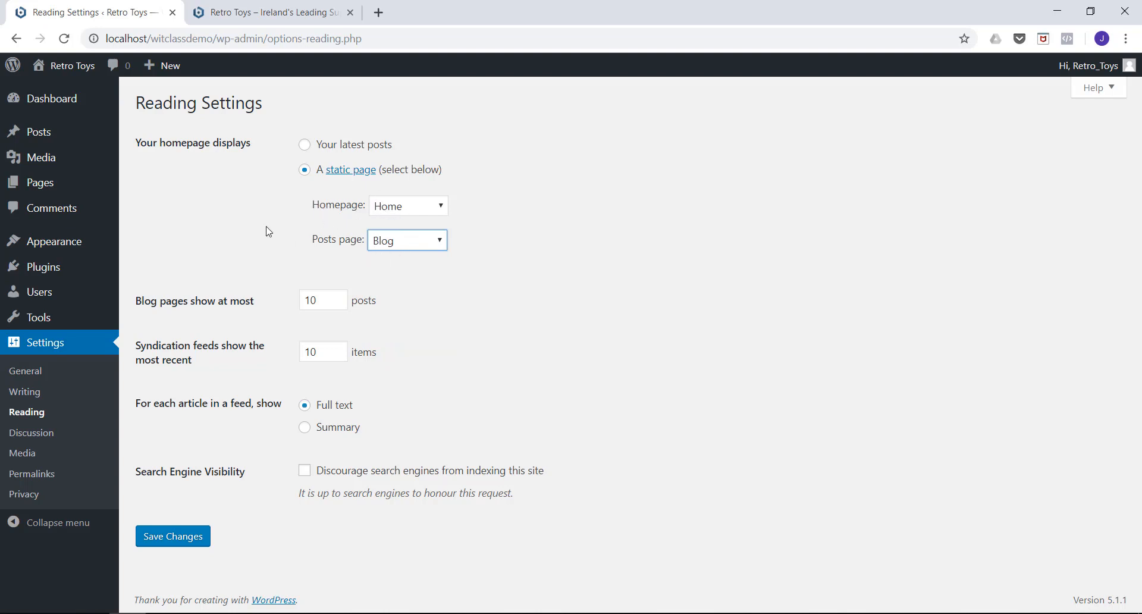
left_click(189, 541)
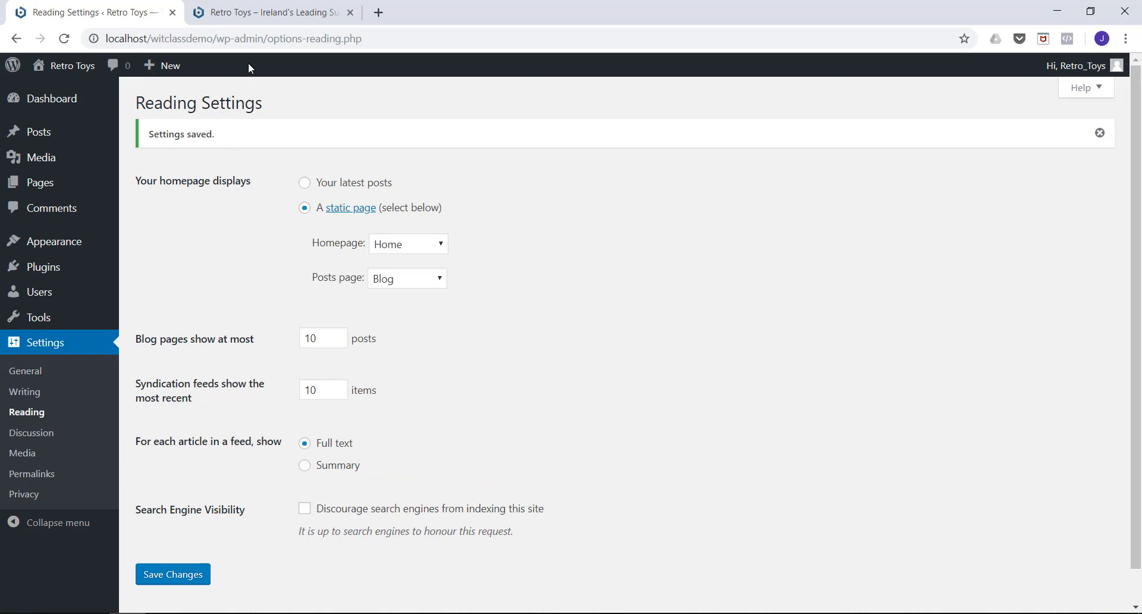
Reload the live site's homepage and examine its content from the header down to the footer.
left_click(238, 13)
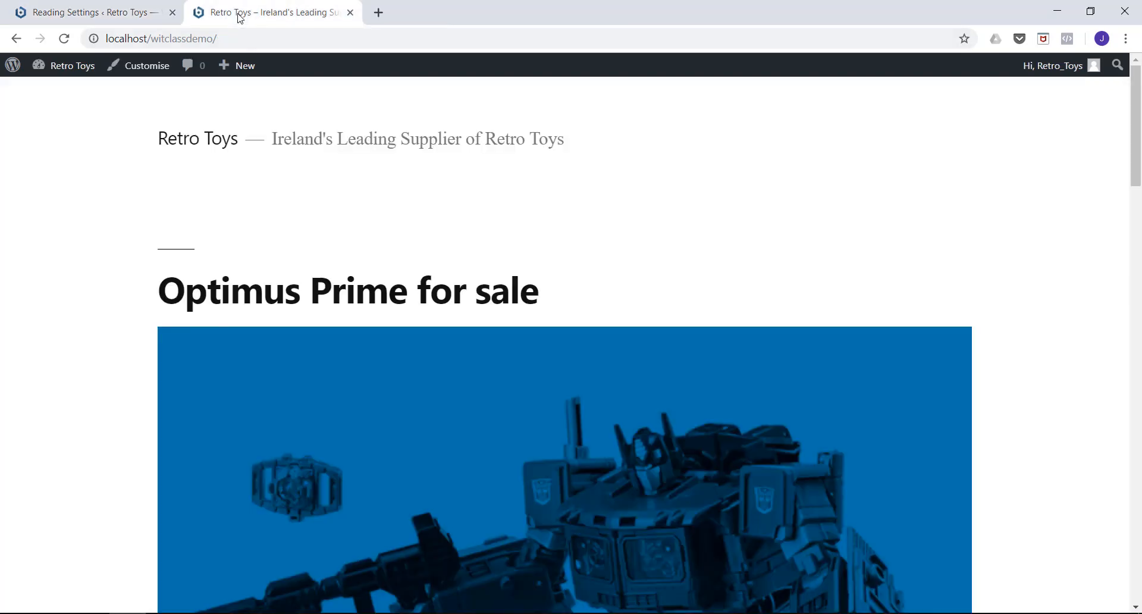
left_click(191, 143)
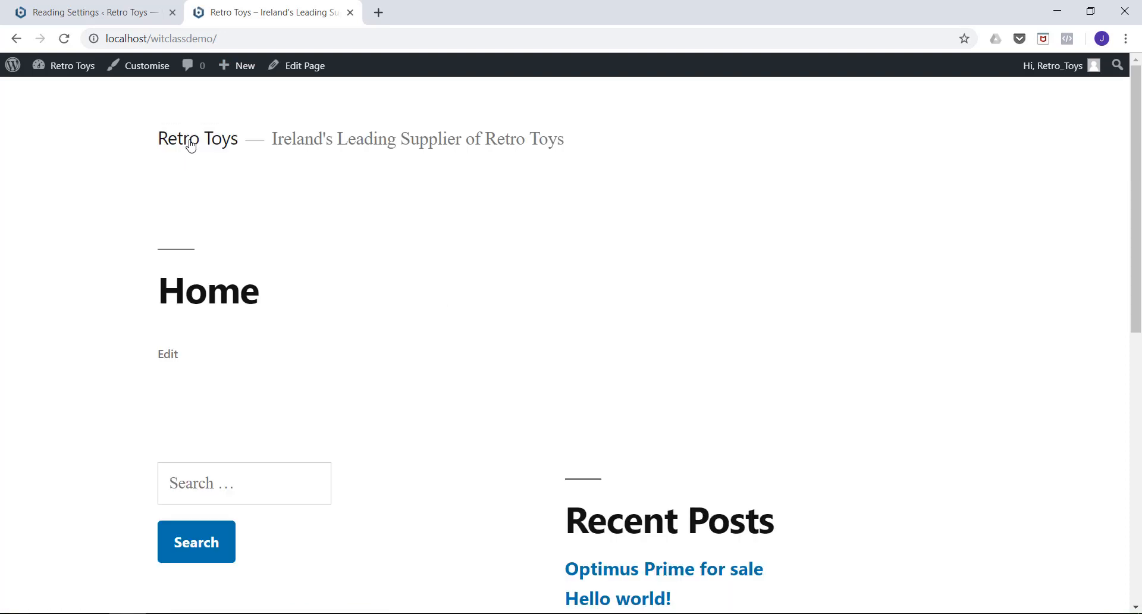
scroll(191, 145, "down", 1)
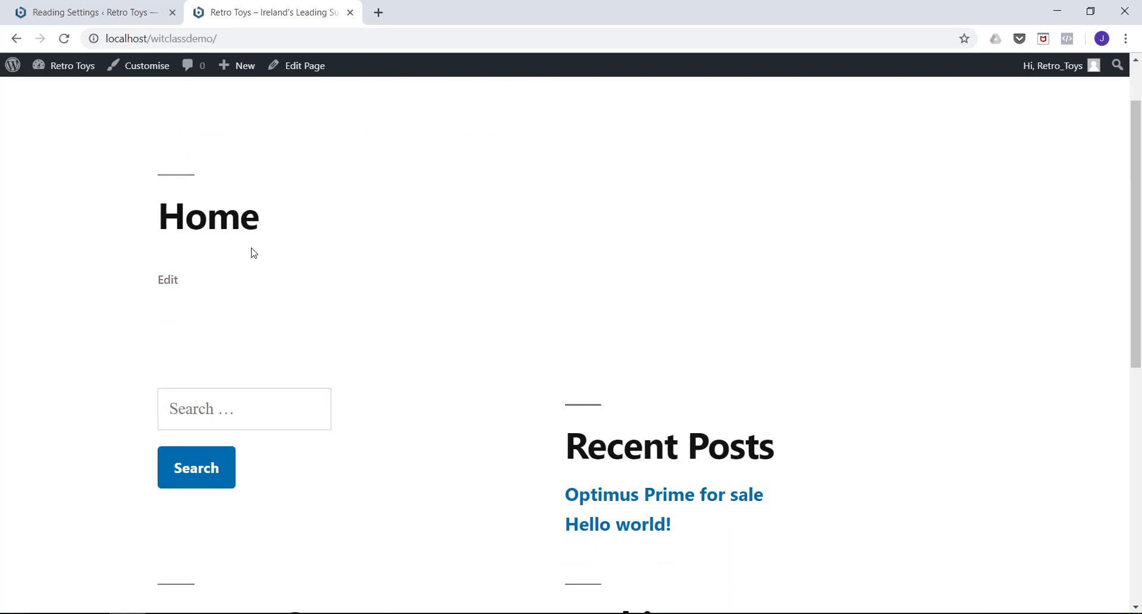
scroll(262, 279, "down", 6)
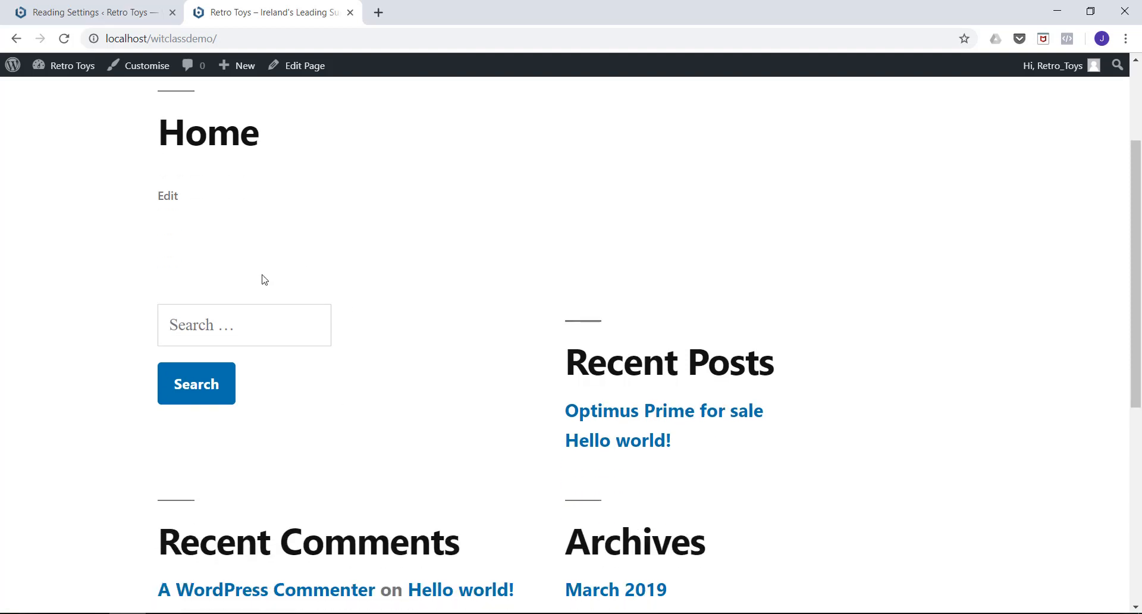
scroll(265, 279, "up", 8)
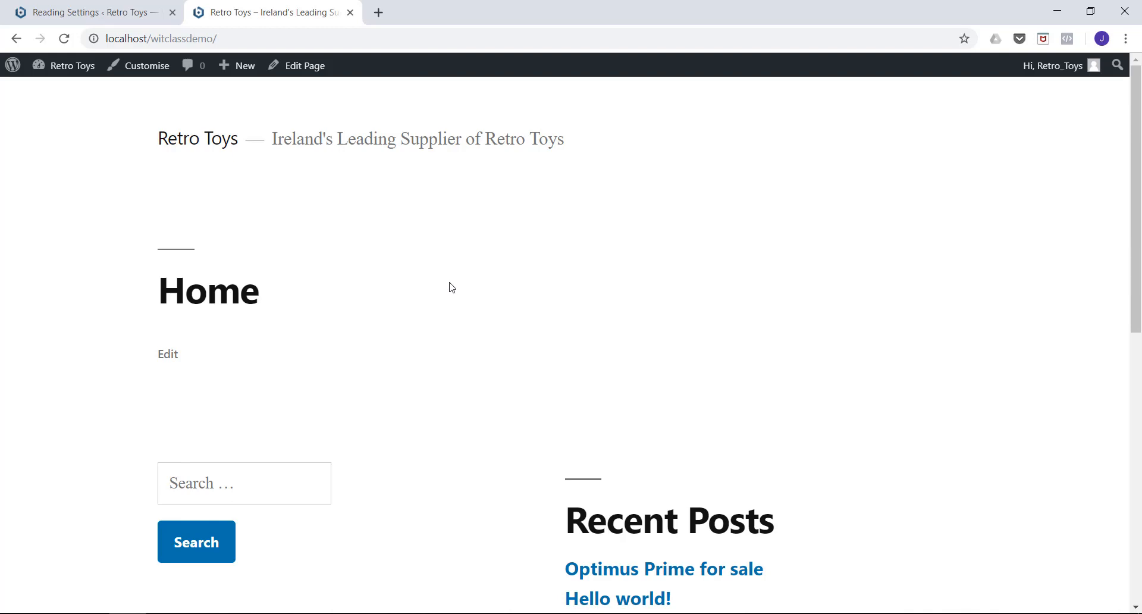
scroll(329, 226, "down", 7)
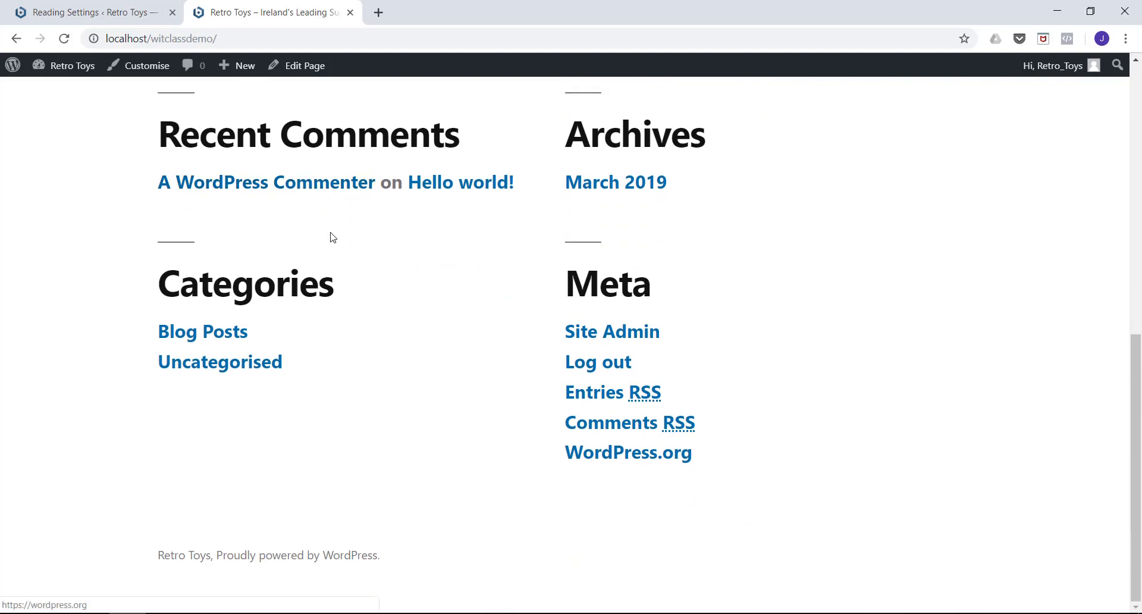
scroll(331, 237, "up", 7)
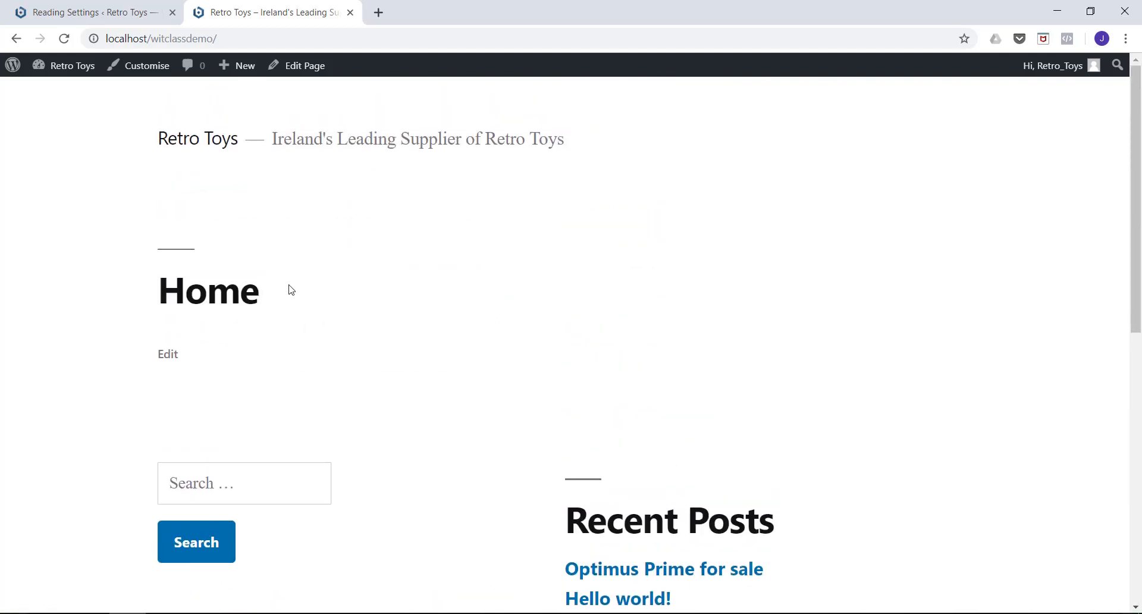
Return to the site administration and create a new navigation menu named "main_nav".
left_click(131, 17)
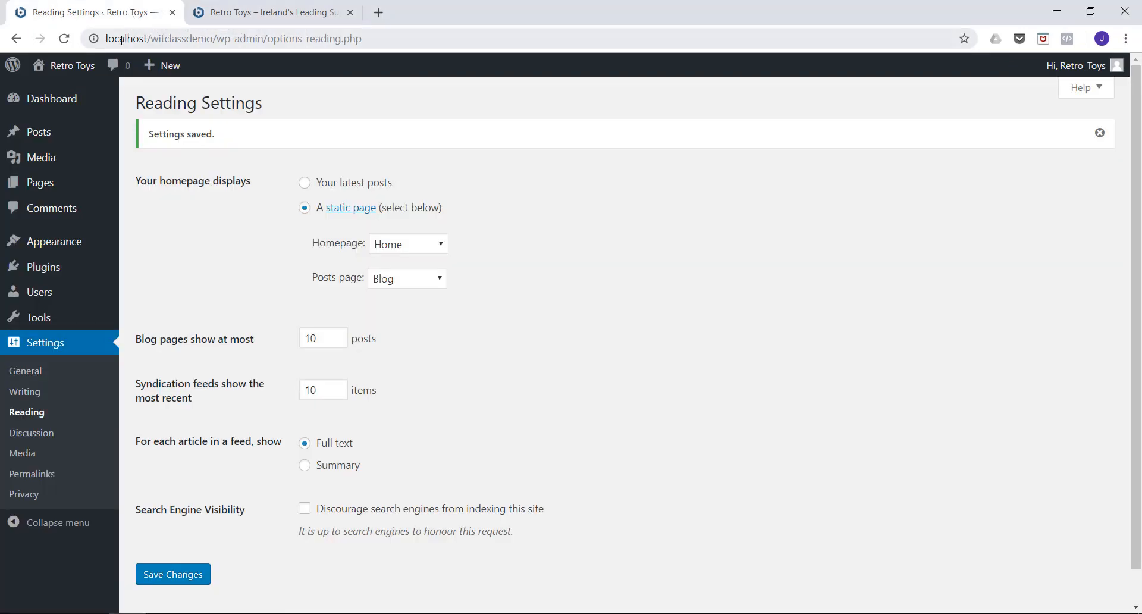
mouse_move(37, 248)
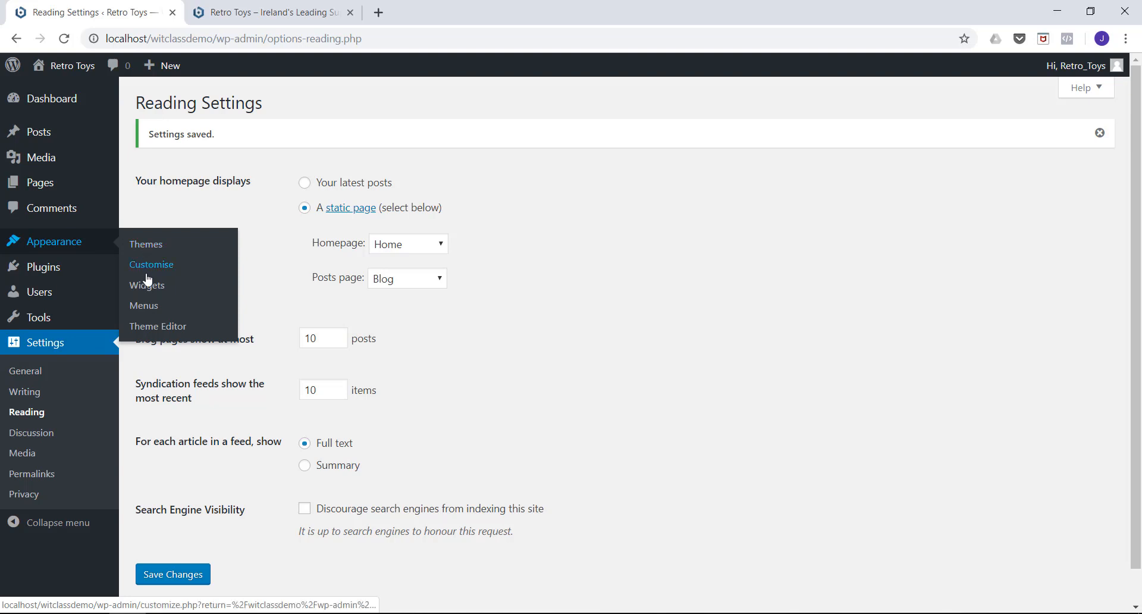
left_click(141, 312)
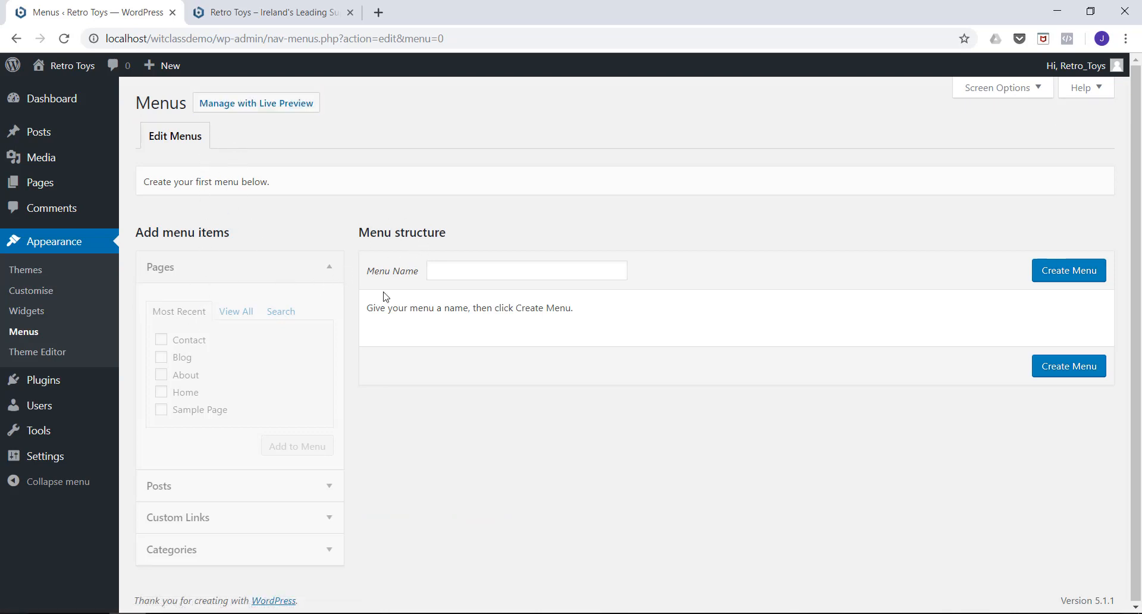
left_click(456, 272)
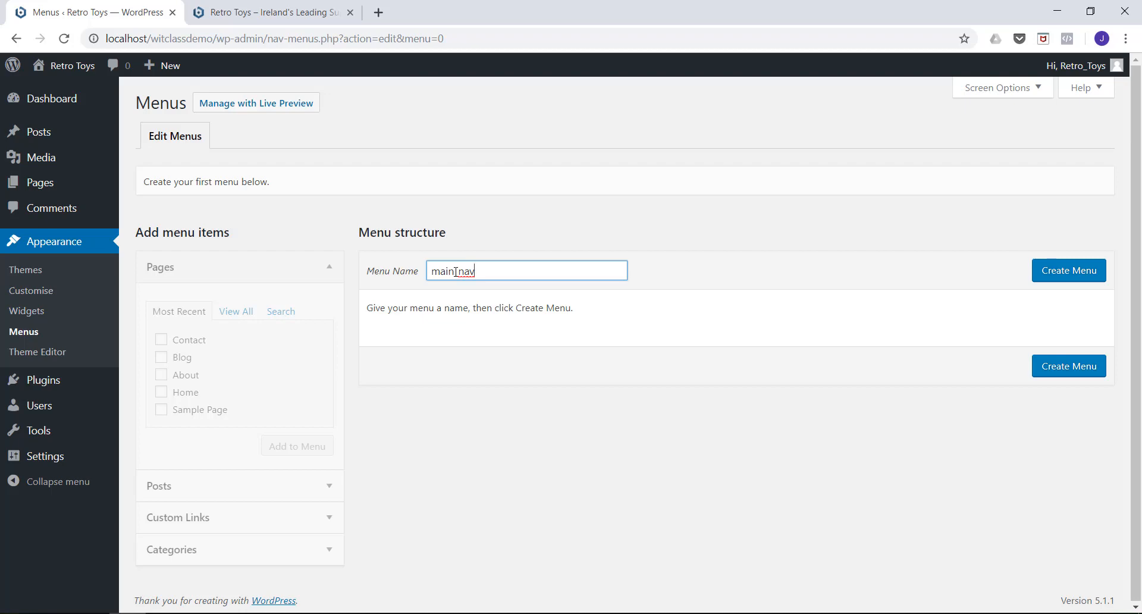
left_click(1056, 278)
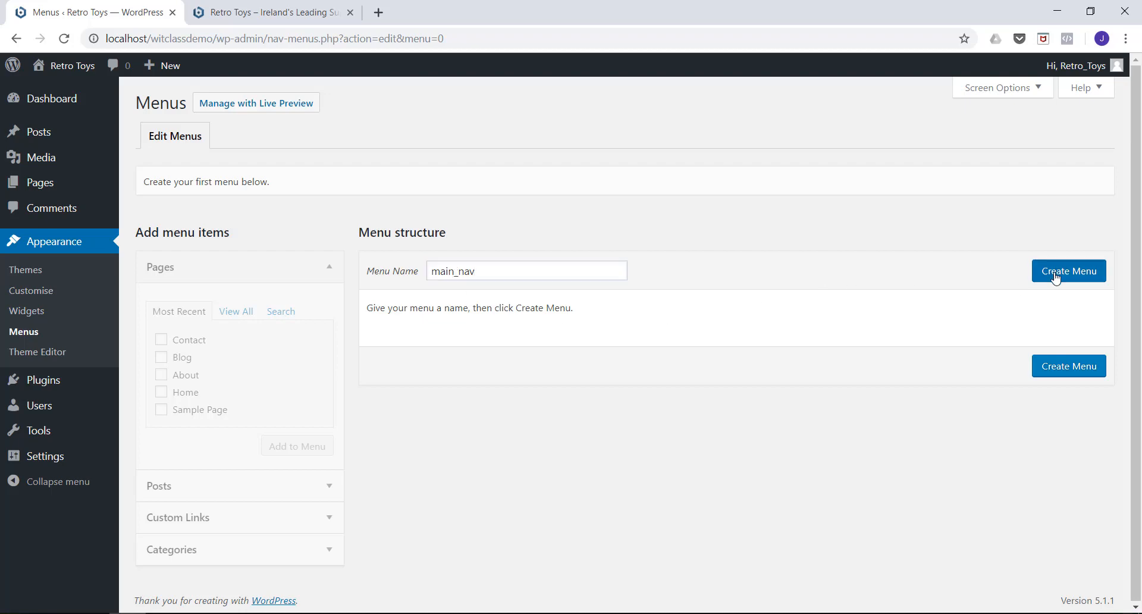
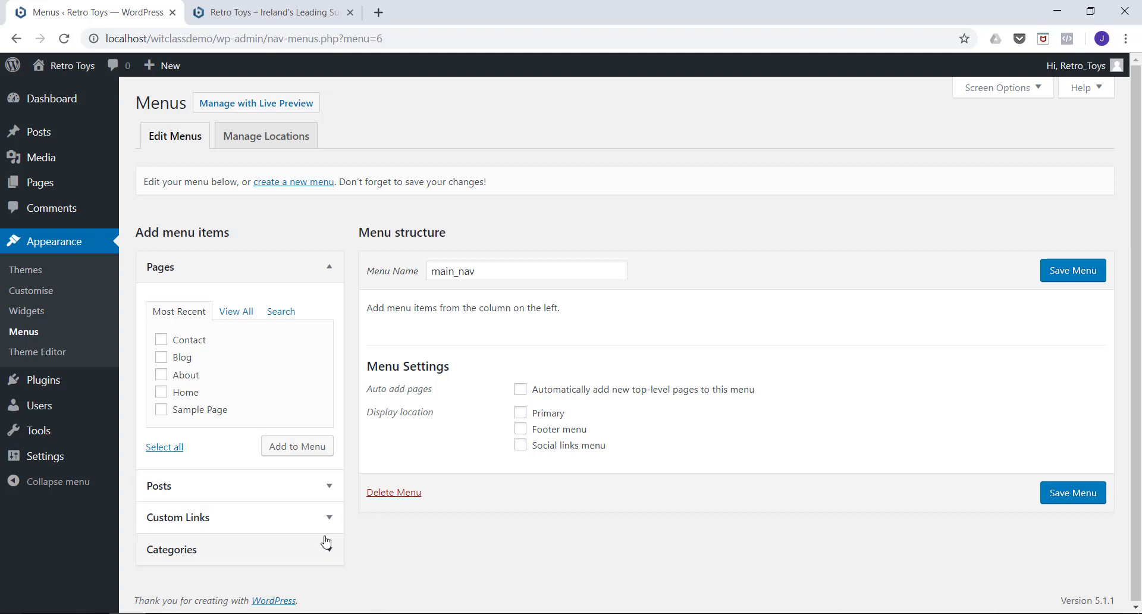
Add the Home, About, Blog and Contact pages to the main_nav menu, using the first Home entry in the full page list.
left_click(325, 493)
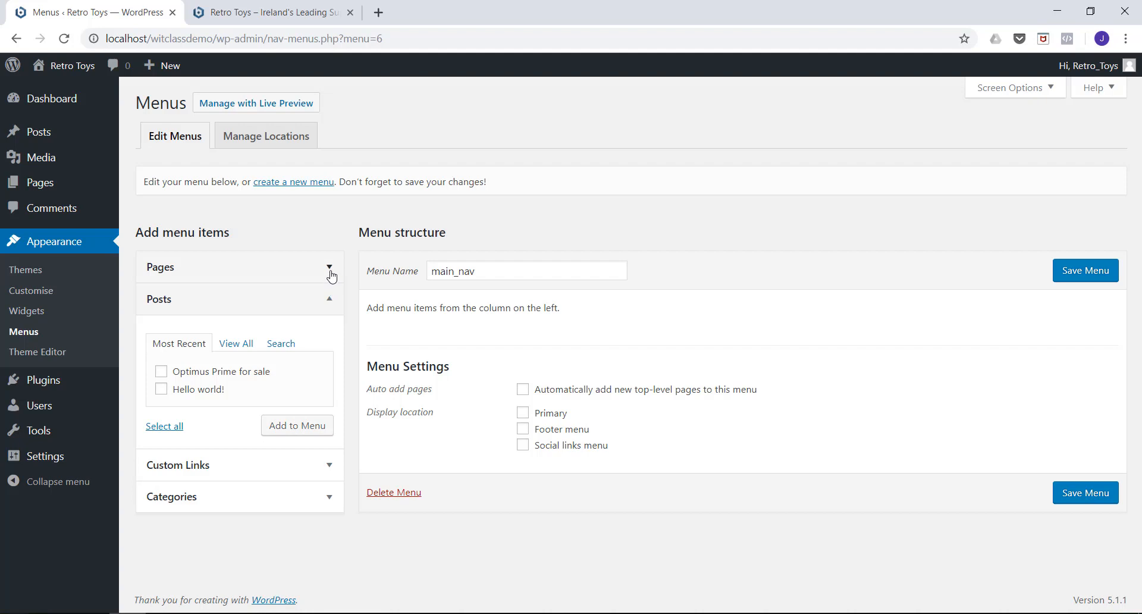
left_click(329, 268)
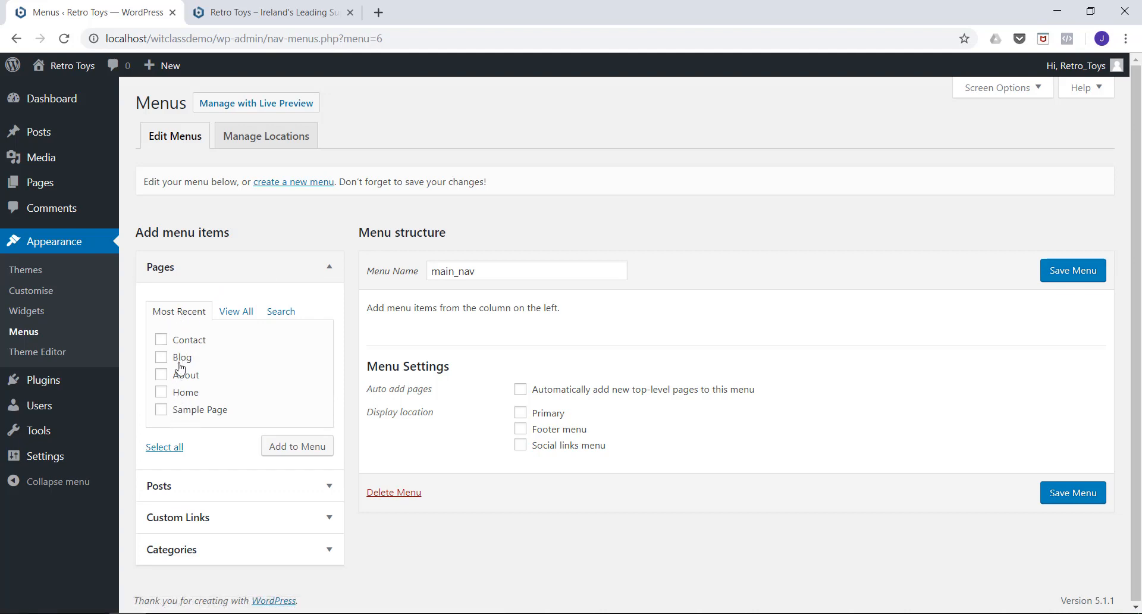
left_click(234, 315)
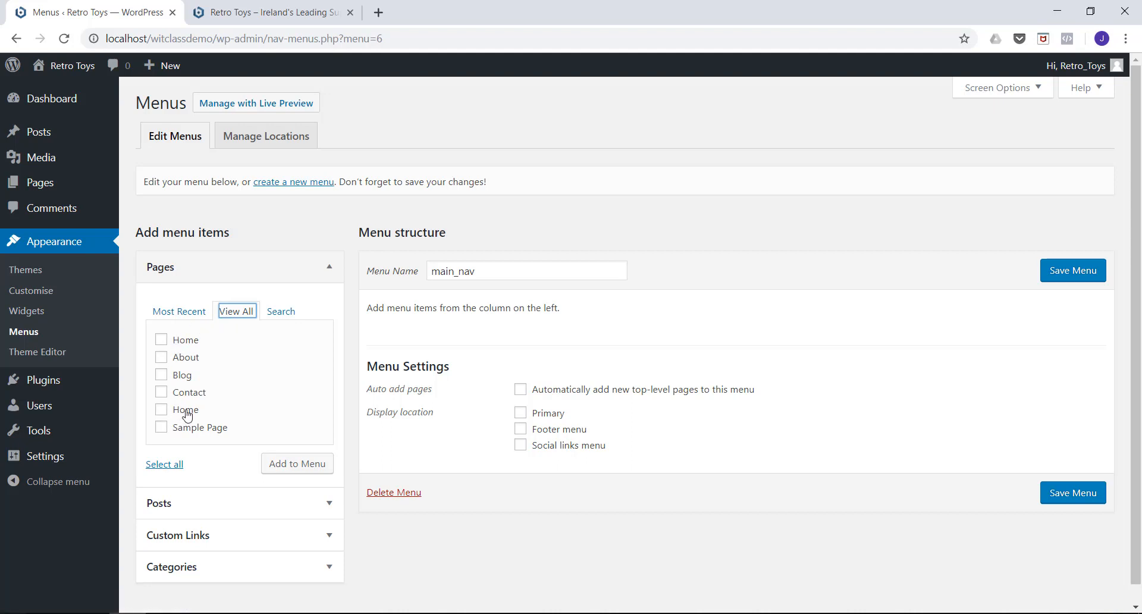
left_click(163, 342)
left_click(162, 358)
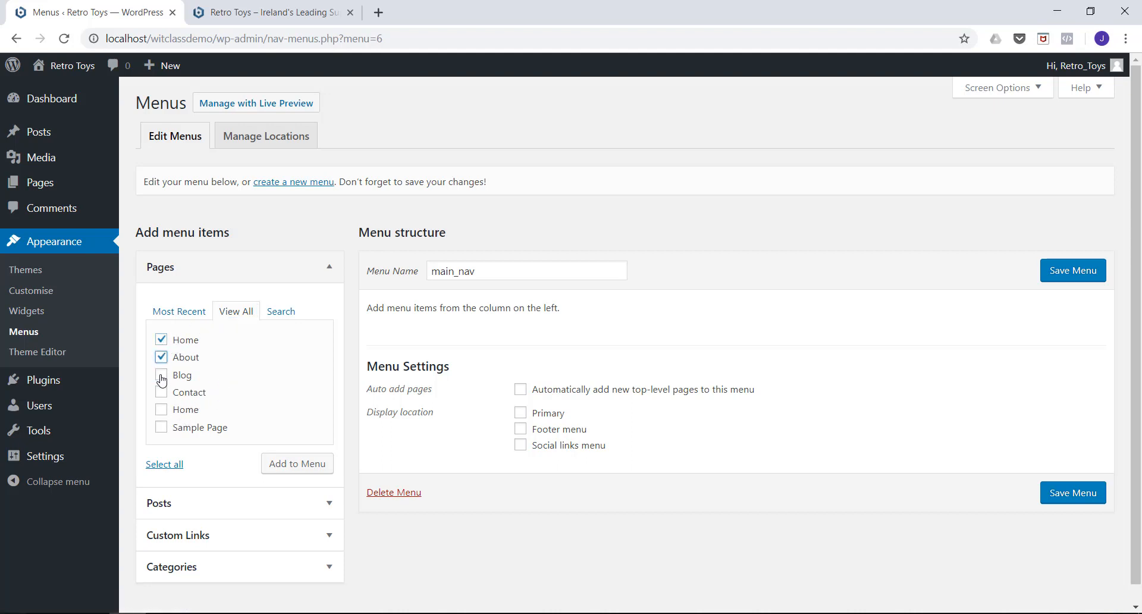
left_click(161, 376)
left_click(162, 393)
left_click(290, 467)
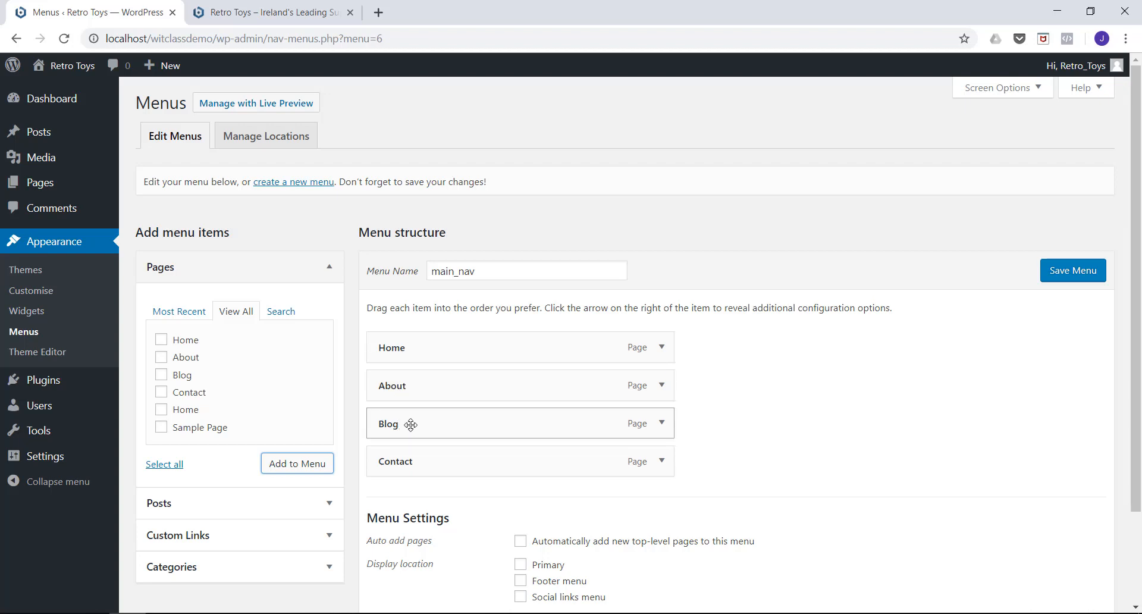
Move Blog above About in the main_nav structure, save the menu and reload the live homepage.
left_click_drag(410, 425, 411, 382)
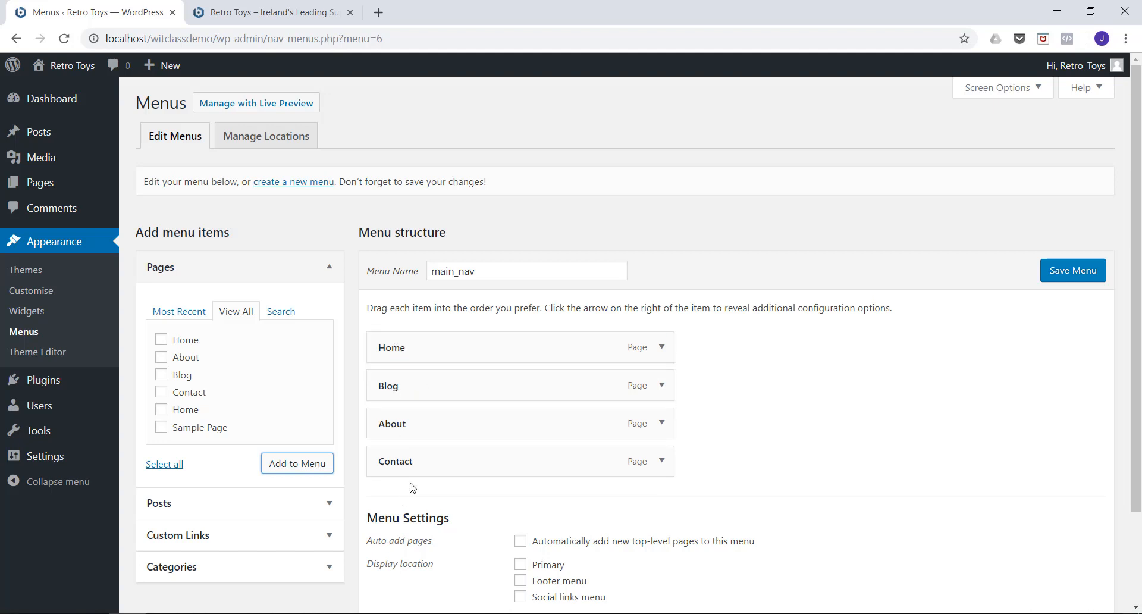
left_click(1059, 283)
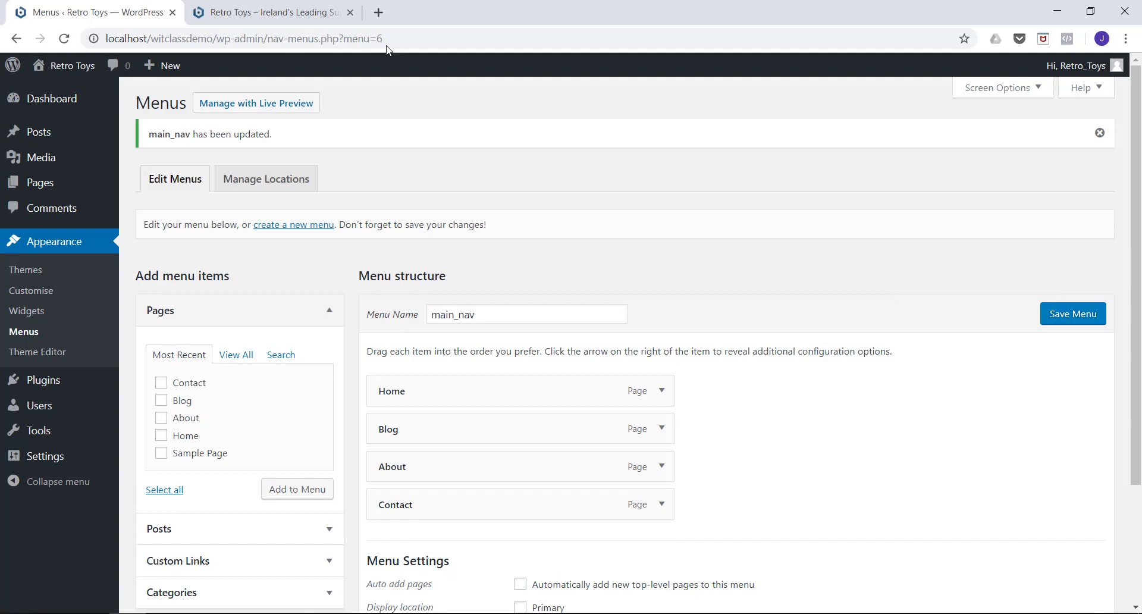
left_click(258, 13)
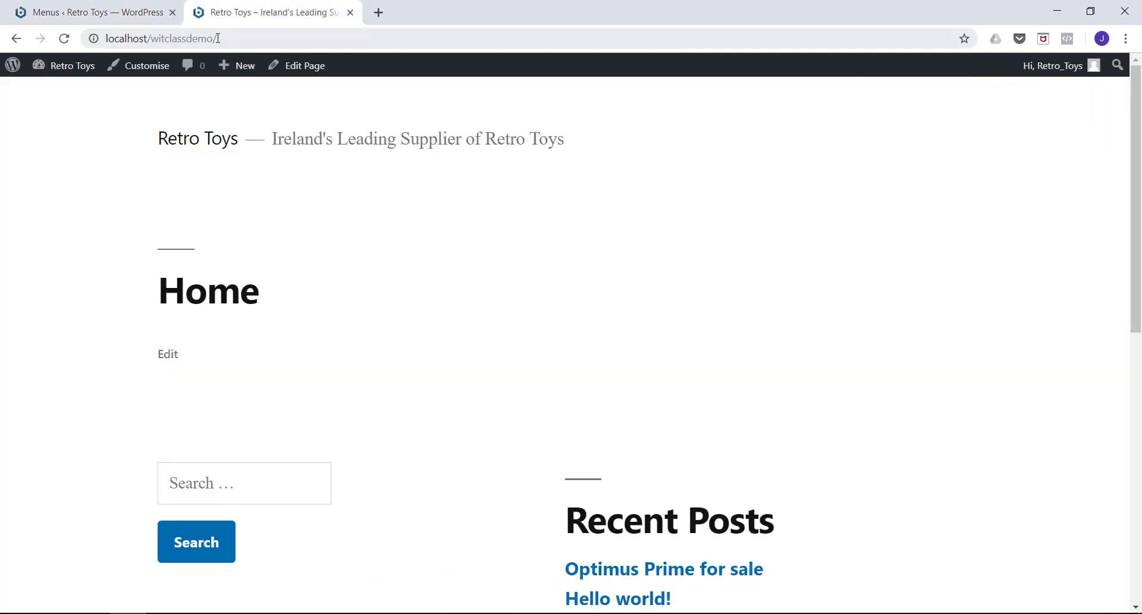
left_click(66, 40)
Return to the site administration, assign main_nav to the Primary theme location and save the menu locations.
left_click(101, 12)
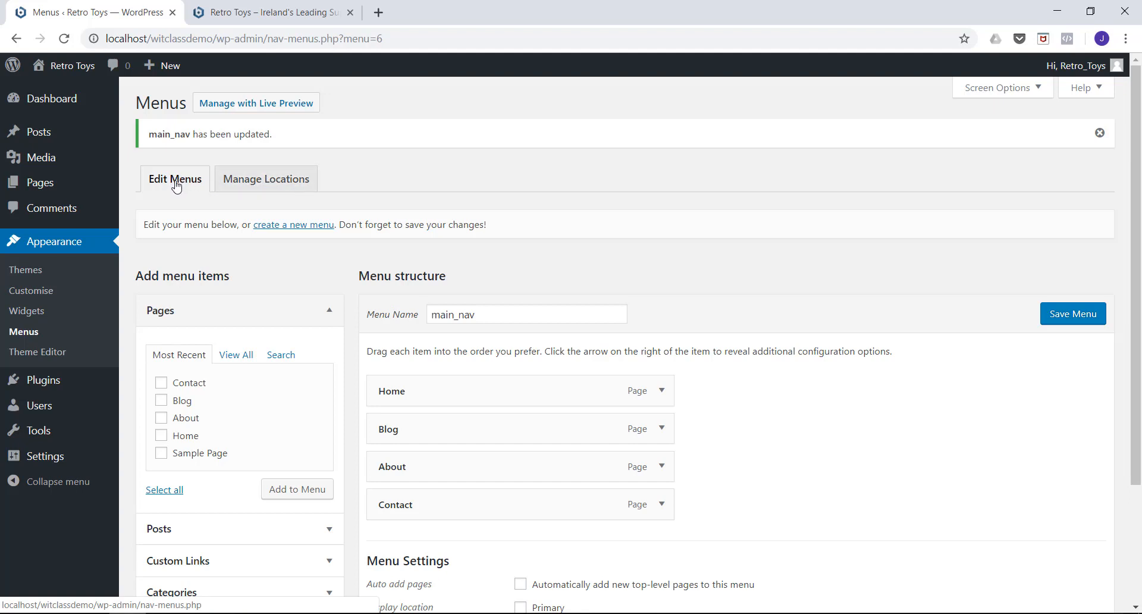
left_click(258, 185)
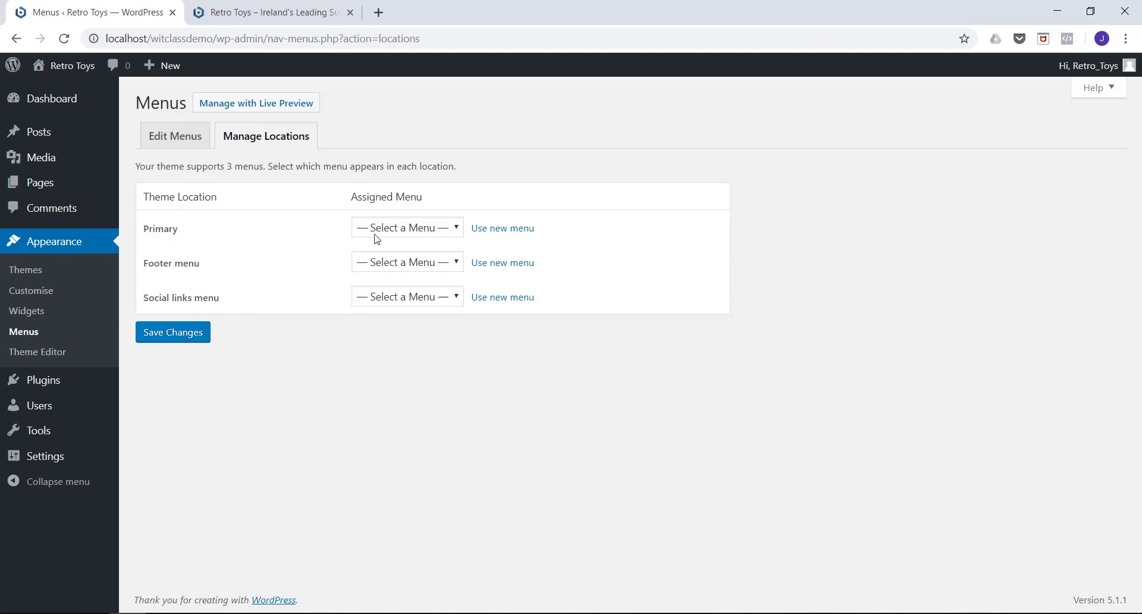
left_click(438, 233)
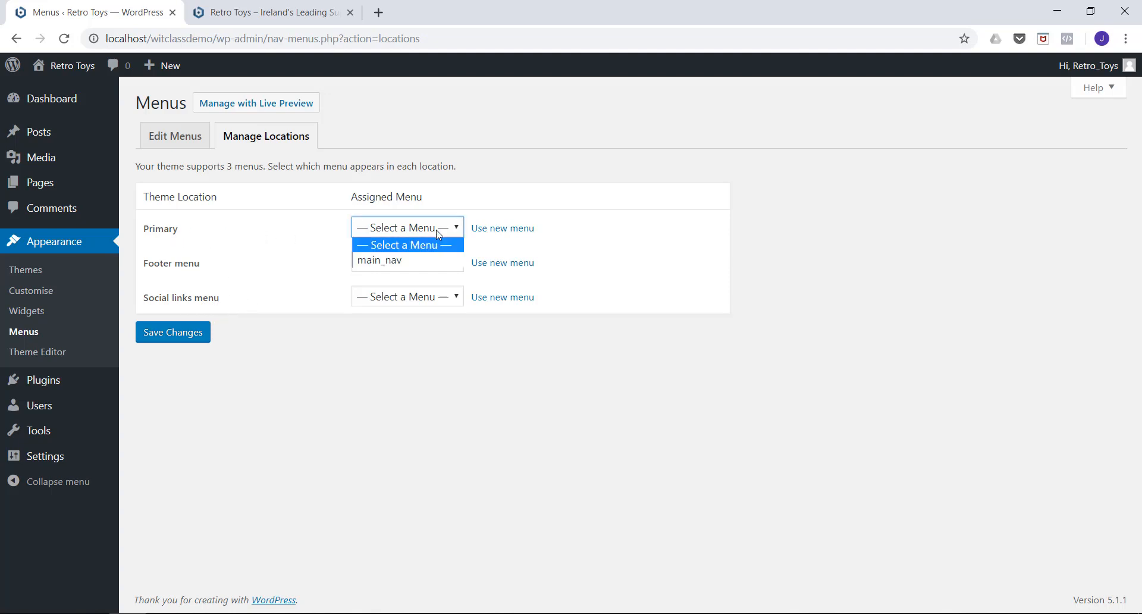
left_click(392, 260)
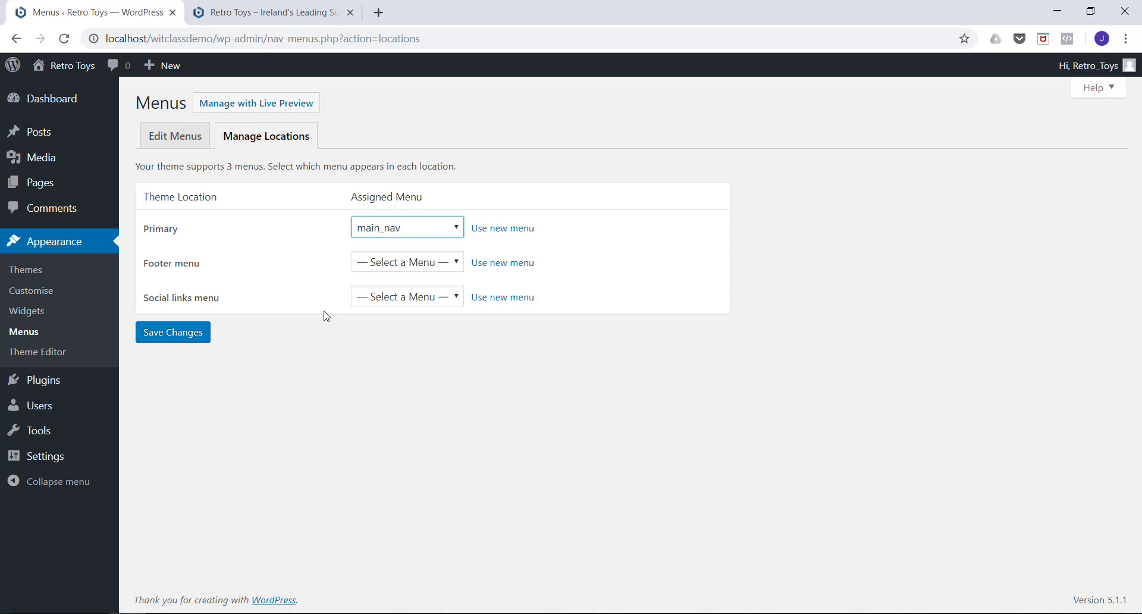
left_click(170, 338)
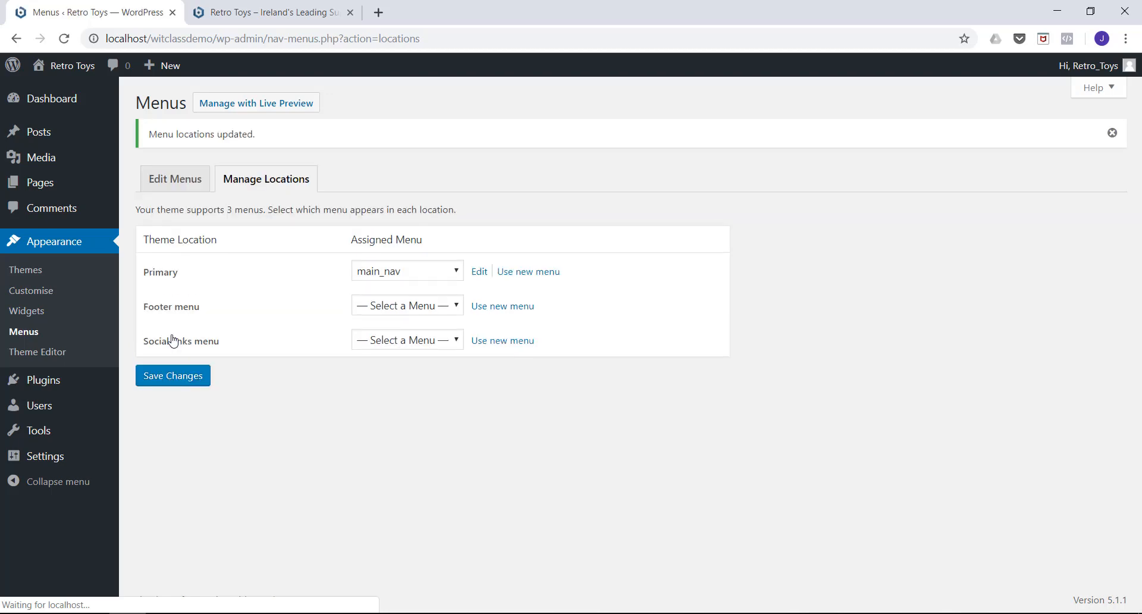
Reload the live homepage and check the Blog, About and Contact pages through the navigation links.
left_click(256, 14)
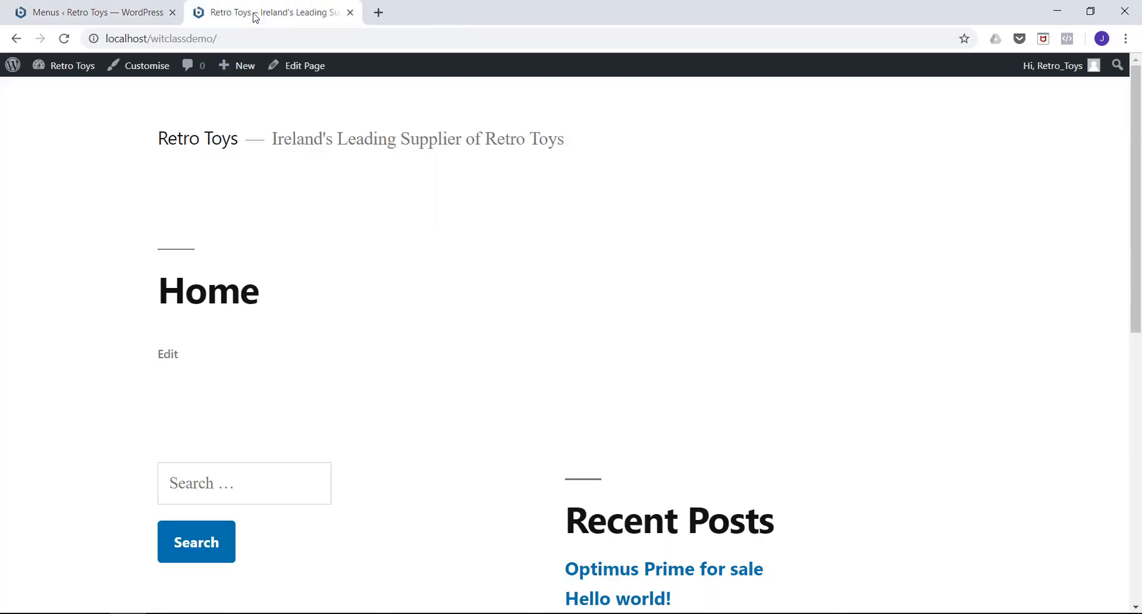
left_click(64, 40)
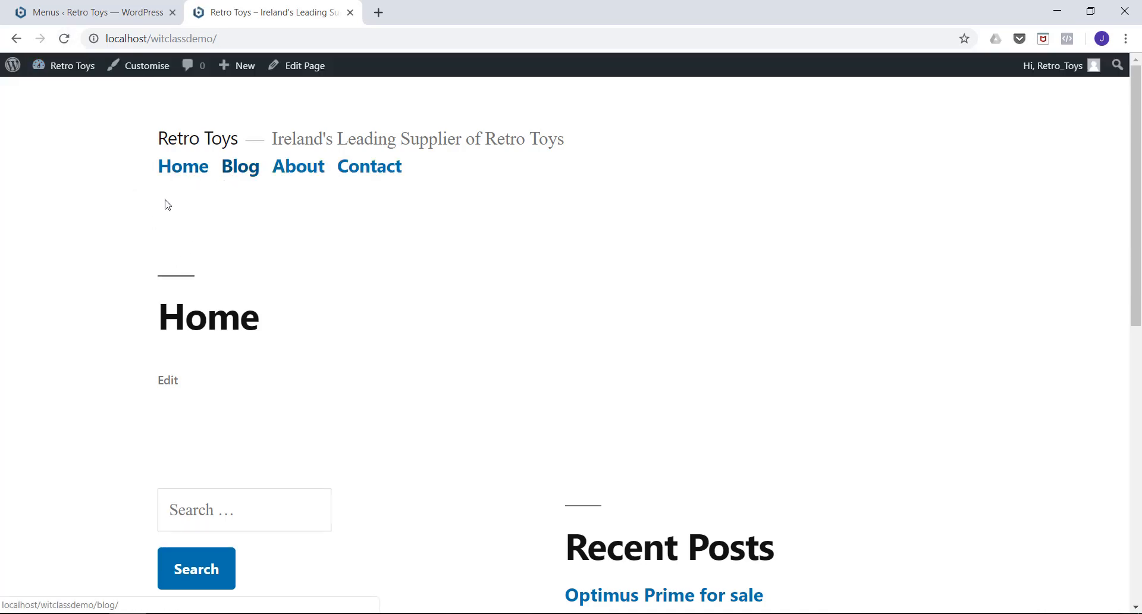
left_click(236, 171)
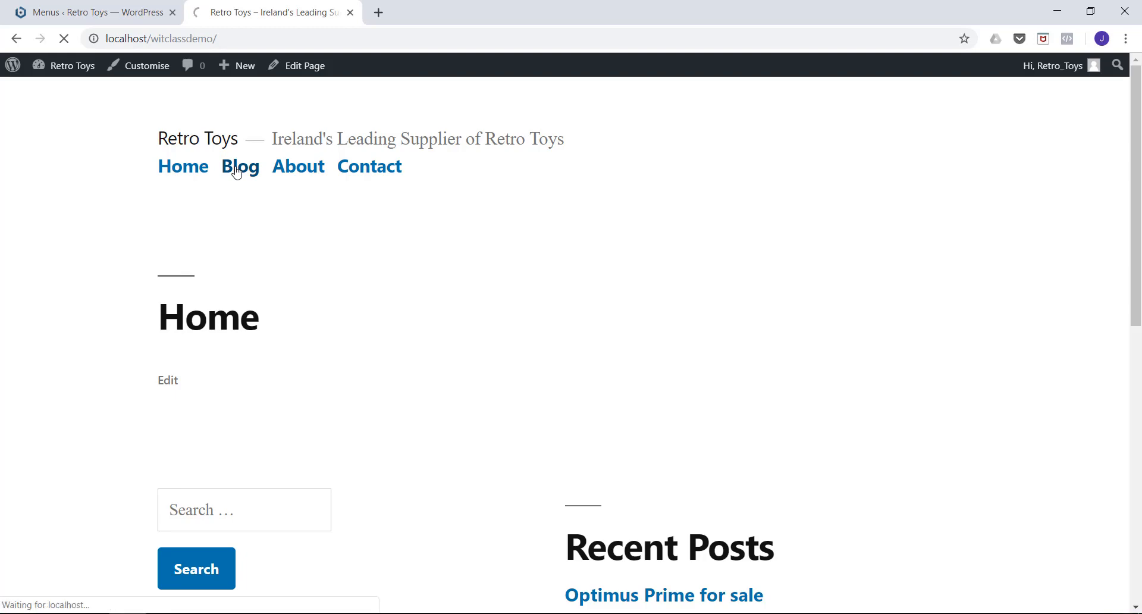
scroll(88, 200, "down", 12)
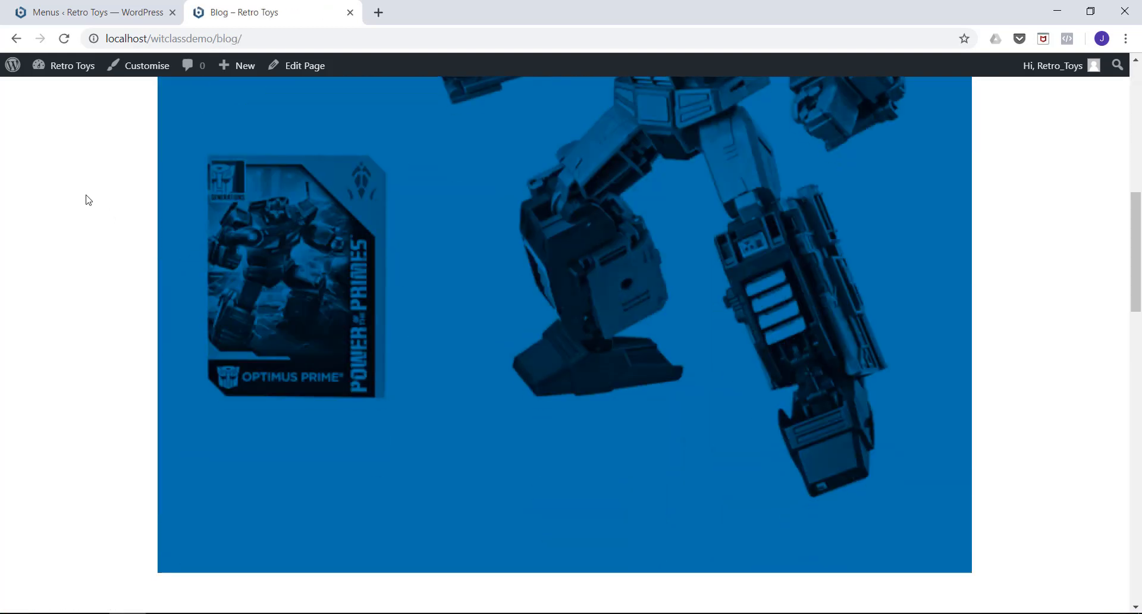
scroll(88, 200, "up", 12)
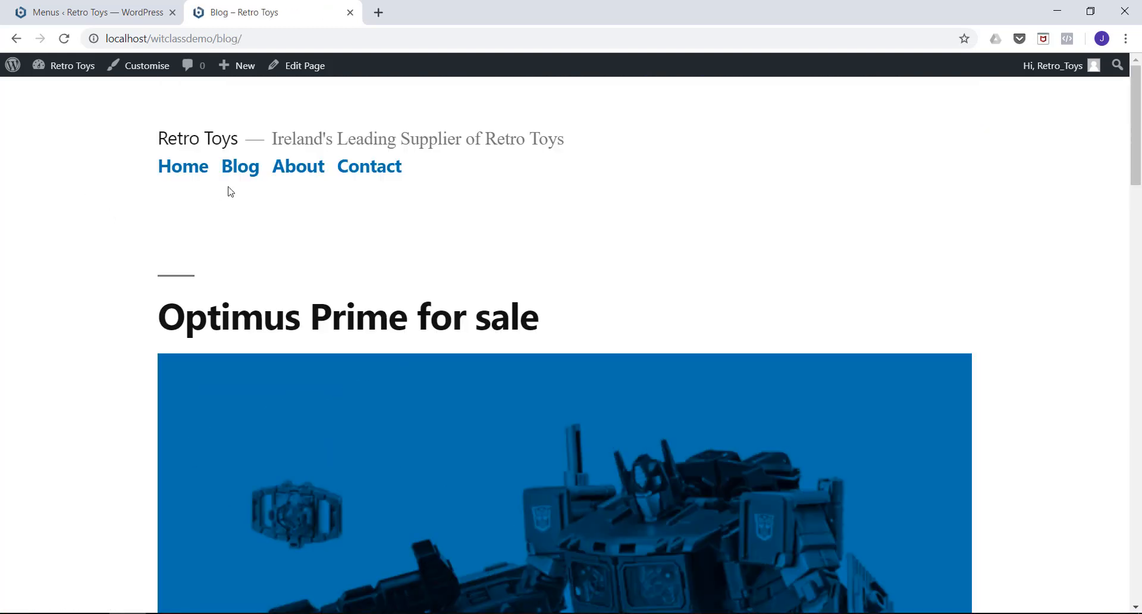
left_click(283, 176)
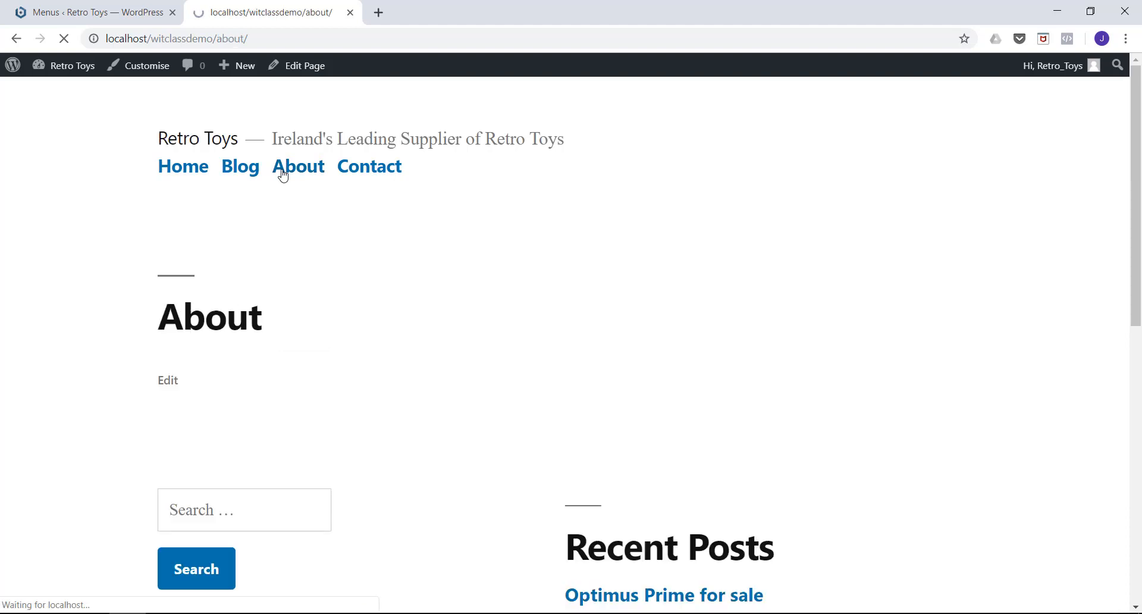
left_click(369, 179)
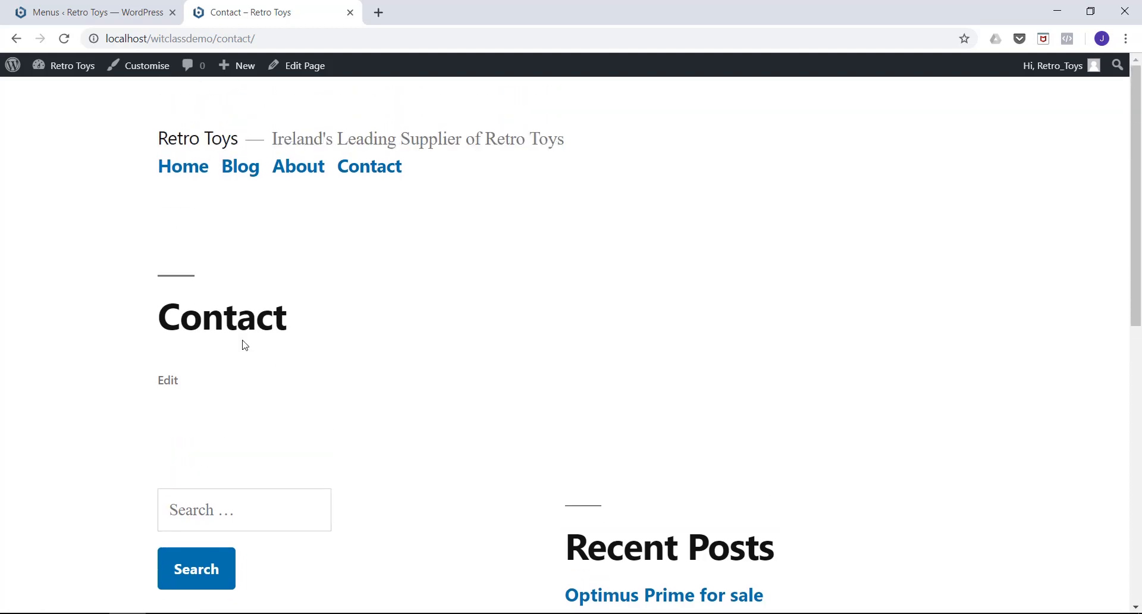
Return to editing main_nav, make Blog a sub item of Home, look at its item settings and save the menu.
left_click(114, 14)
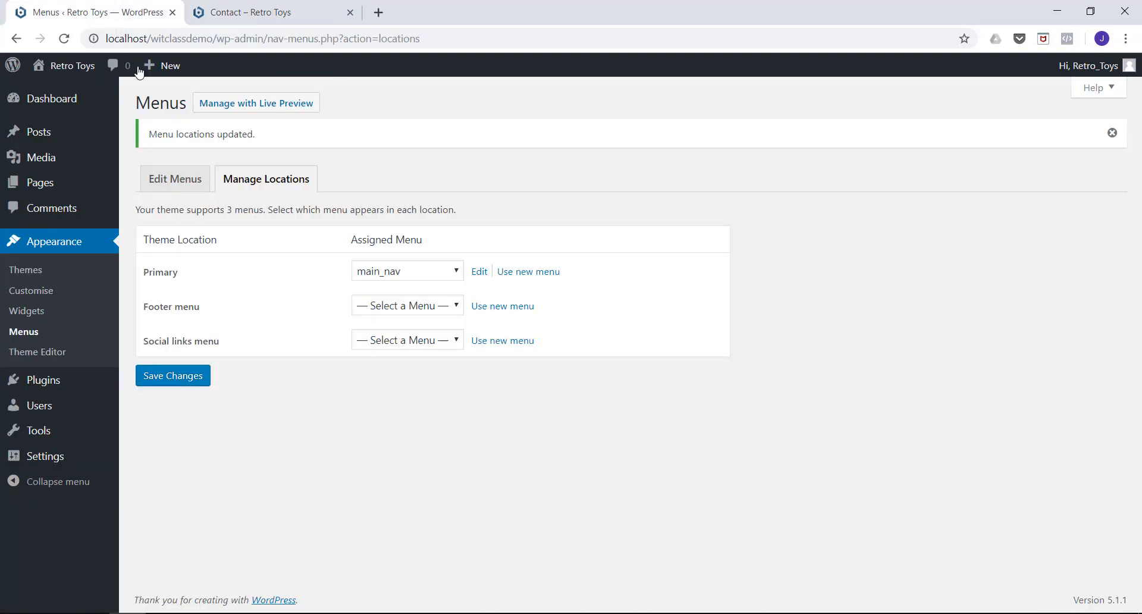
left_click(170, 191)
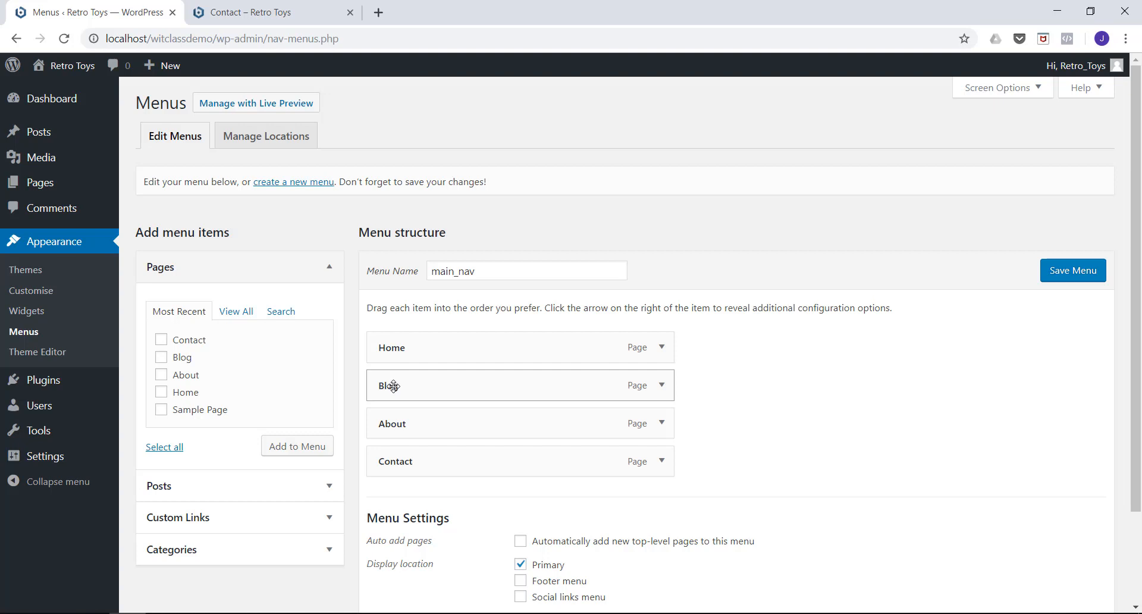
left_click_drag(394, 386, 419, 386)
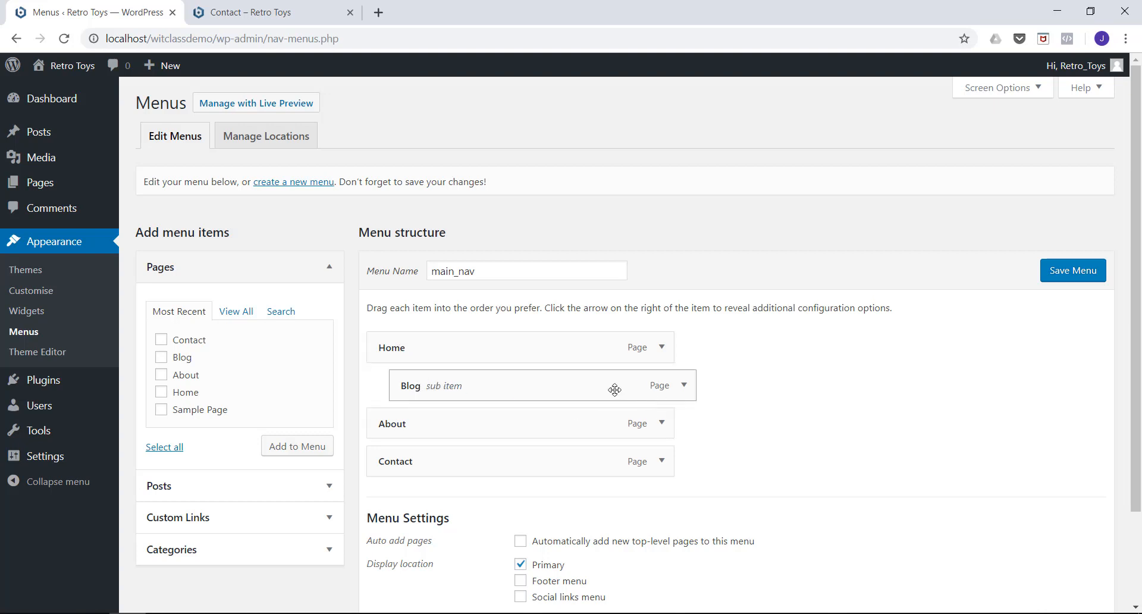
left_click(685, 387)
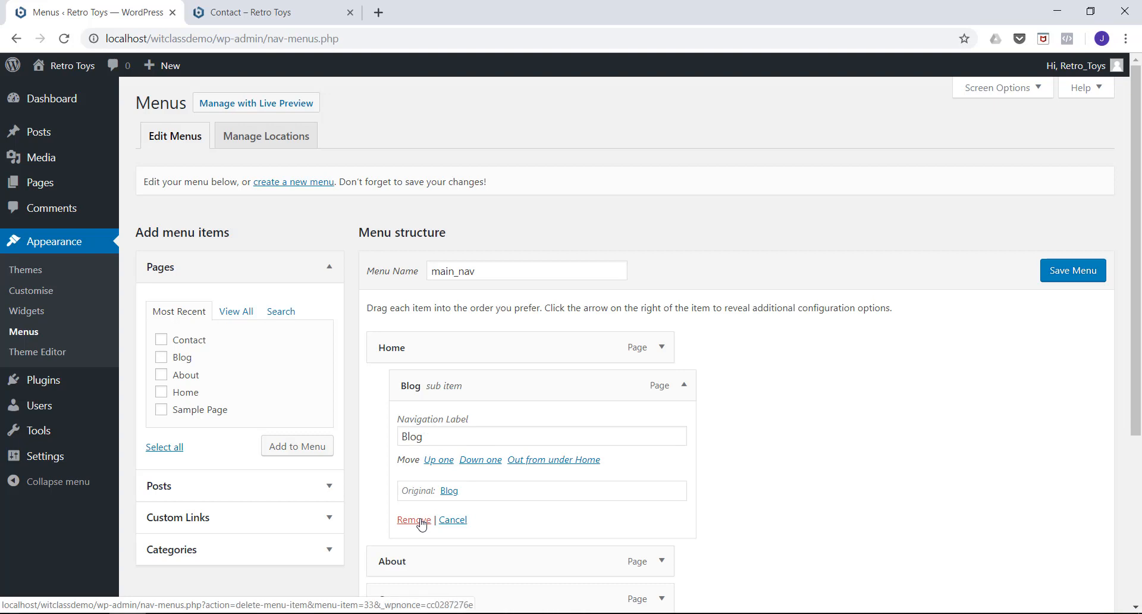
left_click(684, 385)
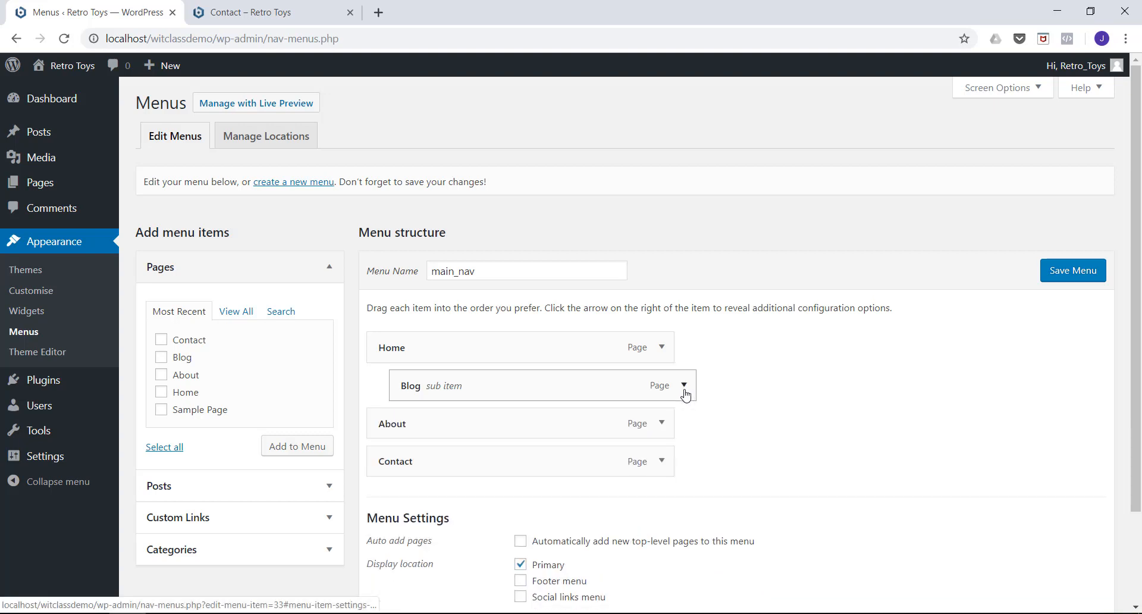
left_click(1059, 278)
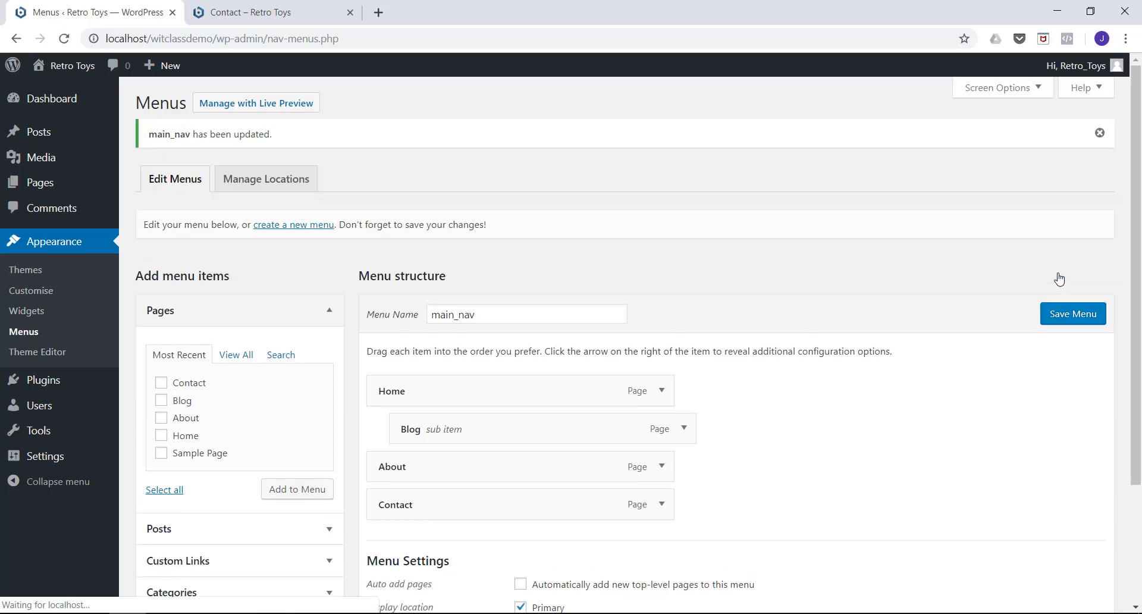
Reload the live Contact page and examine the submenu under Home in the navigation.
left_click(241, 13)
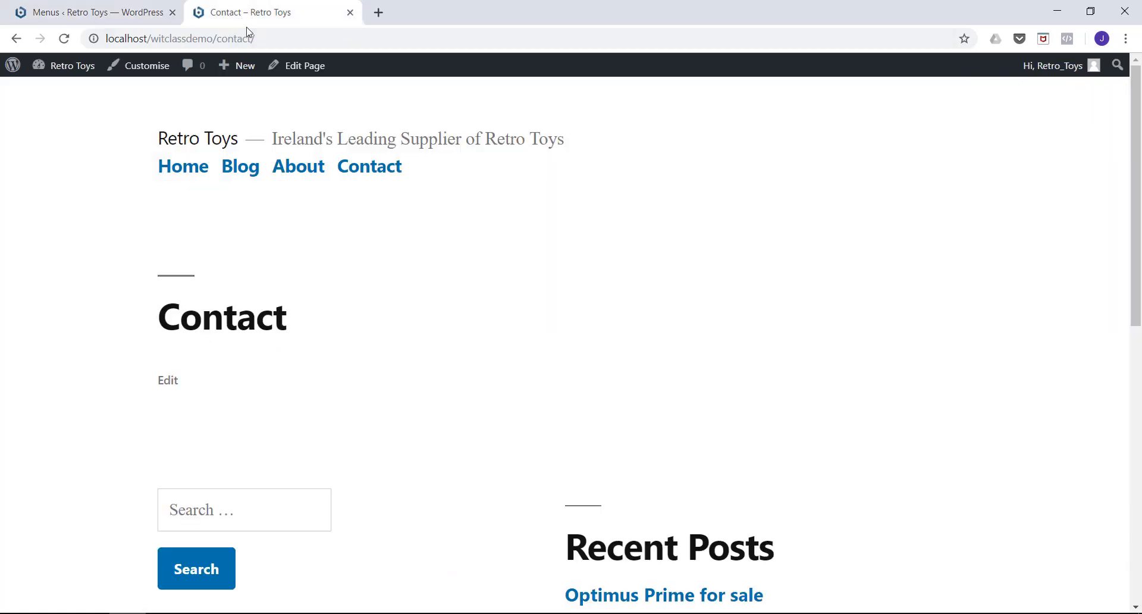
left_click(66, 39)
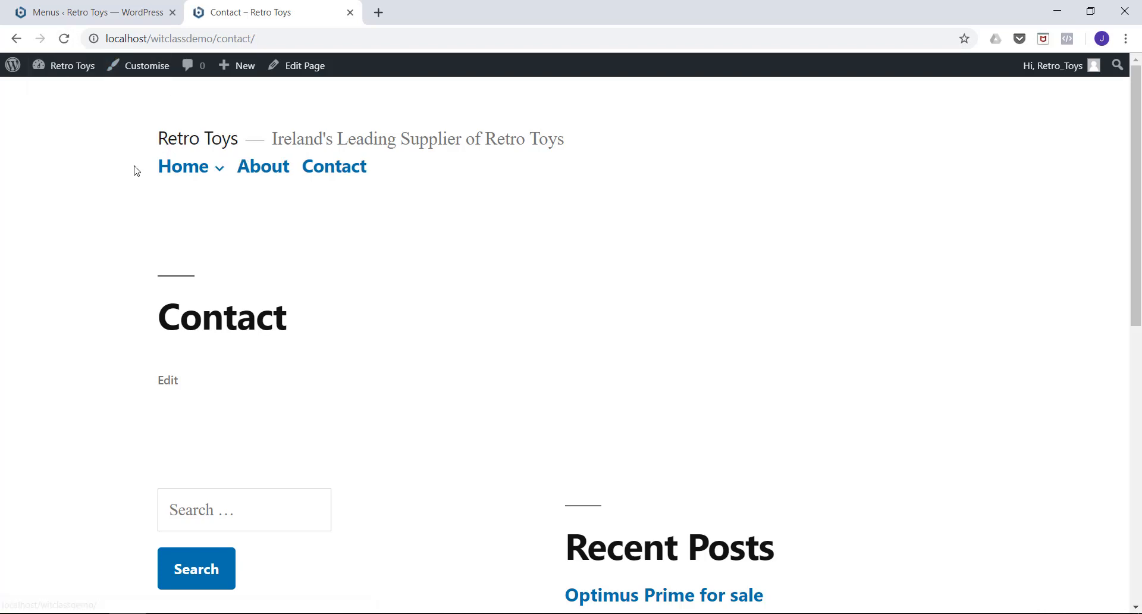
mouse_move(197, 174)
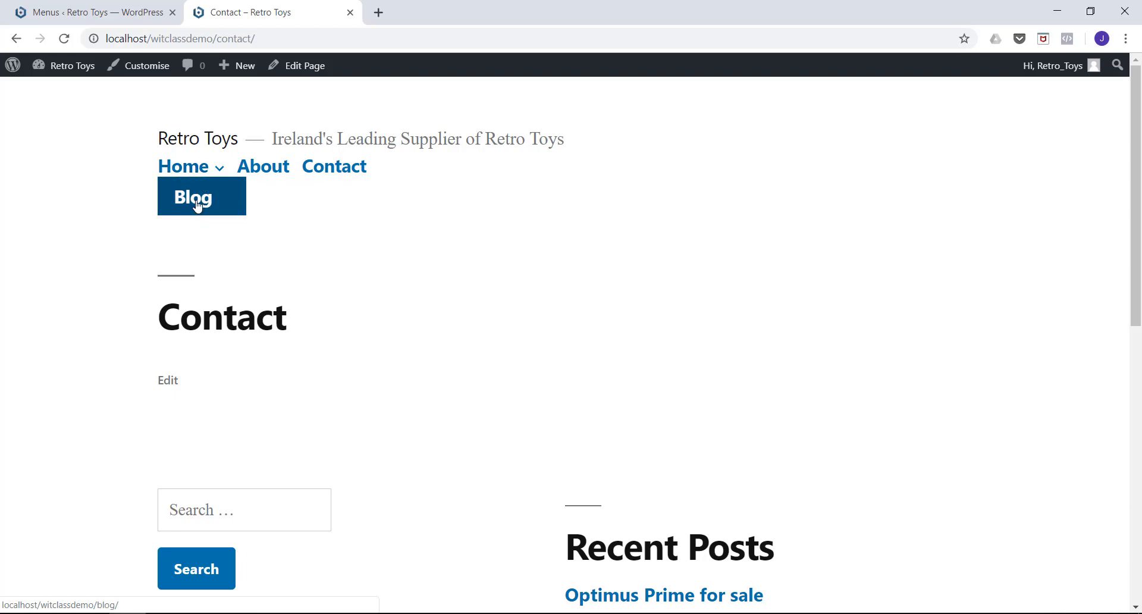
Return to the site administration, move Blog back to the top level of main_nav, save it and reload the live Contact page.
left_click(119, 12)
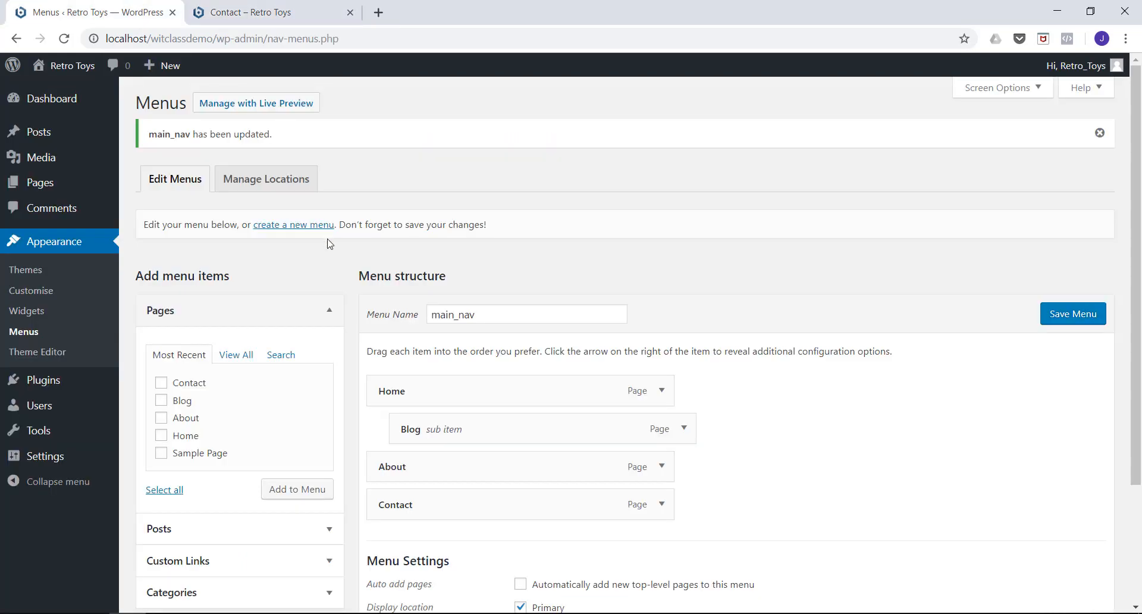
scroll(440, 268, "down", 1)
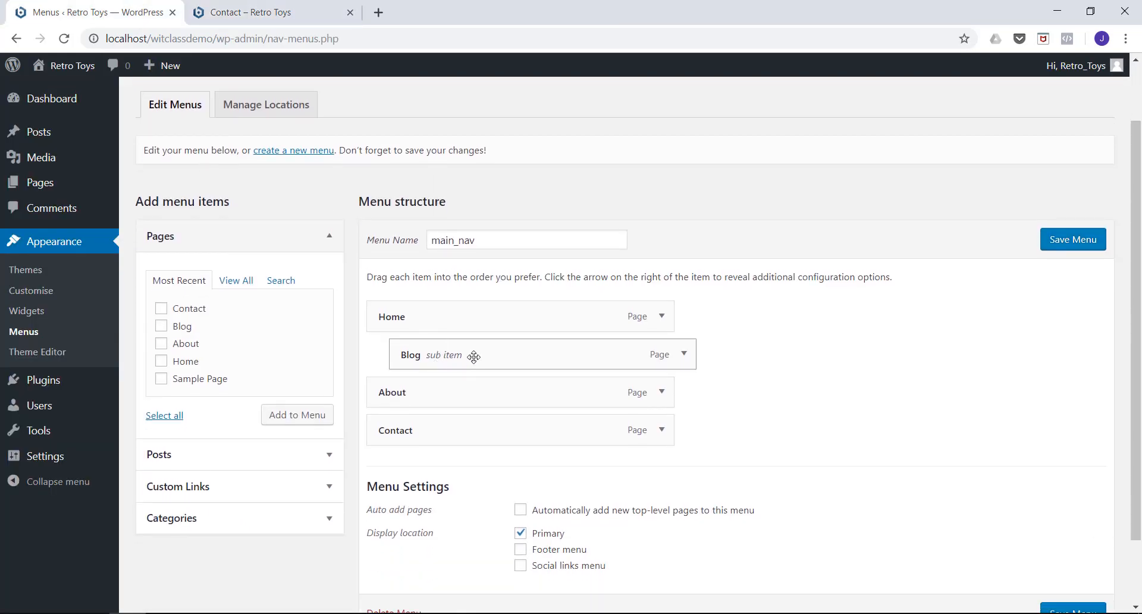
left_click_drag(474, 356, 451, 356)
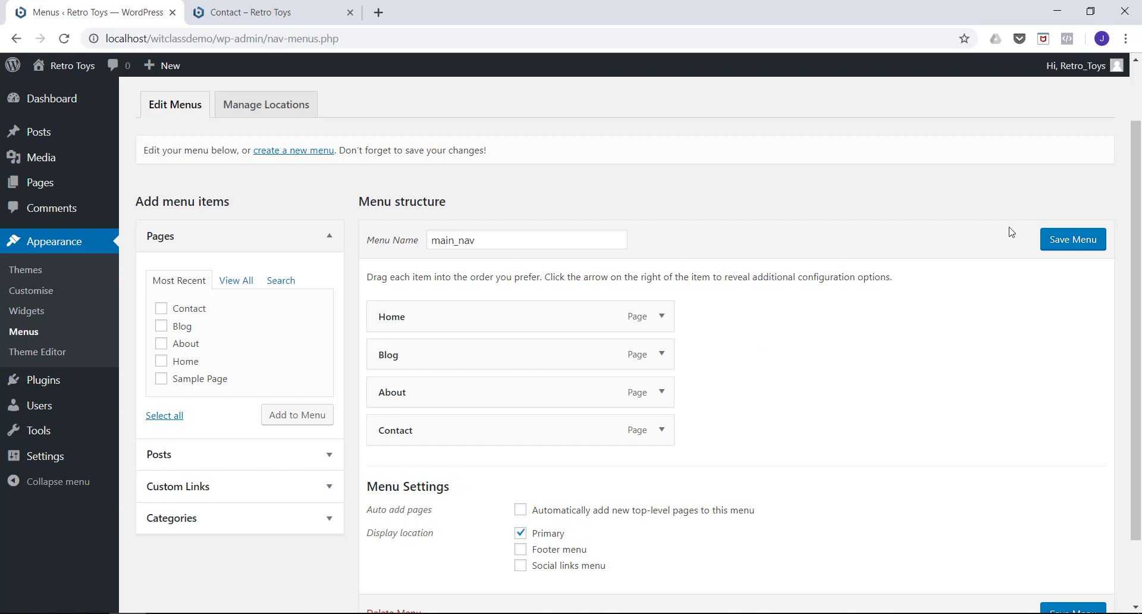
left_click(1055, 245)
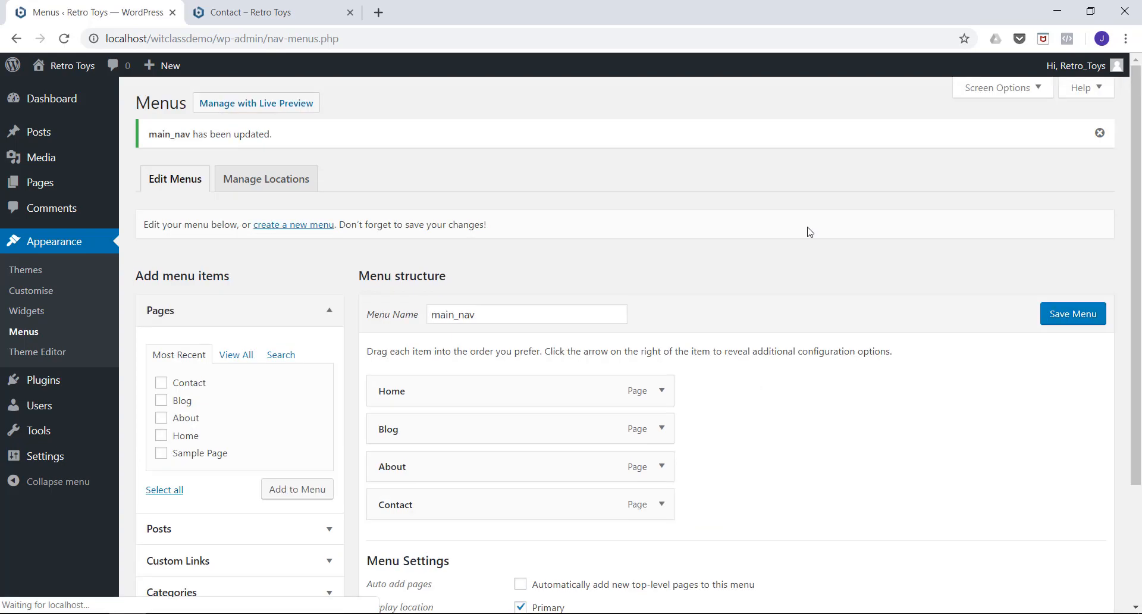
left_click(260, 11)
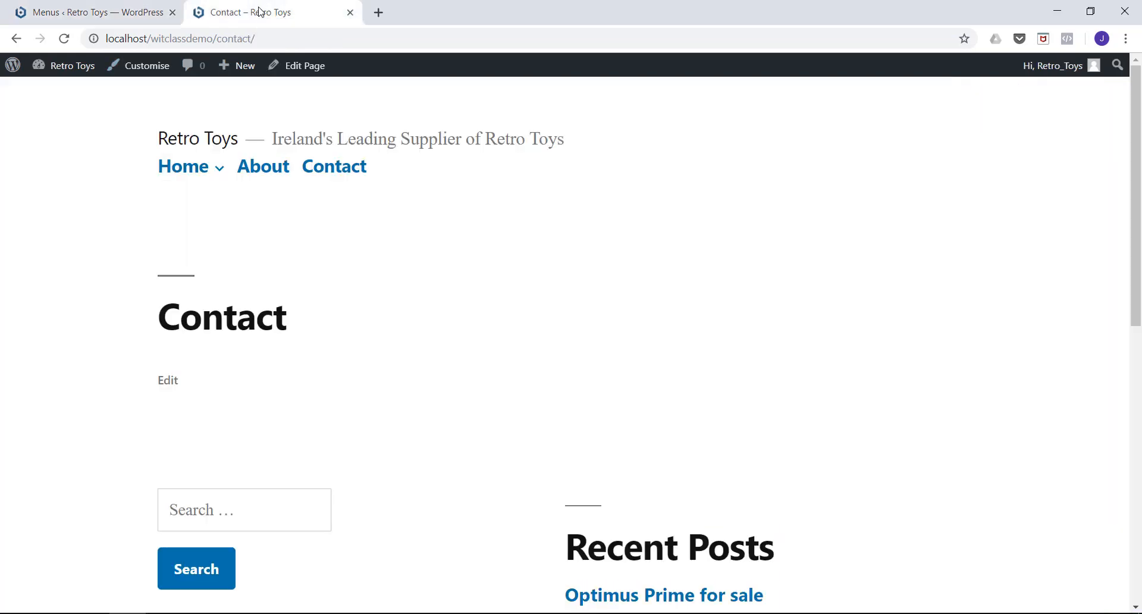
left_click(64, 39)
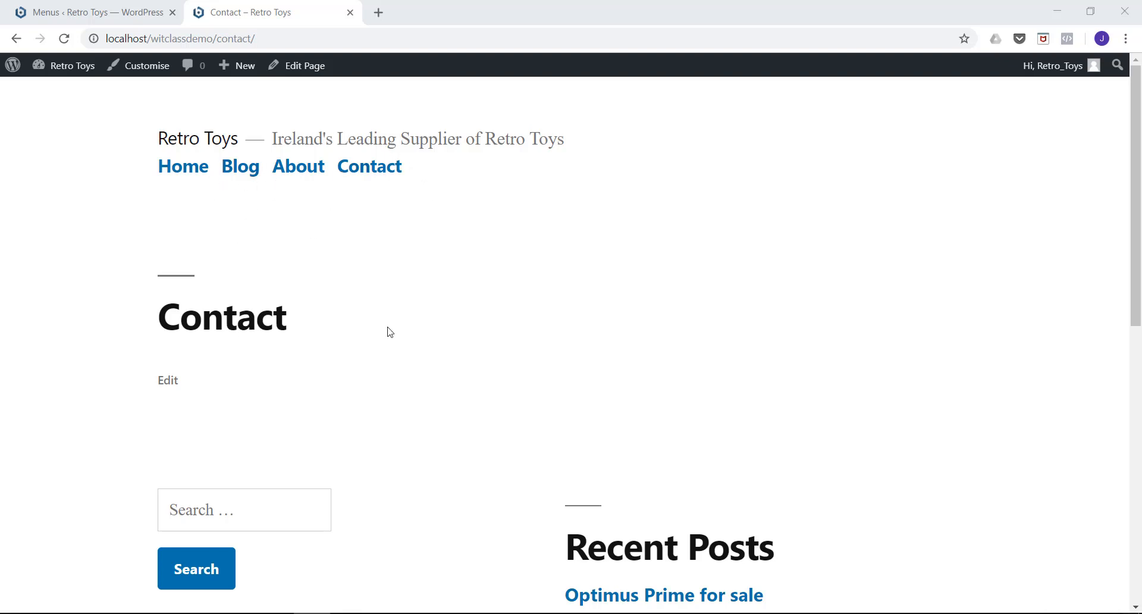
Return to the site administration, open the installed themes and activate Twenty Seventeen.
scroll(459, 268, "down", 1)
scroll(459, 268, "up", 1)
left_click(97, 10)
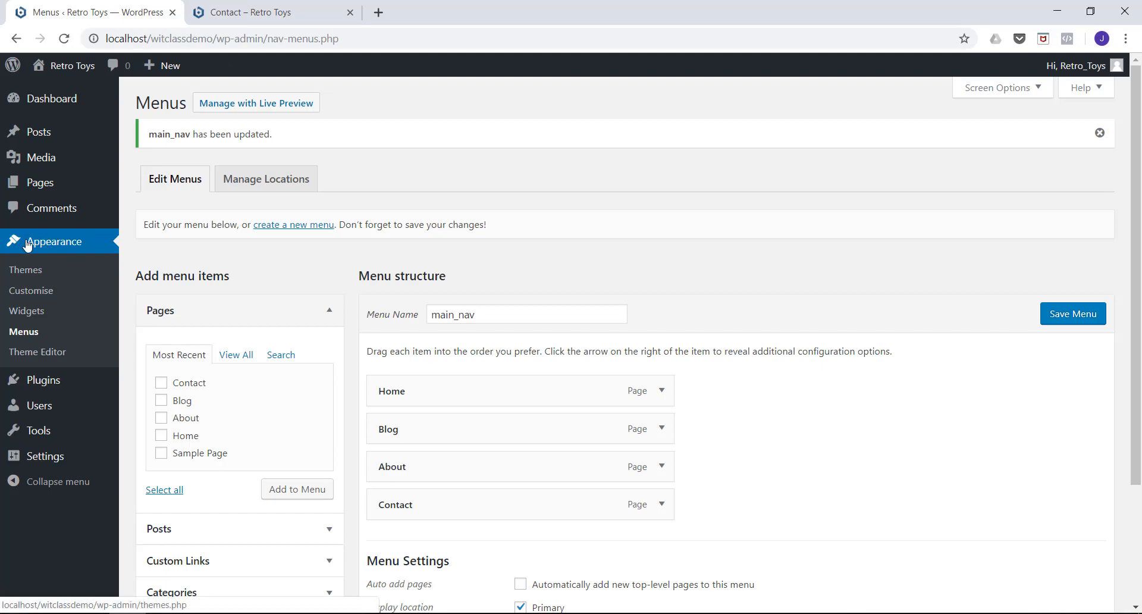
left_click(25, 272)
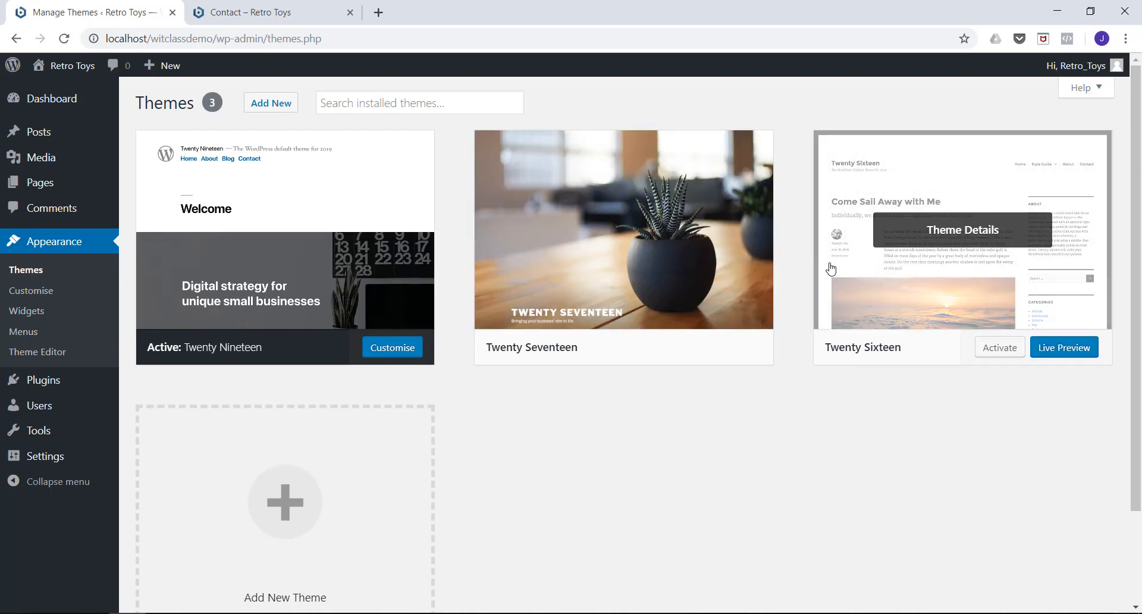
mouse_move(628, 272)
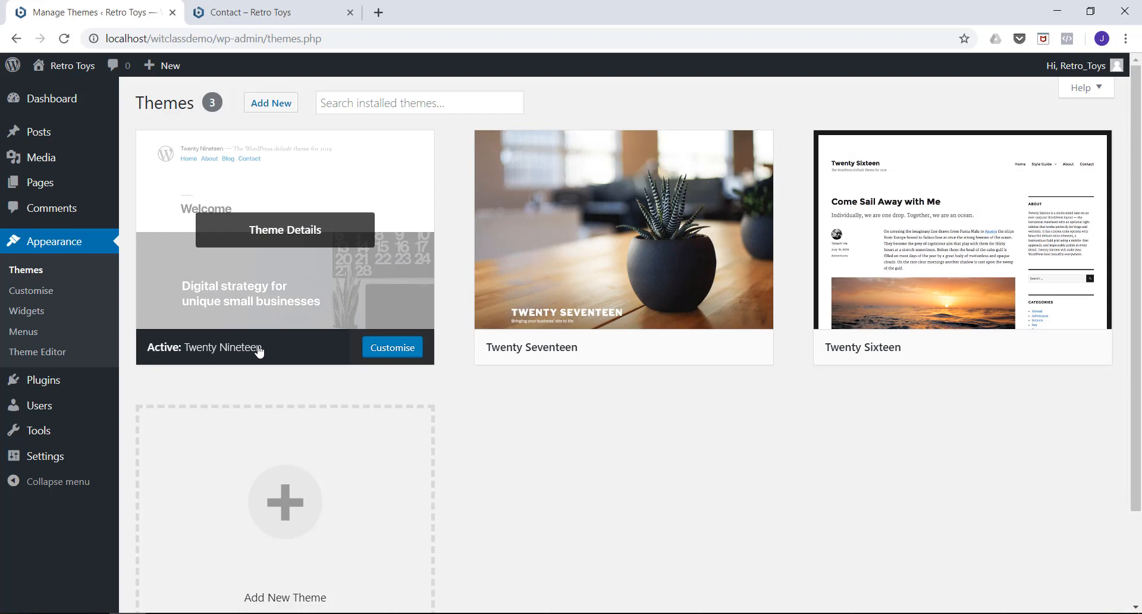
mouse_move(518, 347)
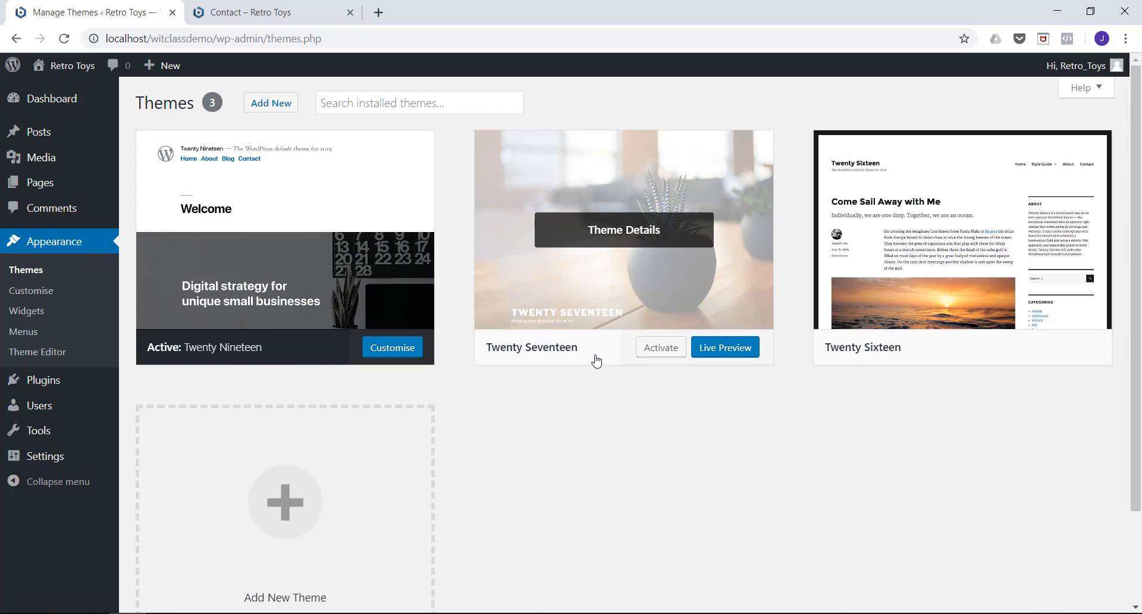
left_click(656, 354)
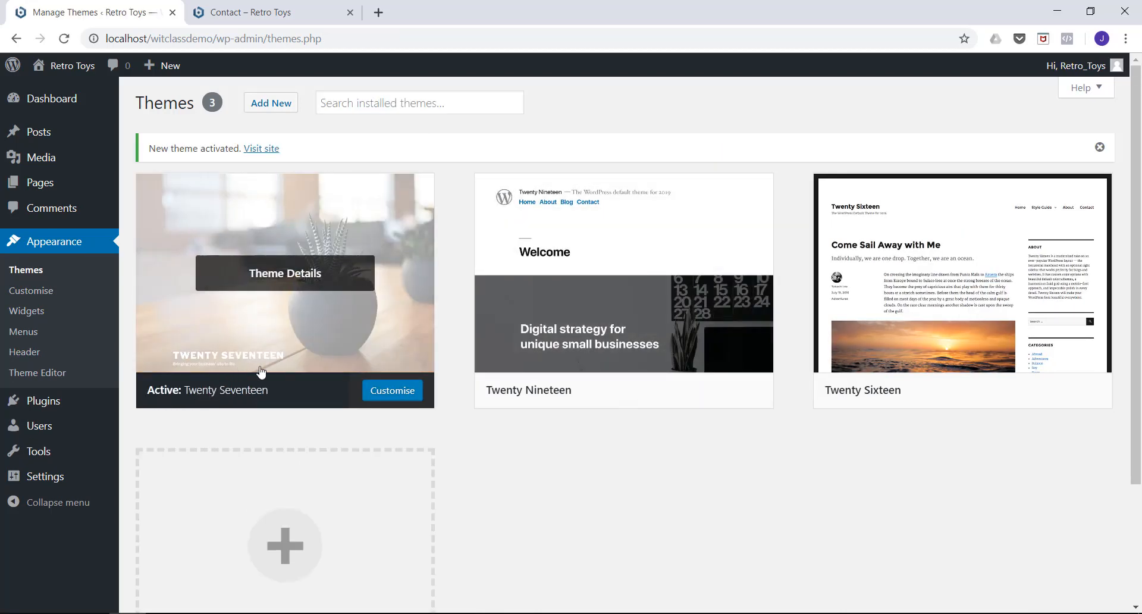
Reload the live Contact page and check how the Contact, Home and Blog pages look in the new theme.
left_click(240, 14)
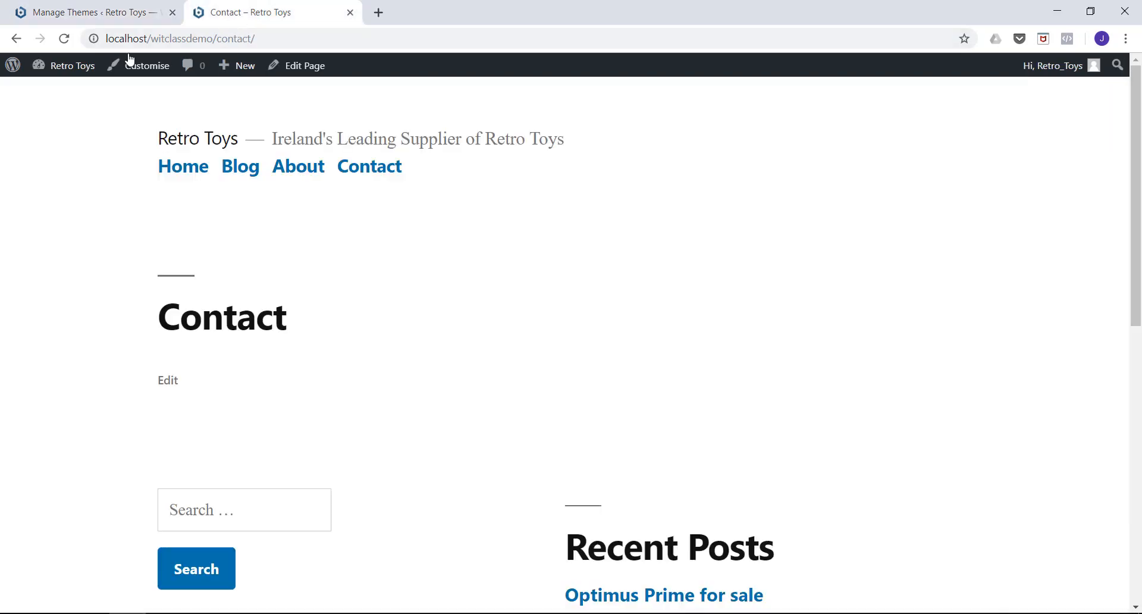
left_click(65, 40)
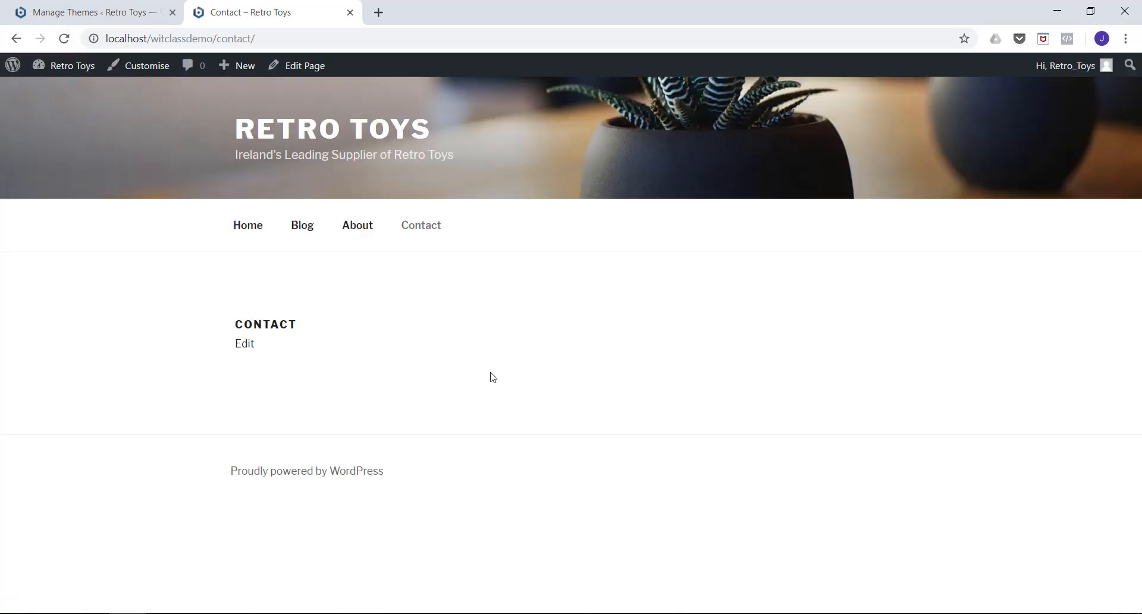
left_click(248, 232)
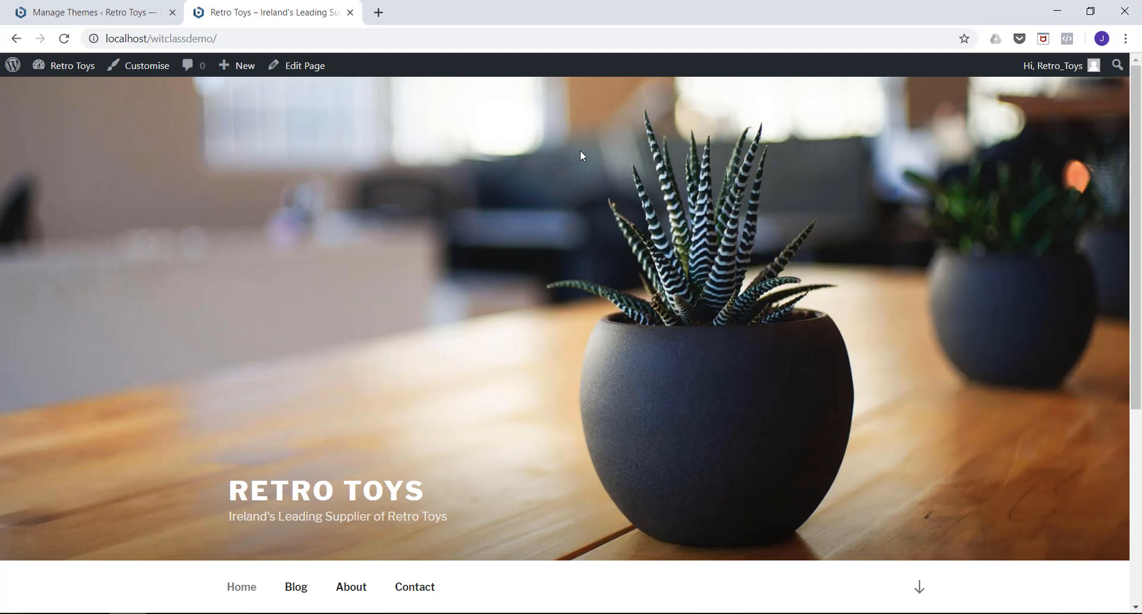
scroll(608, 277, "down", 5)
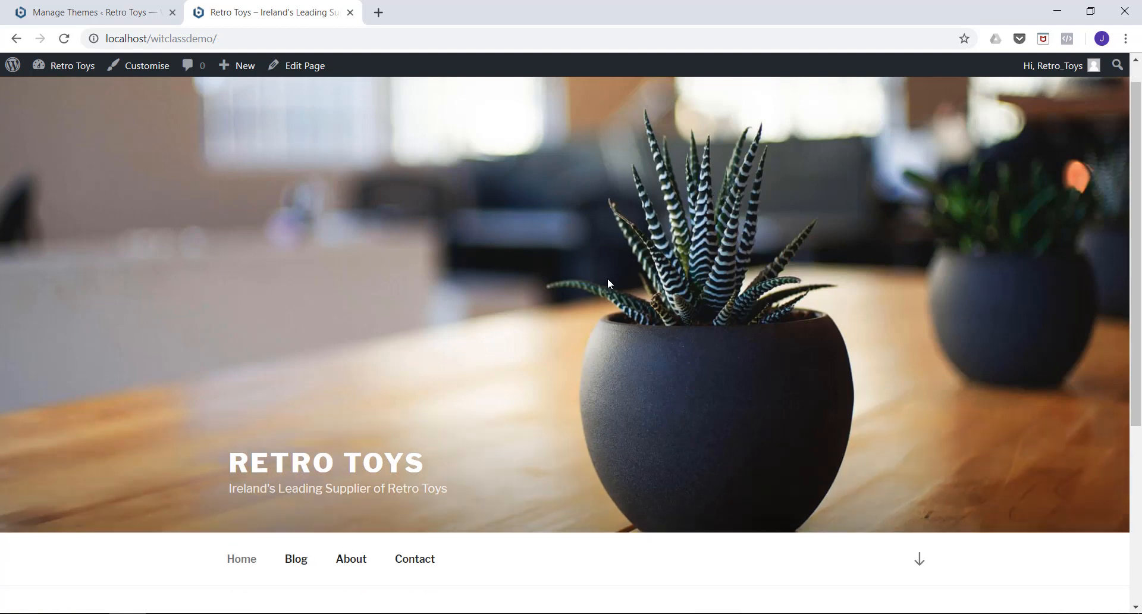
left_click(292, 277)
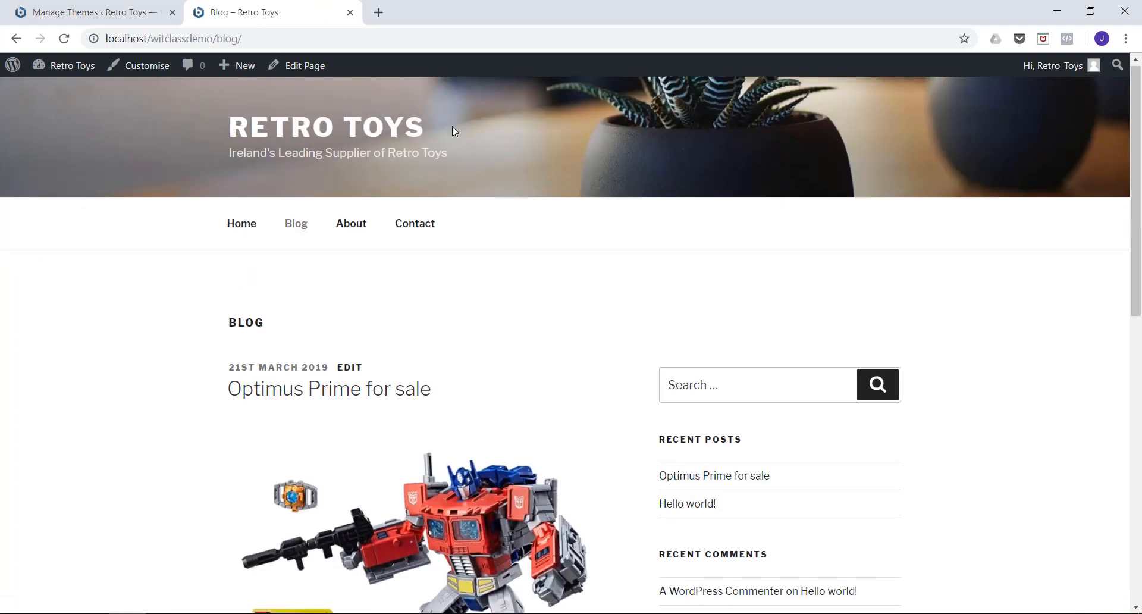
scroll(454, 132, "down", 2)
scroll(378, 257, "down", 8)
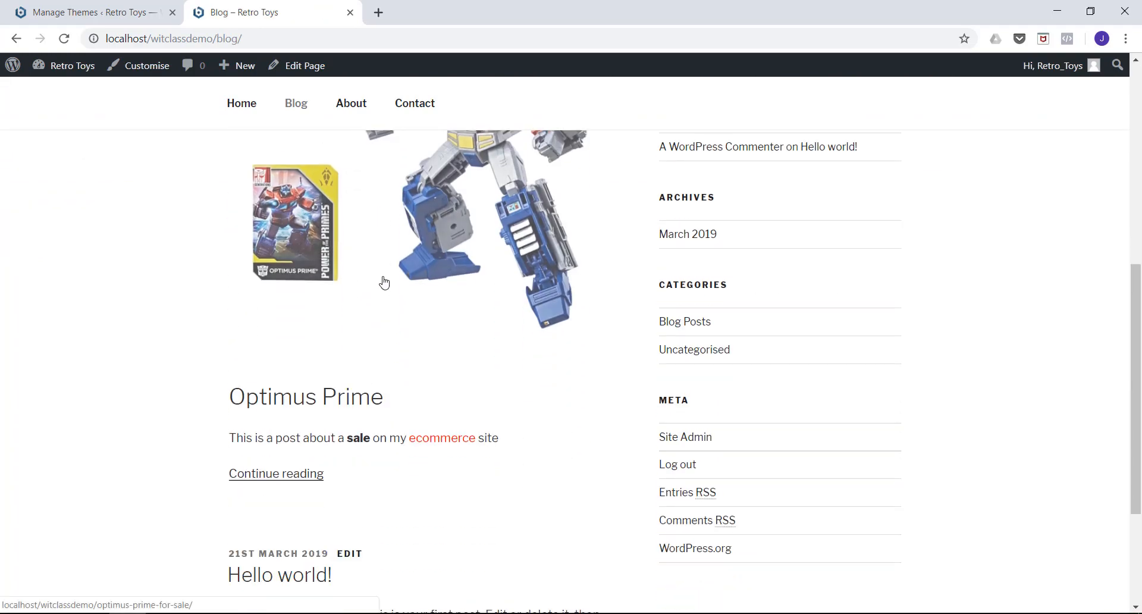
scroll(376, 283, "up", 10)
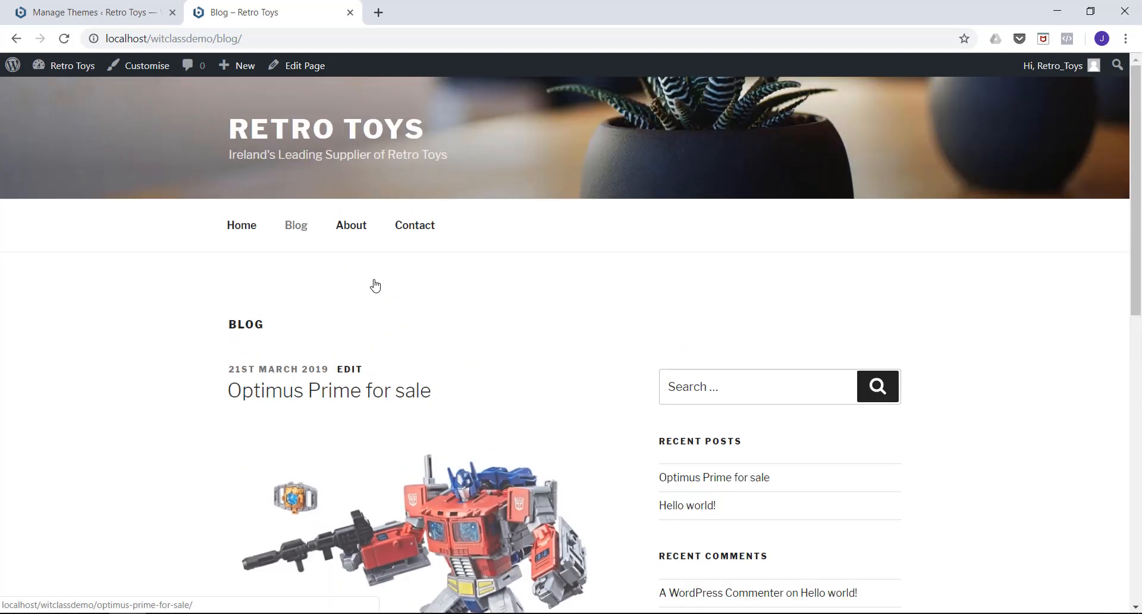
Return to the site administration, start adding a new theme and browse the featured themes.
left_click(130, 15)
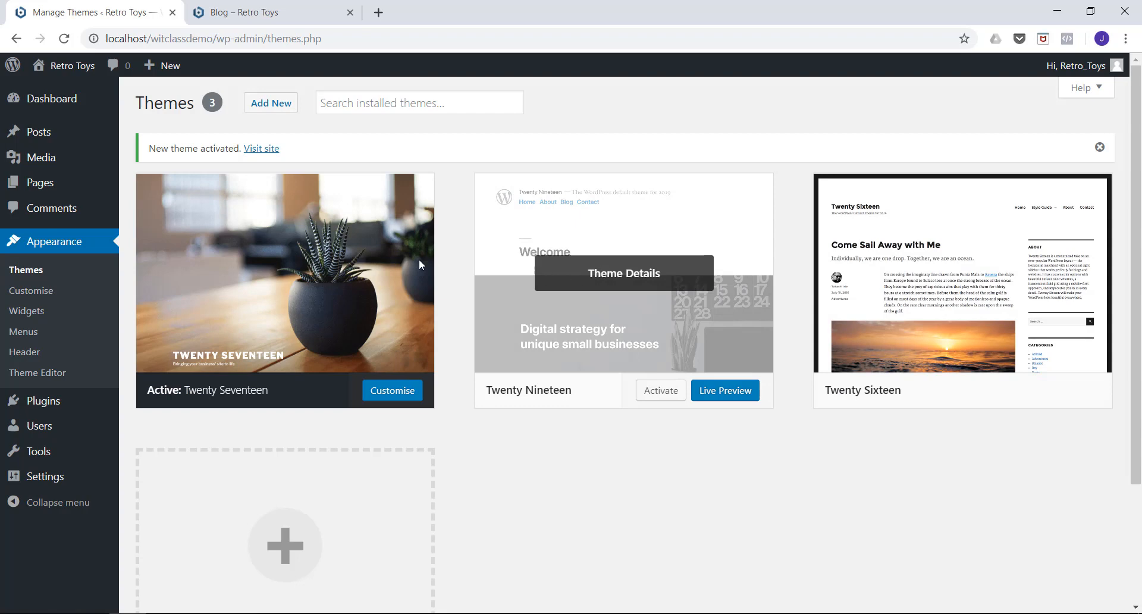
left_click(267, 107)
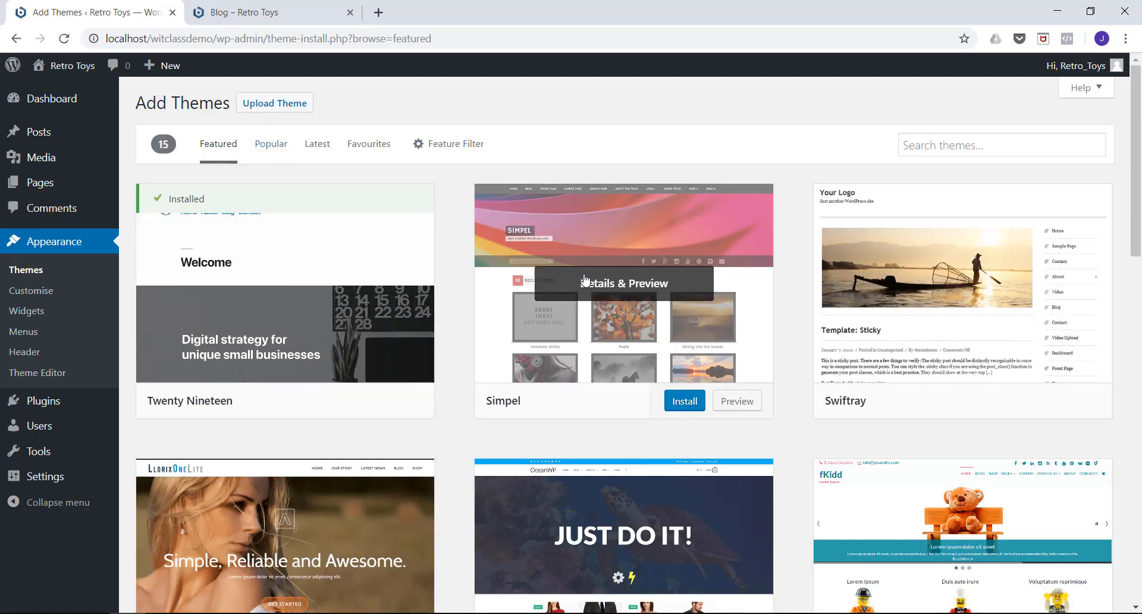
scroll(797, 252, "down", 3)
scroll(797, 253, "down", 3)
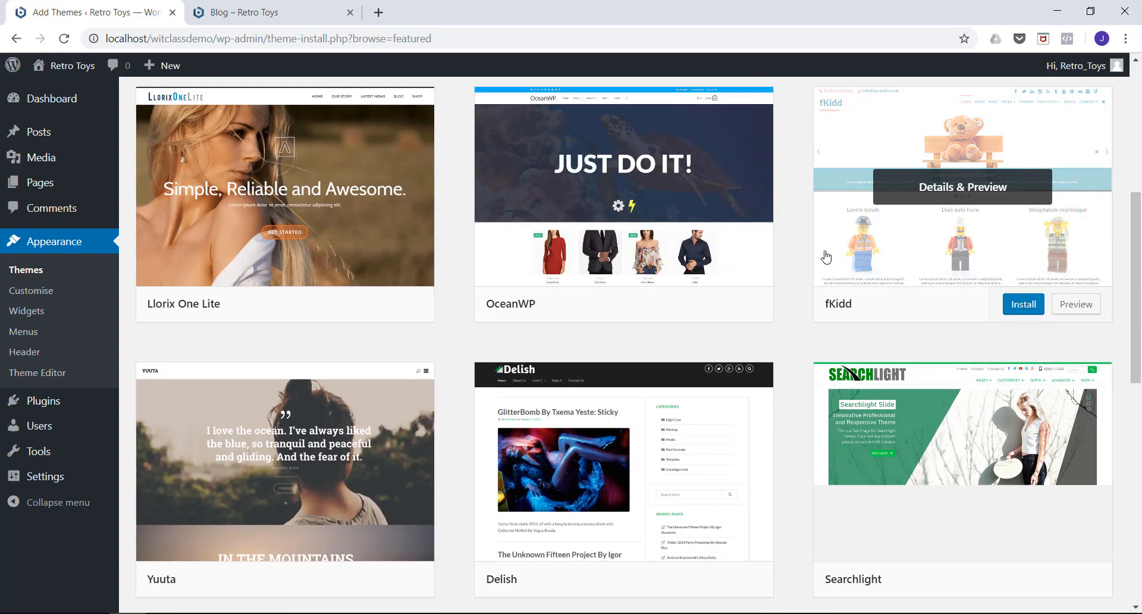
scroll(571, 323, "down", 7)
scroll(572, 324, "up", 14)
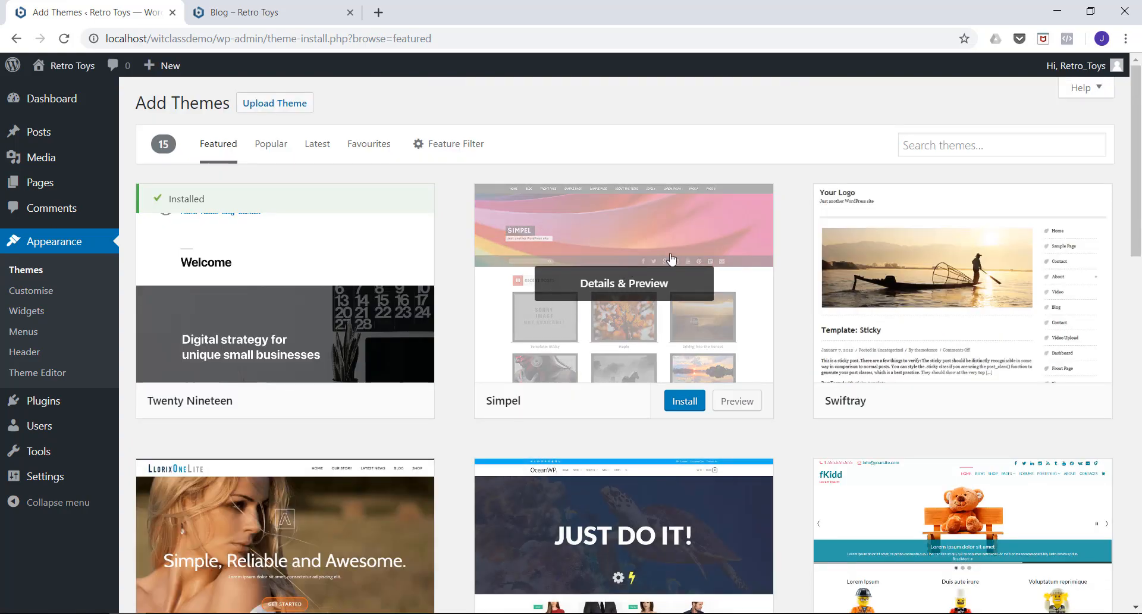
Search the available themes for ecommerce, then install and activate the eCommerce Gem theme.
left_click(917, 146)
type("ec")
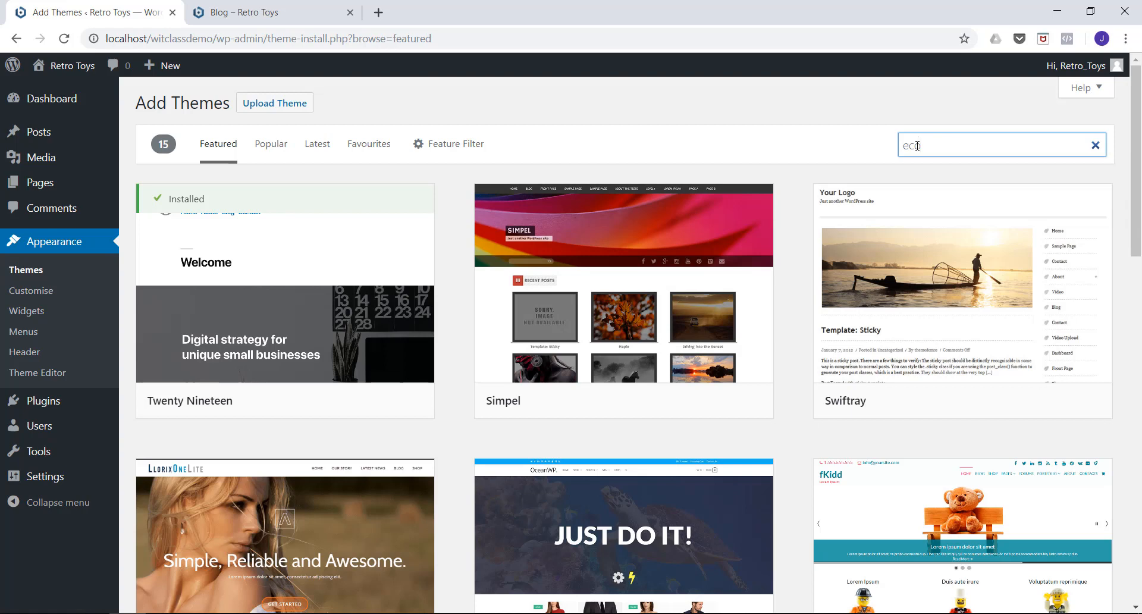
type("ommerce")
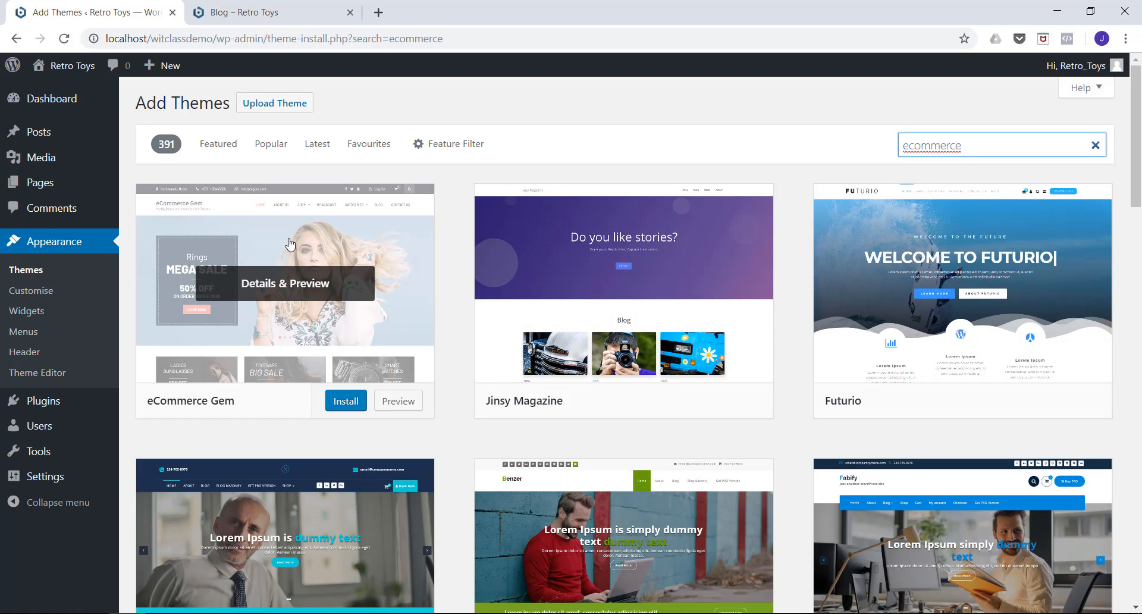
left_click(346, 402)
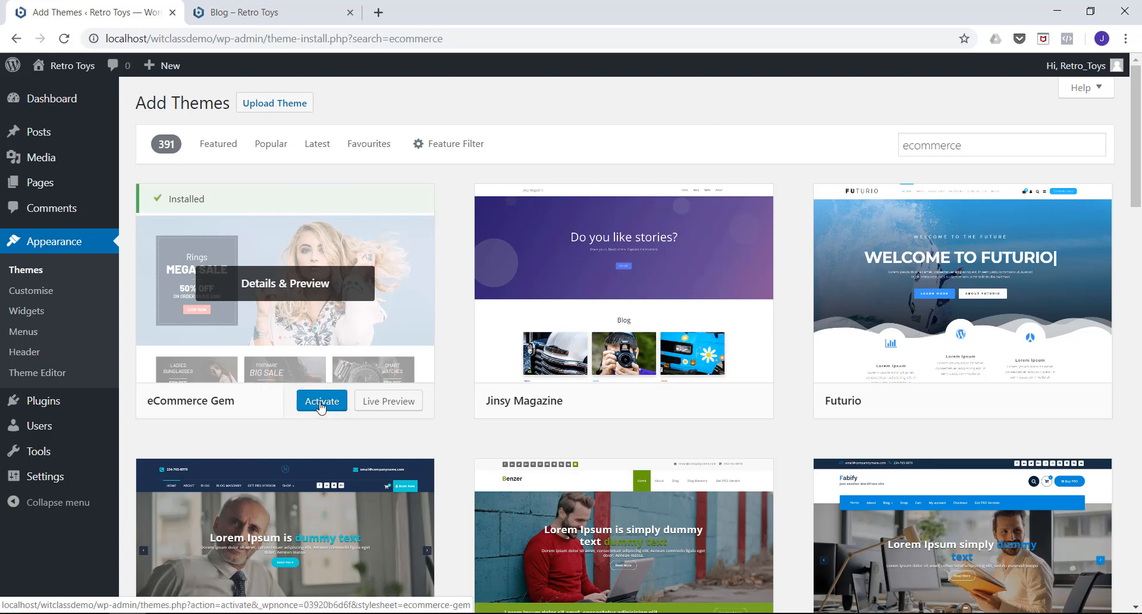
left_click(321, 402)
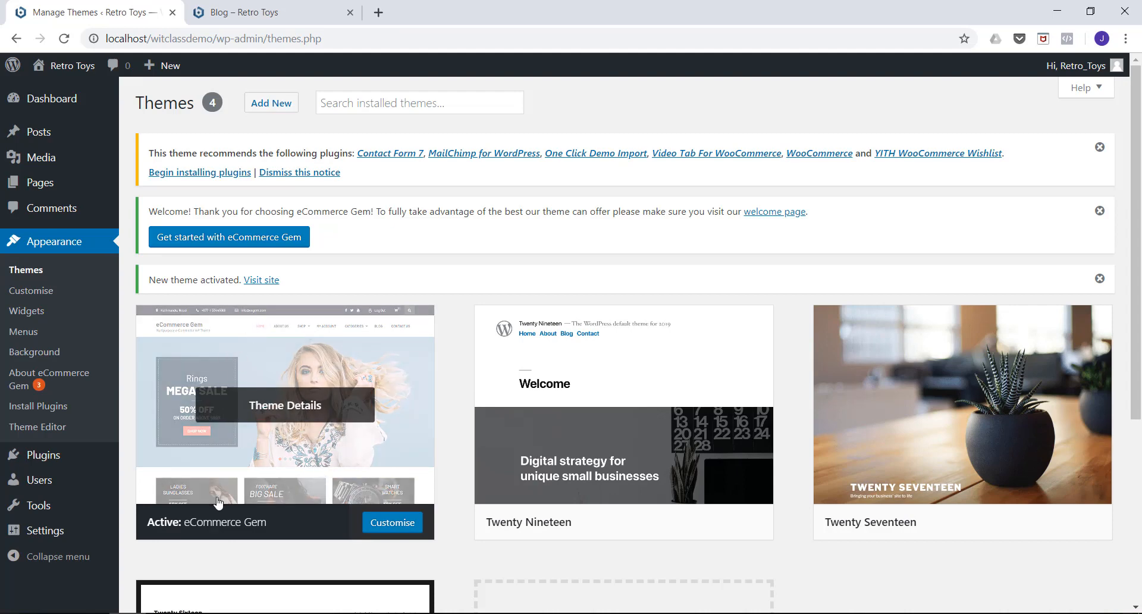
Dismiss the recommended plugins, welcome and theme activation notices above the installed themes.
scroll(580, 384, "down", 1)
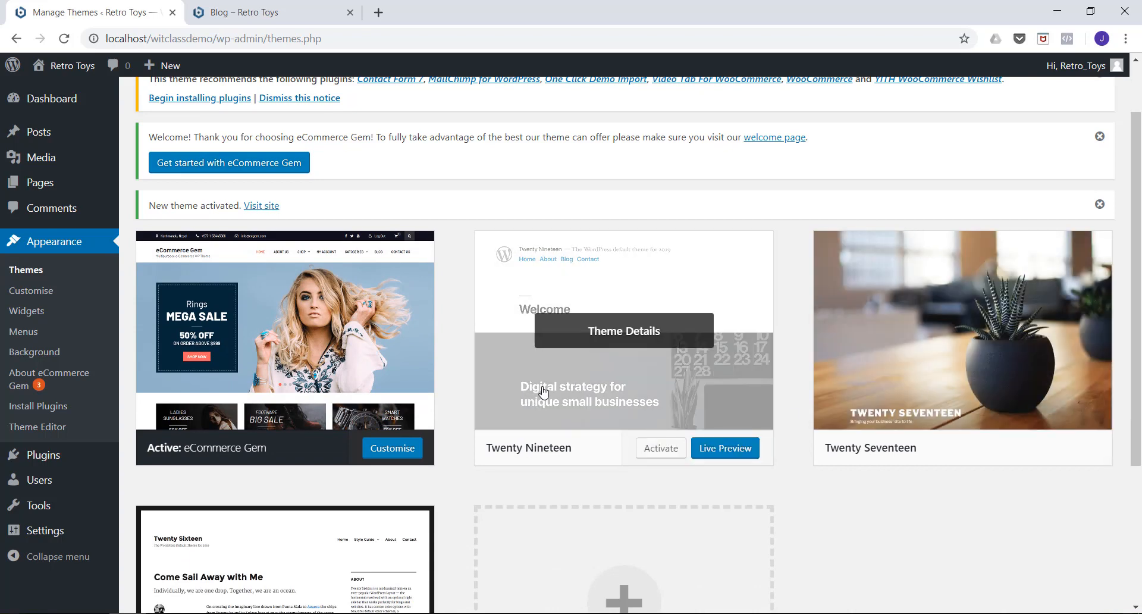
scroll(532, 396, "up", 1)
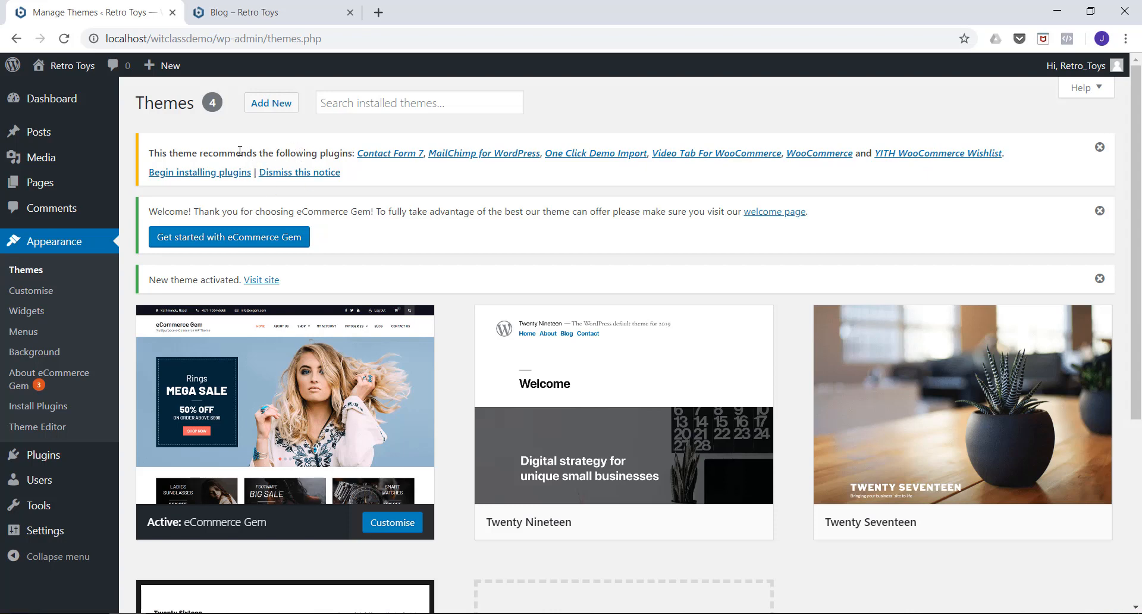
left_click(1100, 148)
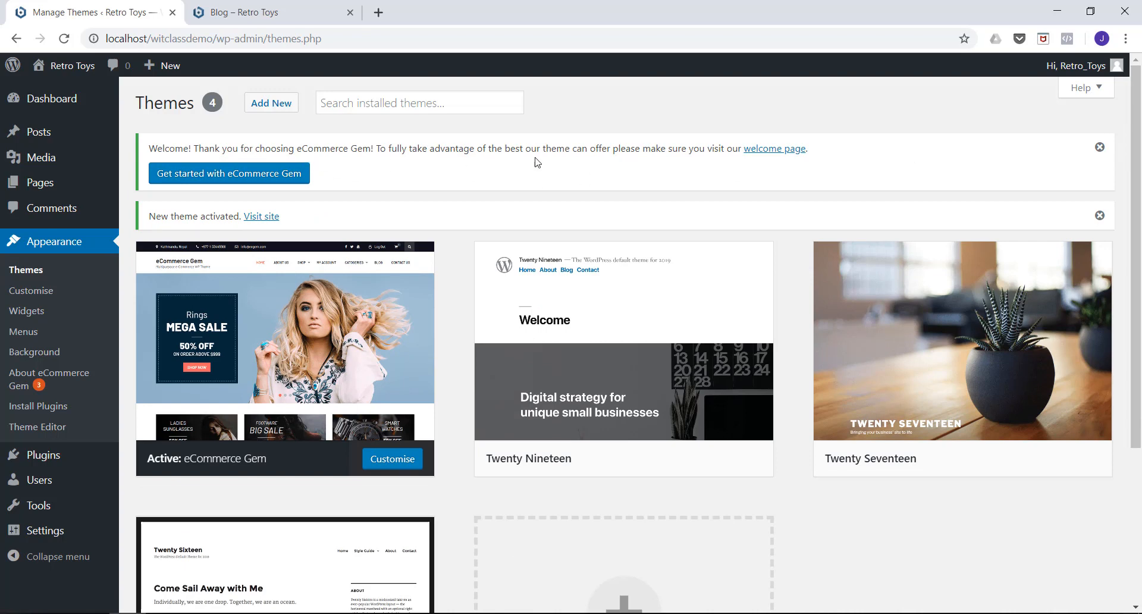
mouse_move(344, 310)
left_click(1100, 148)
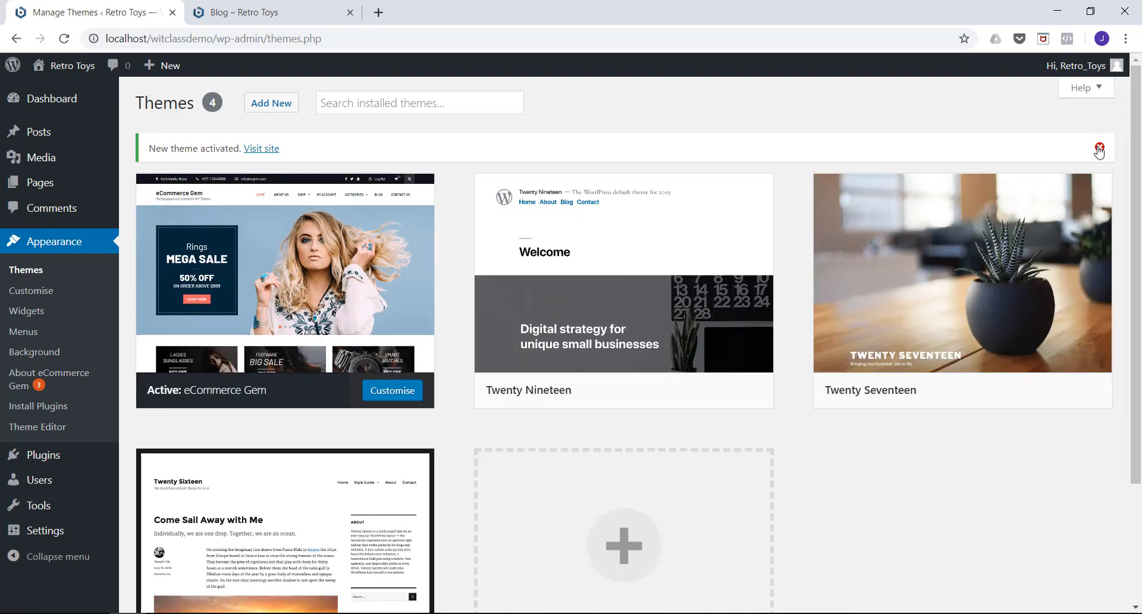
left_click(1100, 149)
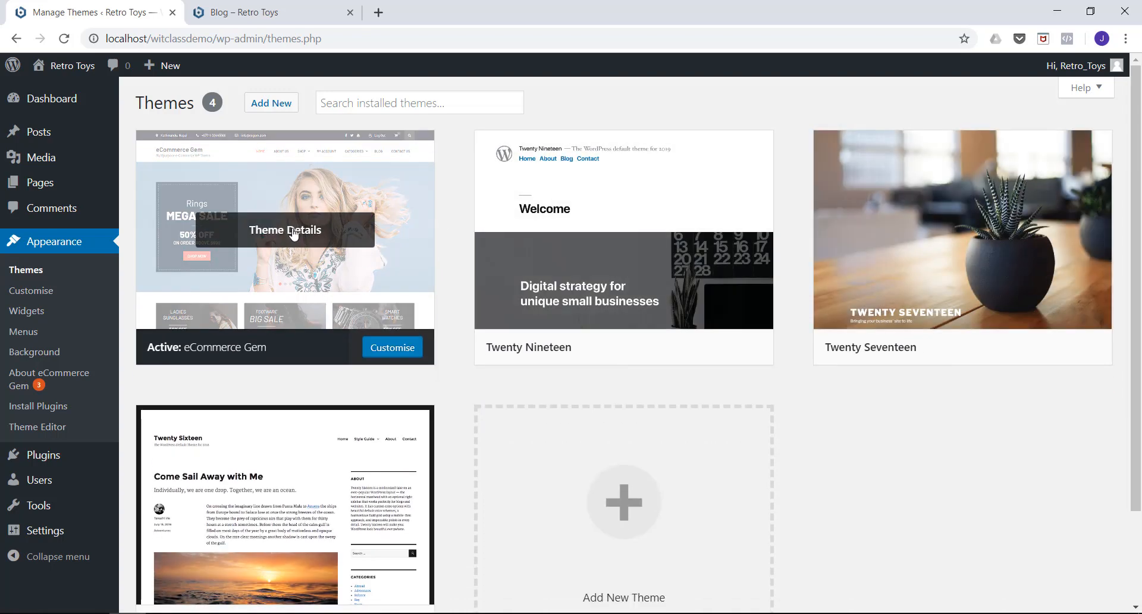
Reload the live Blog page to check the eCommerce Gem theme, and go to the Home page through the breadcrumb.
left_click(241, 16)
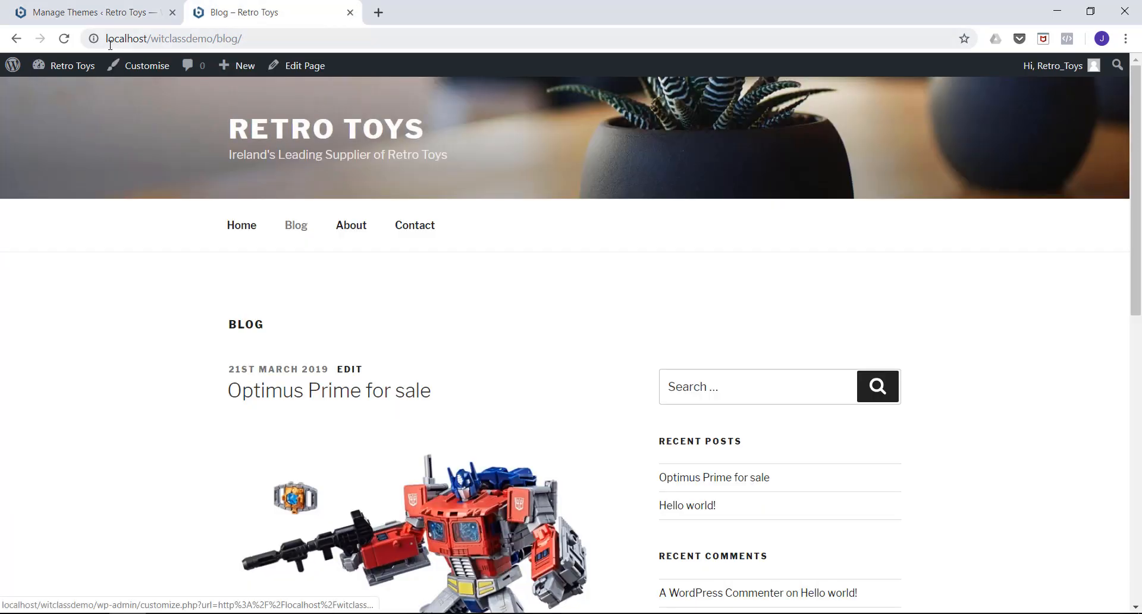
left_click(65, 39)
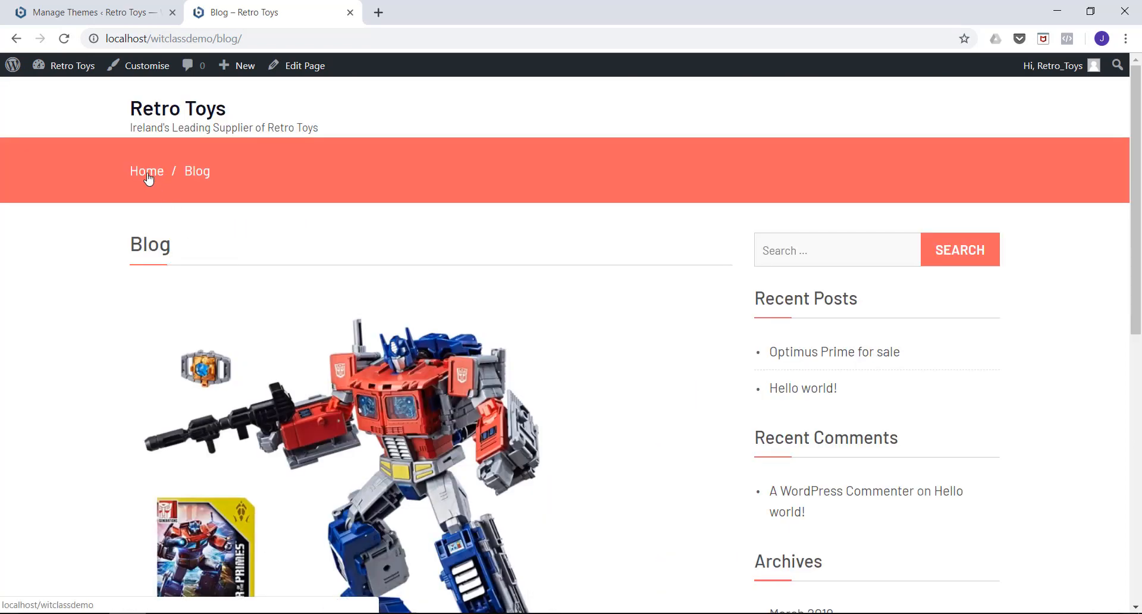
left_click(146, 172)
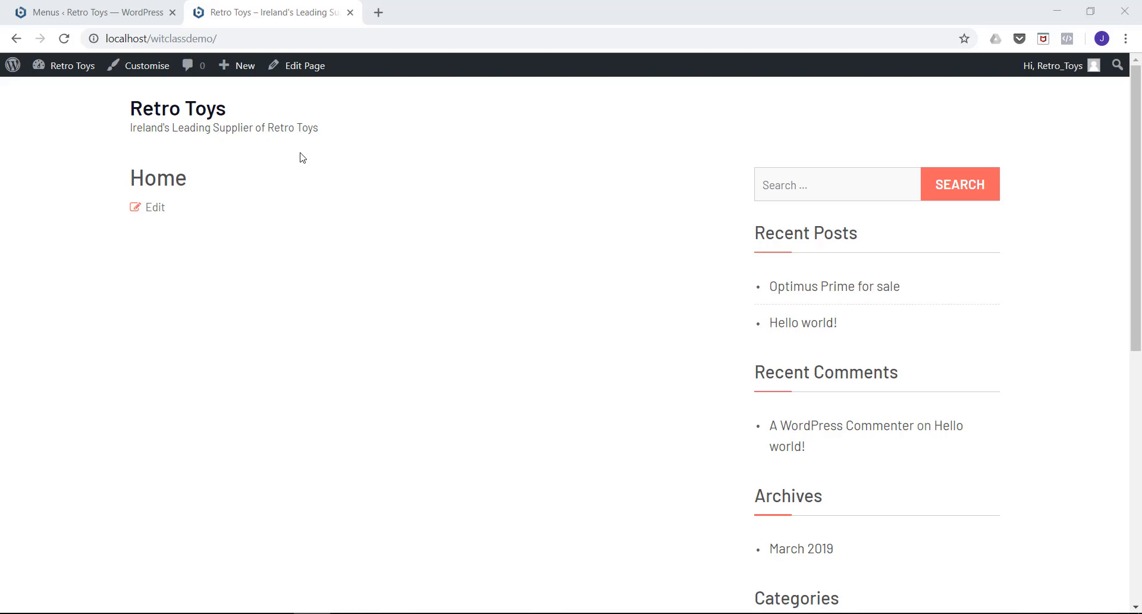
In the menu locations, leave Top Header unassigned and set Primary Header to main_nav, save the changes and reload the live homepage.
left_click(102, 13)
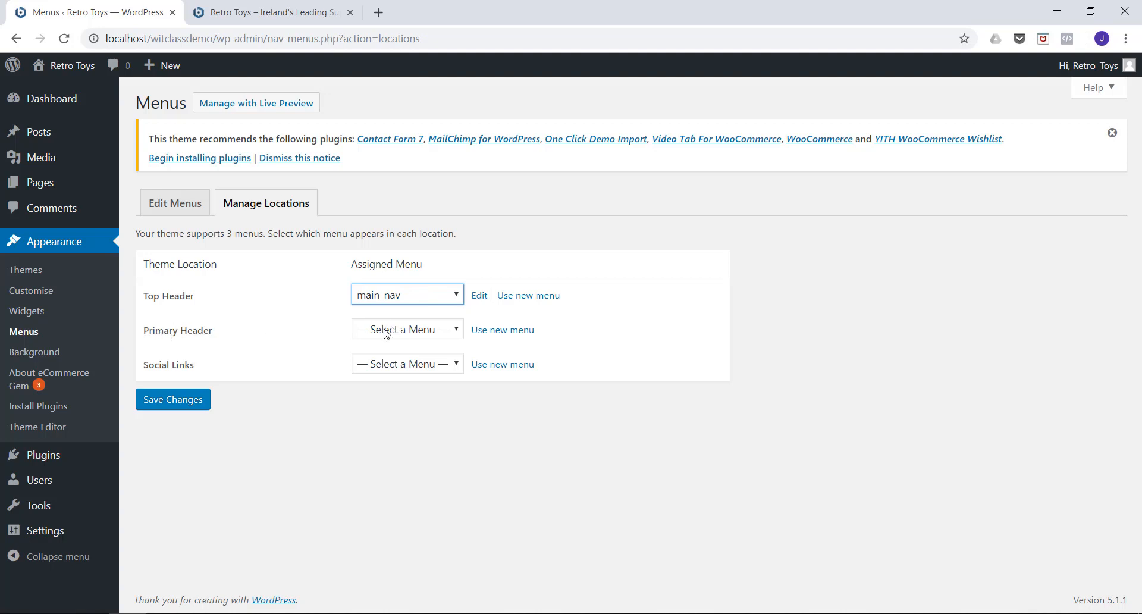
left_click(397, 297)
left_click(393, 315)
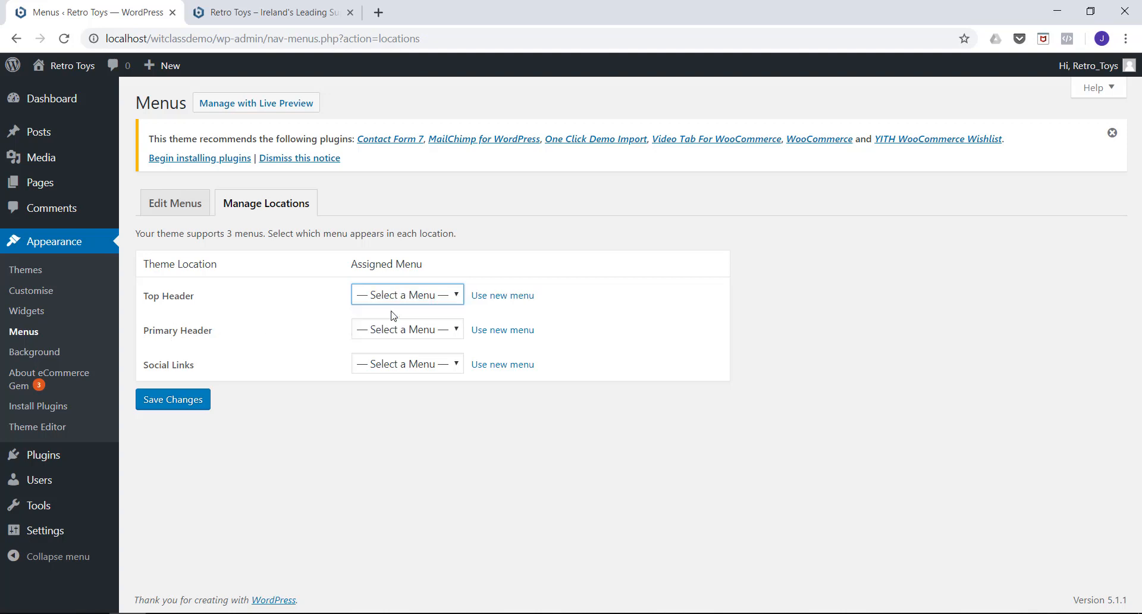
left_click(435, 337)
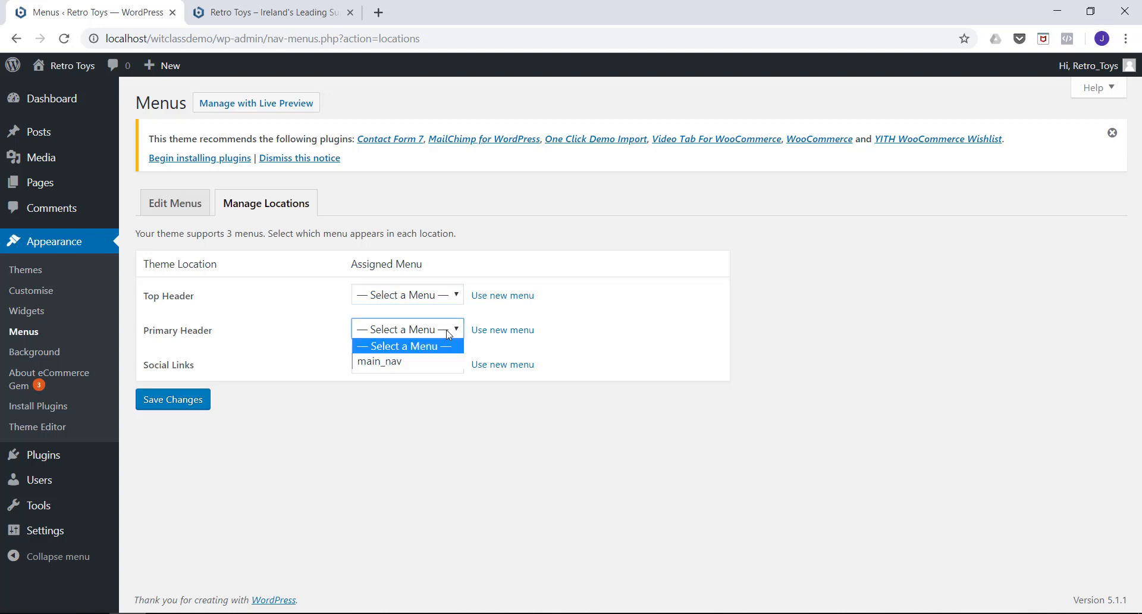
left_click(373, 360)
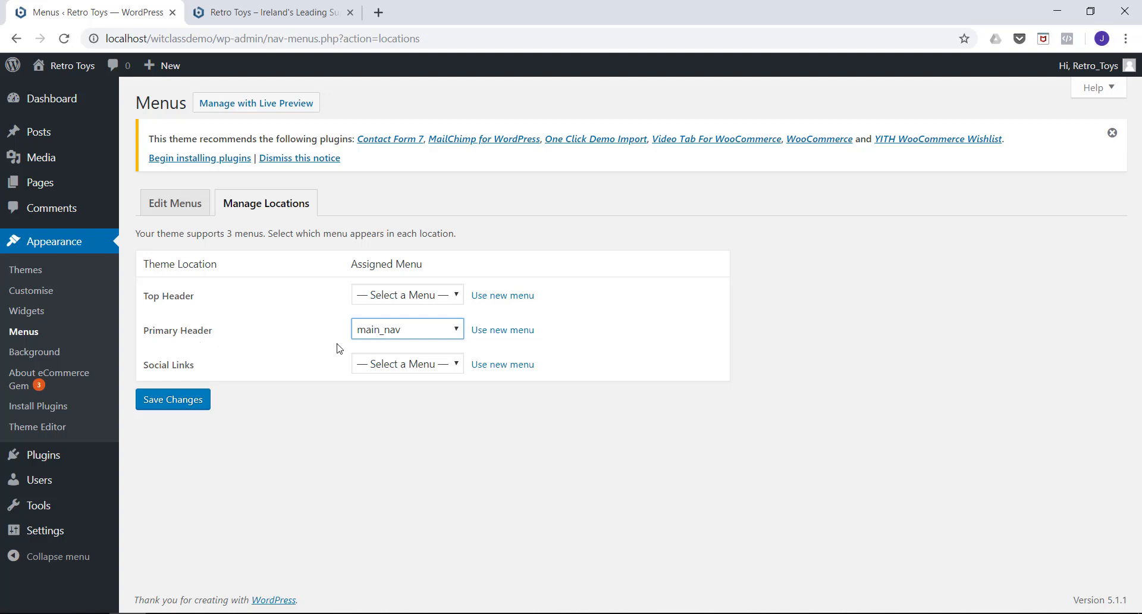
left_click(184, 403)
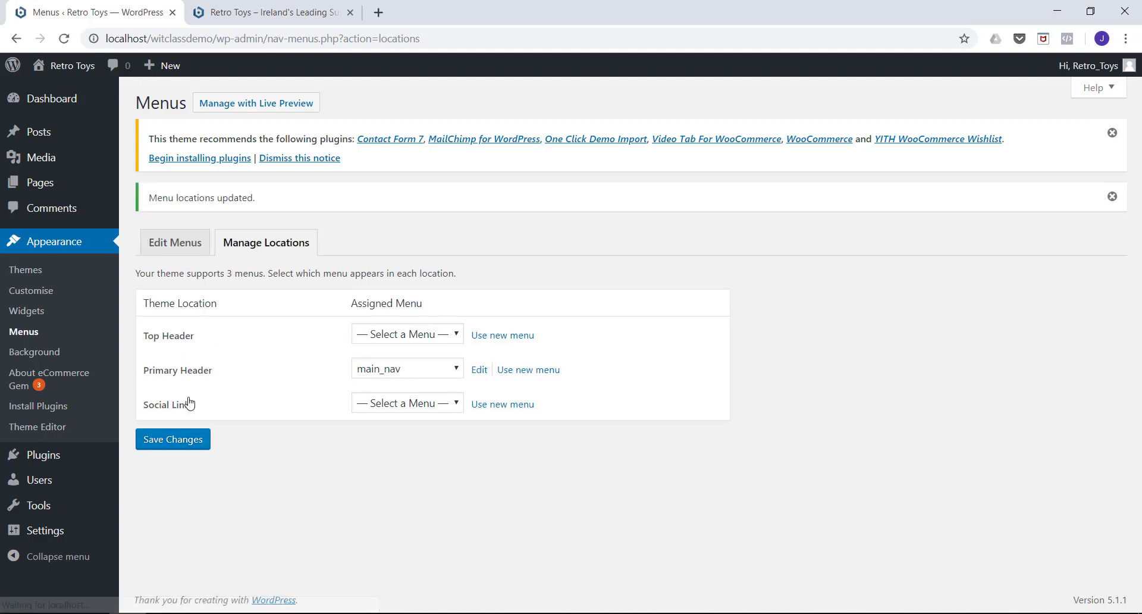
left_click(253, 23)
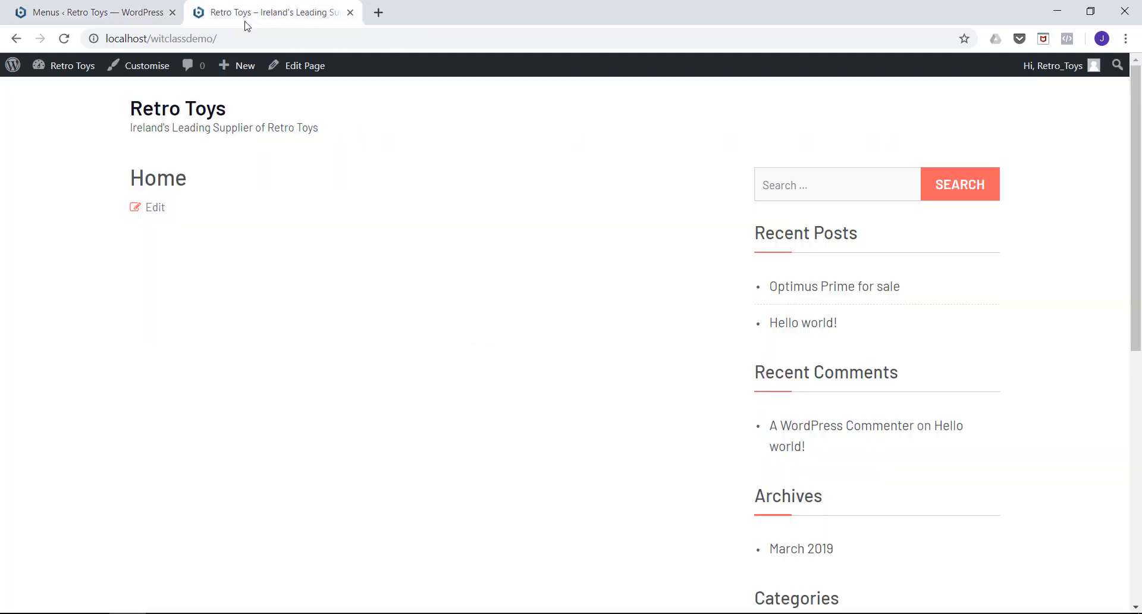
left_click(63, 38)
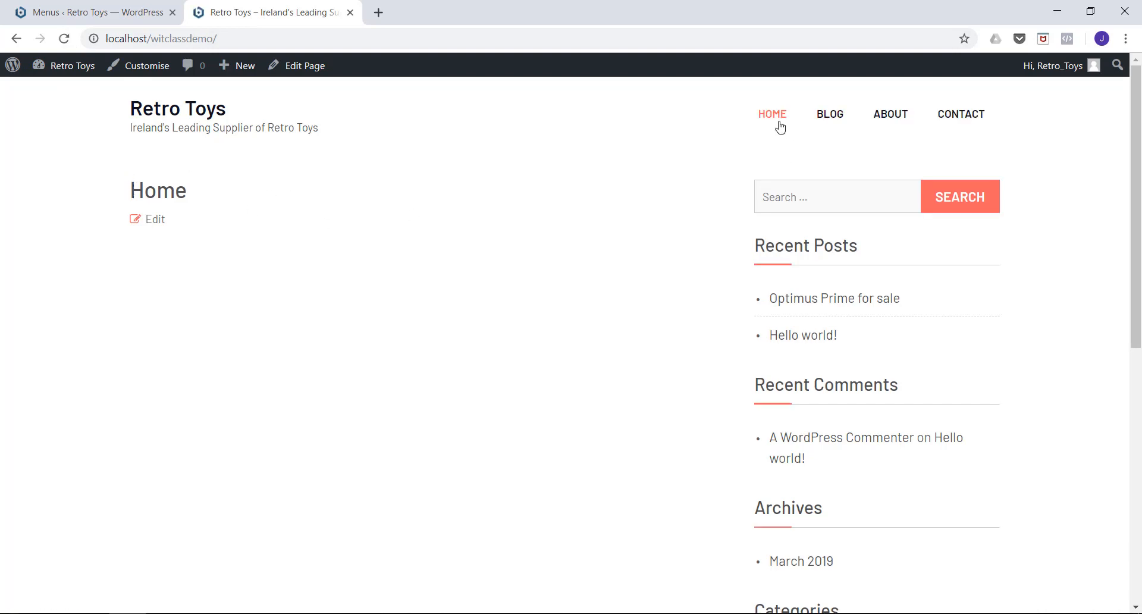
Test the live site's navigation menu by visiting the Contact, About, Blog and Home pages and returning to Blog.
left_click(964, 117)
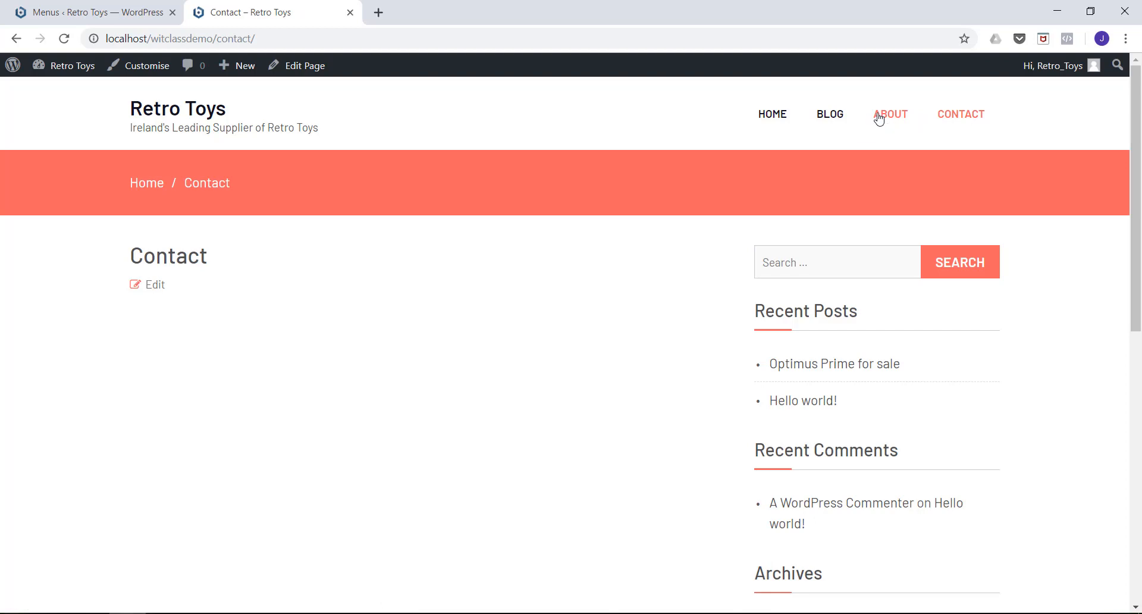
left_click(878, 120)
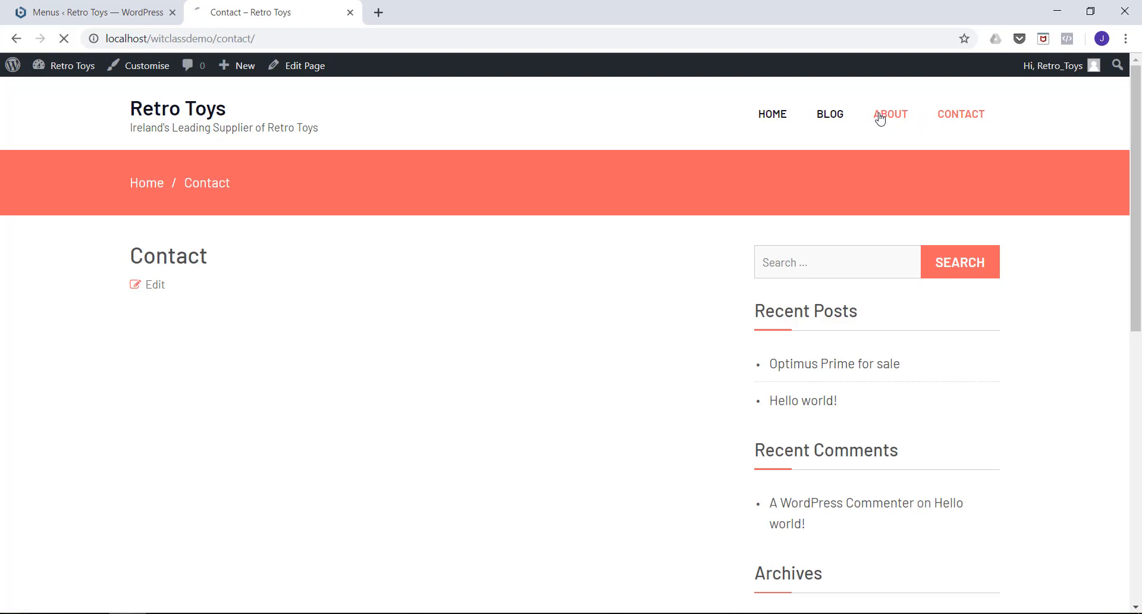
left_click(837, 122)
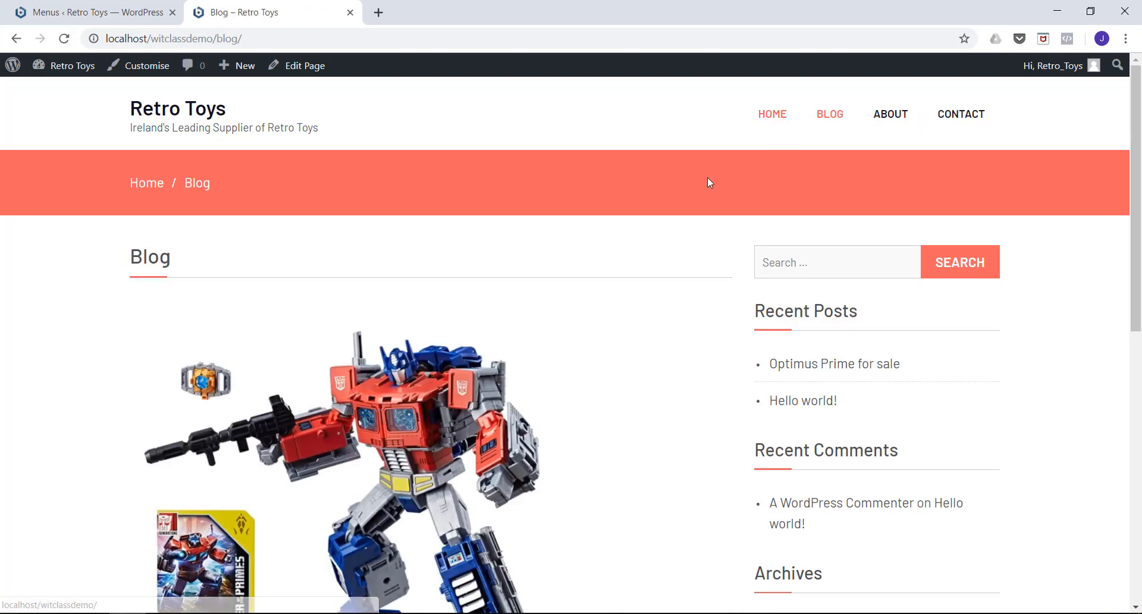
scroll(439, 247, "down", 7)
scroll(438, 248, "up", 7)
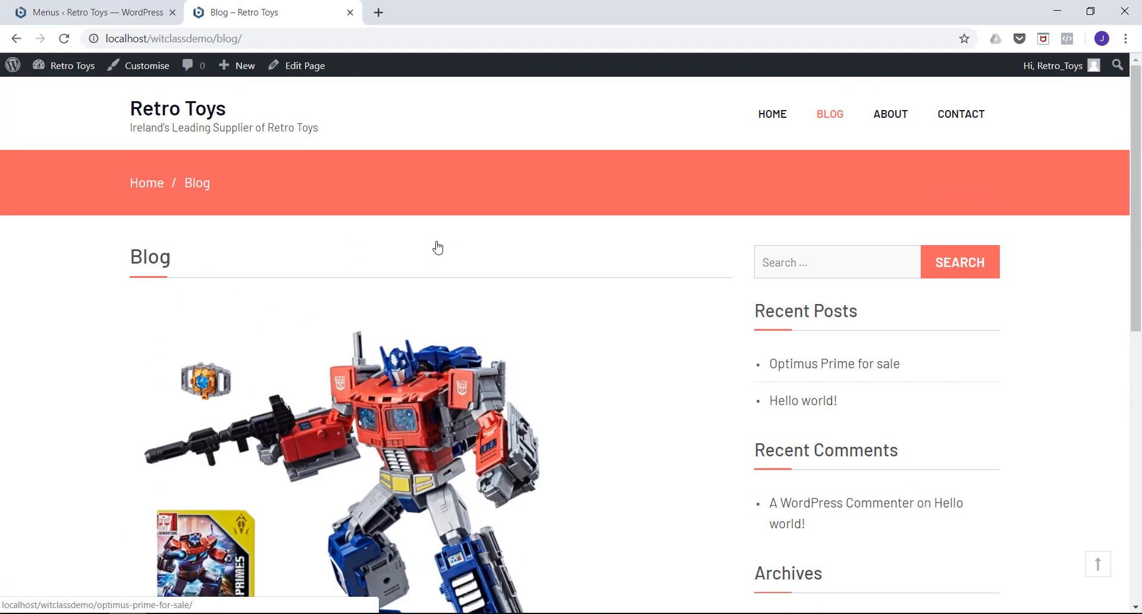
left_click(770, 119)
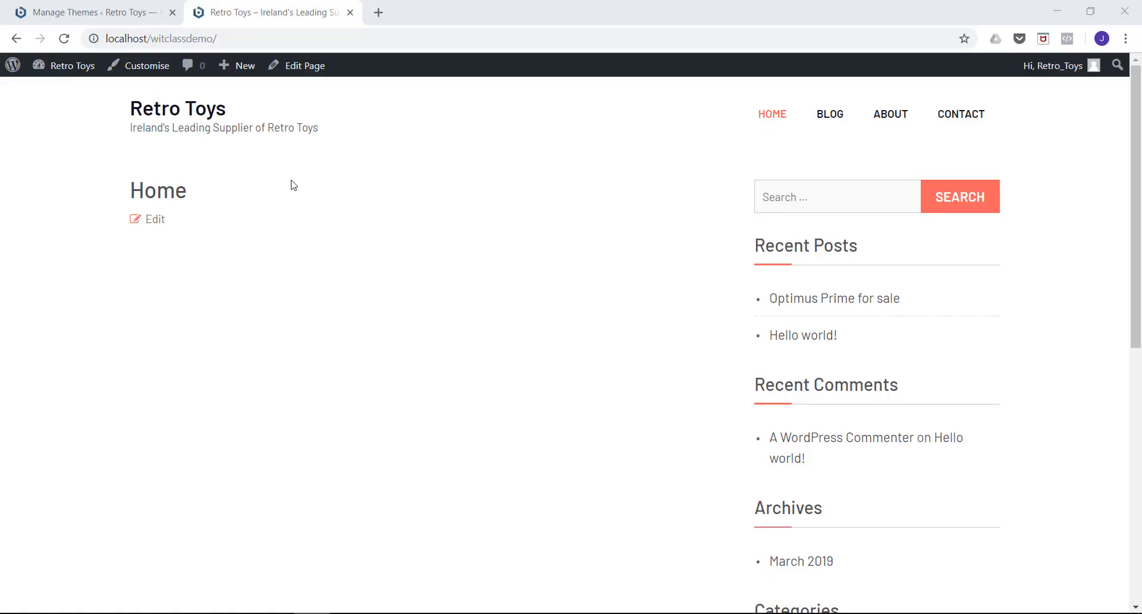
left_click(820, 118)
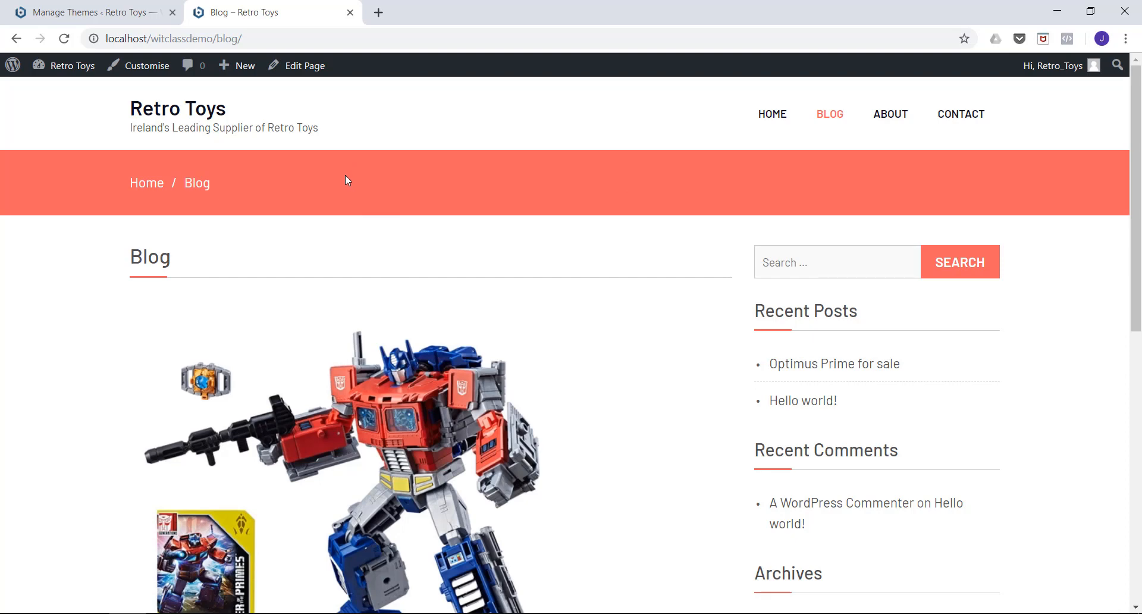
Return to the admin Themes page and open the customiser for the active eCommerce Gem theme.
left_click(120, 20)
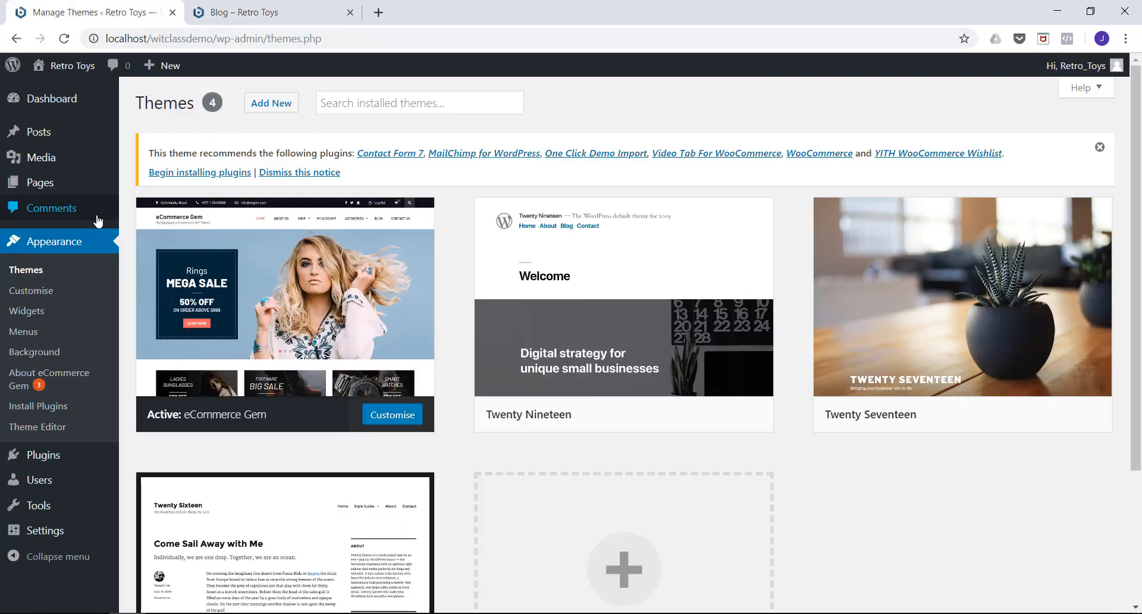
scroll(84, 223, "down", 1)
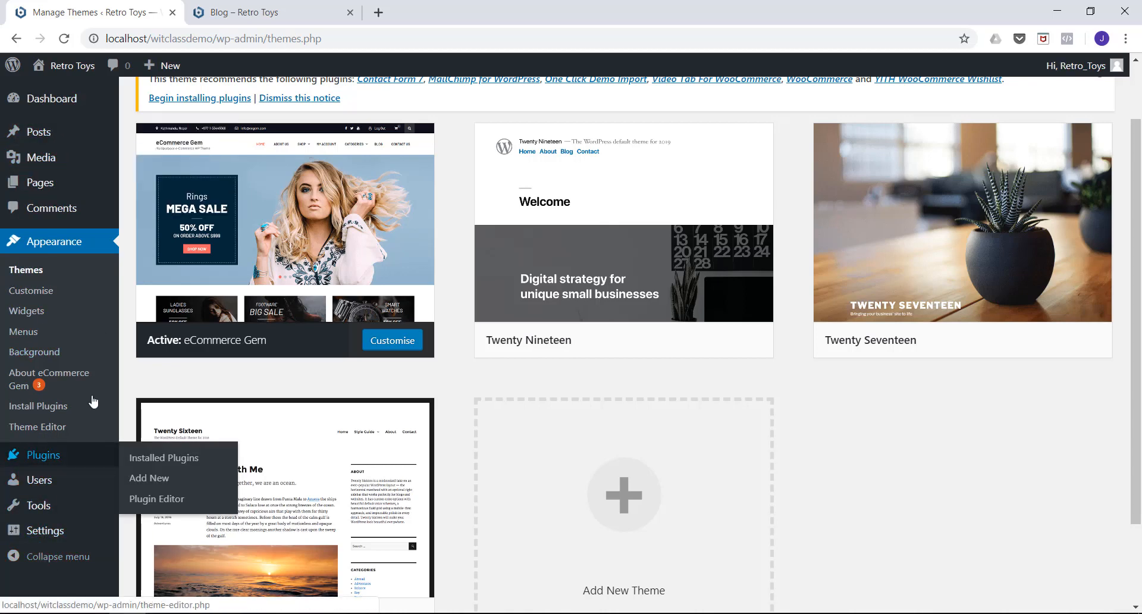
mouse_move(313, 258)
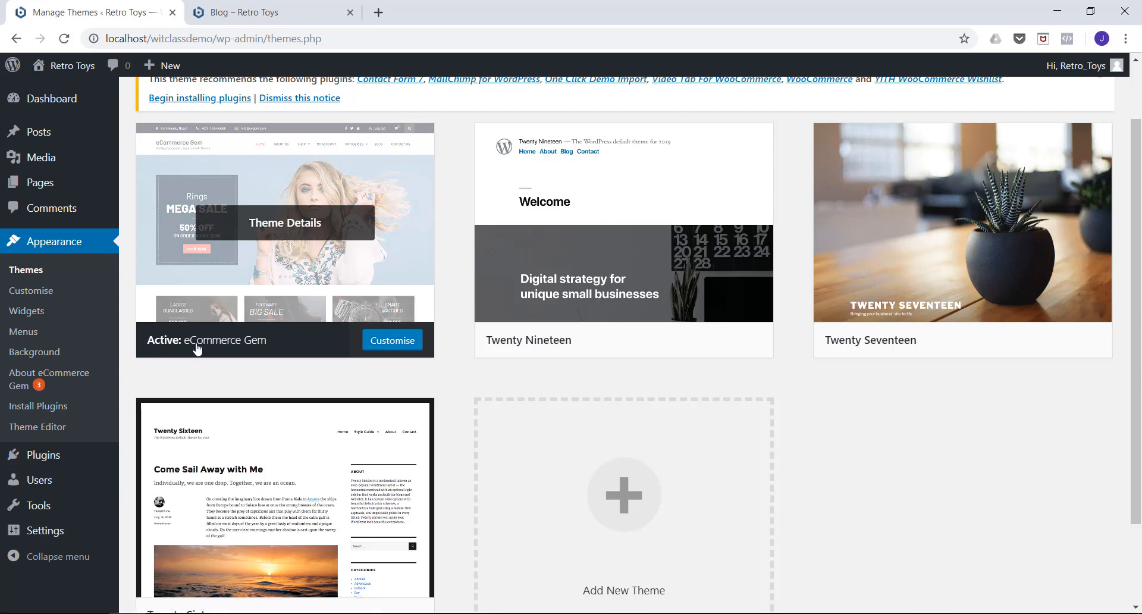
left_click(45, 245)
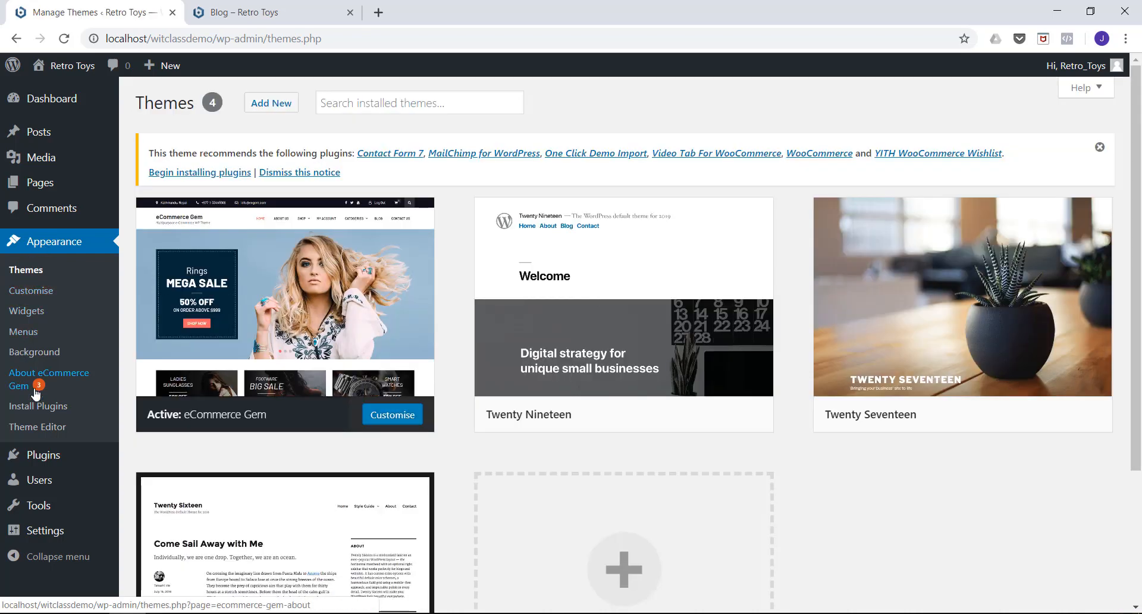
left_click(29, 292)
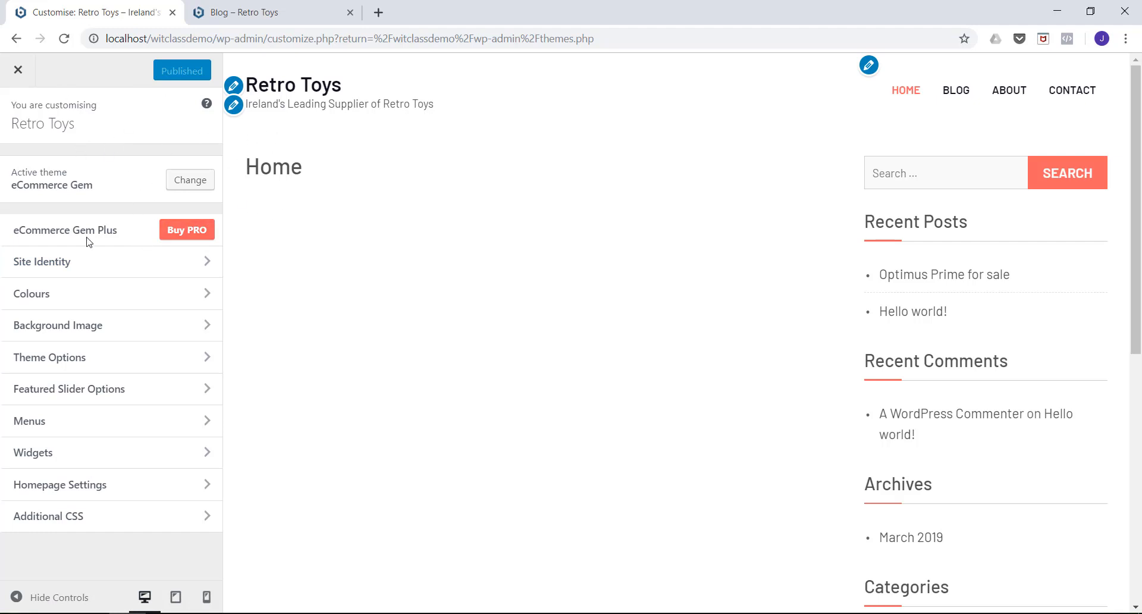
left_click(18, 75)
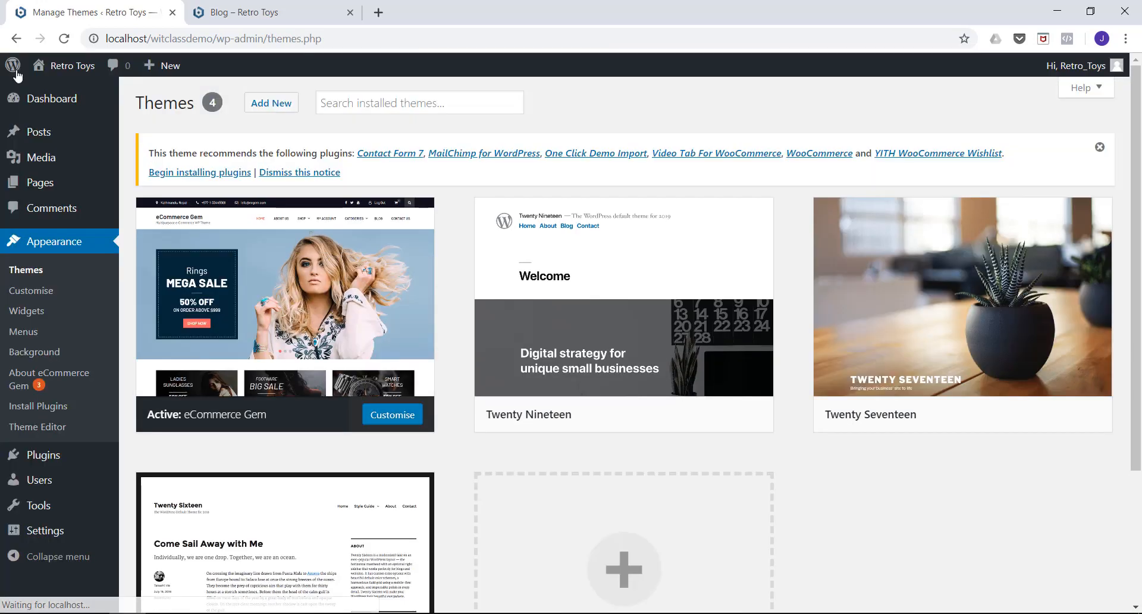
left_click(32, 295)
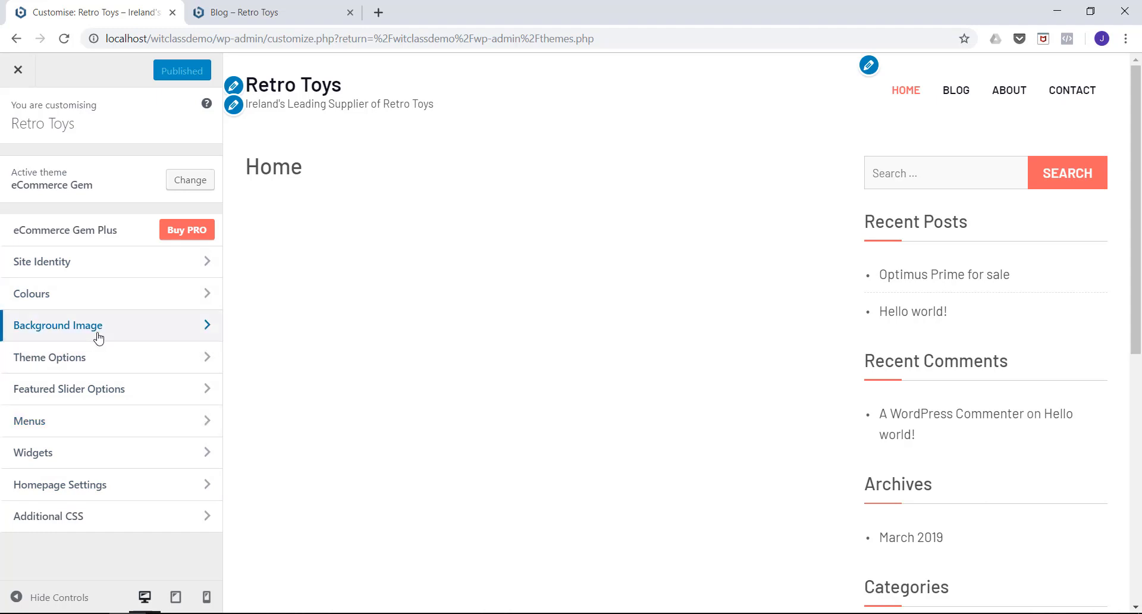
Review the Site Identity settings for logo, site title, tagline and site icon, and return to the customiser overview.
left_click(89, 272)
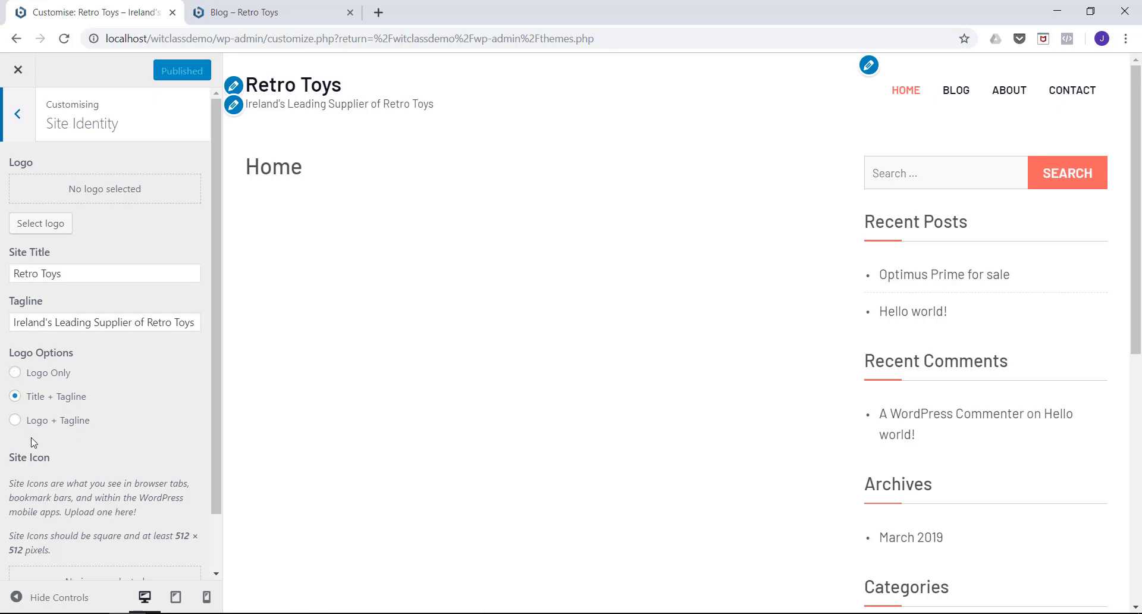
scroll(50, 368, "down", 1)
scroll(55, 361, "up", 1)
left_click(19, 119)
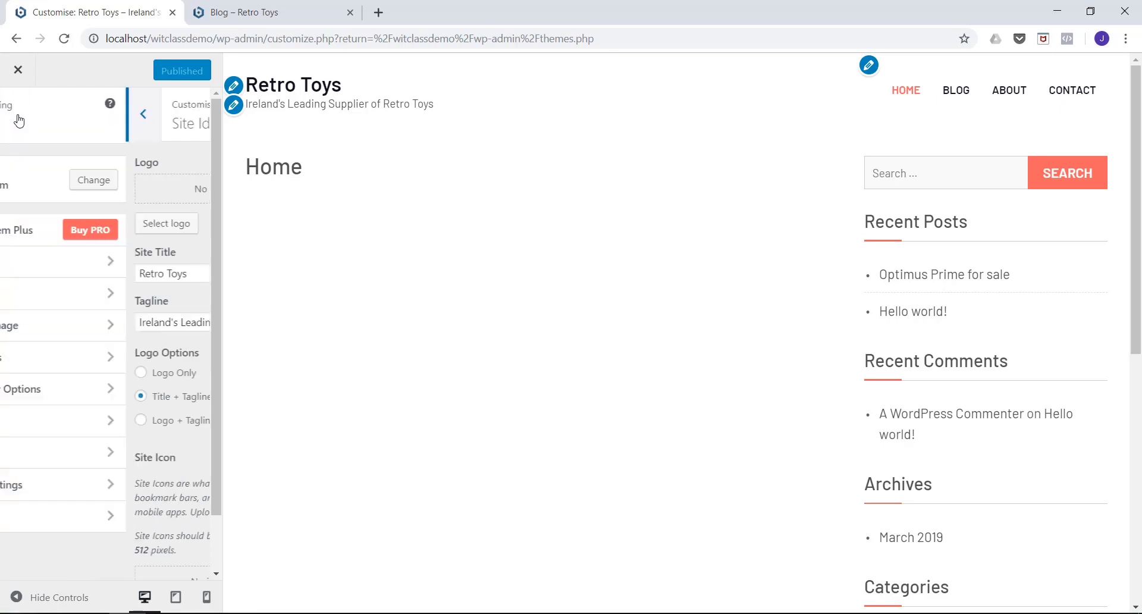
Set the theme's primary colour to the preset blue #1e73be and publish the change.
left_click(54, 302)
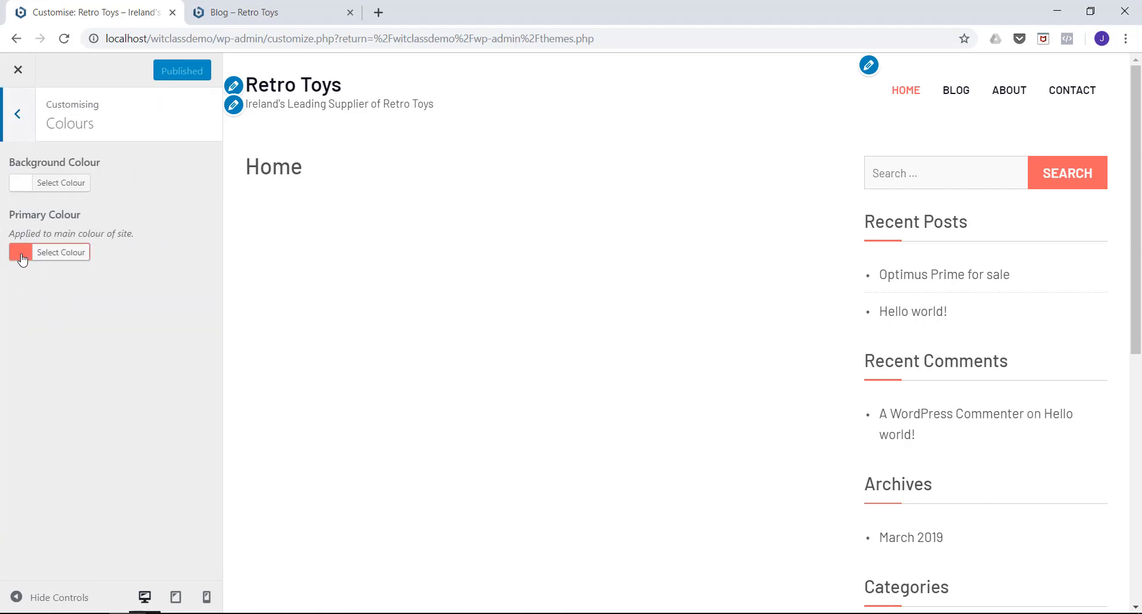
left_click(20, 253)
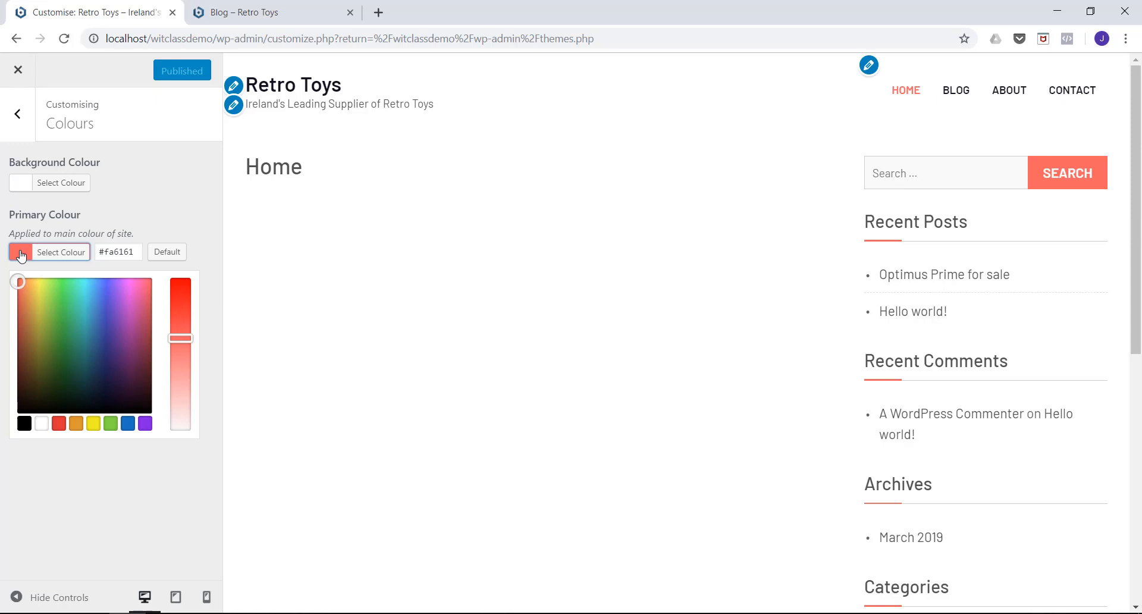
left_click(60, 425)
left_click(127, 424)
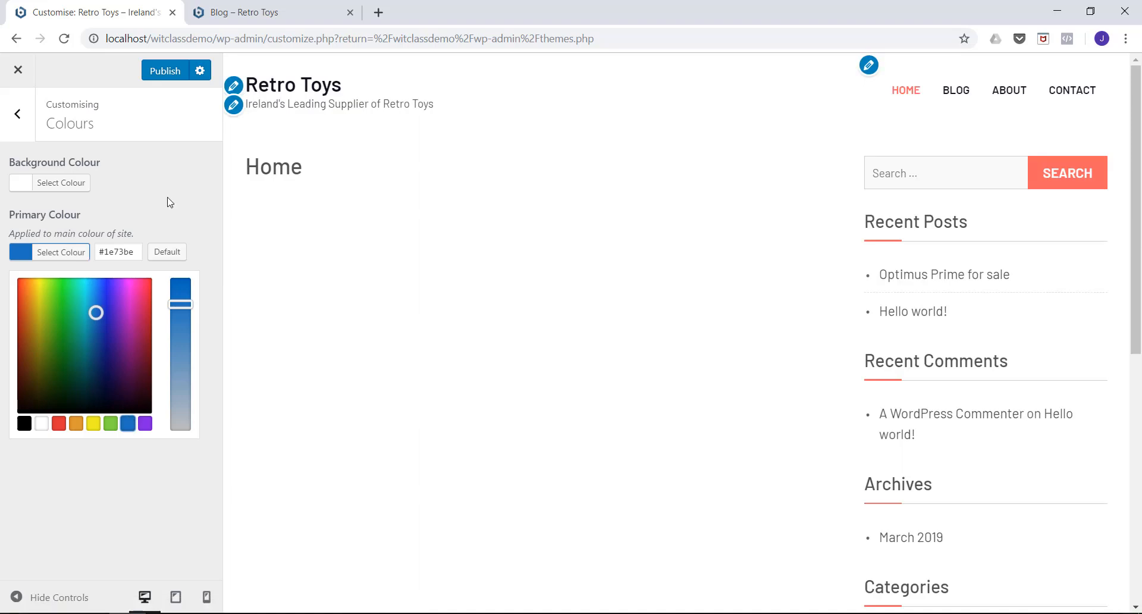
left_click(165, 71)
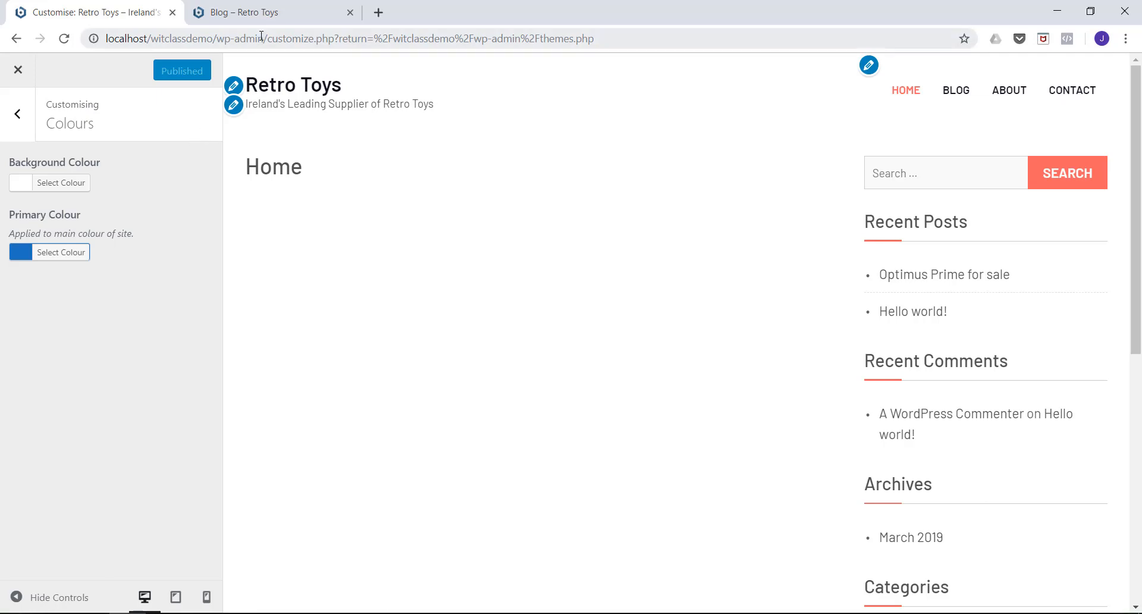
Reload the live Blog page to check the new primary colour, and close the customiser to return to the admin Themes page.
left_click(263, 13)
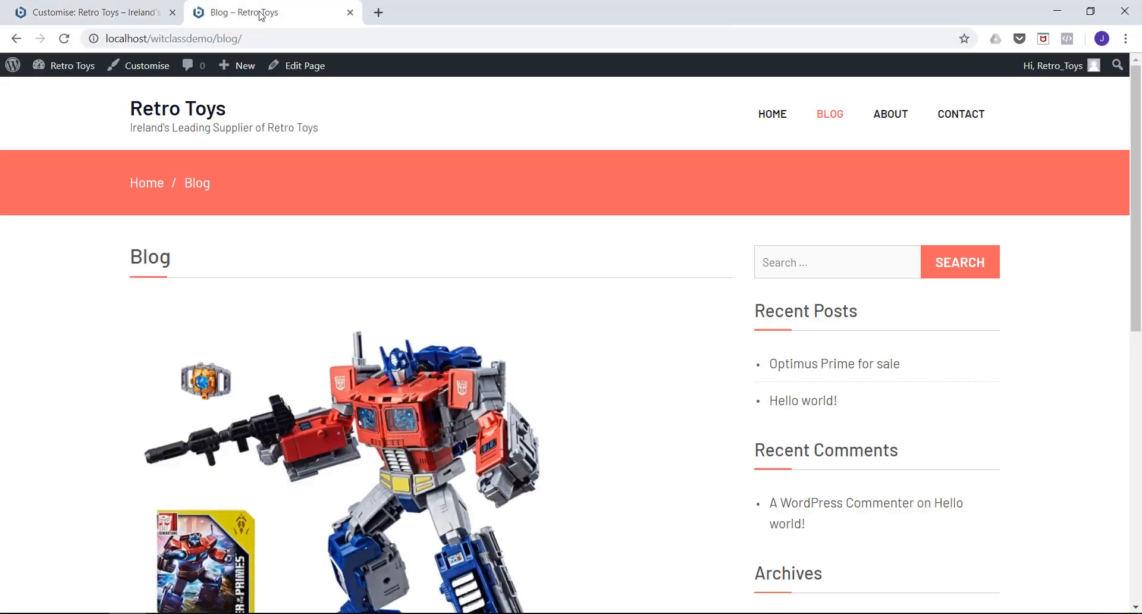
left_click(67, 39)
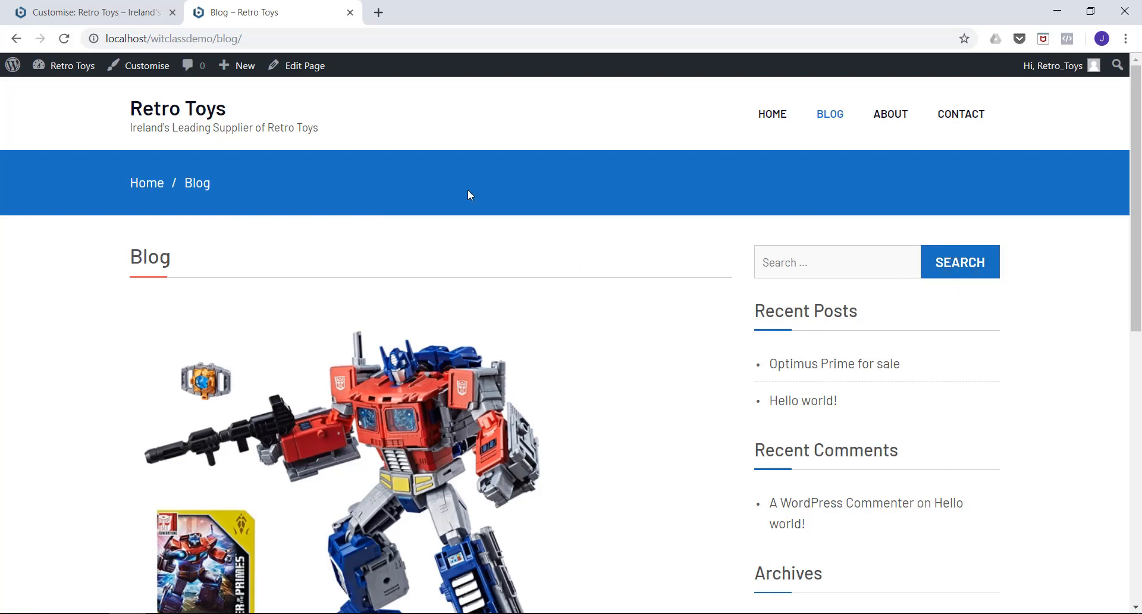
left_click(123, 8)
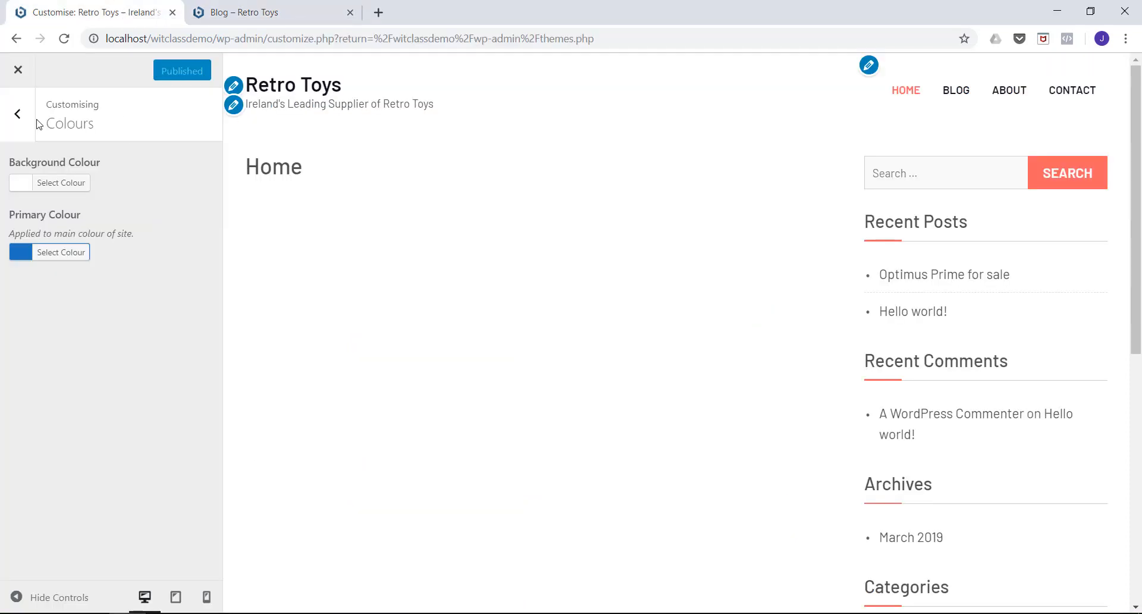
left_click(18, 113)
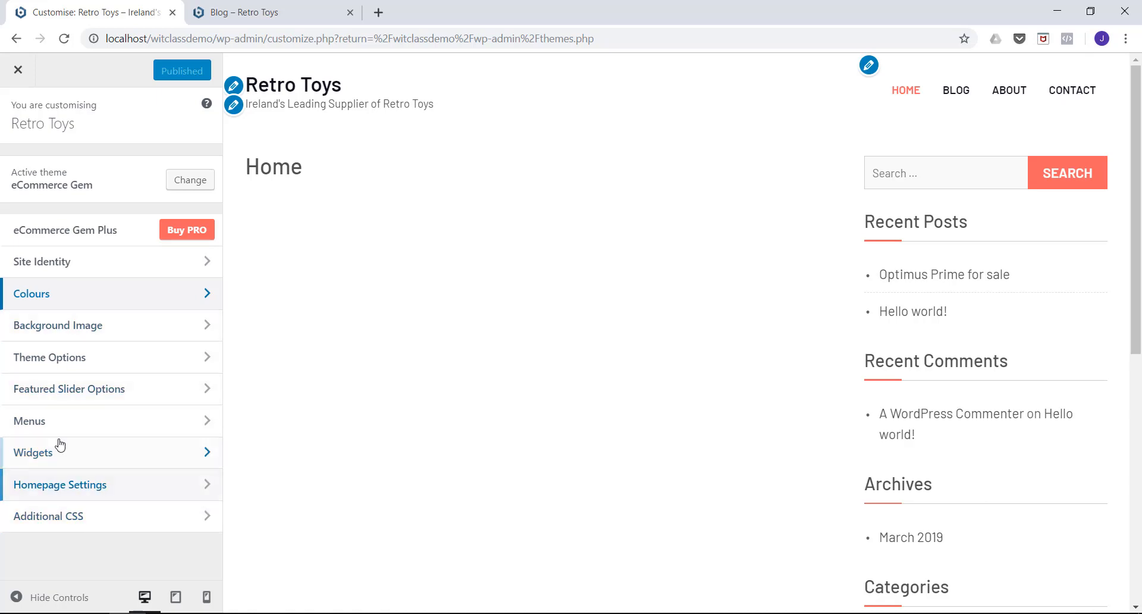
left_click(18, 71)
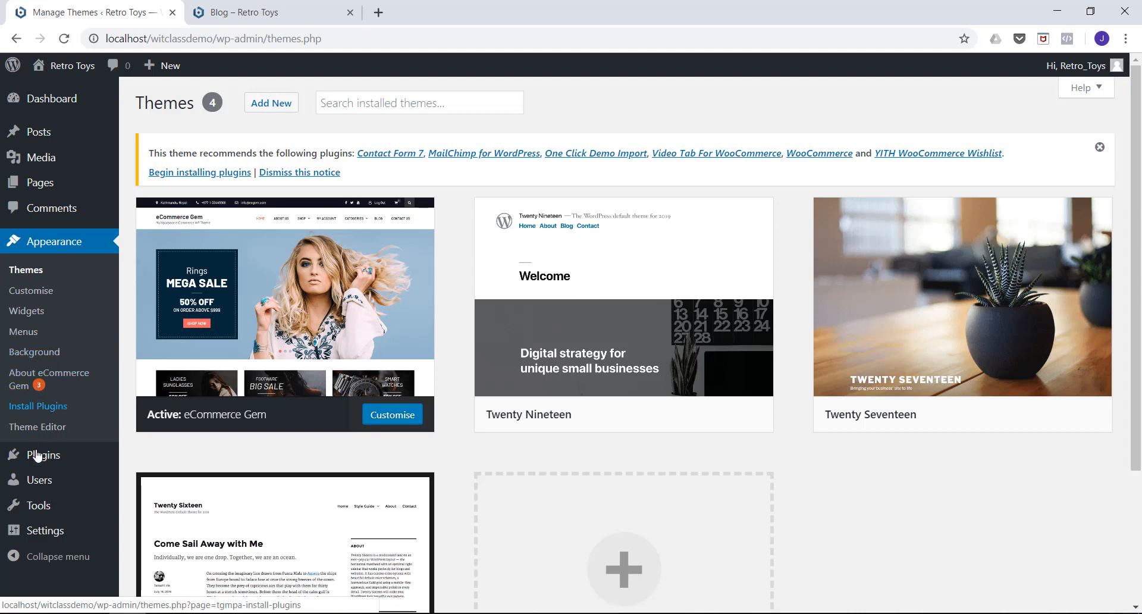
Open the page for adding new plugins and search the plugin directory for yoast.
mouse_move(38, 457)
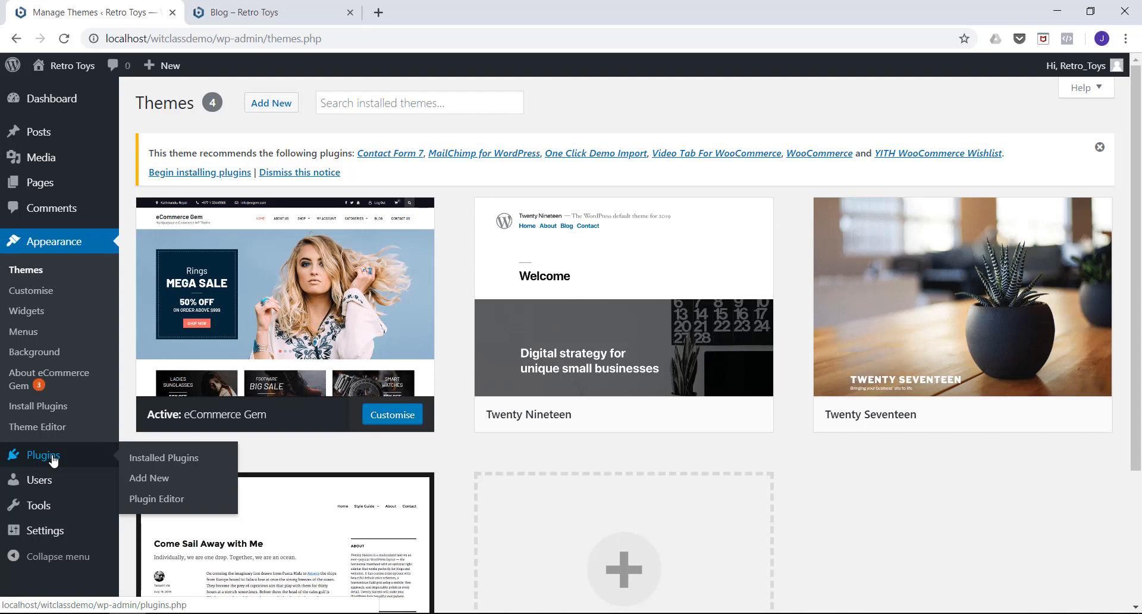
left_click(53, 456)
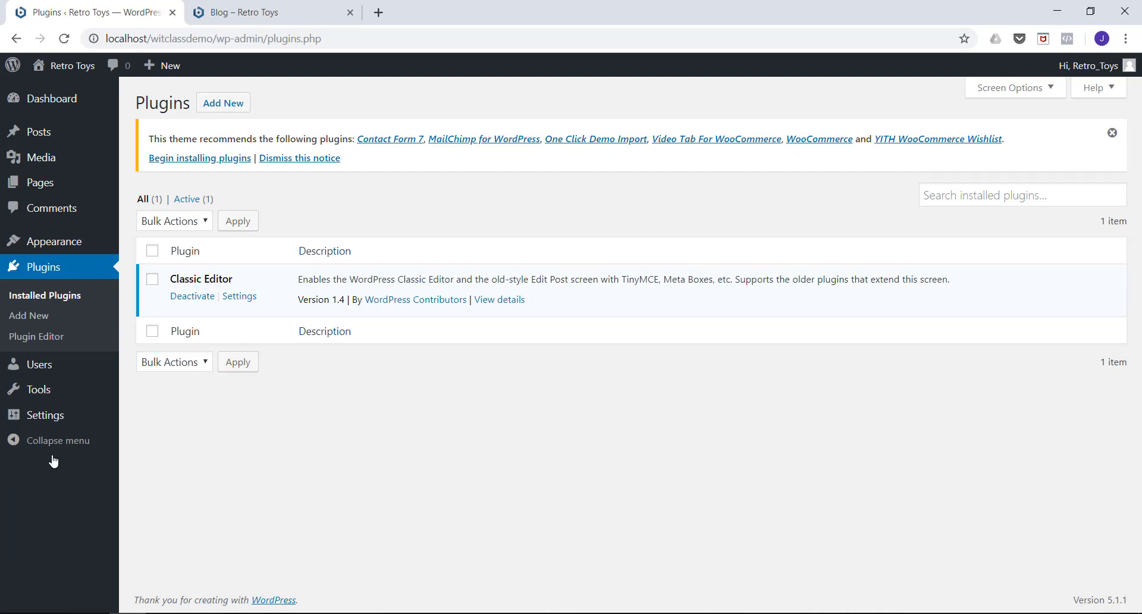
left_click(220, 107)
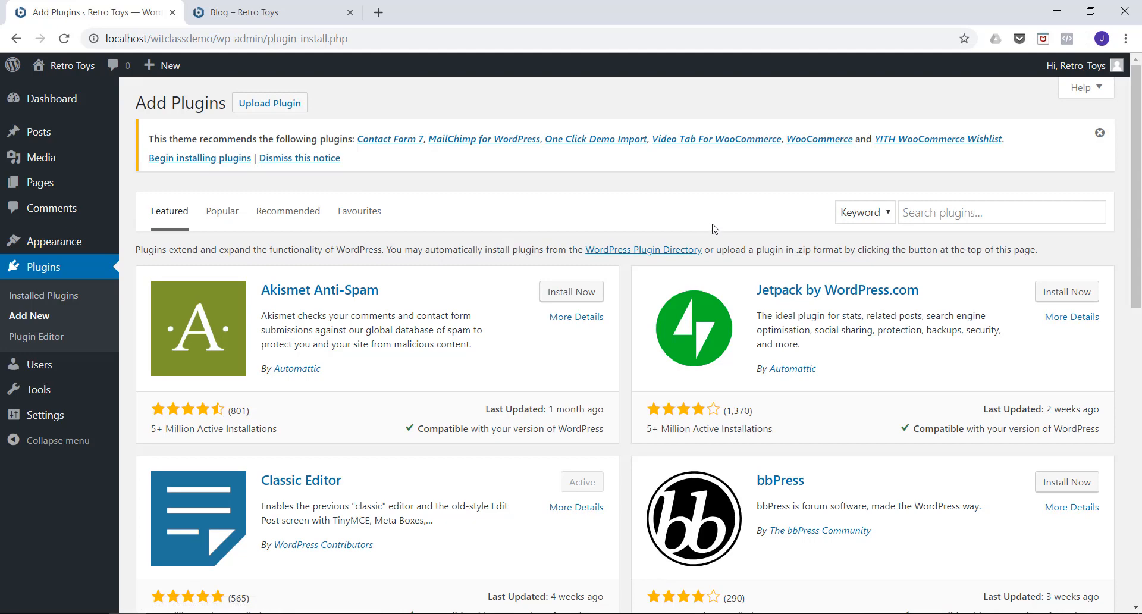
left_click(917, 215)
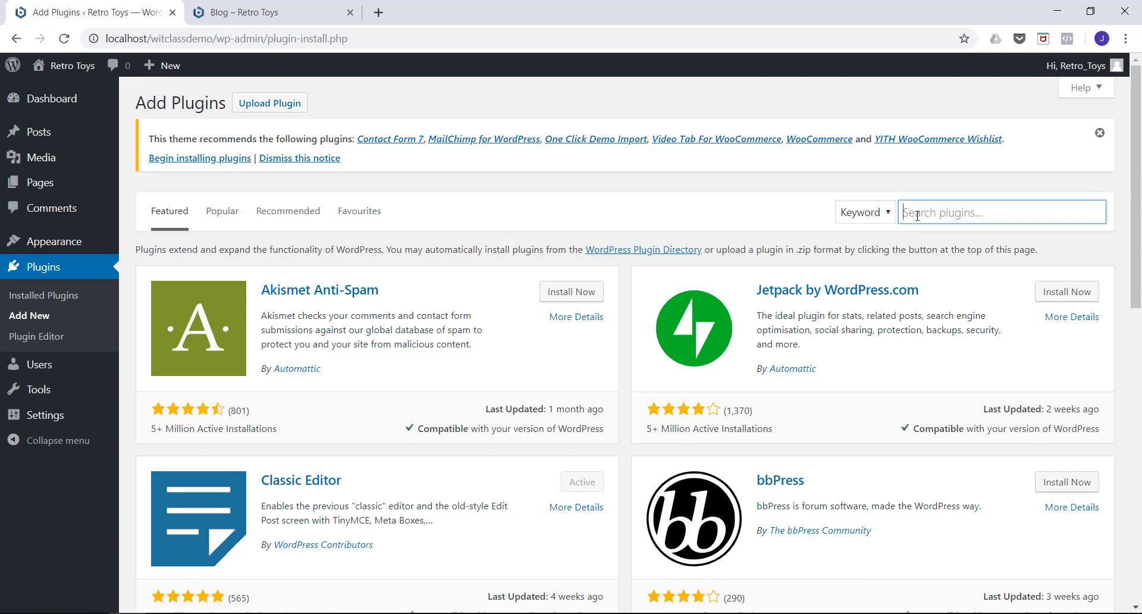
type("yoast")
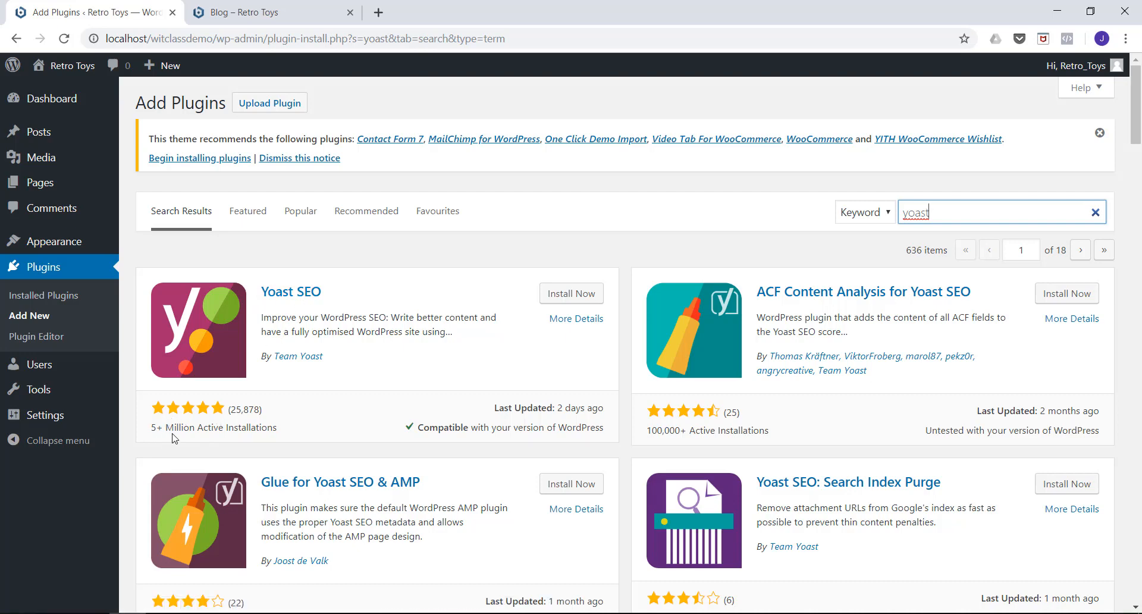
Review the Yoast SEO plugin's description, compatibility and reviews, and install and activate the plugin.
left_click(565, 326)
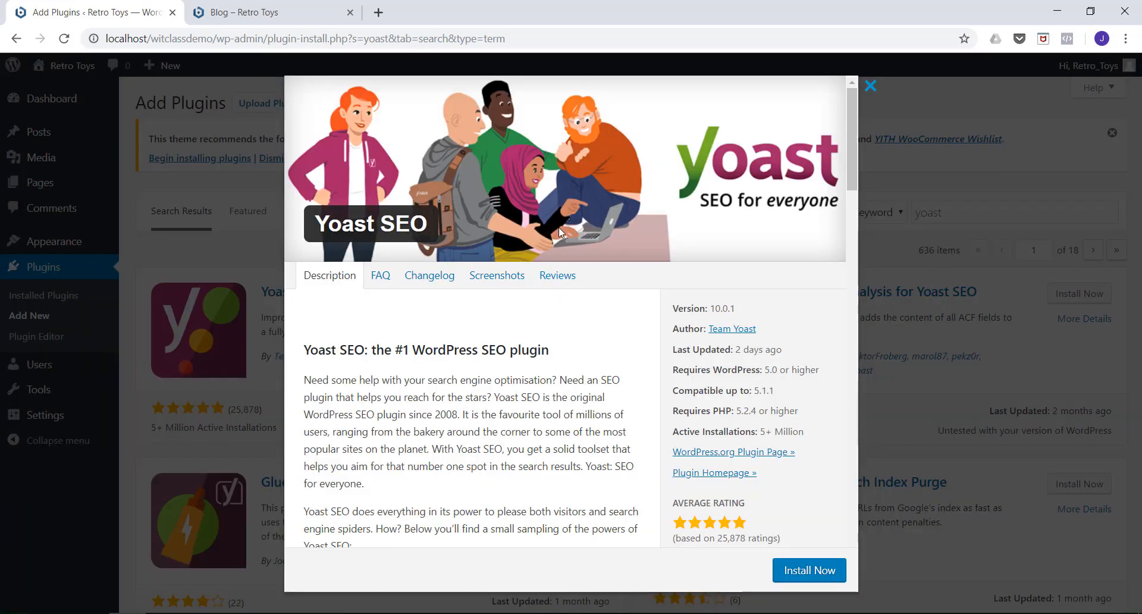
scroll(647, 213, "down", 1)
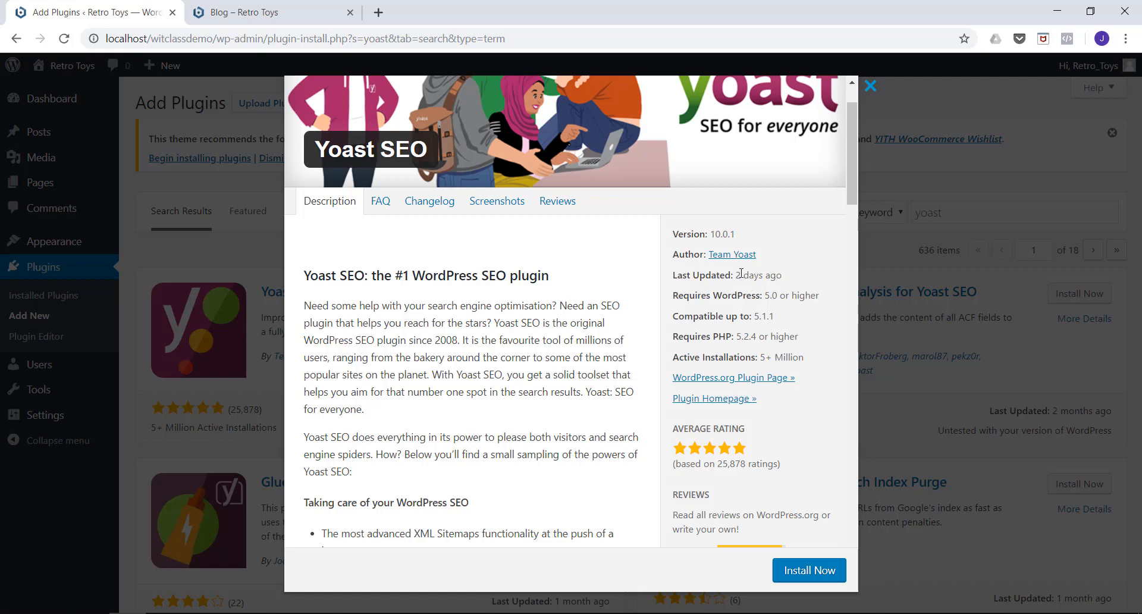
scroll(686, 308, "down", 3)
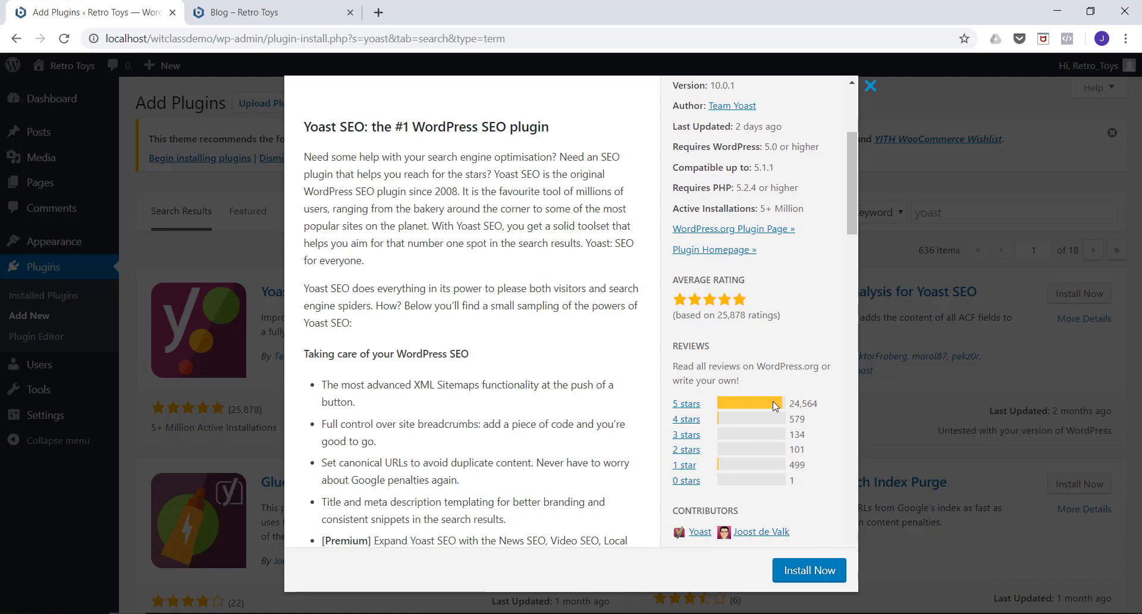
scroll(764, 333, "down", 3)
scroll(755, 541, "down", 1)
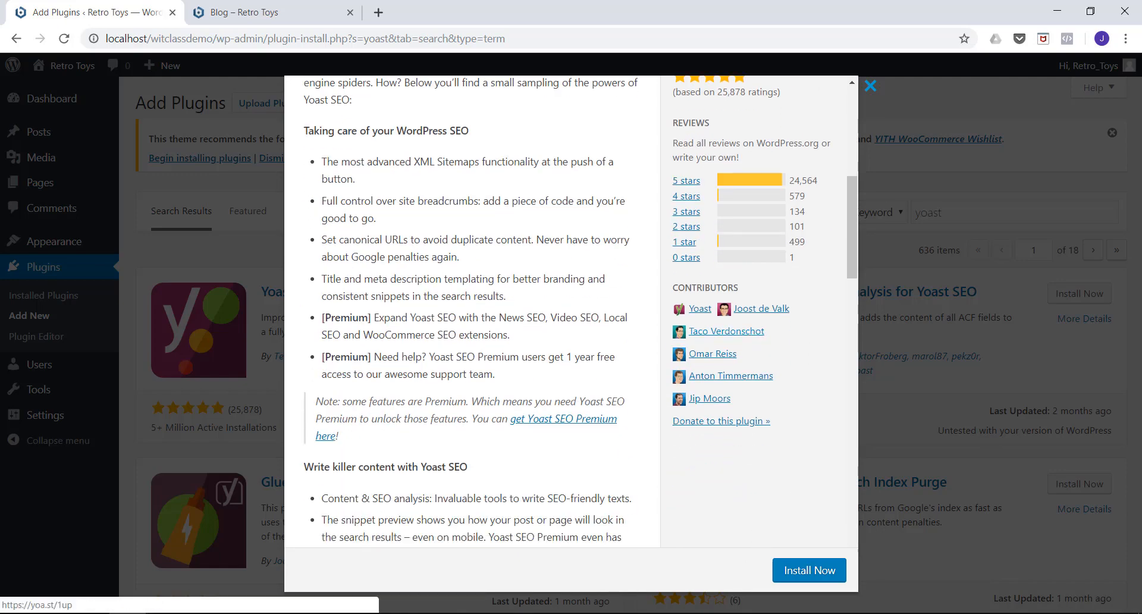
left_click(797, 580)
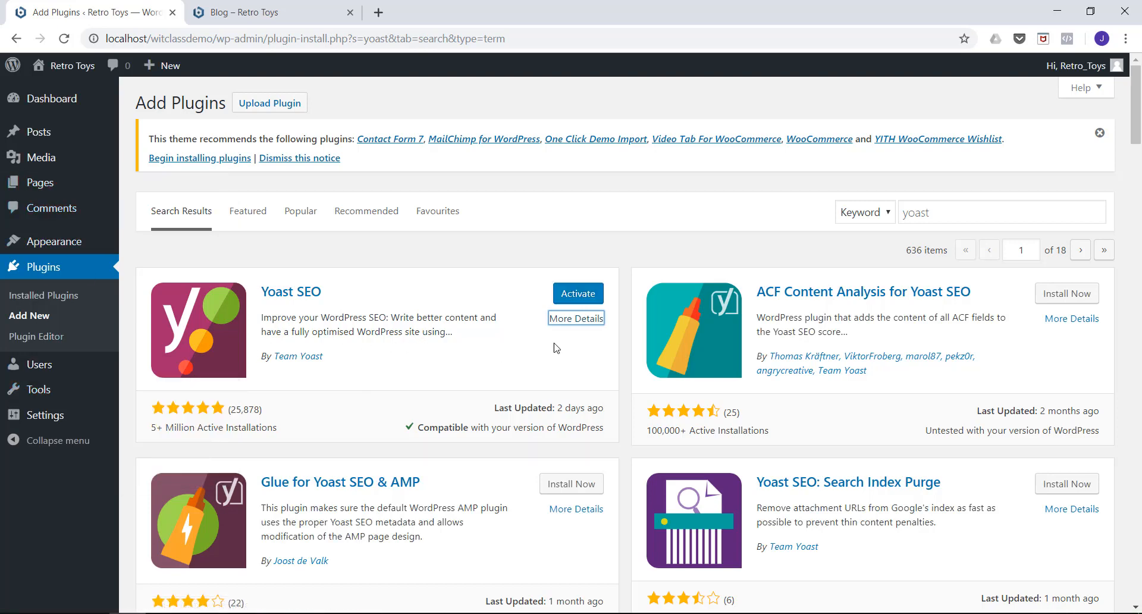
left_click(569, 300)
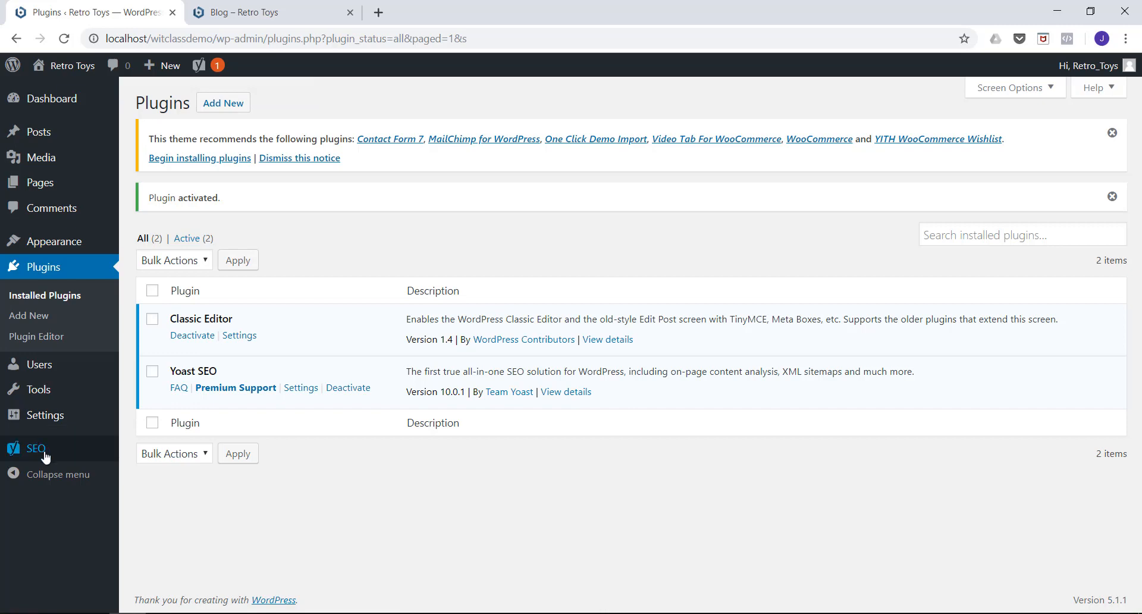
Open the post "Optimus Prime for sale" for editing and look over its Yoast SEO section.
mouse_move(40, 455)
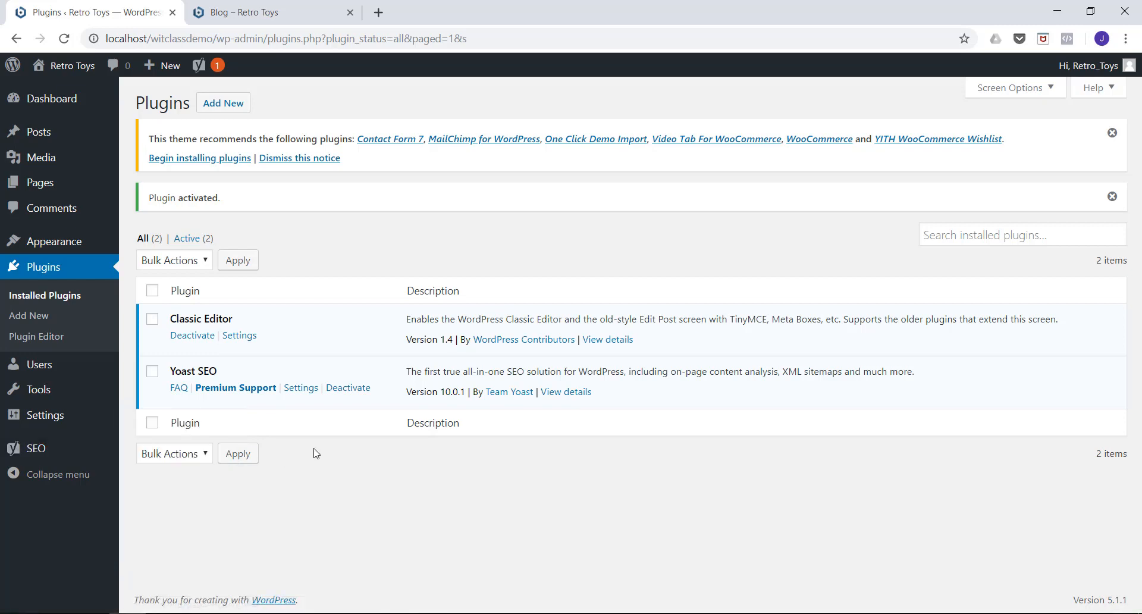
left_click(39, 138)
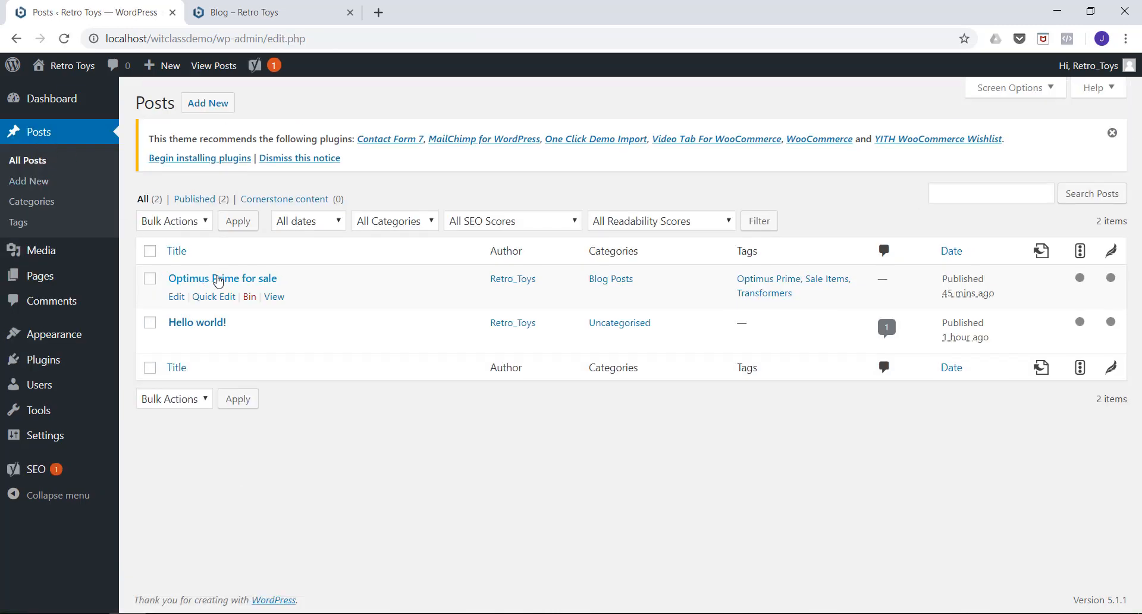
left_click(218, 280)
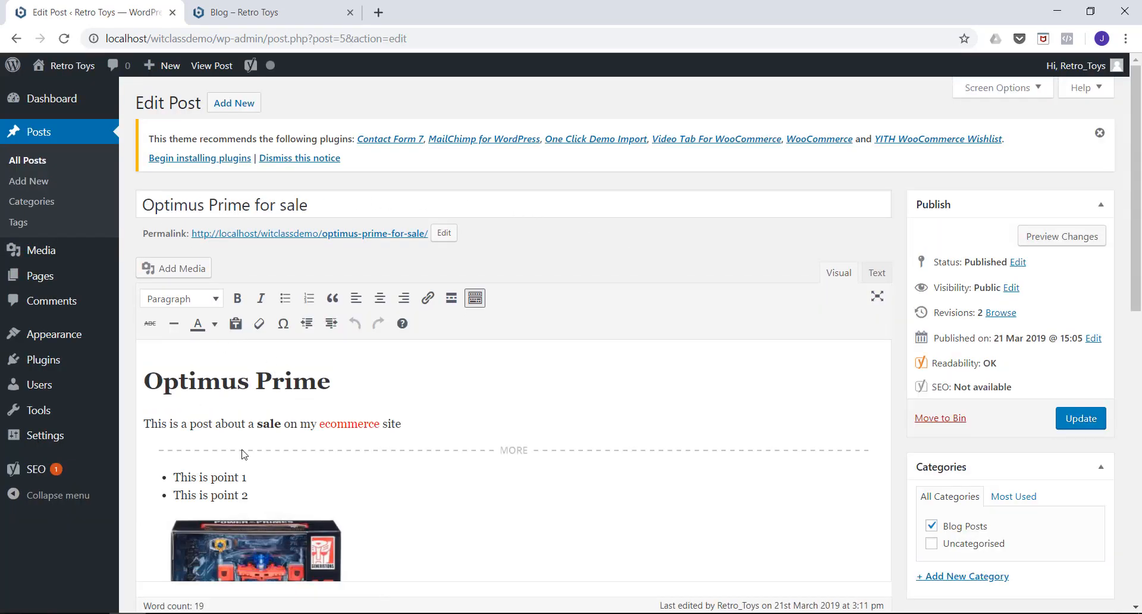
scroll(341, 383, "down", 3)
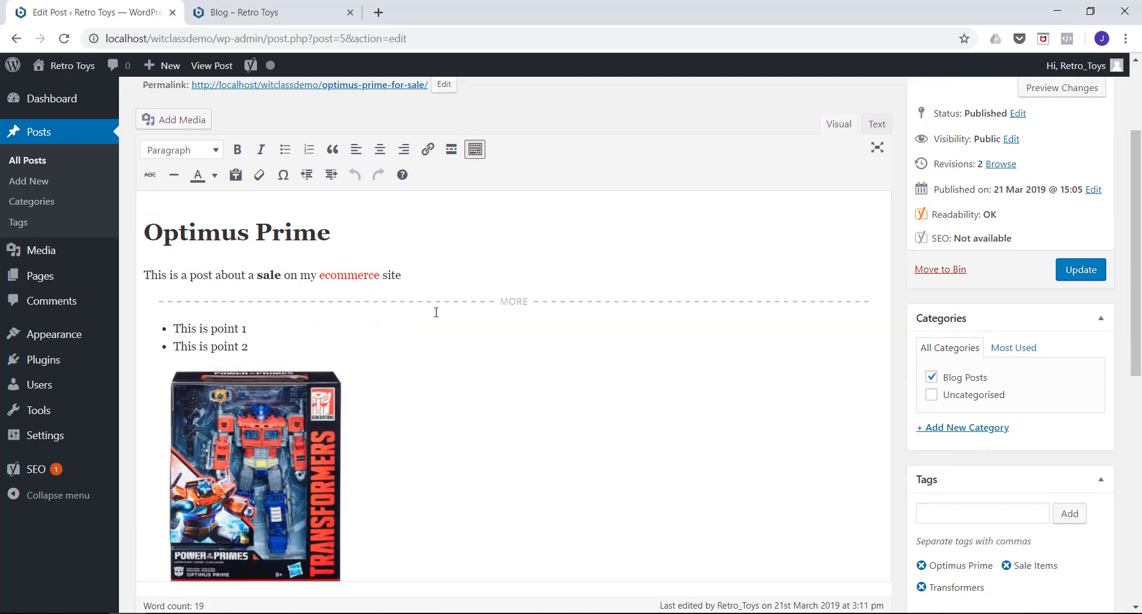
scroll(547, 311, "down", 6)
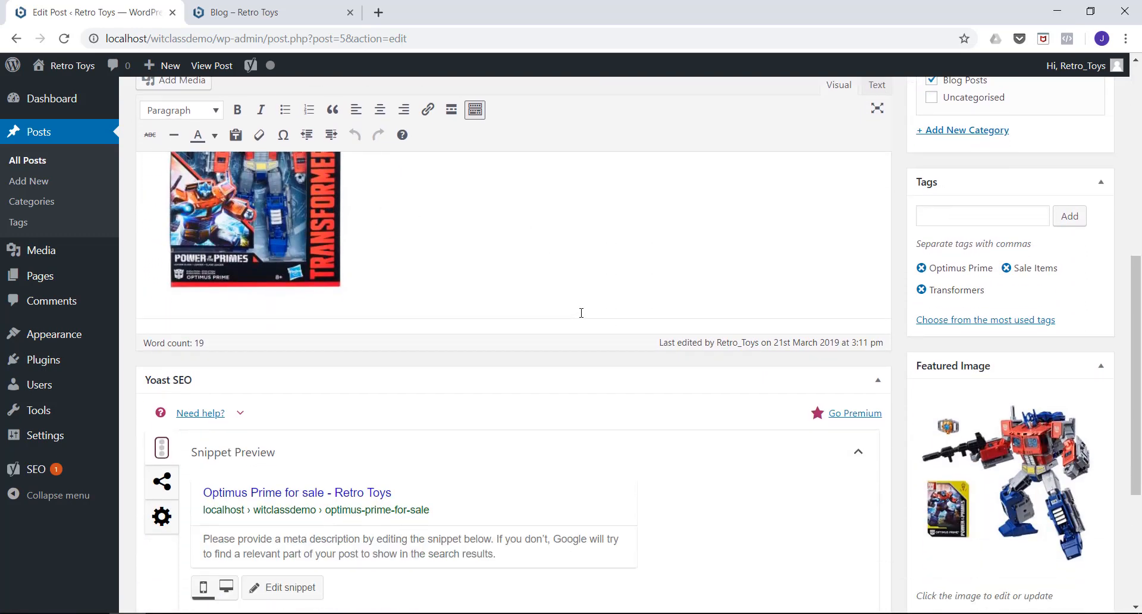
scroll(582, 314, "down", 1)
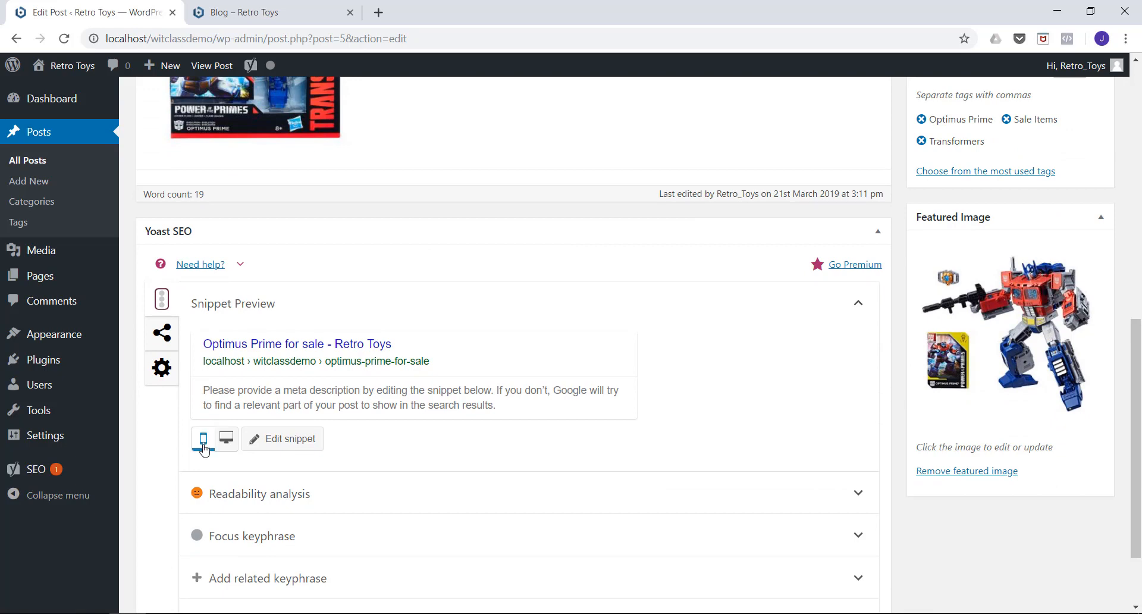
scroll(185, 461, "down", 2)
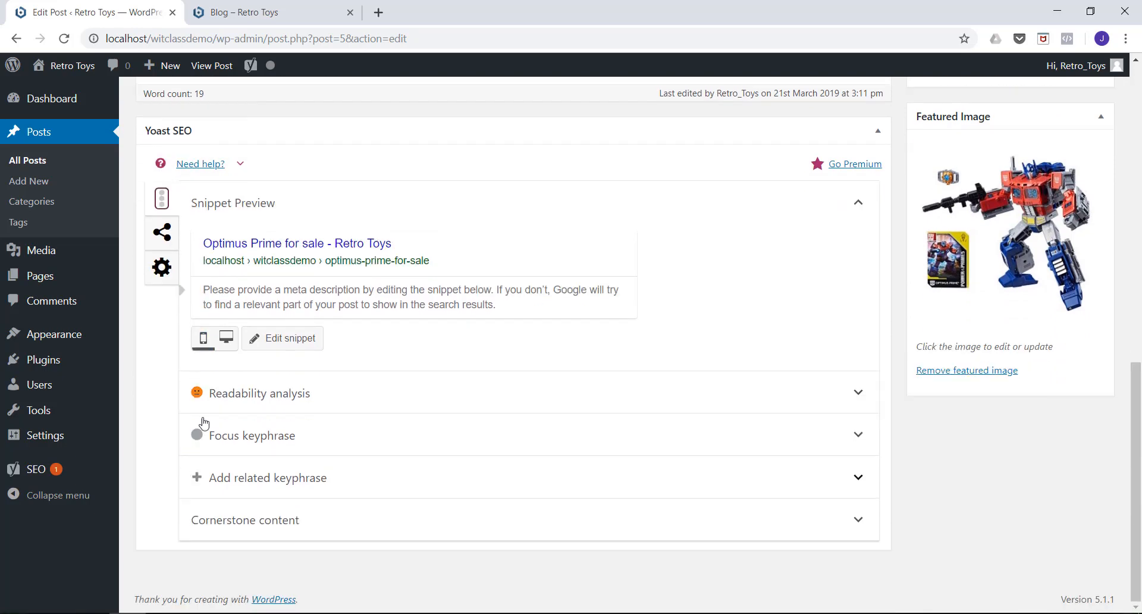
scroll(202, 419, "up", 2)
scroll(206, 406, "up", 1)
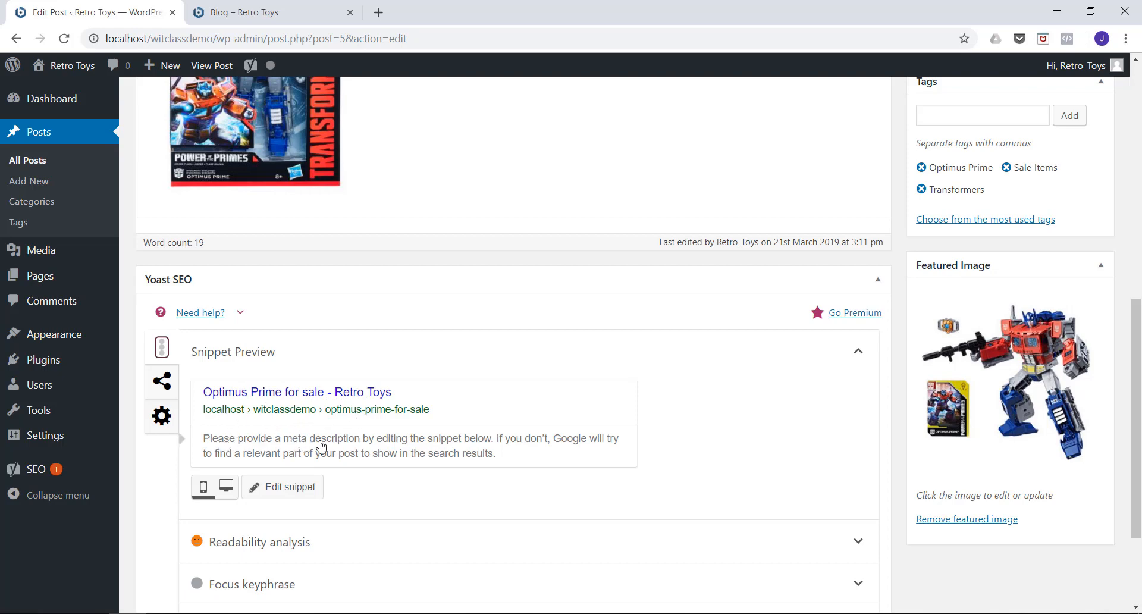
scroll(381, 435, "down", 1)
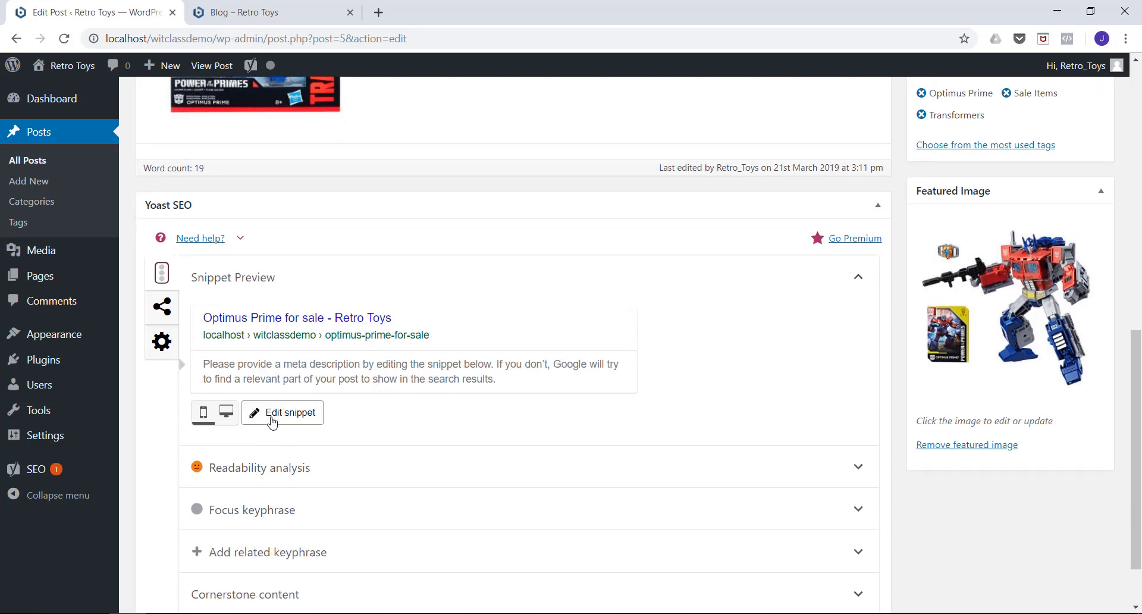
Edit the post's Yoast search snippet, replacing the SEO title's variables with "SALE NOW ON - Transformers".
left_click(276, 424)
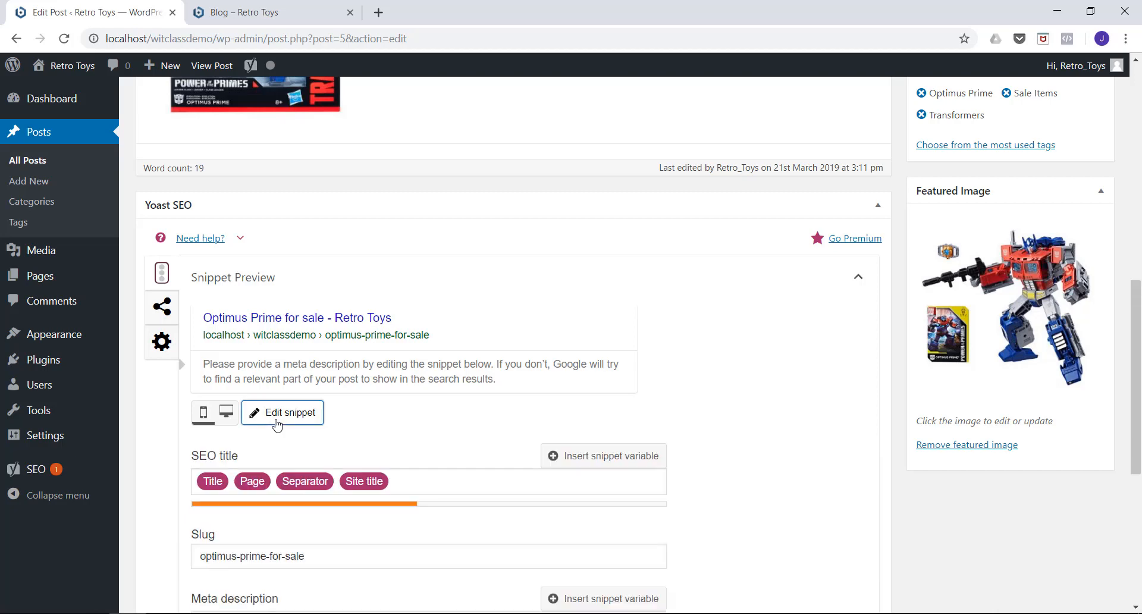
scroll(378, 428, "down", 2)
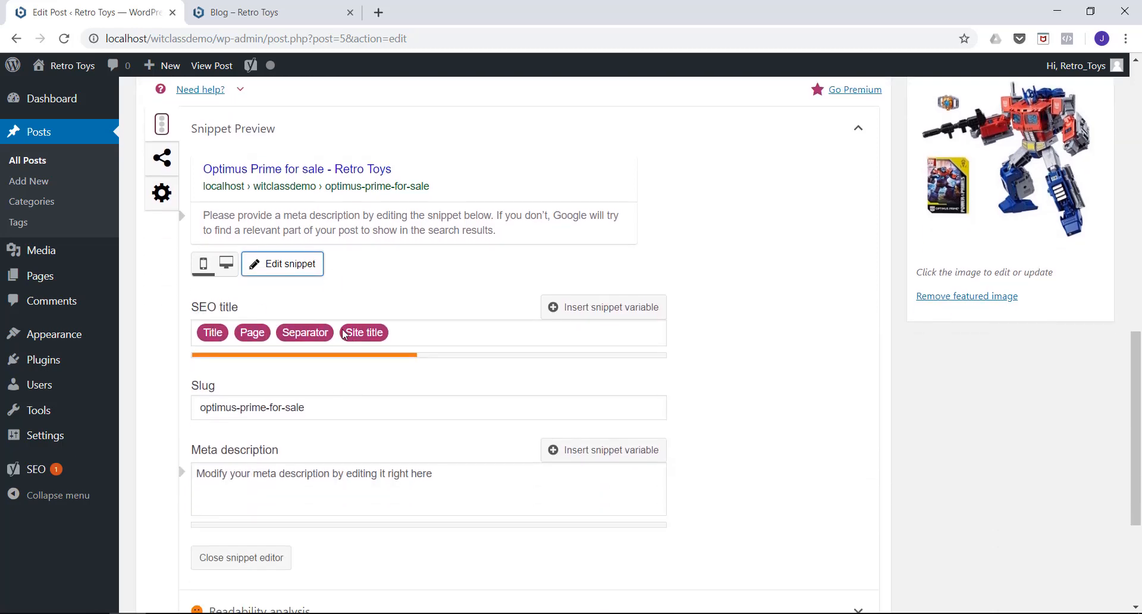
left_click_drag(411, 335, 143, 330)
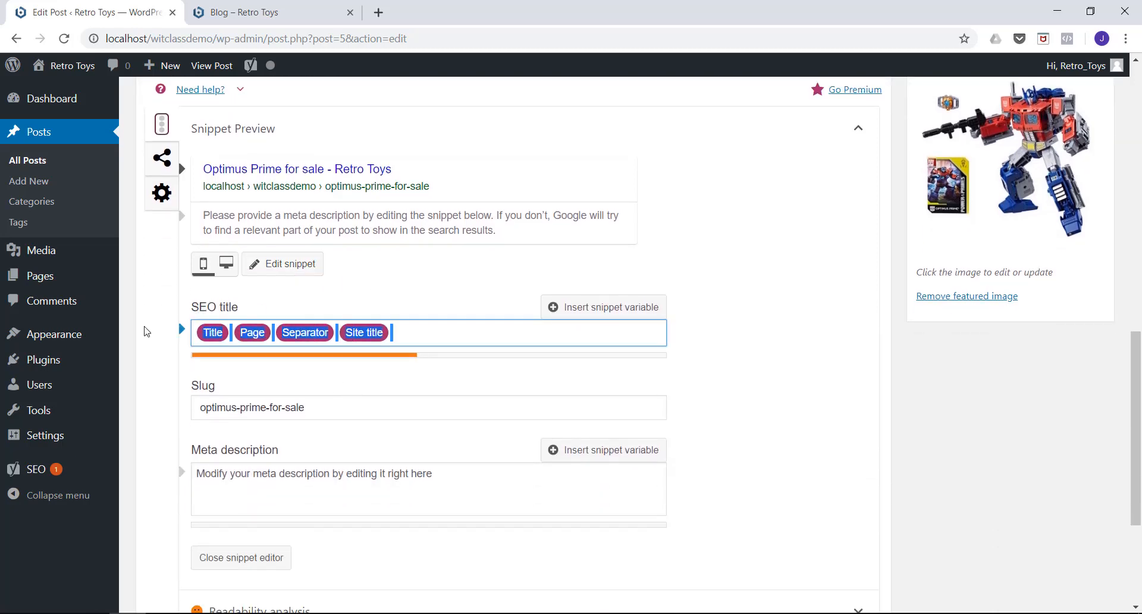
key("BackSpace")
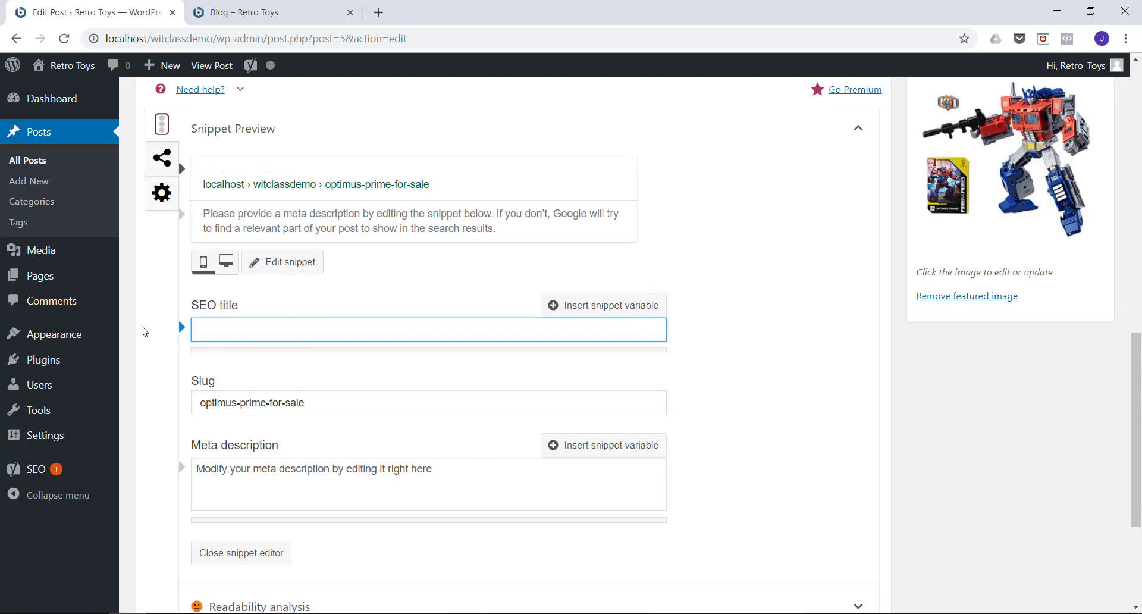
type("SALE NO")
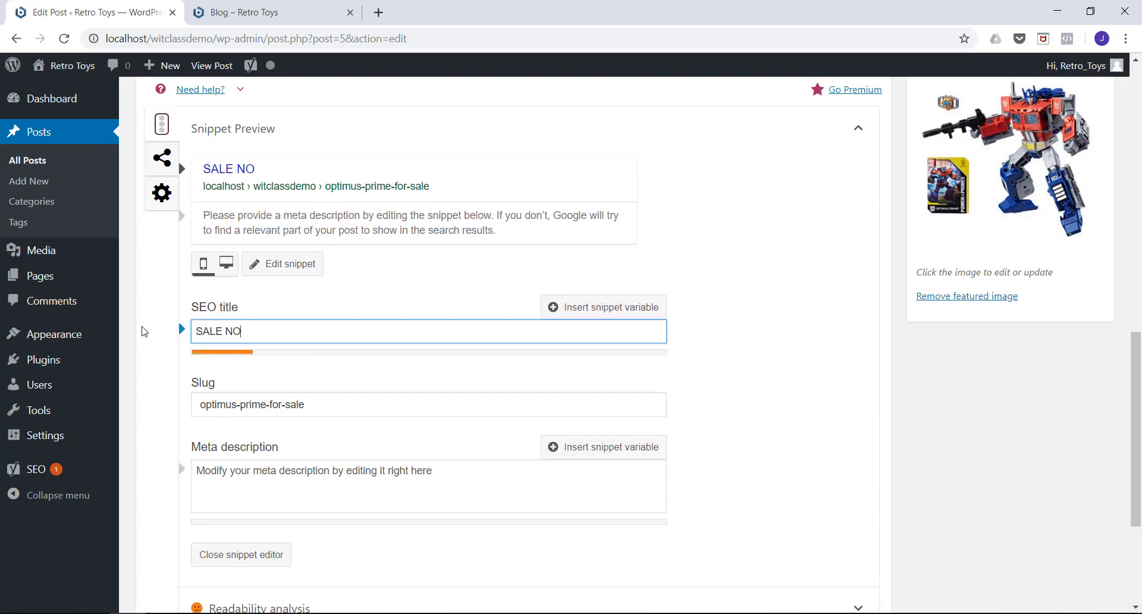
type("W ON -")
type("Tr")
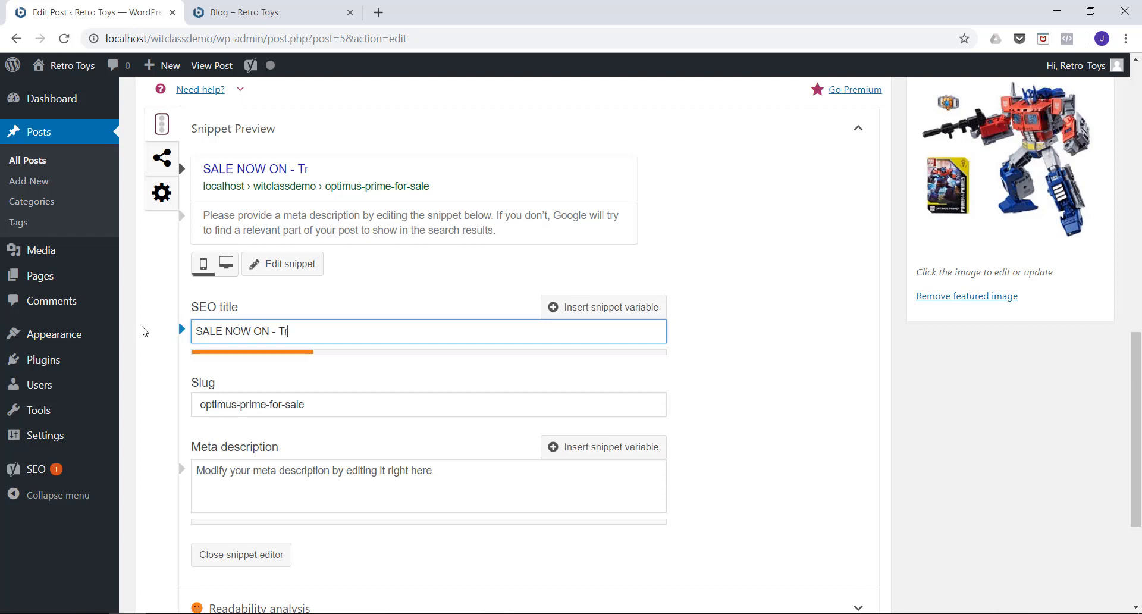
type("ansformers")
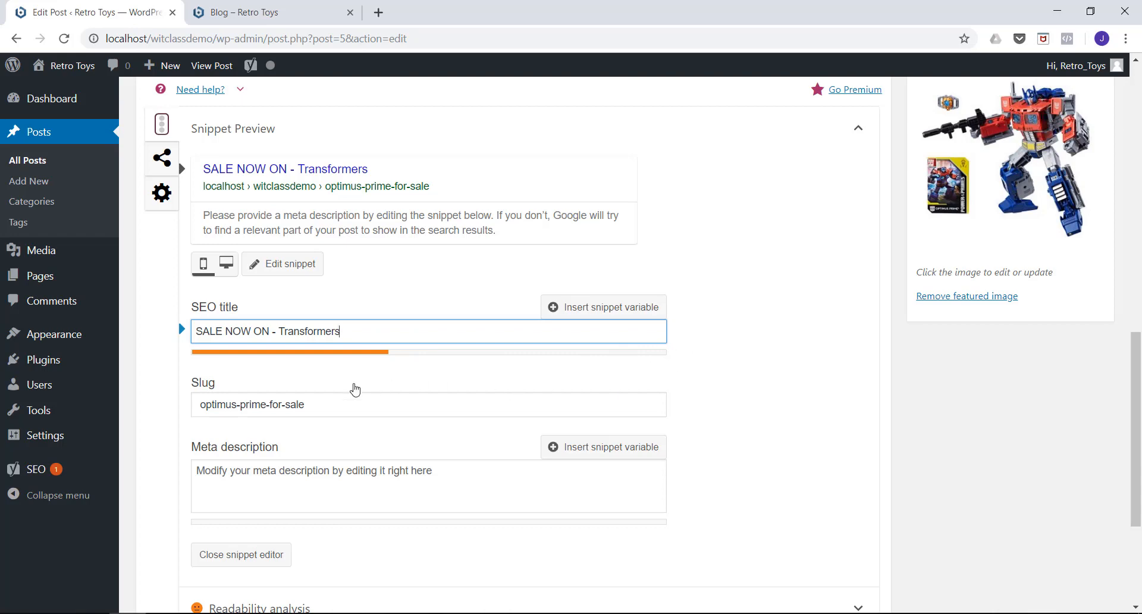
Set the meta description to "Ireland's Largest Supplier of Retro Toys - All of your favourite brands" and check the snippet preview.
scroll(355, 407, "down", 1)
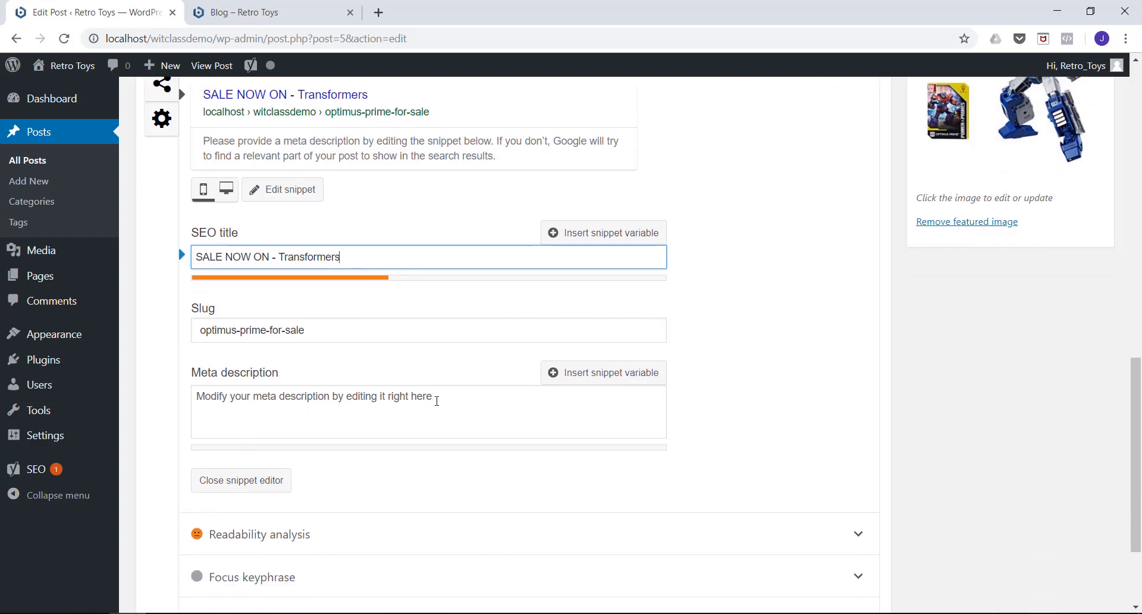
left_click(240, 388)
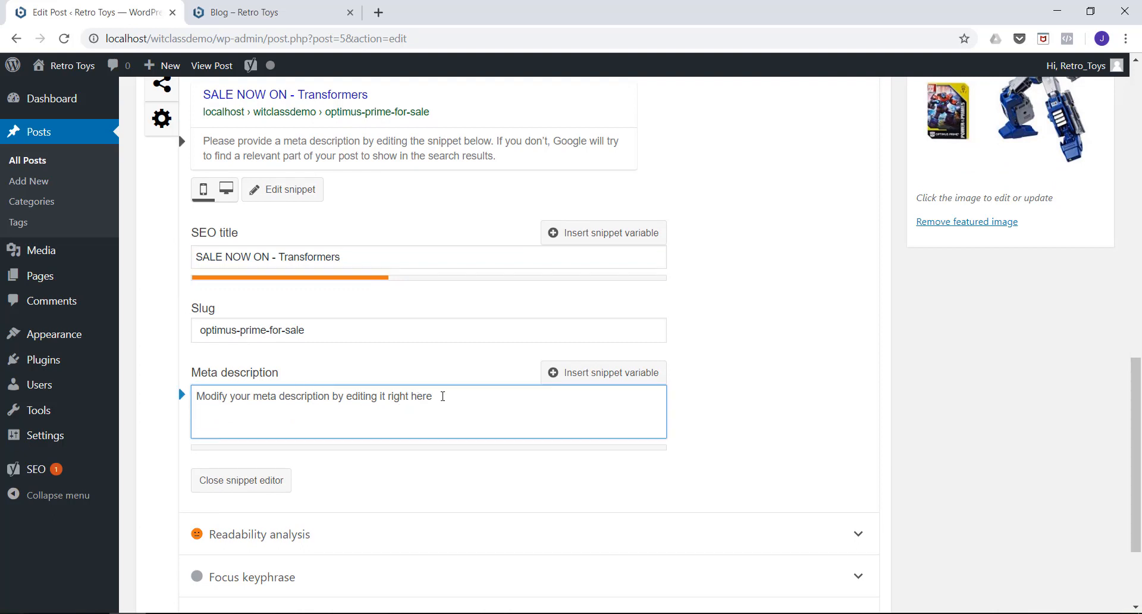
type("Intridu")
key("BackSpace")
key("BackSpace")
key("BackSpace")
key("BackSpace")
key("BackSpace")
key("BackSpace")
type("r")
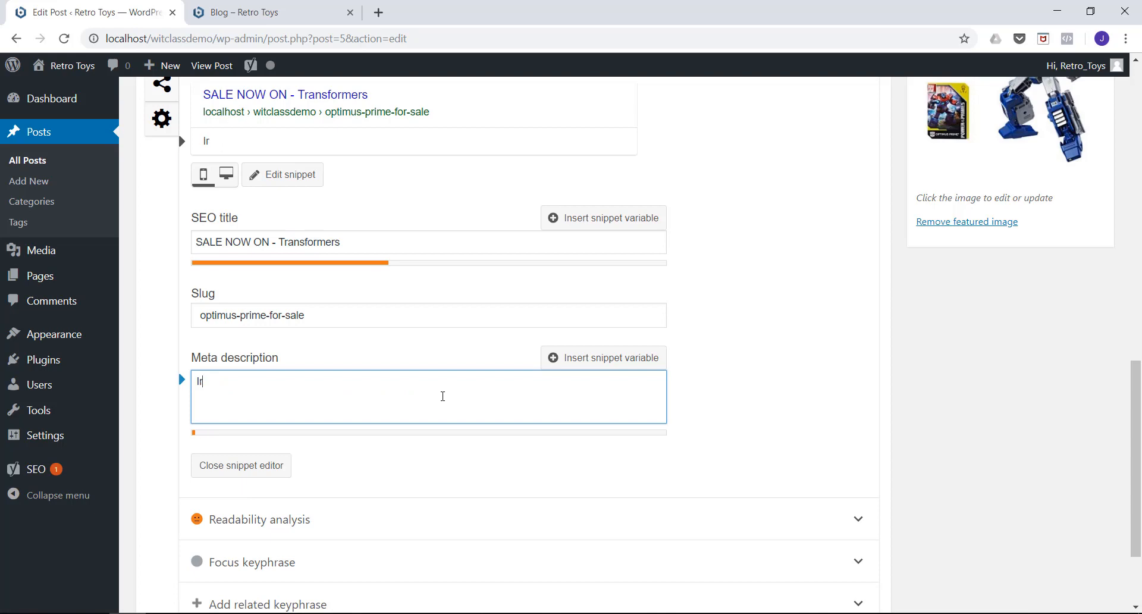
type("eland's Largest")
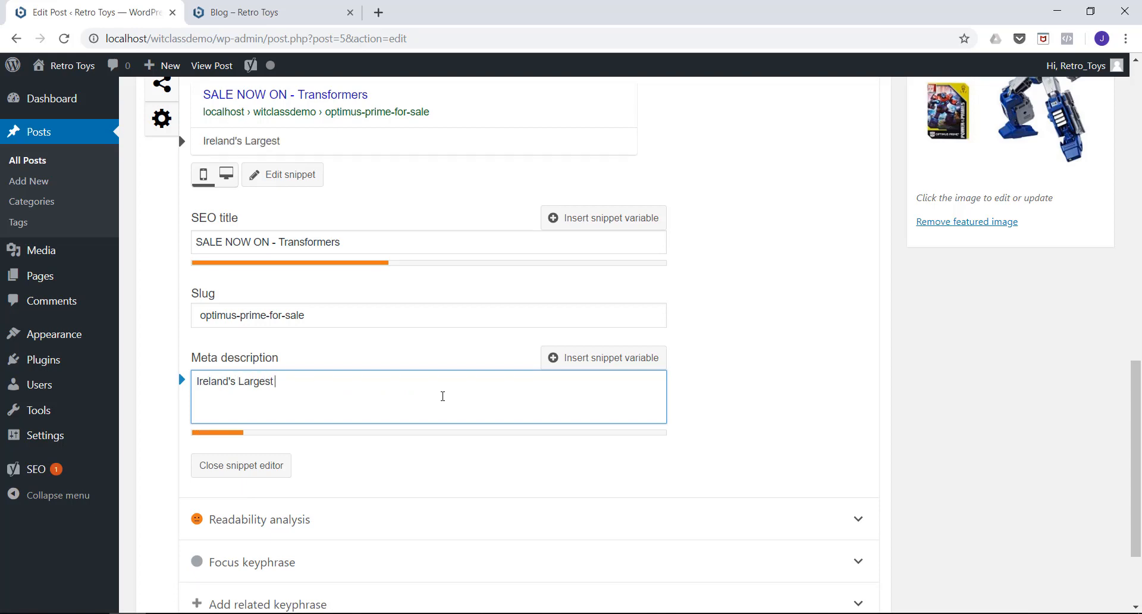
type(" Supplier of ")
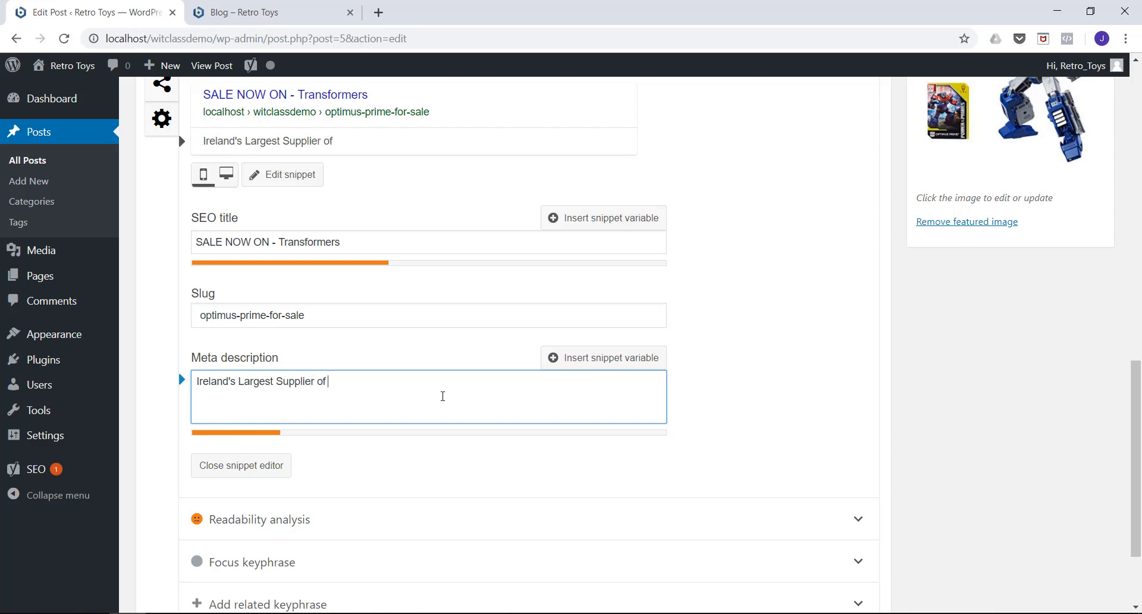
type("Retro Tyo")
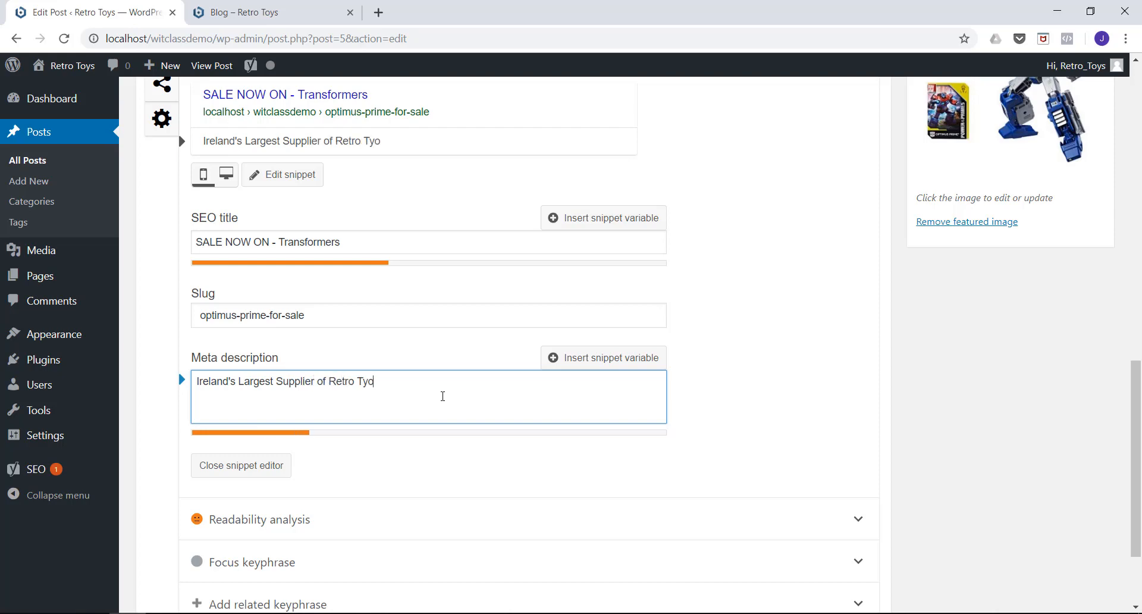
key("BackSpace")
key("BackSpace")
type("oys - All of")
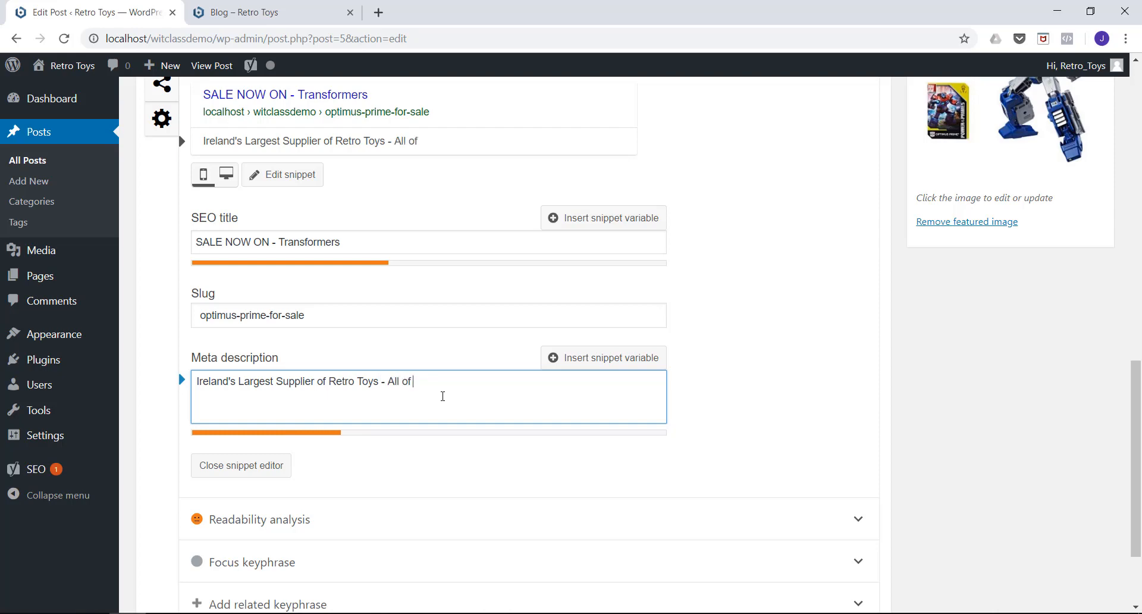
type(" your favourite brand")
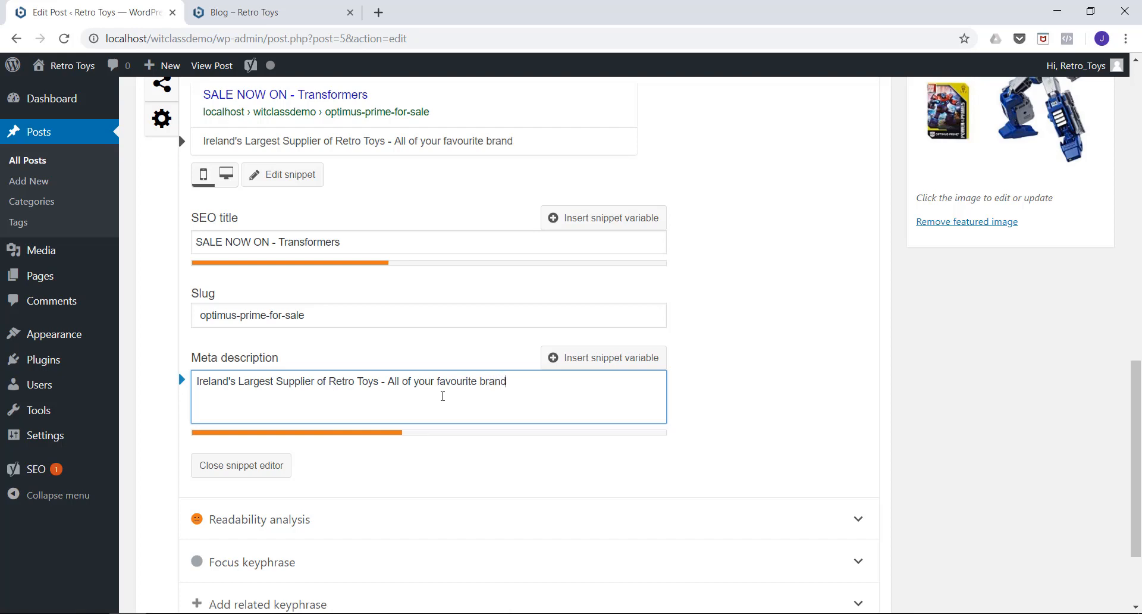
type("s")
scroll(575, 415, "up", 1)
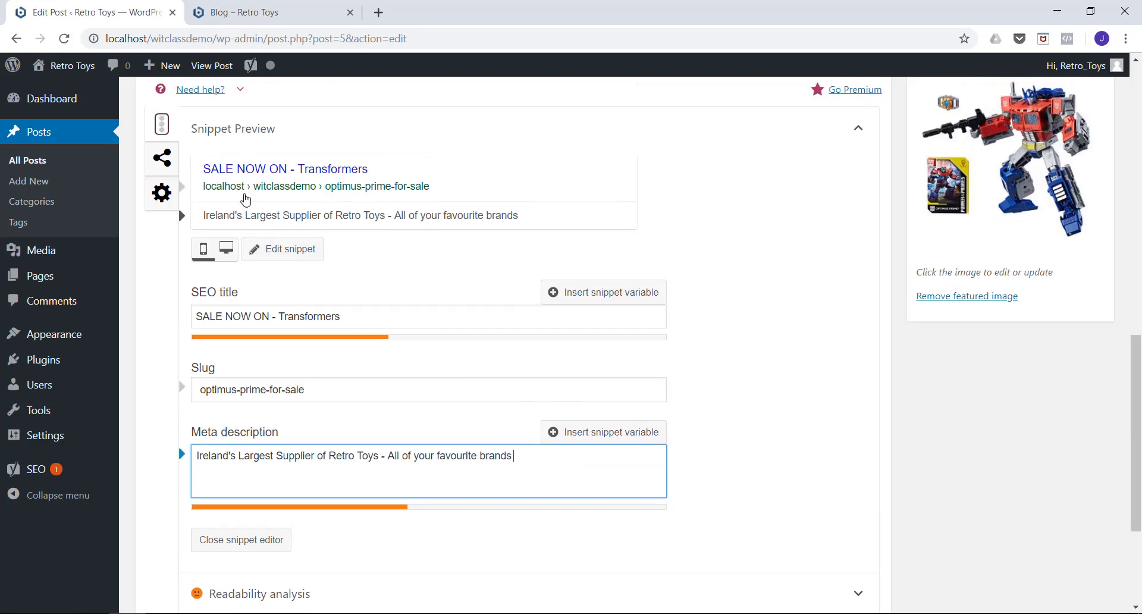
scroll(350, 302, "up", 2)
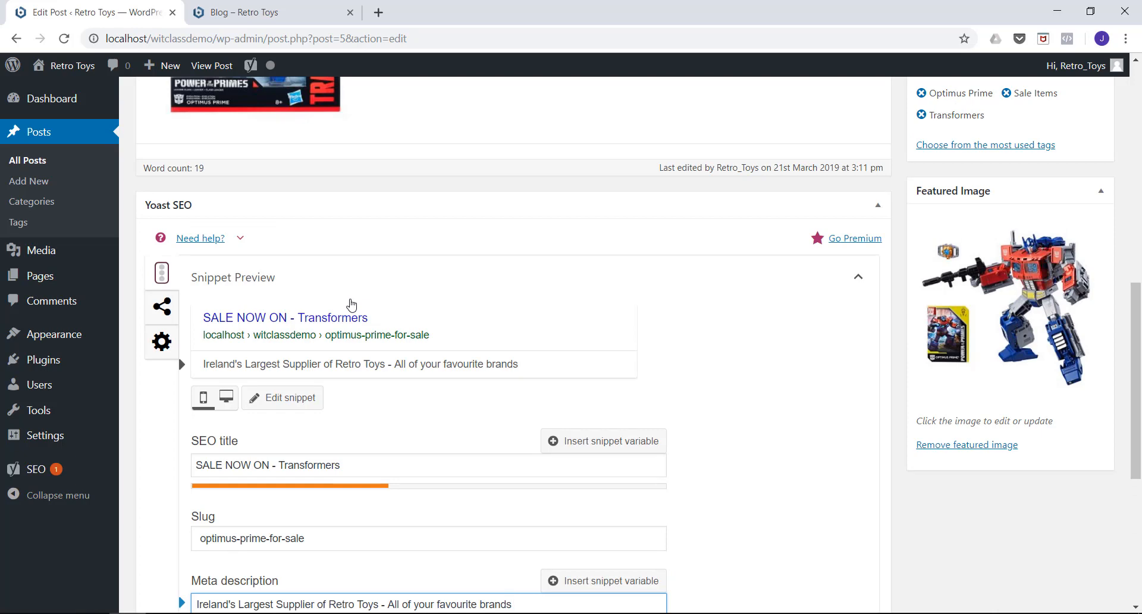
Expand the post's readability analysis and review its problems and good results.
scroll(312, 319, "down", 5)
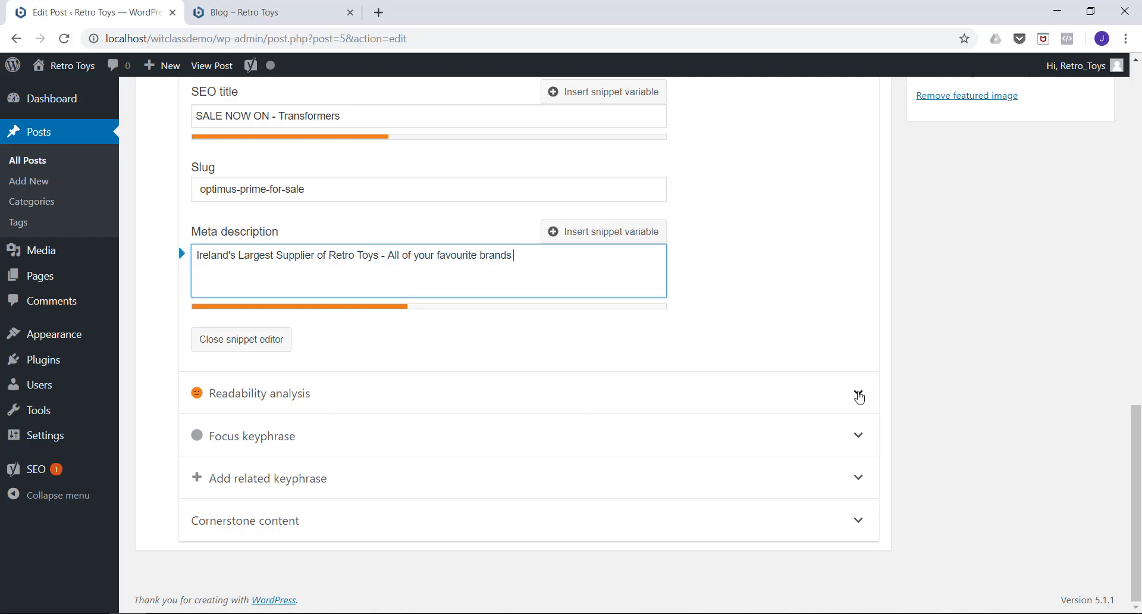
left_click(859, 393)
scroll(523, 386, "down", 1)
scroll(436, 366, "down", 3)
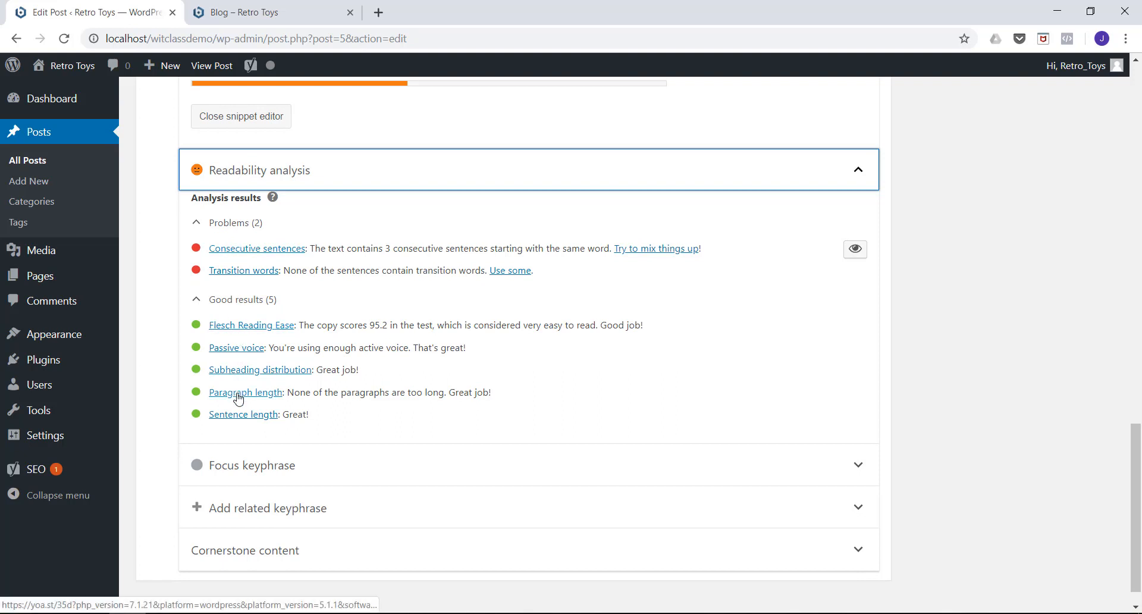
Set the post's focus keyphrase to "Optimus Prime" and review the keyphrase analysis results.
left_click(861, 473)
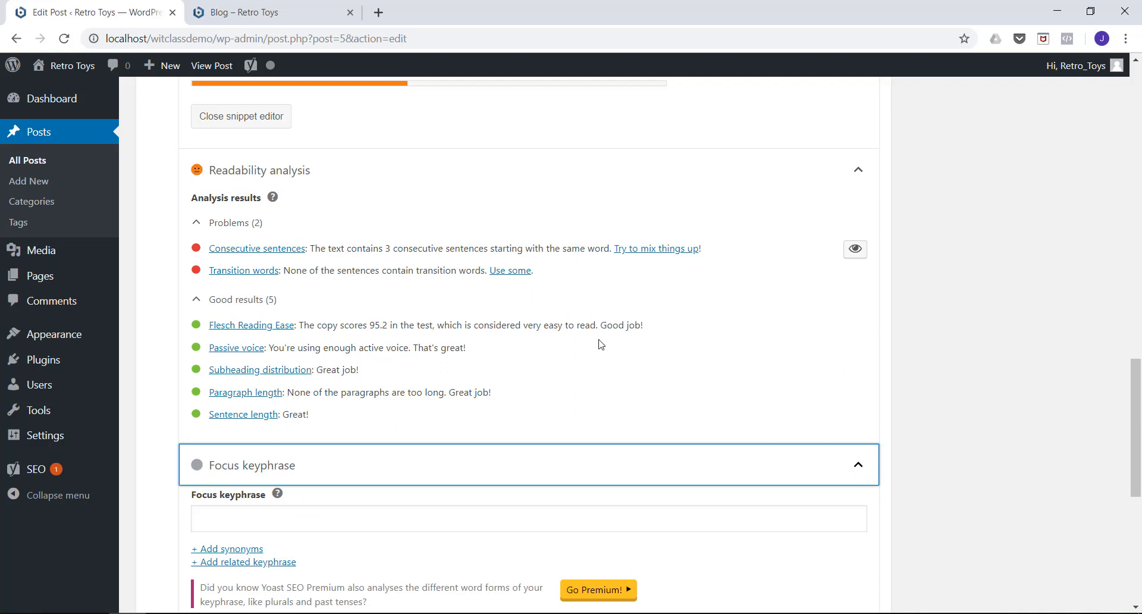
scroll(600, 340, "down", 3)
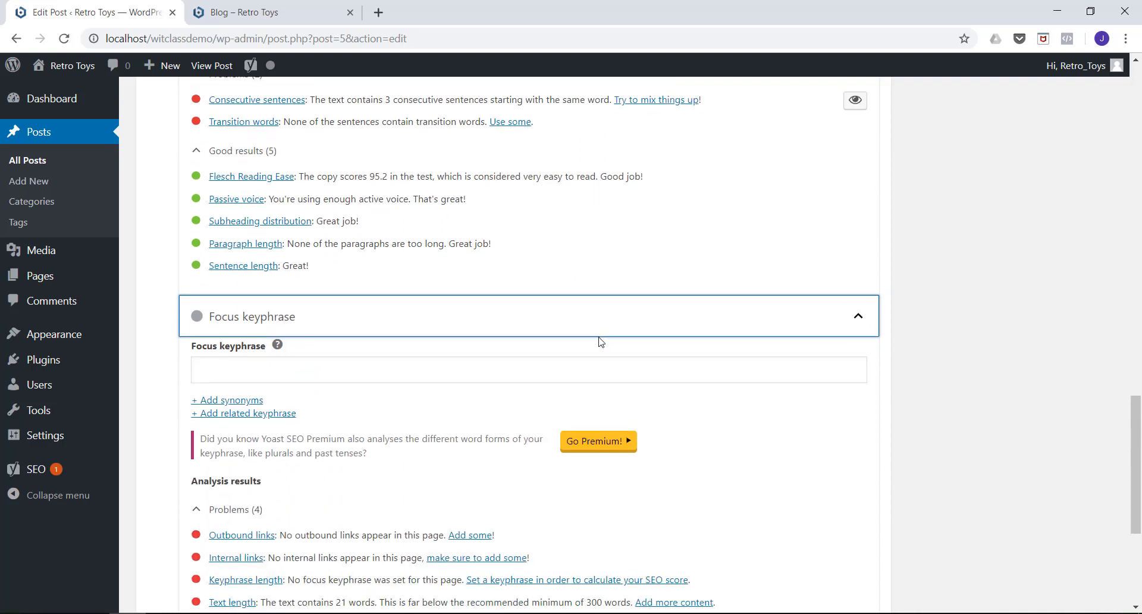
left_click(266, 372)
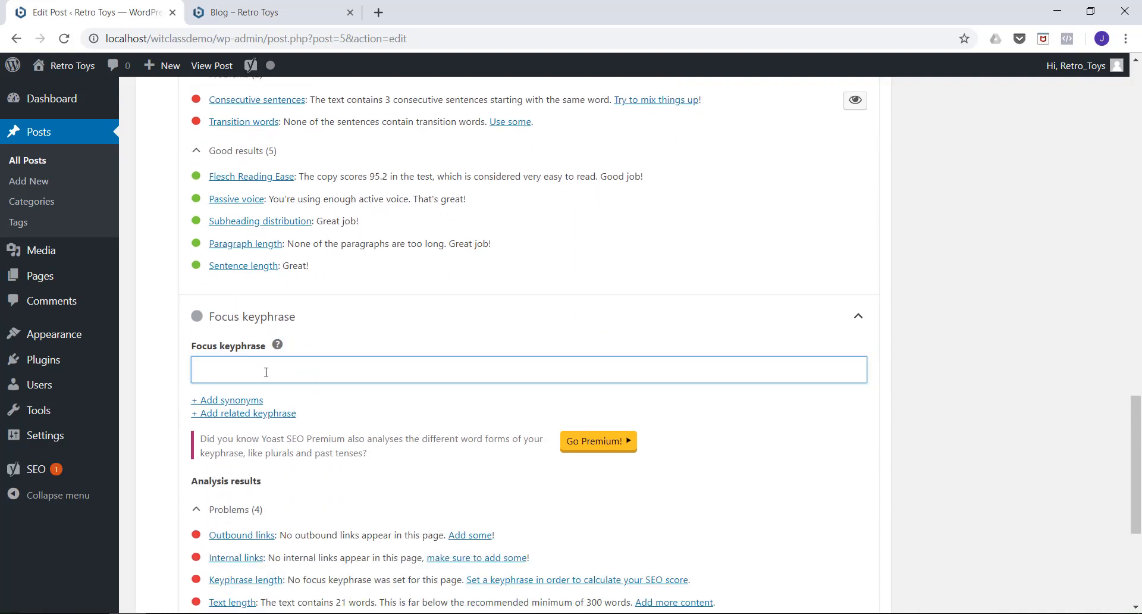
type("Optimus Pr")
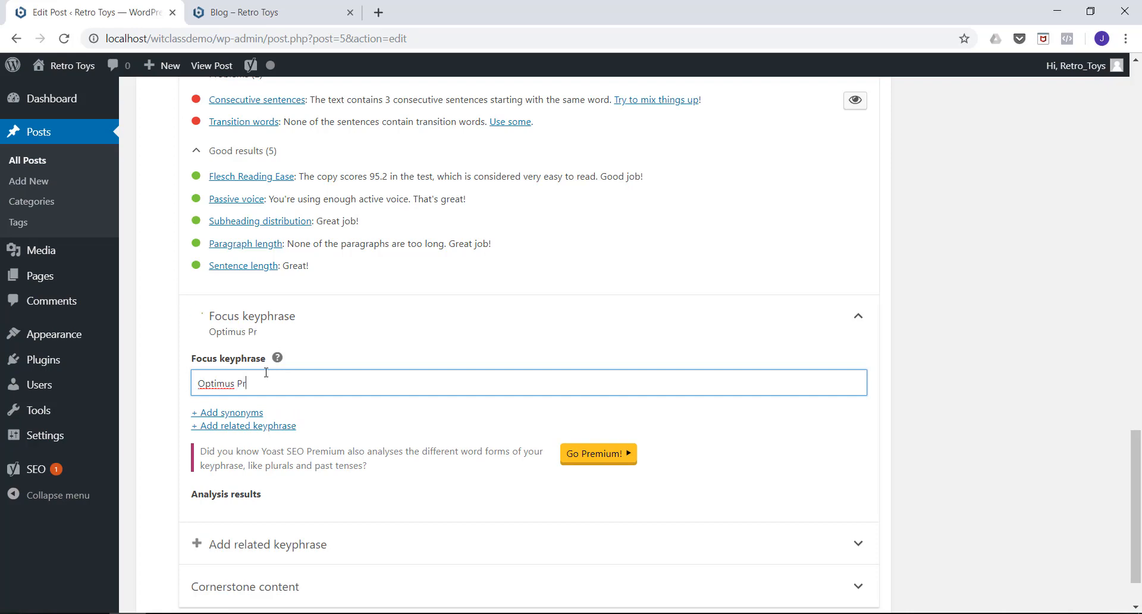
type("ime")
scroll(247, 327, "down", 1)
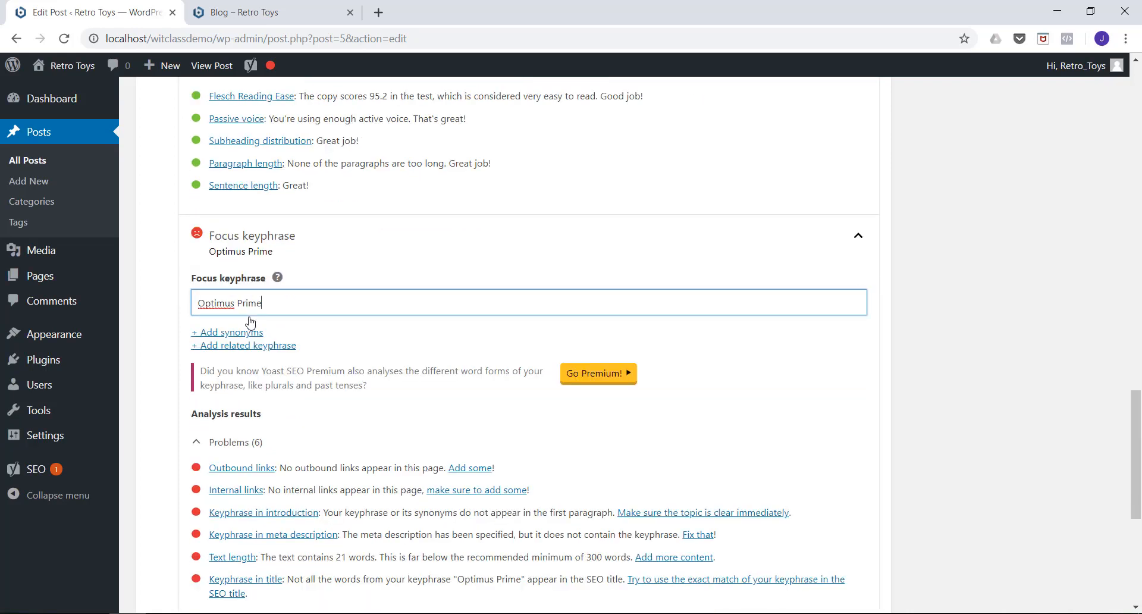
scroll(250, 322, "down", 2)
scroll(202, 285, "down", 1)
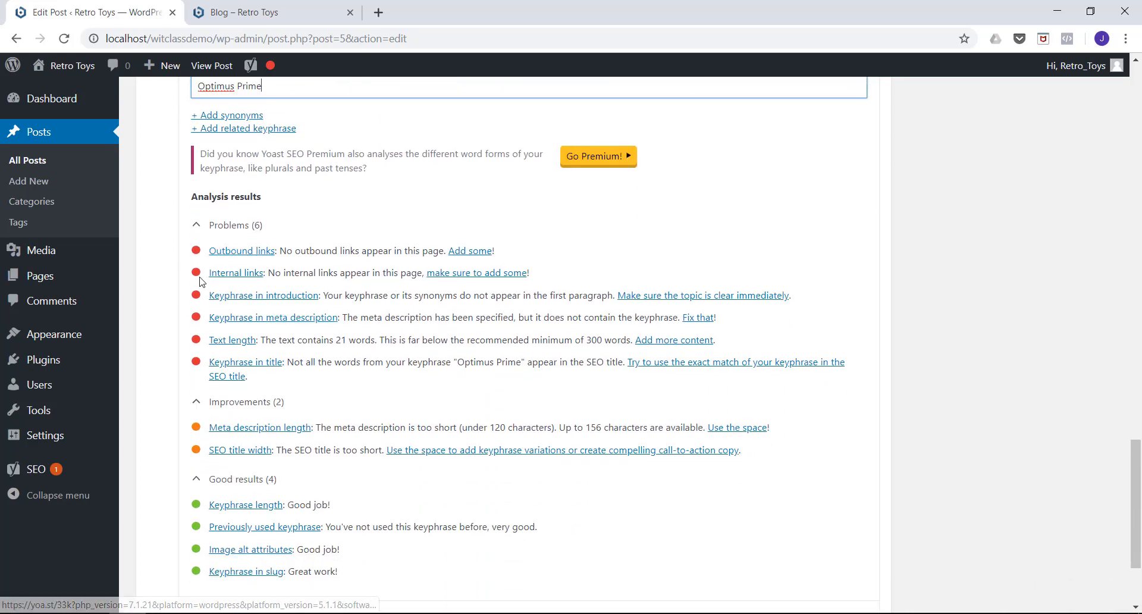
scroll(220, 402, "down", 1)
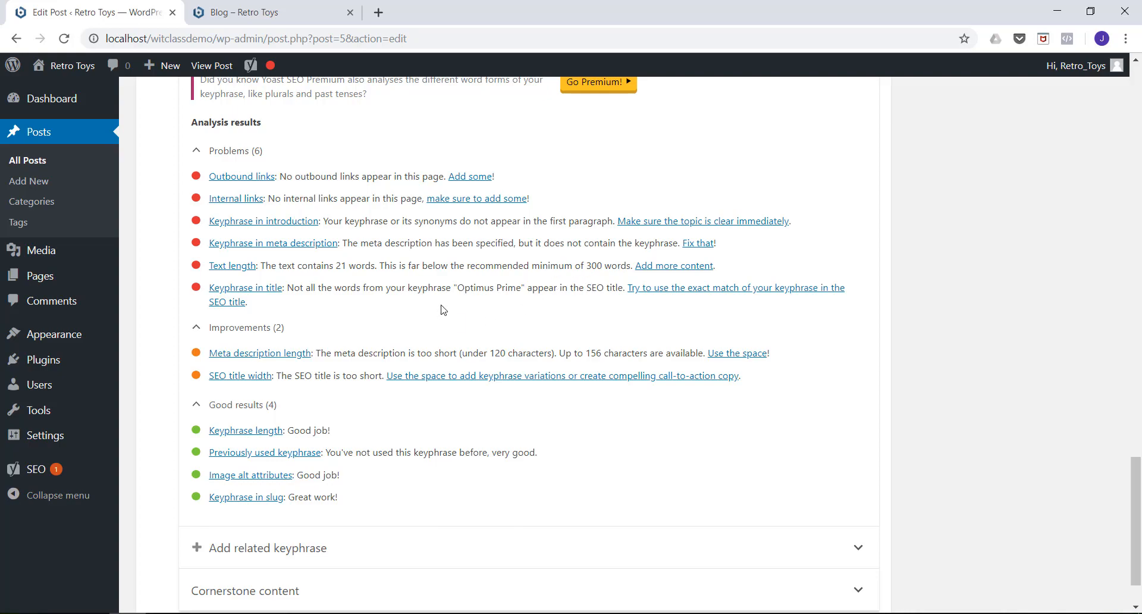
Compare the keyphrase analysis results with the post's content, search snippet and readability analysis.
scroll(442, 306, "up", 6)
scroll(439, 302, "up", 8)
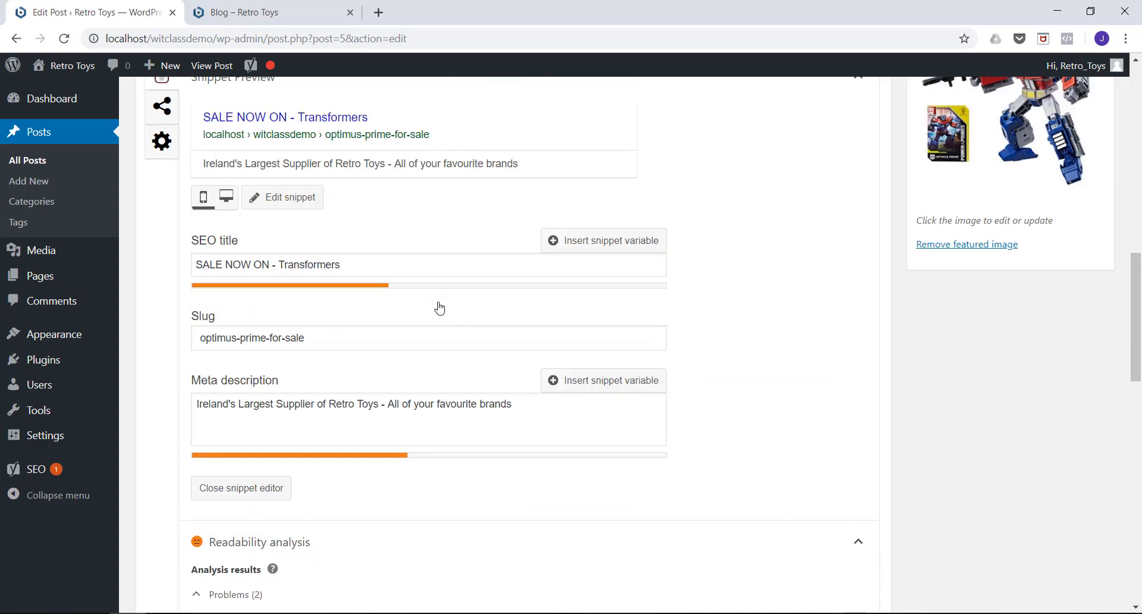
scroll(439, 308, "down", 12)
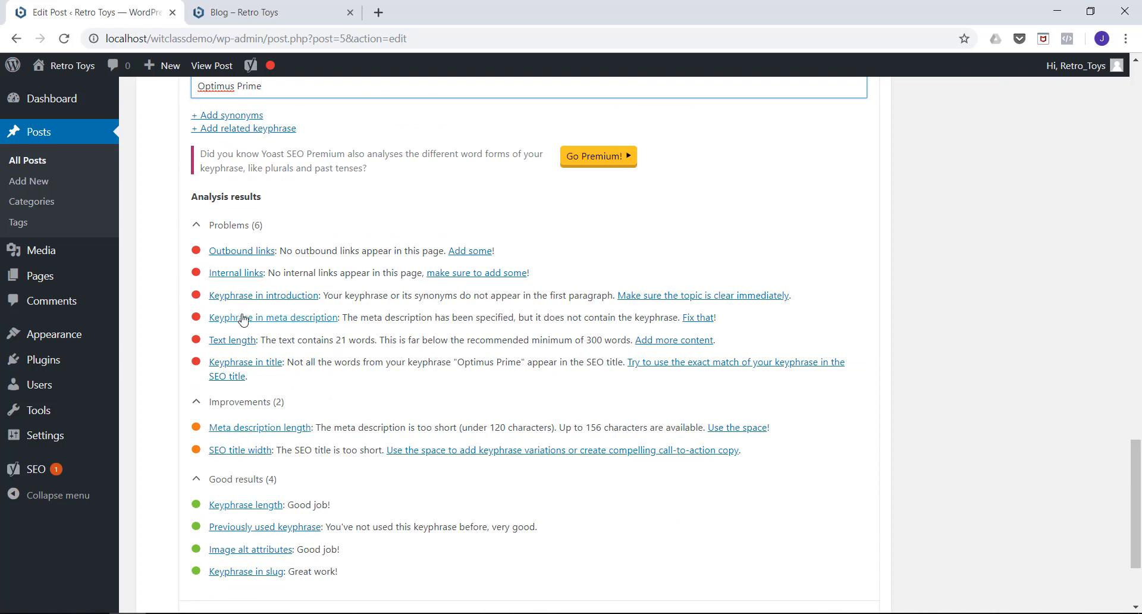
scroll(327, 313, "up", 15)
scroll(327, 310, "up", 8)
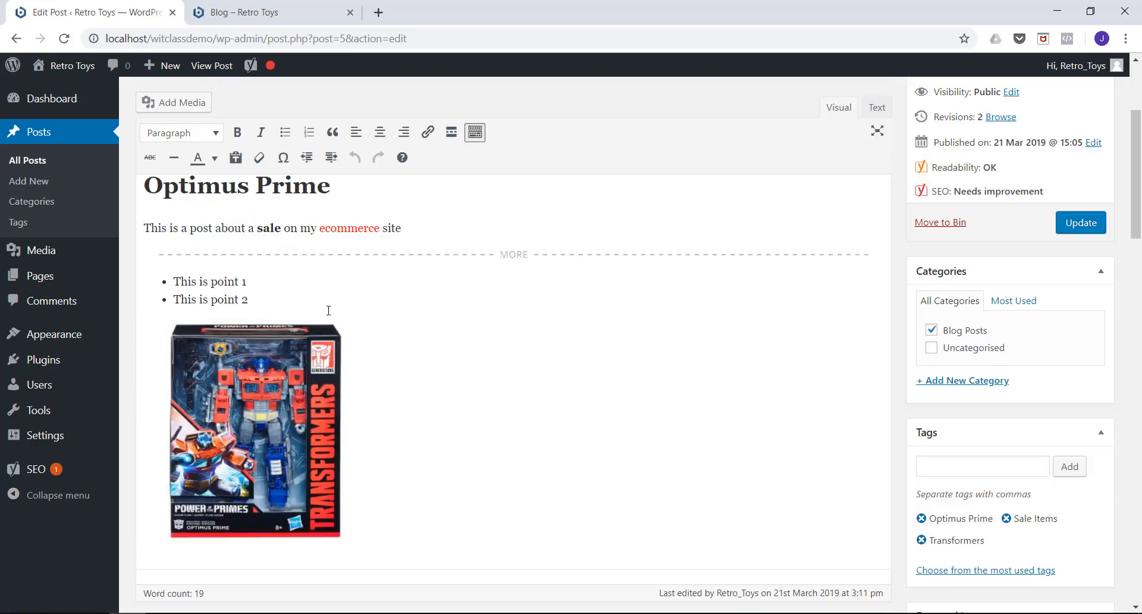
scroll(332, 311, "down", 2)
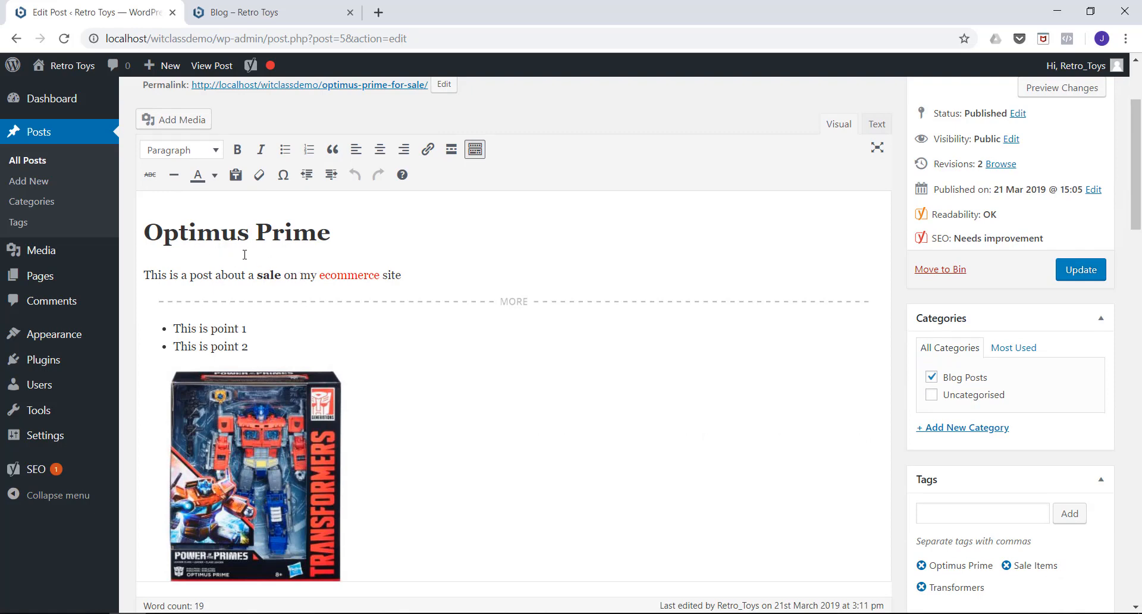
scroll(245, 254, "up", 1)
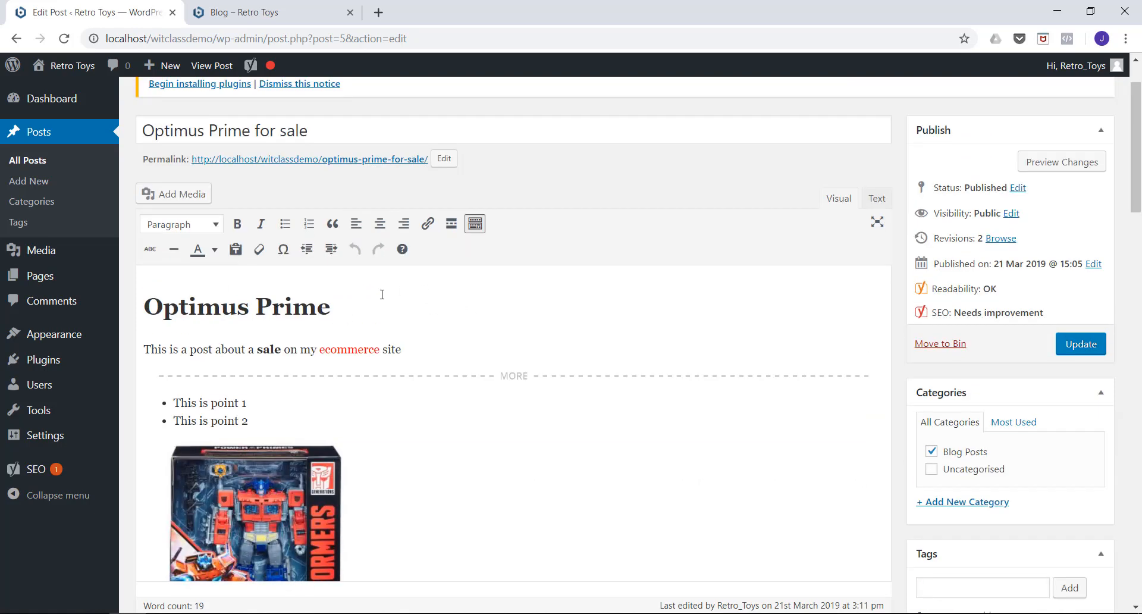
scroll(392, 297, "down", 4)
scroll(410, 302, "up", 2)
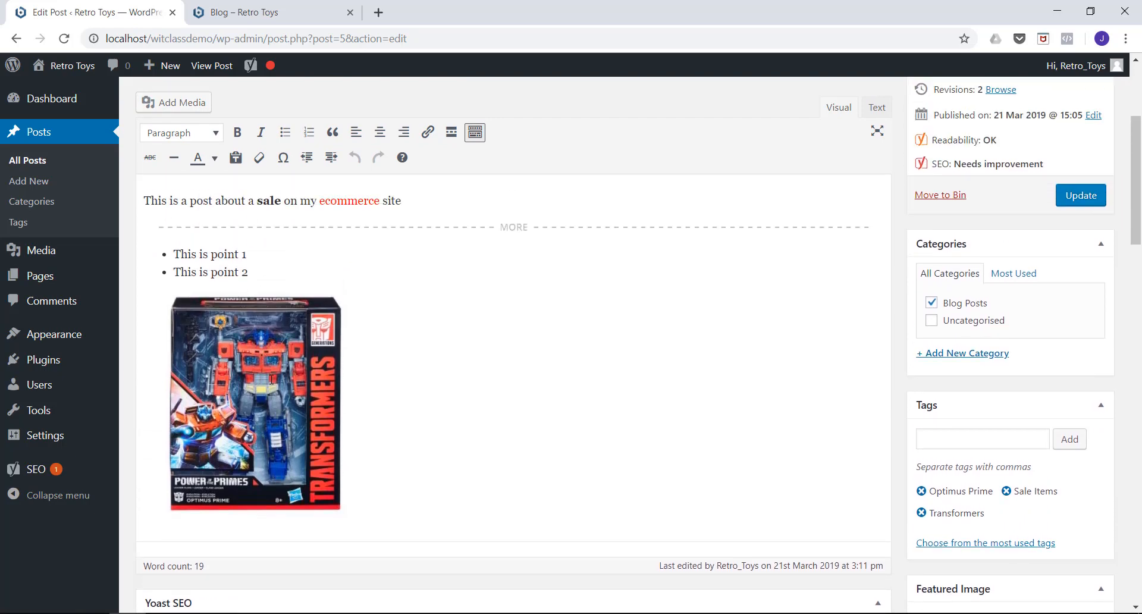
scroll(296, 350, "down", 1)
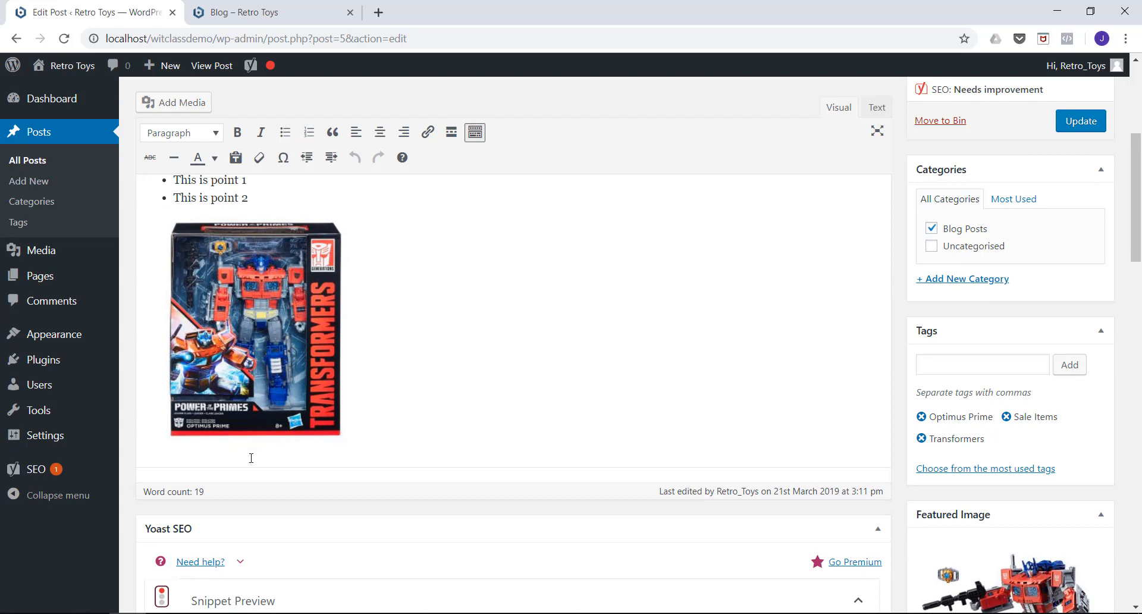
scroll(334, 338, "up", 1)
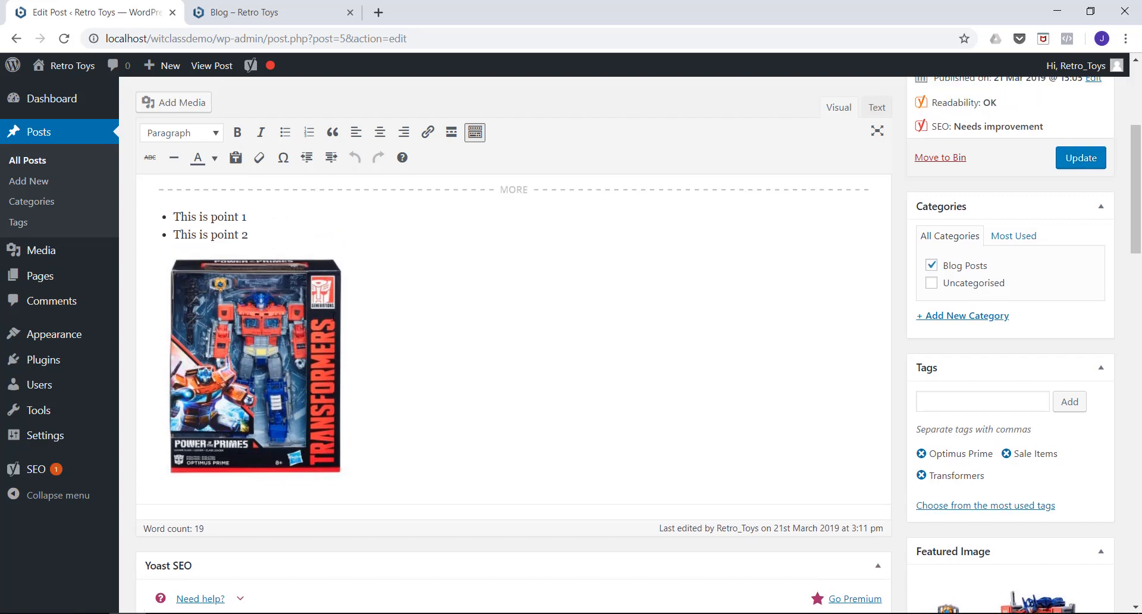
scroll(279, 270, "down", 1)
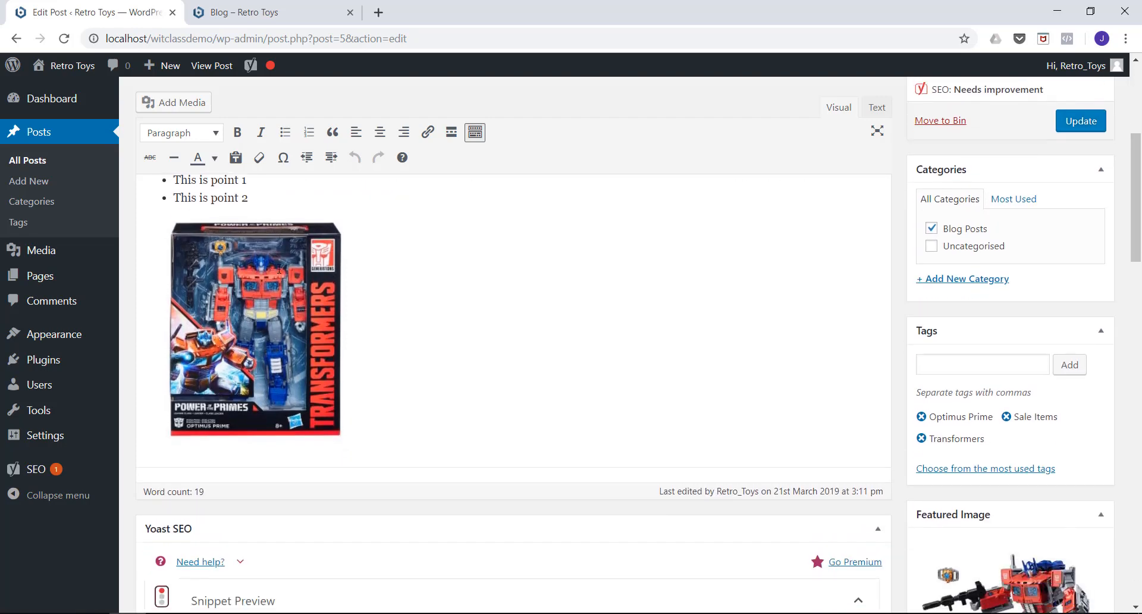
scroll(271, 242, "down", 1)
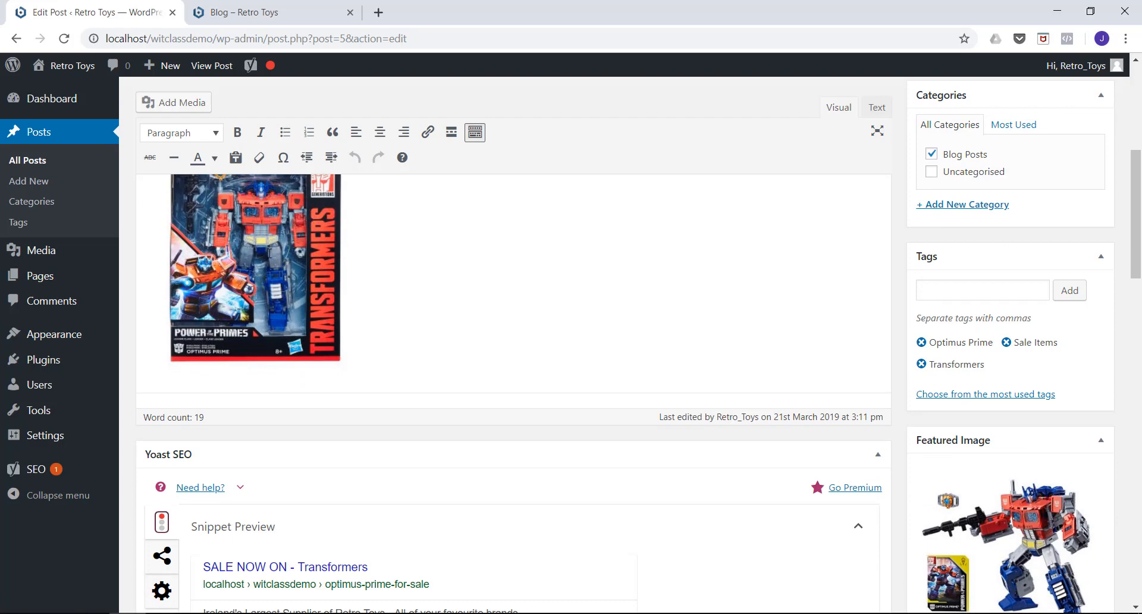
scroll(270, 253, "down", 1)
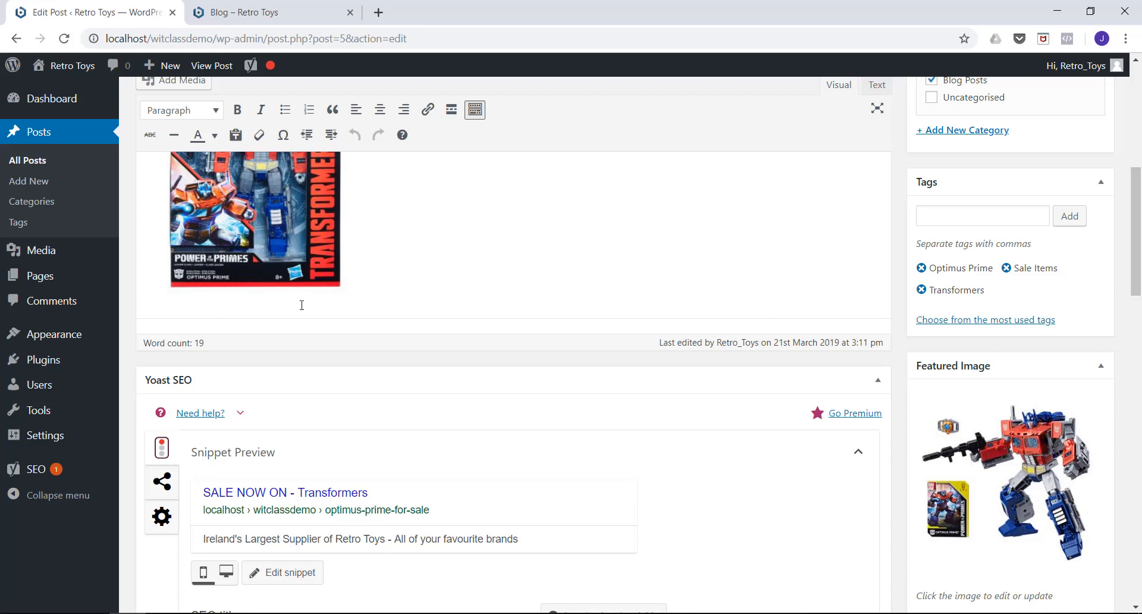
scroll(354, 315, "down", 4)
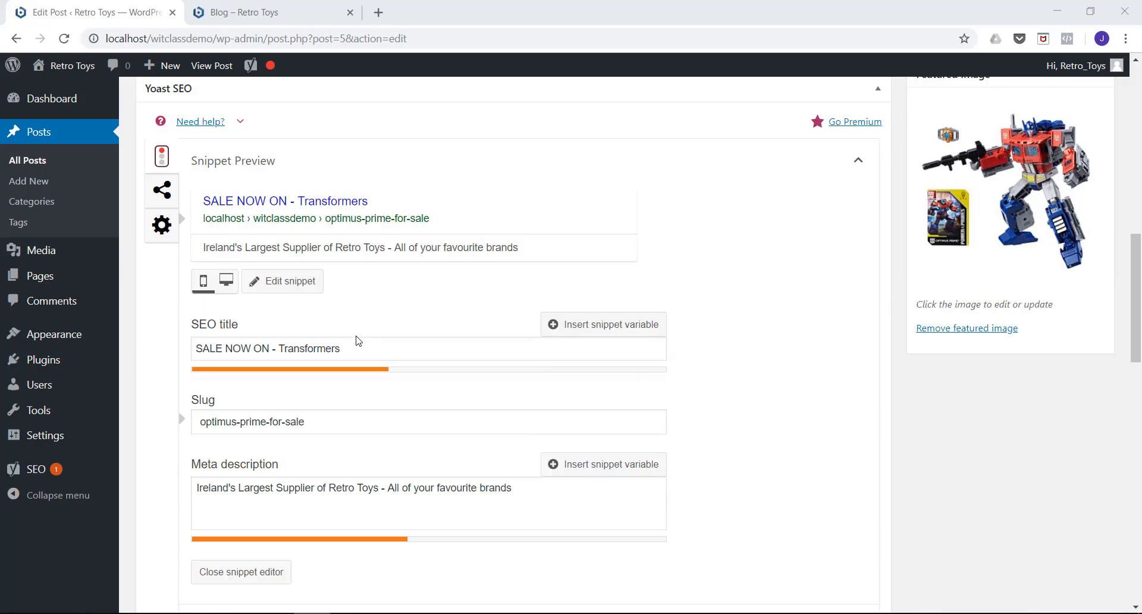
scroll(353, 313, "down", 10)
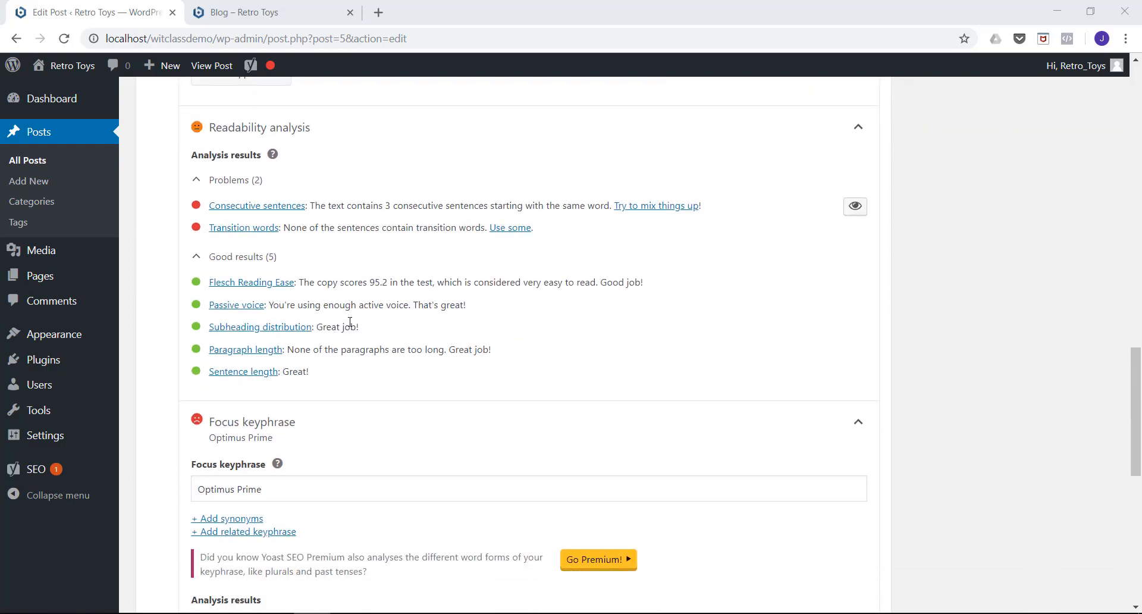
scroll(350, 322, "down", 4)
scroll(350, 322, "up", 11)
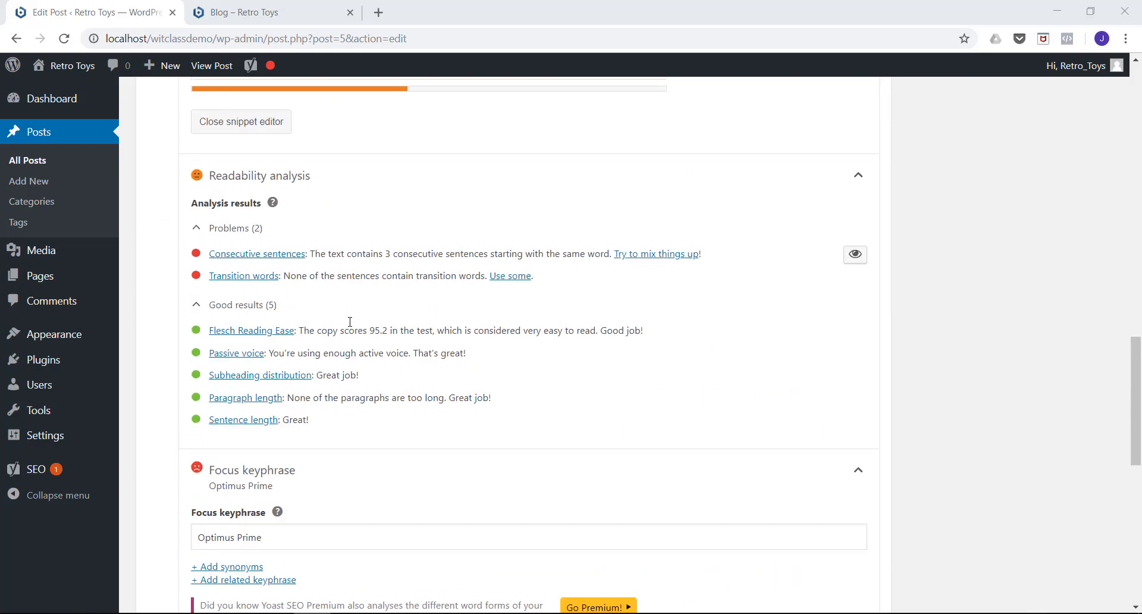
Update the published "Optimus Prime for sale" post with the new SEO settings.
scroll(350, 322, "up", 6)
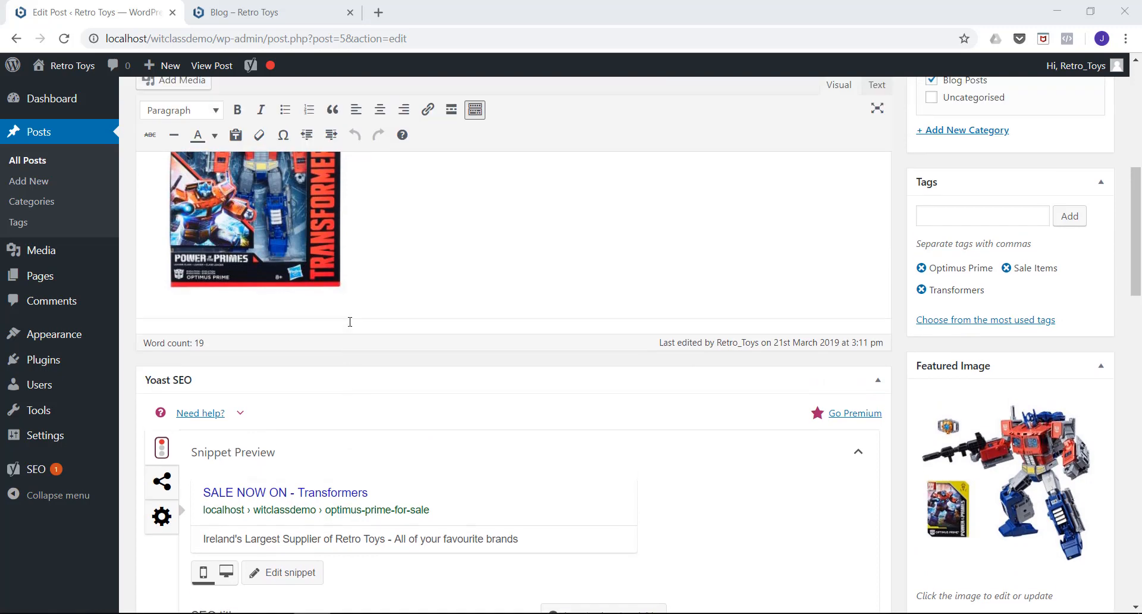
scroll(350, 322, "up", 5)
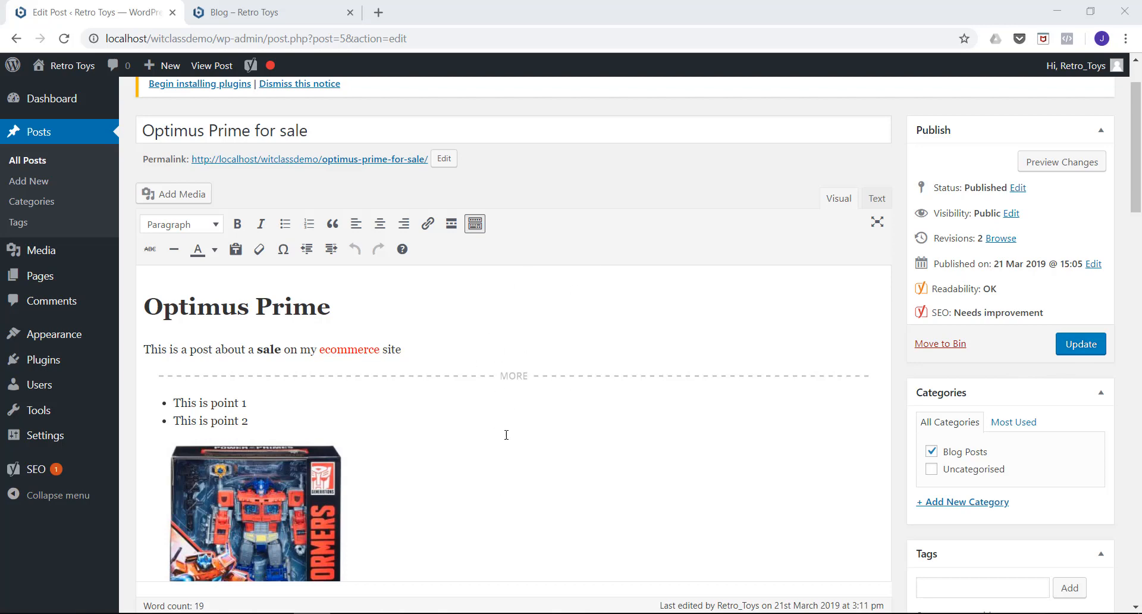
left_click(1076, 350)
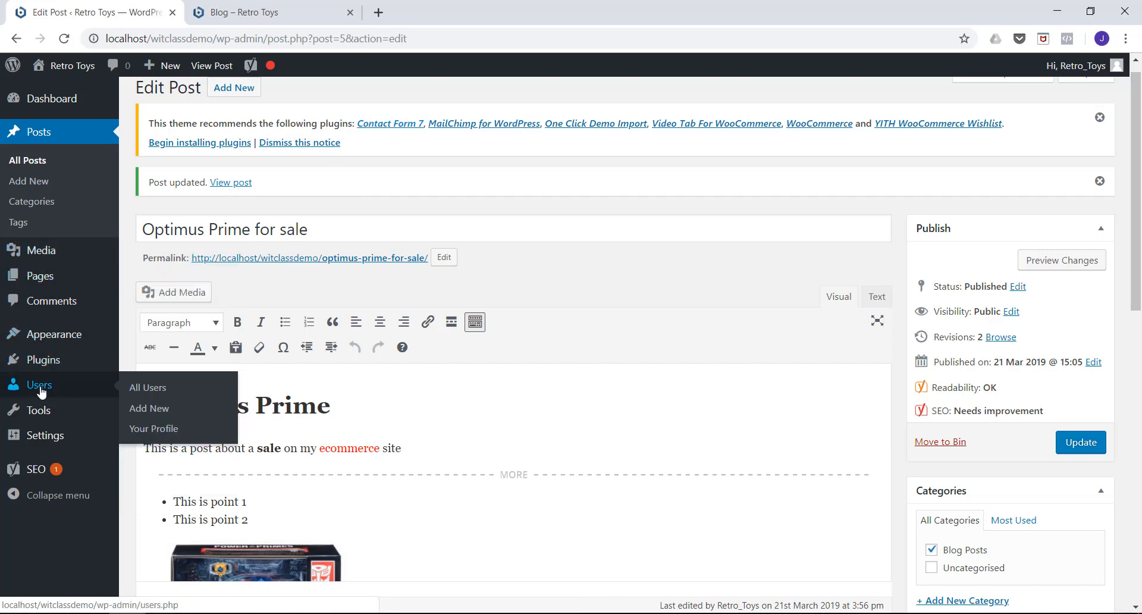
Search the plugin directory for "contact form 7", then install and activate the Contact Form 7 plugin.
left_click(38, 363)
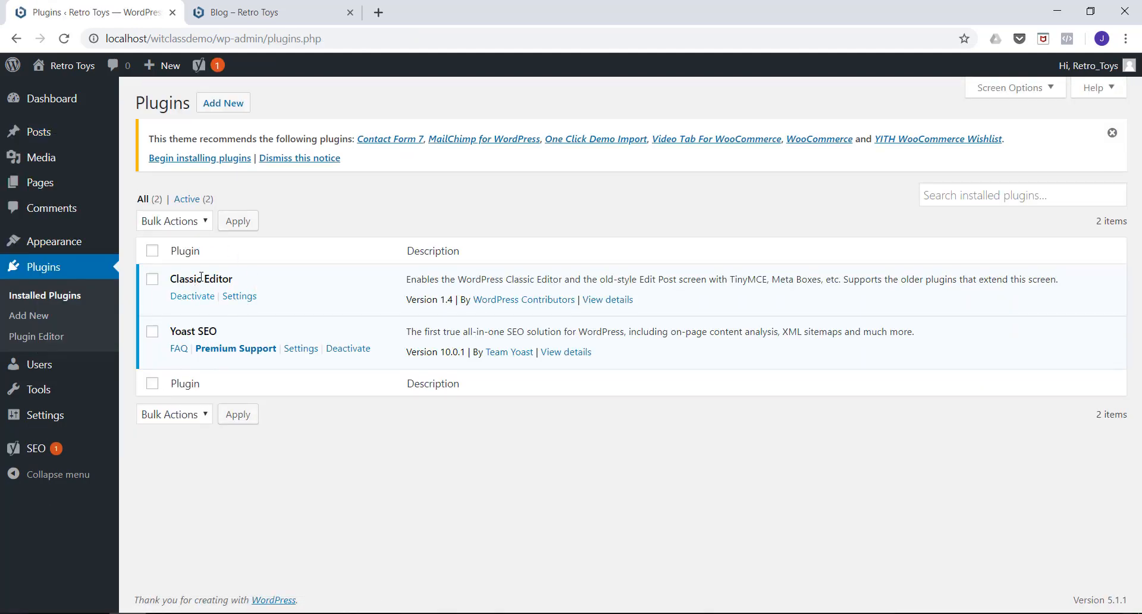
left_click(222, 113)
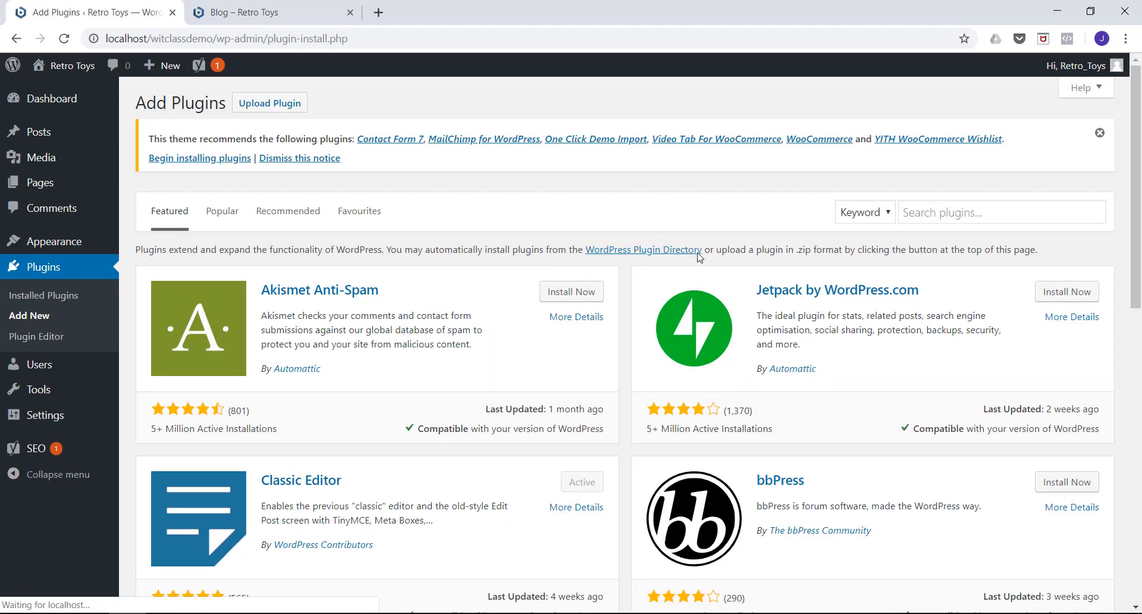
left_click(909, 211)
type("contact for")
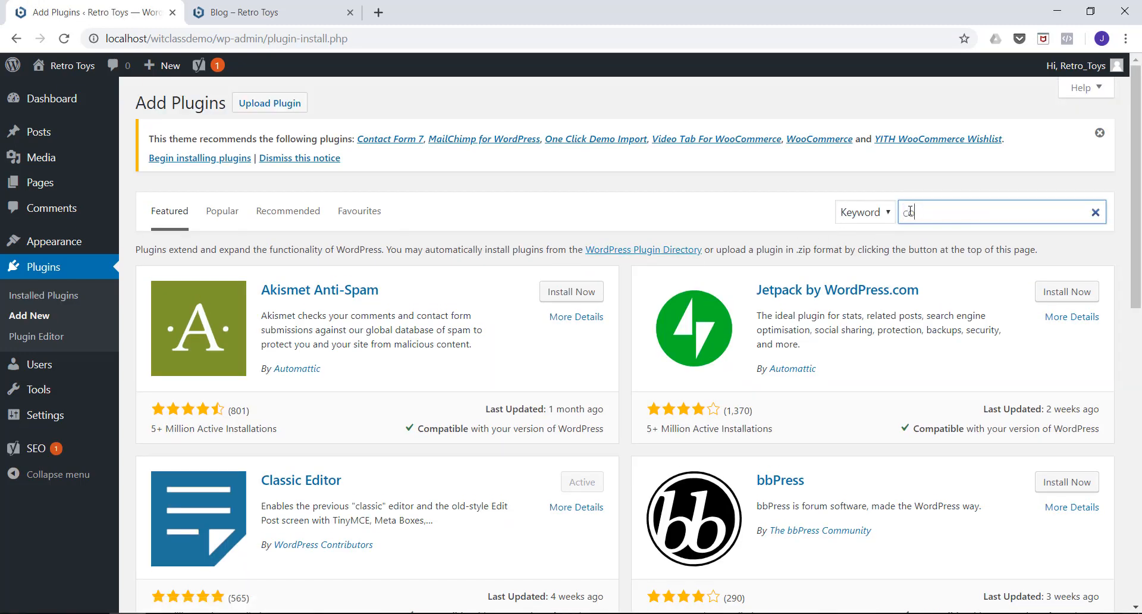
type("m 7")
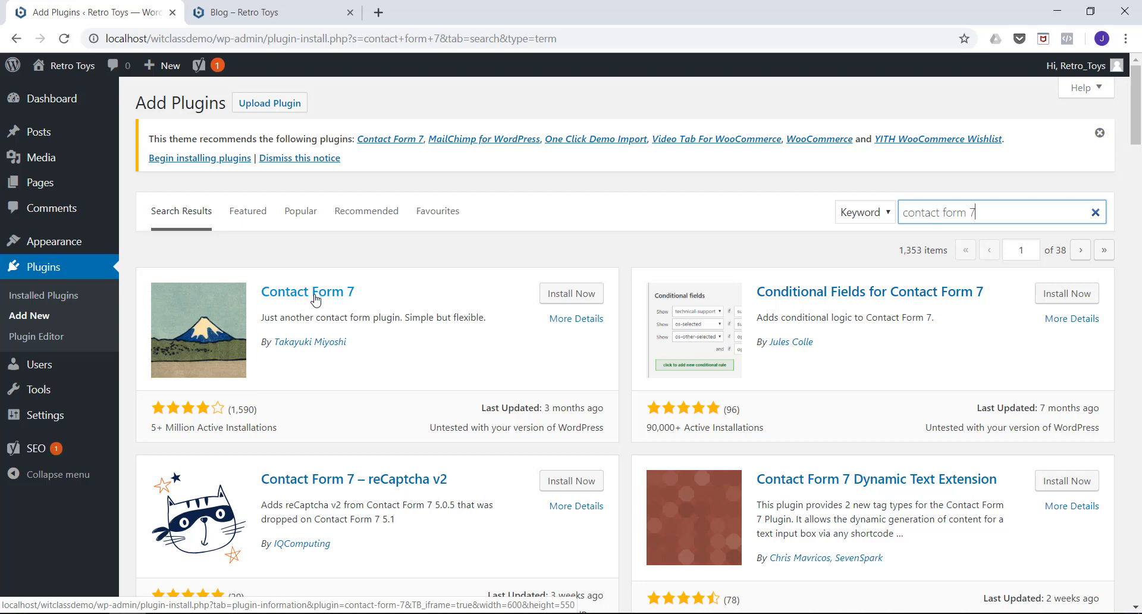
left_click(570, 300)
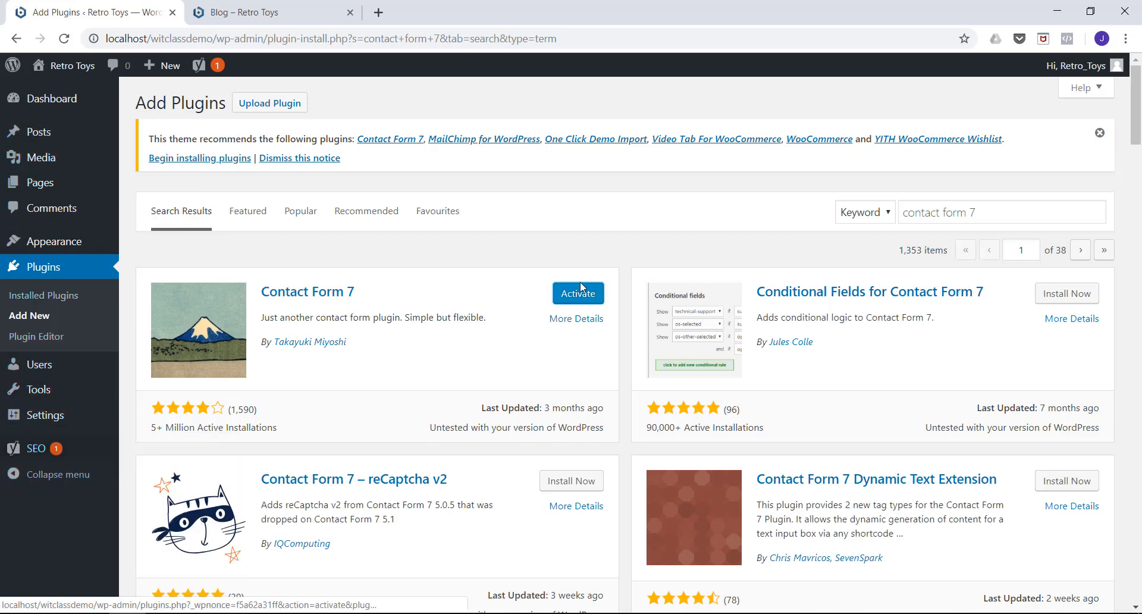
left_click(575, 297)
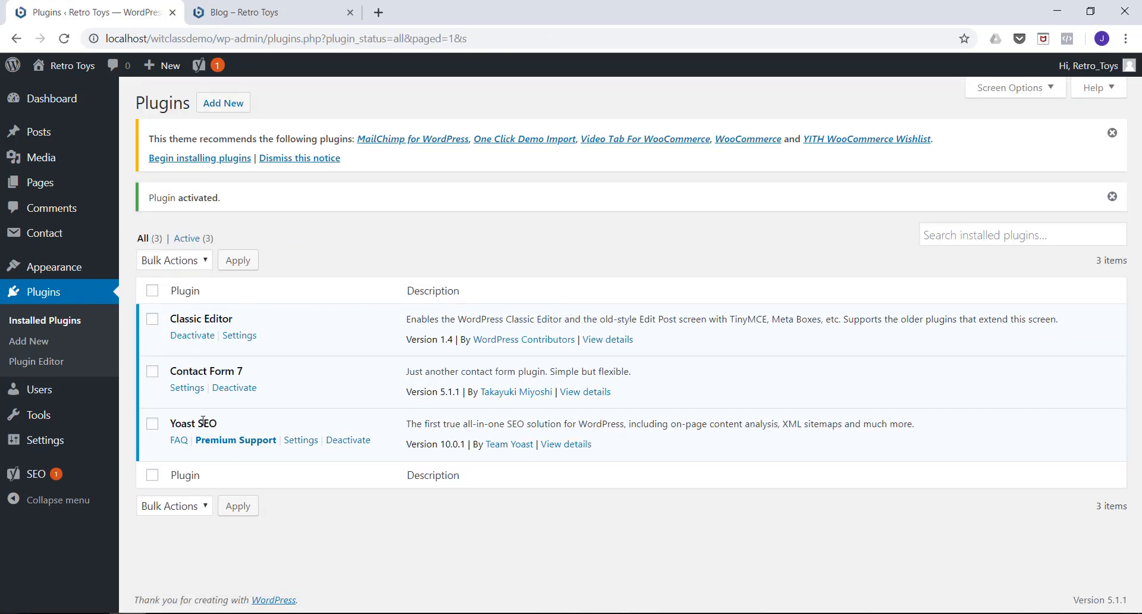
Open "Contact form 1" for editing and examine the required-field marker in the name field's tag.
mouse_move(54, 237)
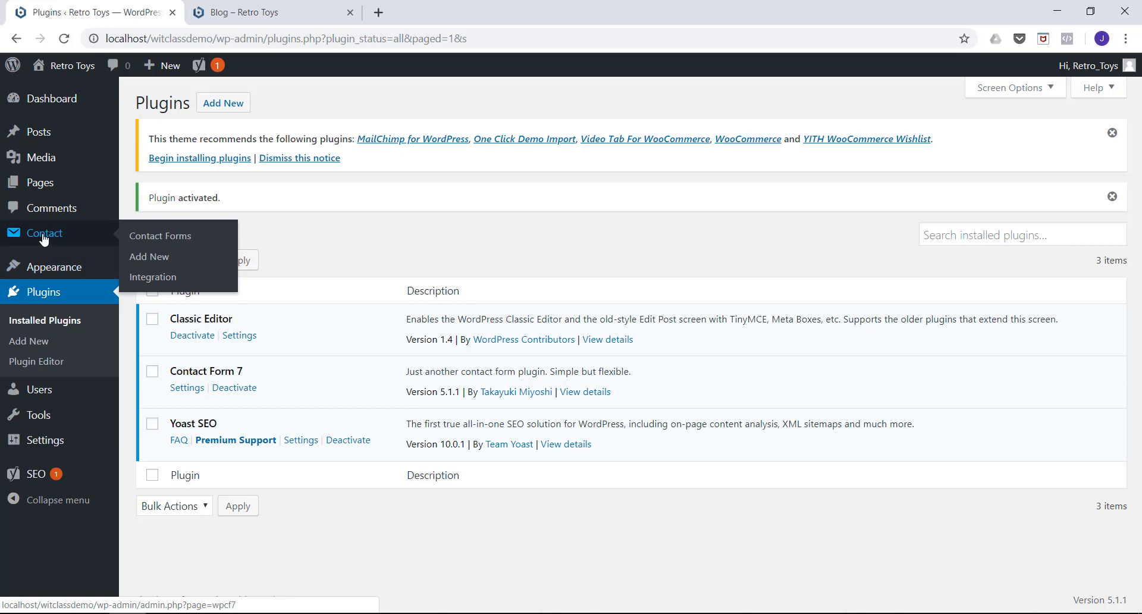
left_click(43, 236)
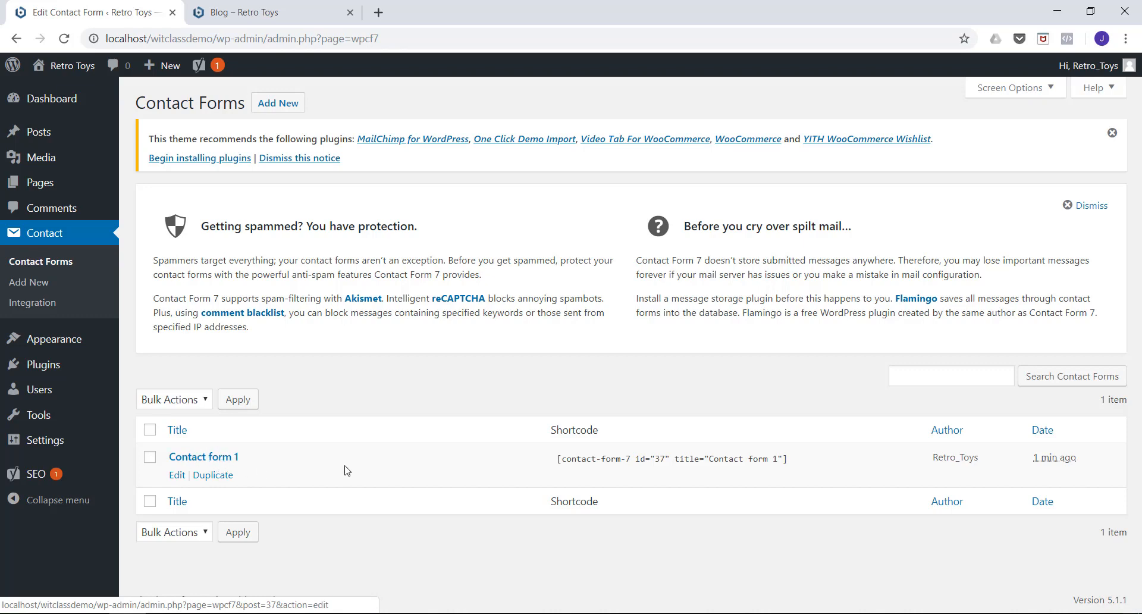
left_click(203, 458)
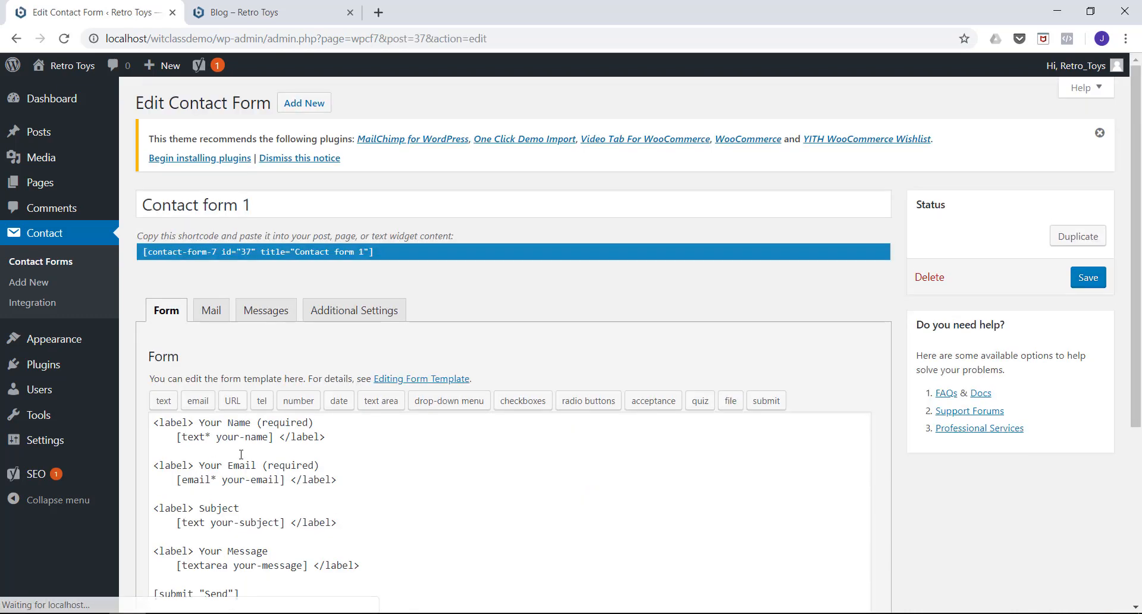
scroll(404, 312, "down", 3)
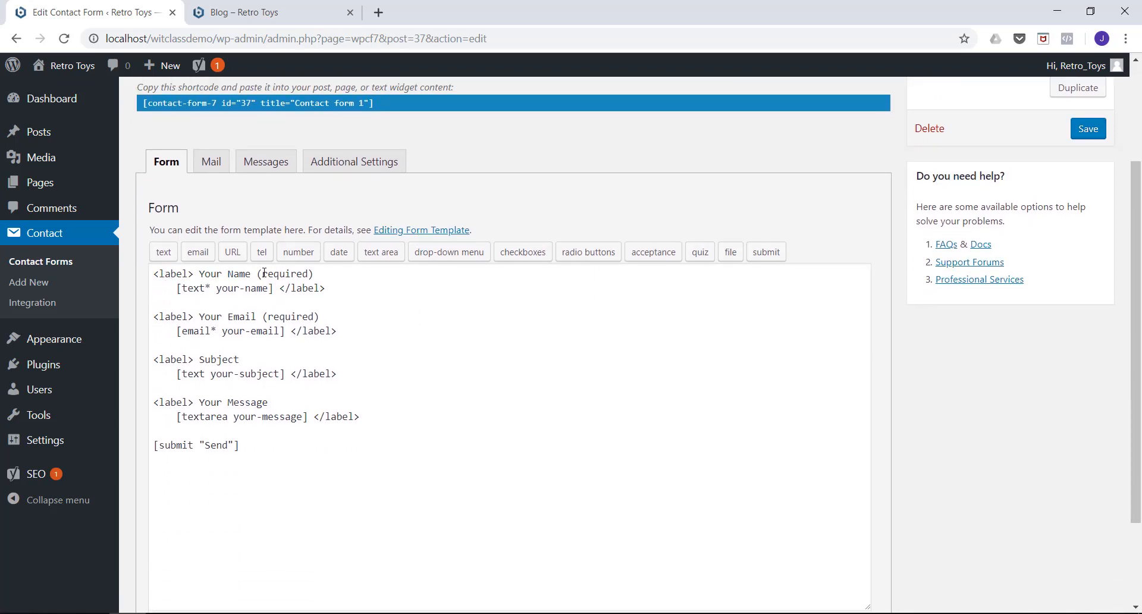
left_click_drag(211, 286, 207, 287)
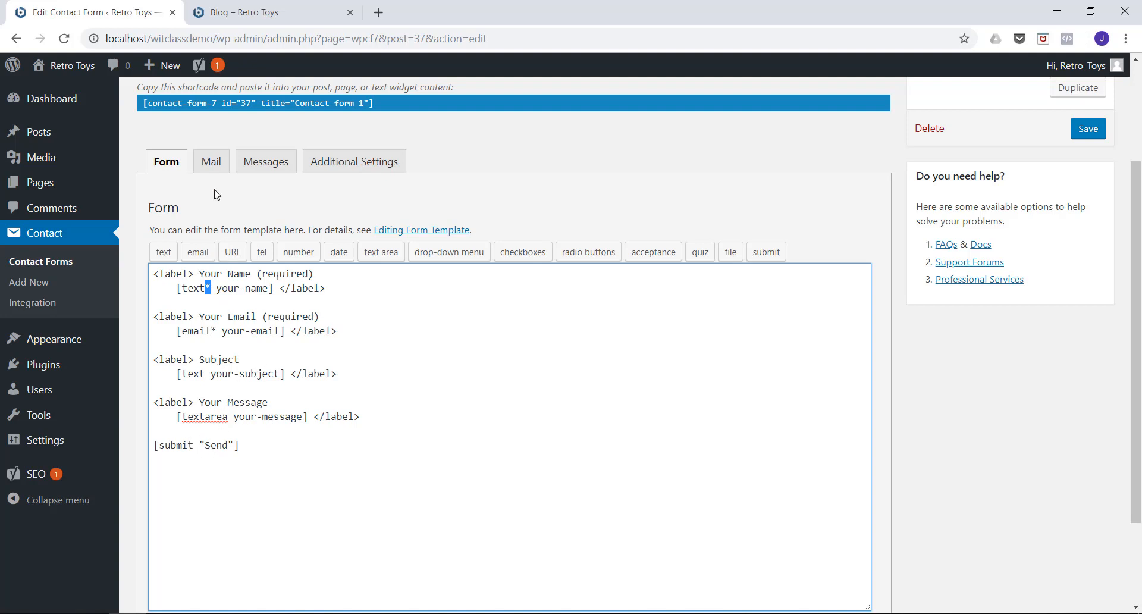
Review the contact form's mail, messages and additional settings, and return to its form template.
left_click(211, 162)
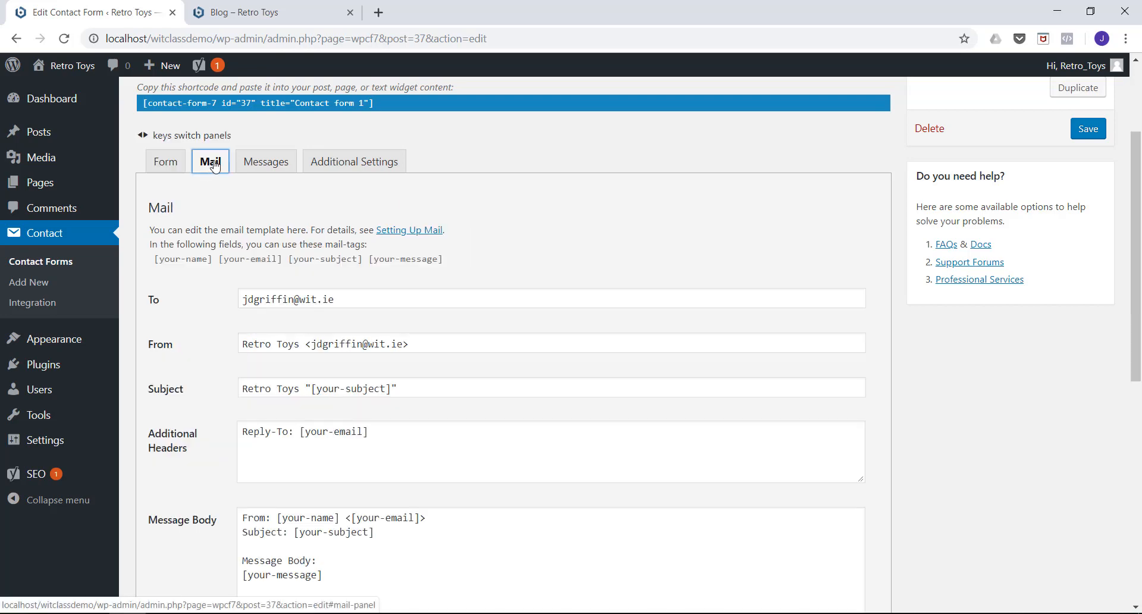
left_click(259, 165)
left_click(354, 161)
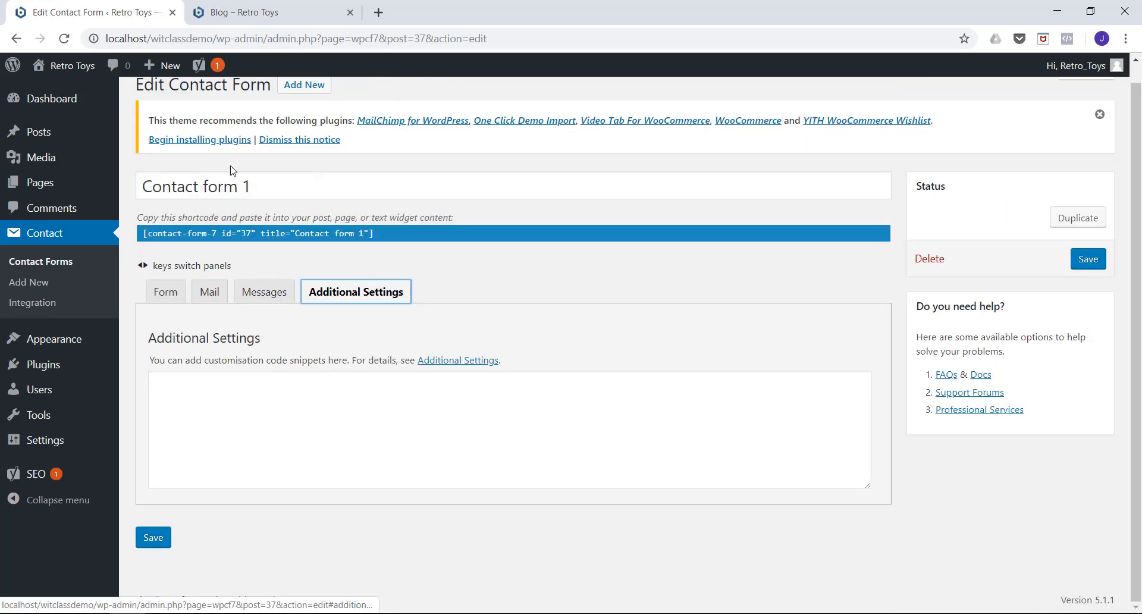
left_click(164, 294)
scroll(184, 291, "up", 3)
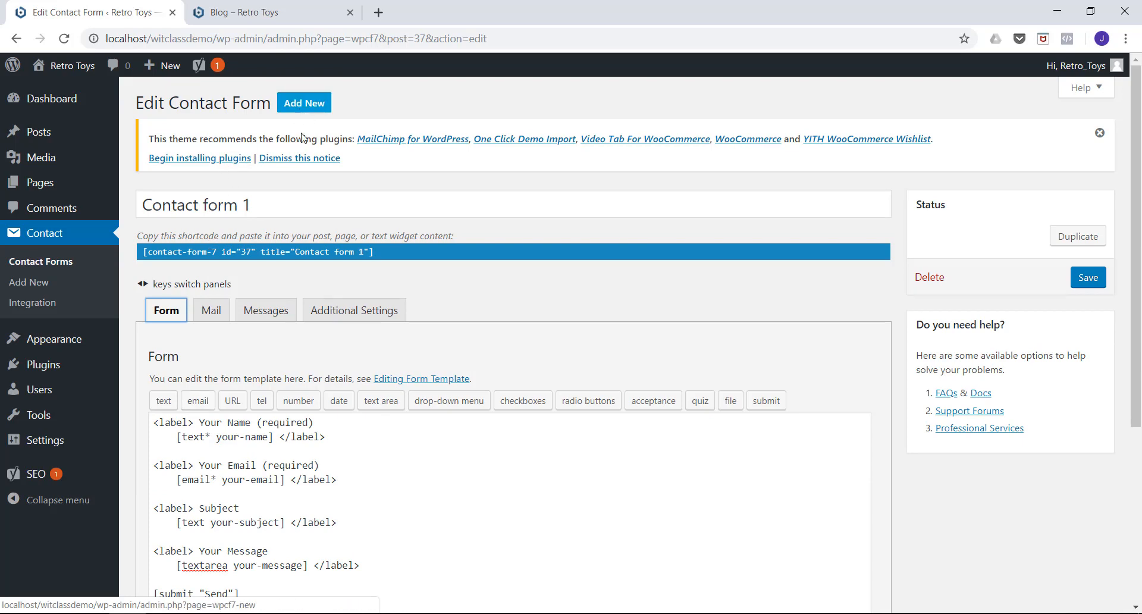
scroll(249, 296, "down", 1)
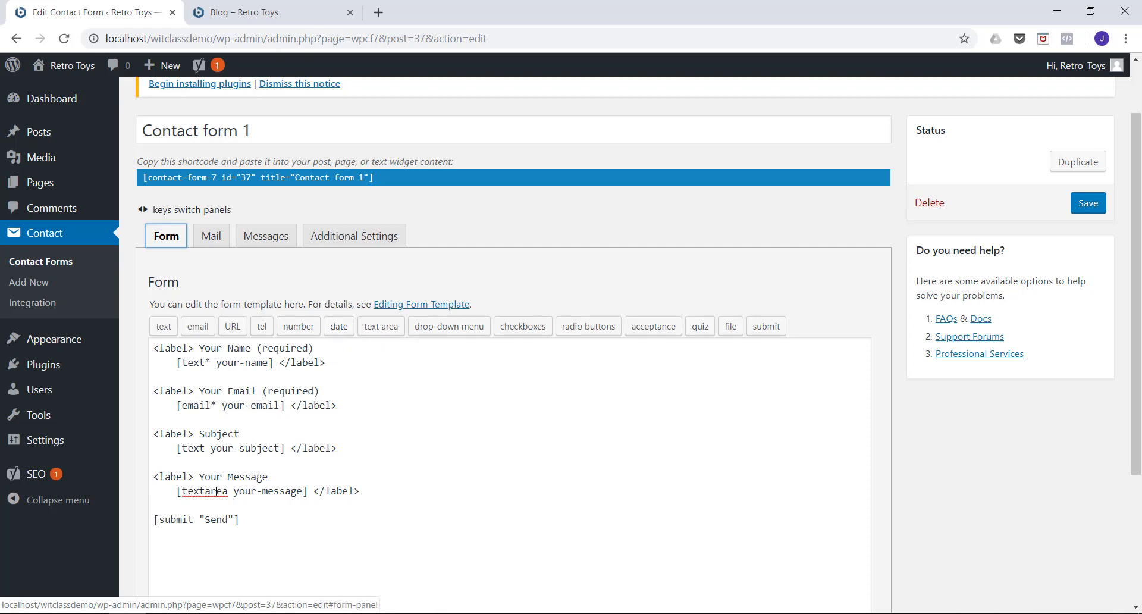
Copy the shortcode of "Contact form 1" to the clipboard.
scroll(286, 456, "up", 2)
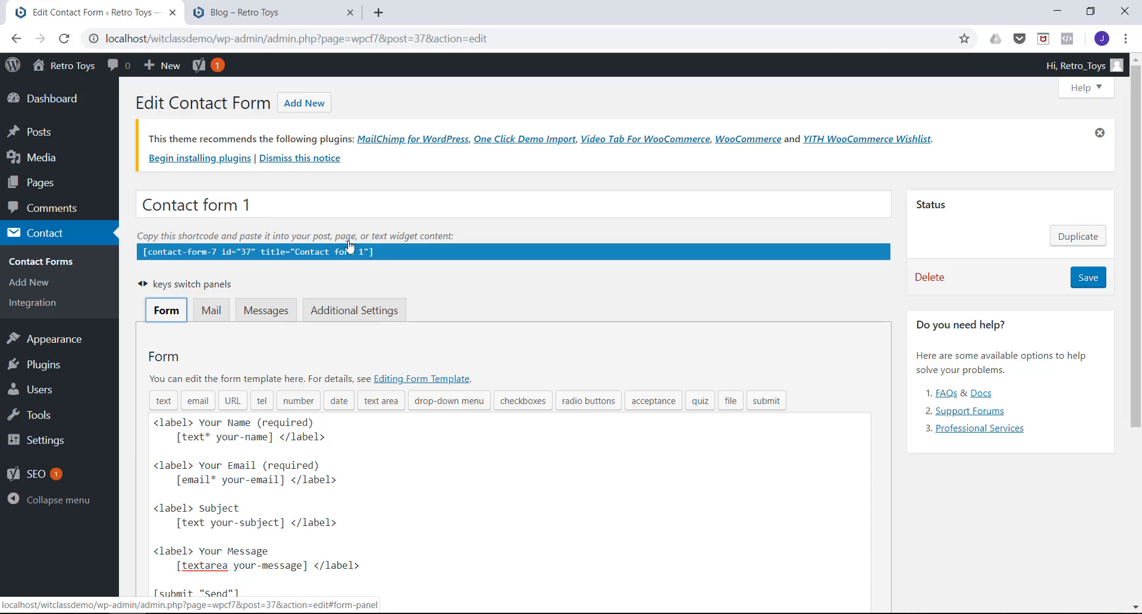
left_click(381, 252)
key("ctrl+c")
right_click(223, 249)
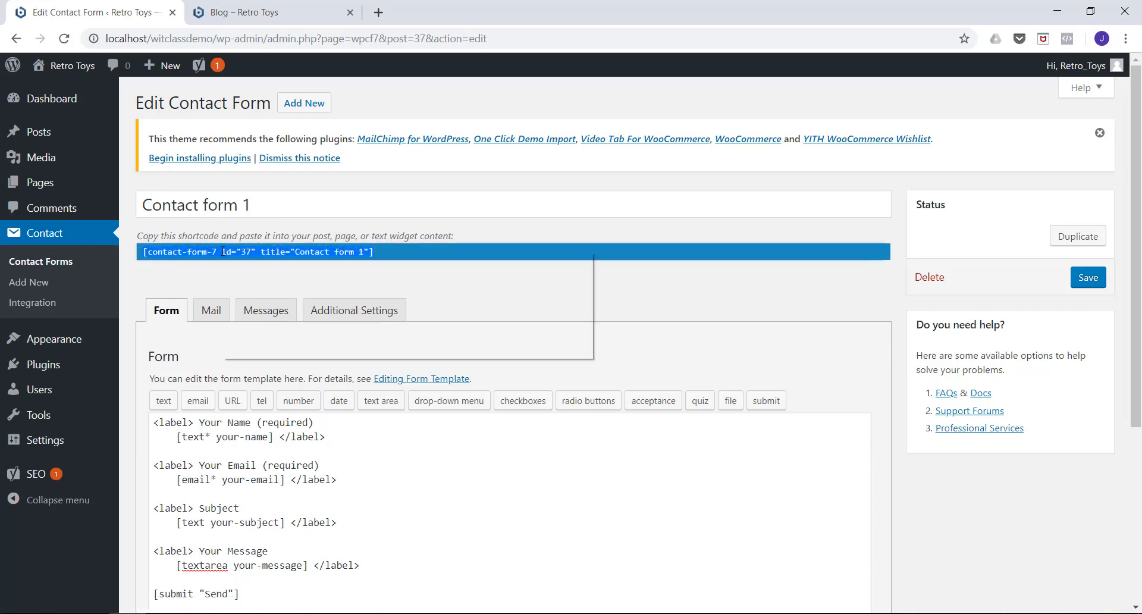
left_click(241, 258)
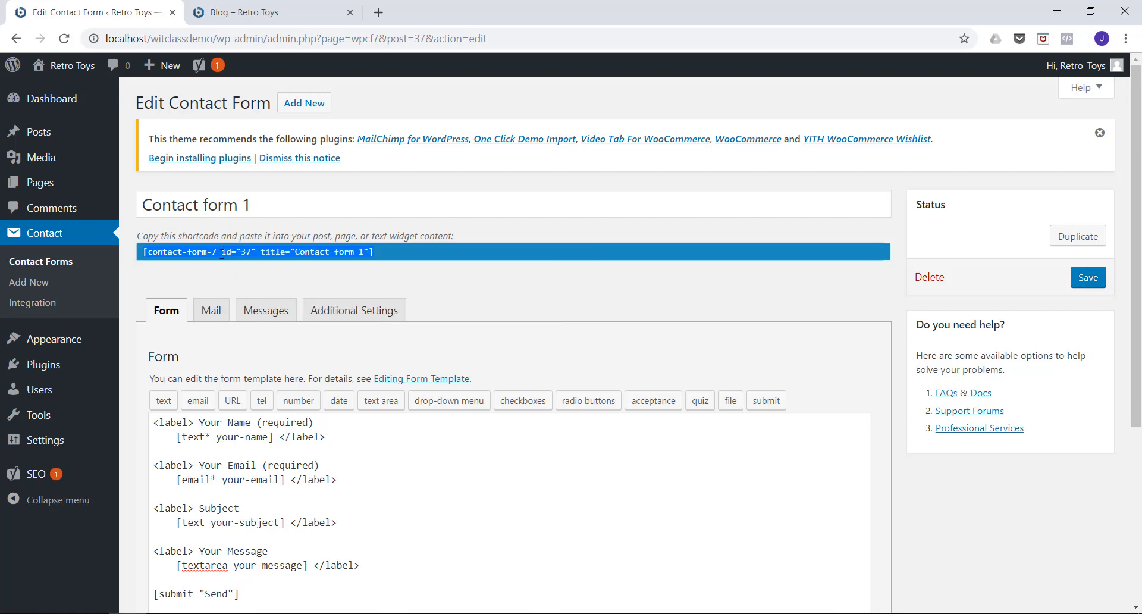
Open the Contact page for editing, paste the copied "Contact form 1" shortcode into its empty body, and update the page.
left_click(46, 189)
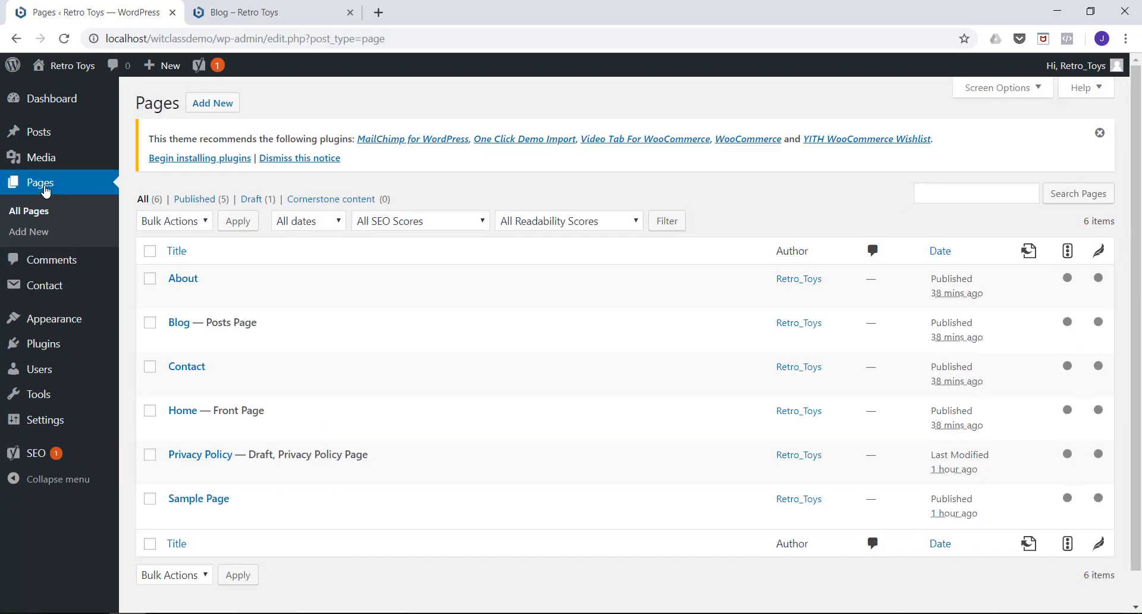
mouse_move(173, 387)
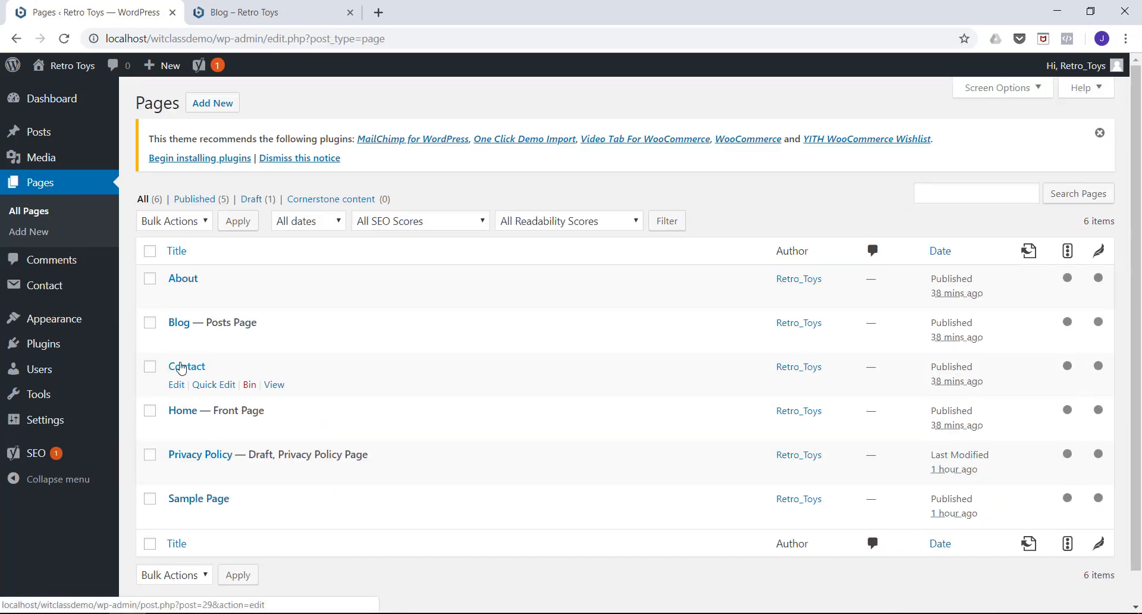
left_click(180, 369)
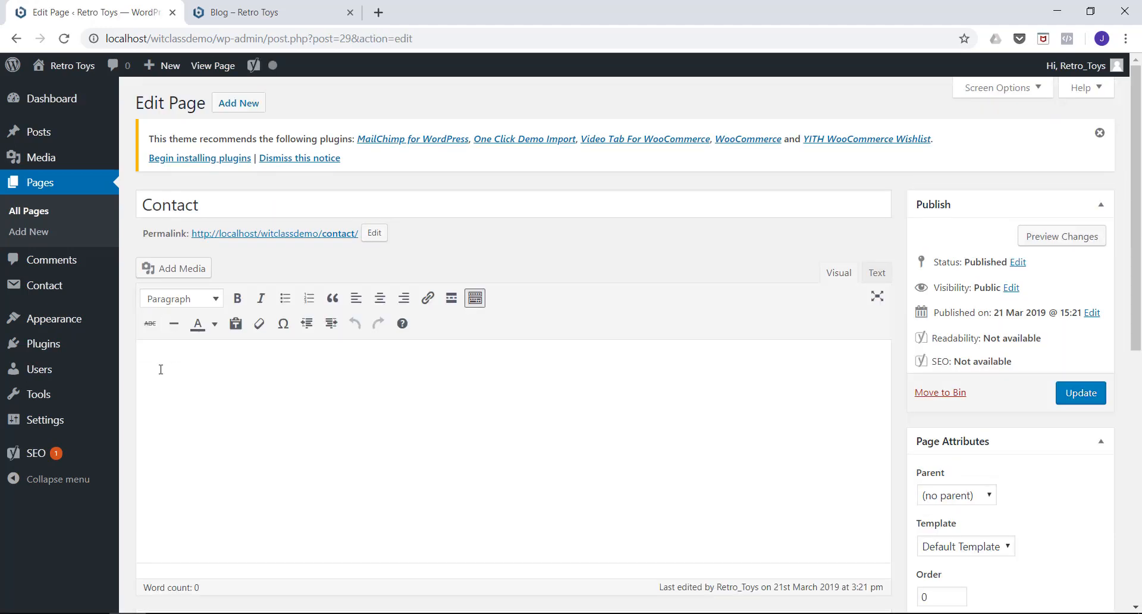
left_click(164, 364)
right_click(153, 372)
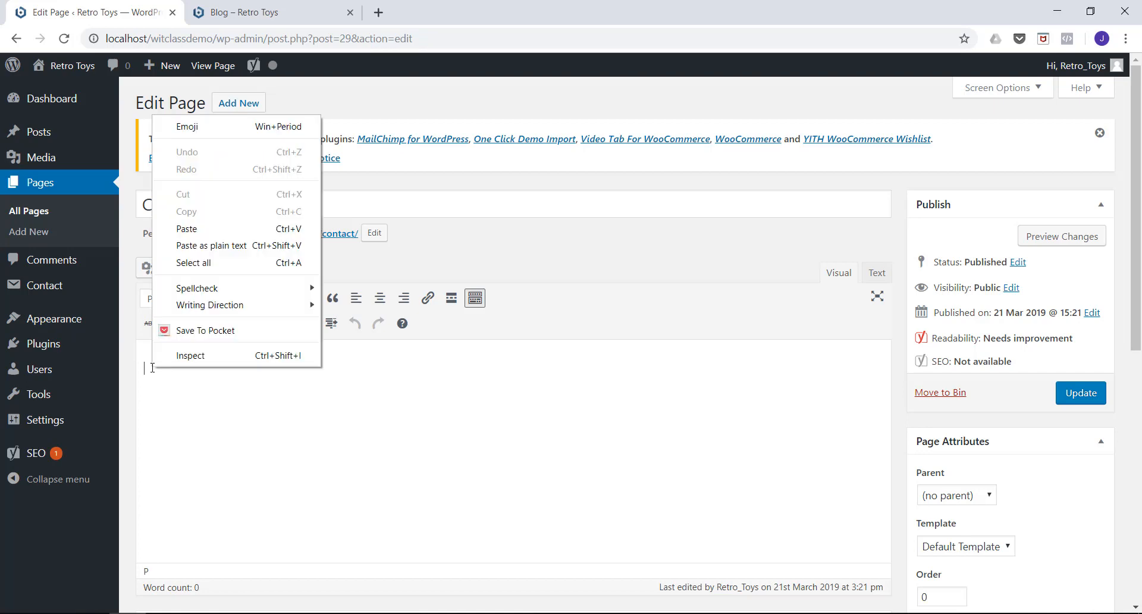
left_click(187, 229)
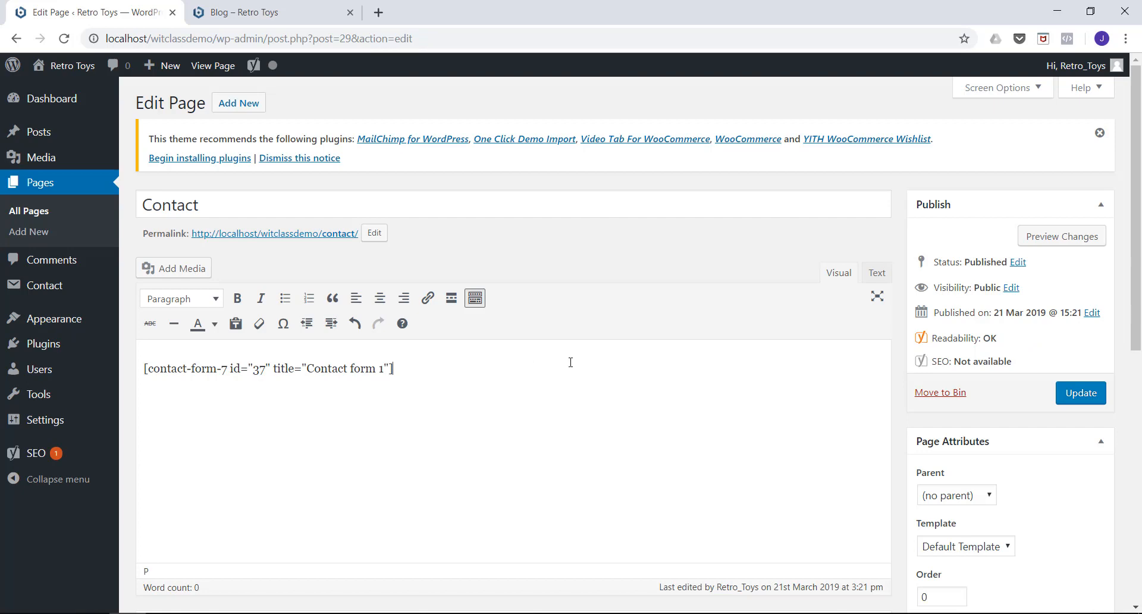
left_click(1068, 394)
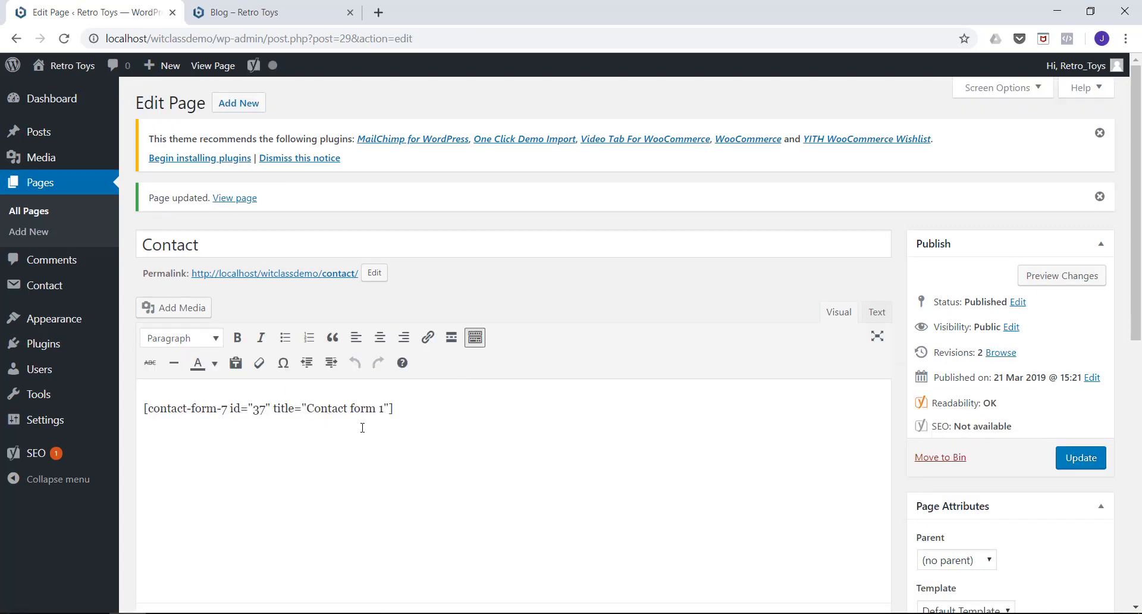
View the Contact page on the live Retro Toys site and examine the embedded form from its name field to its send button.
left_click(279, 12)
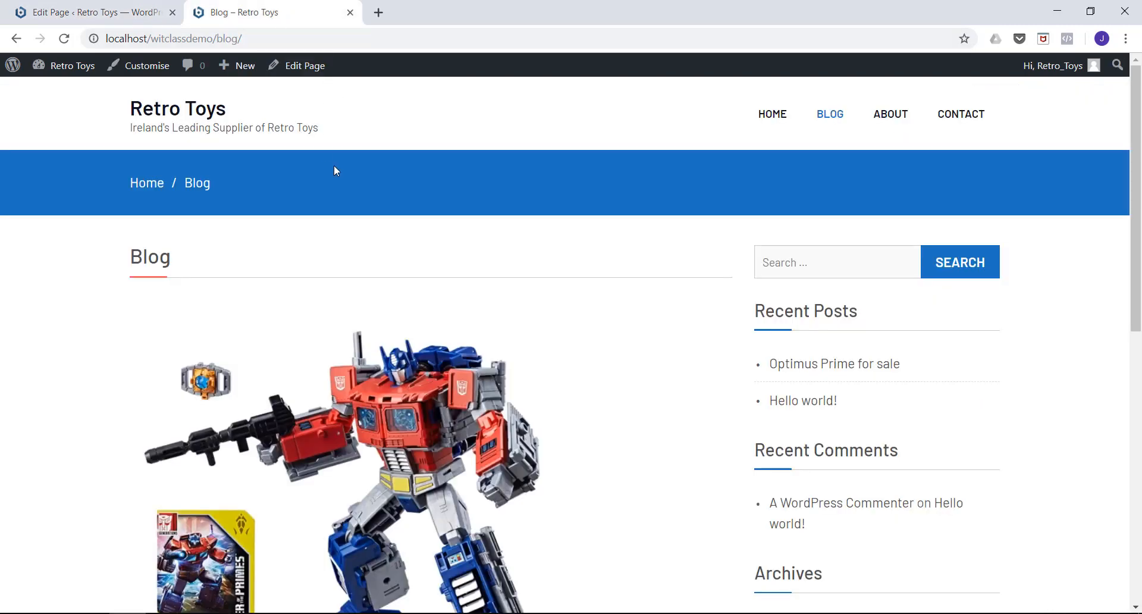
left_click(948, 122)
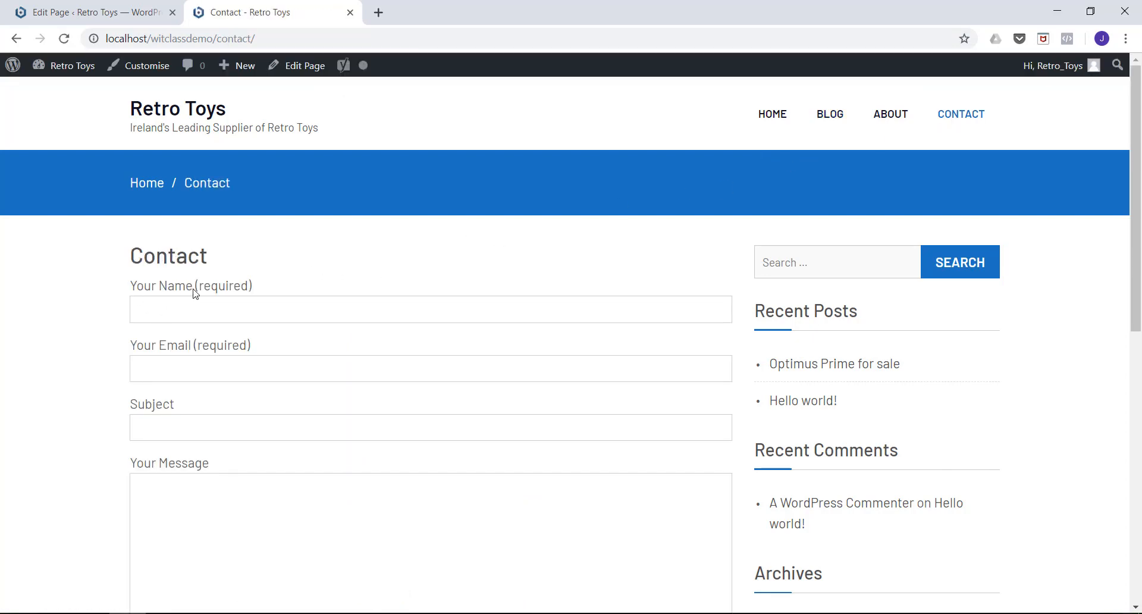
scroll(160, 376, "down", 1)
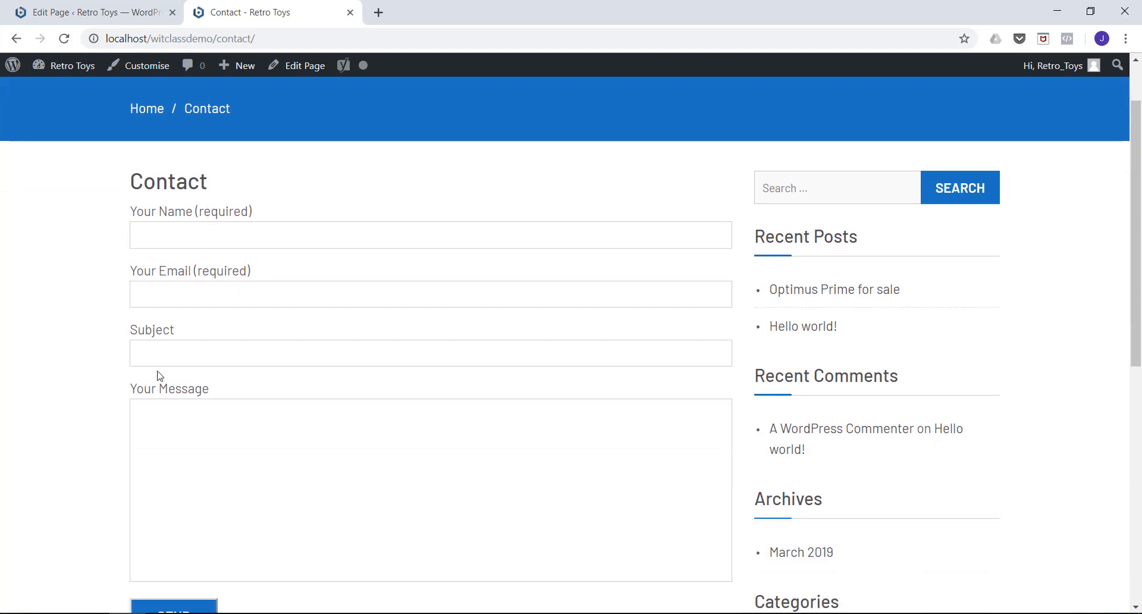
scroll(188, 421, "down", 2)
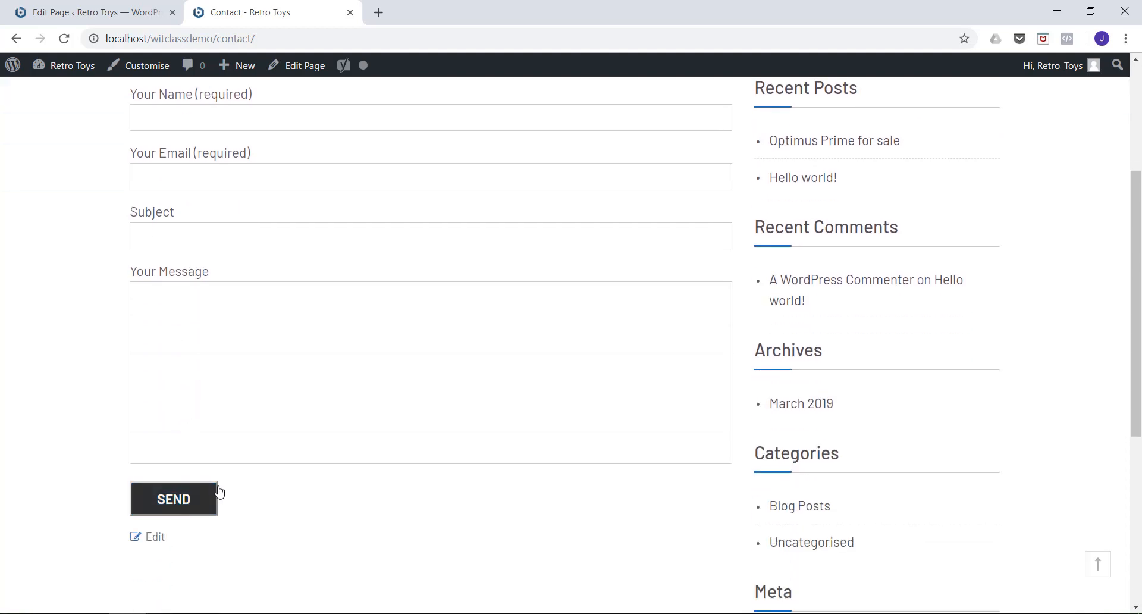
scroll(219, 489, "up", 3)
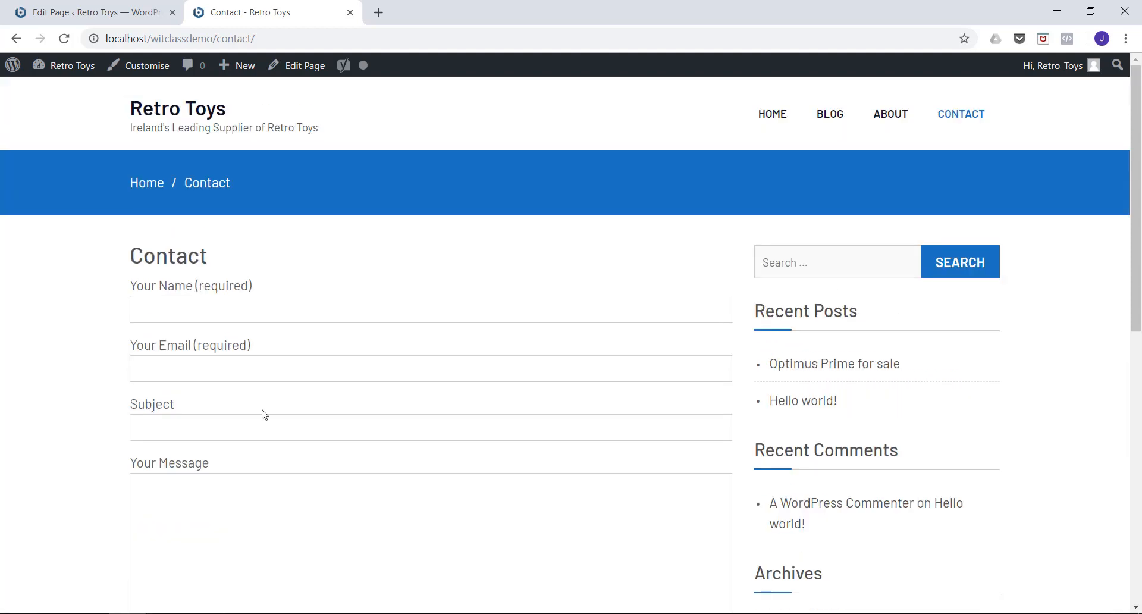